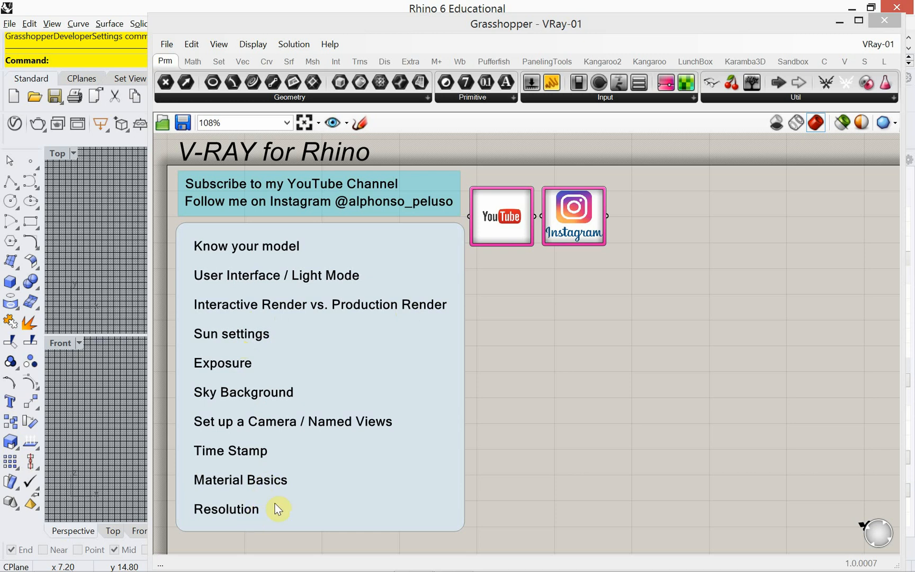
Switch to the browser, subscribe to the open YouTube channel and turn on its notifications.
key(alt+Tab)
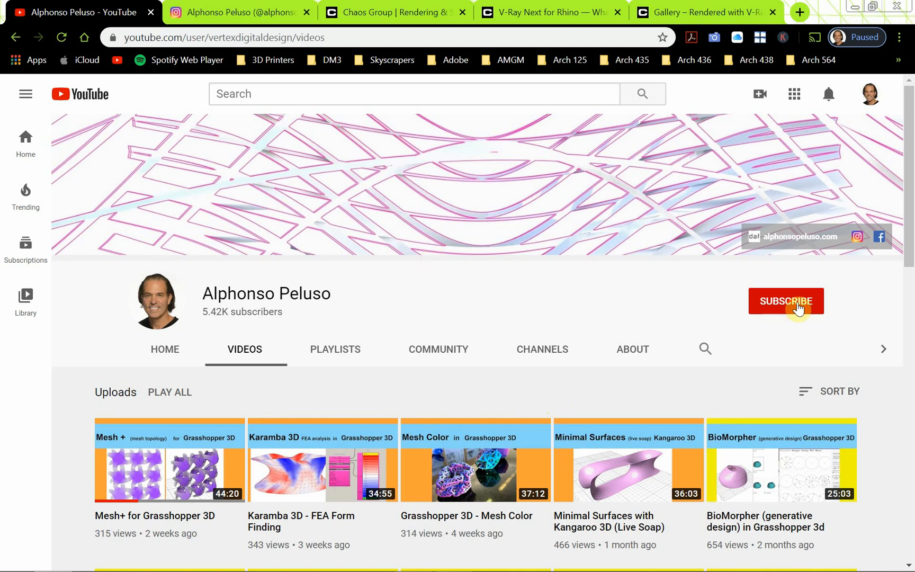
click(796, 305)
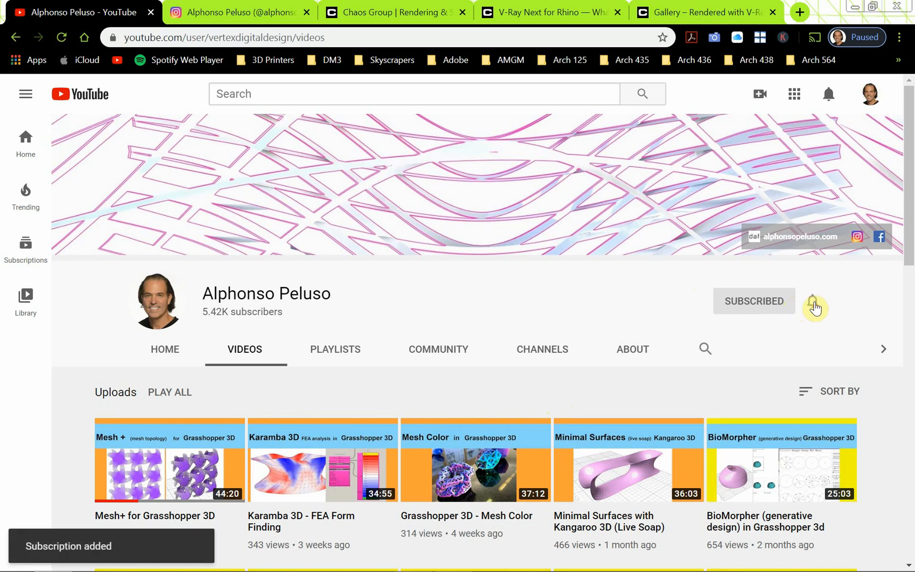
click(812, 302)
click(771, 334)
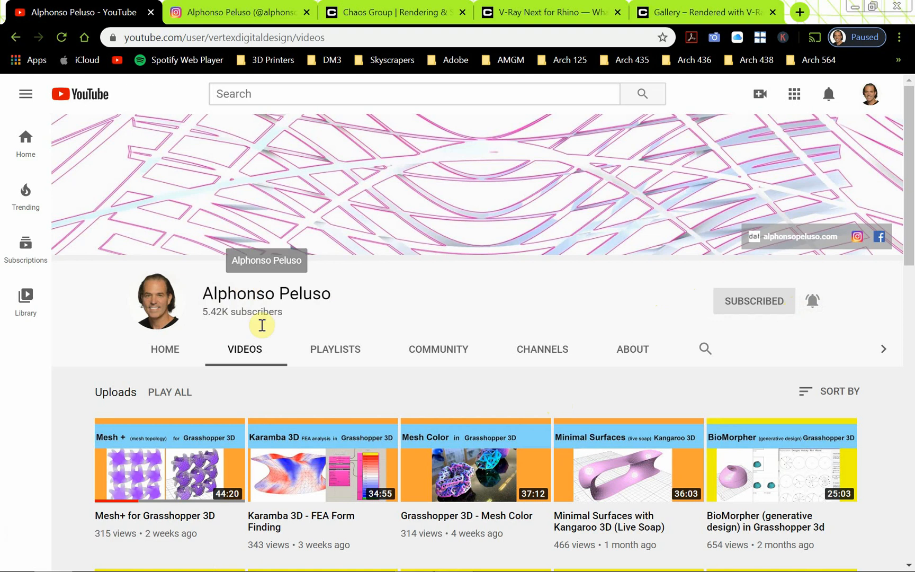
Look through the channel's uploaded videos and return to the start of the list.
scroll(401, 408, down, 1)
scroll(401, 408, down, 8)
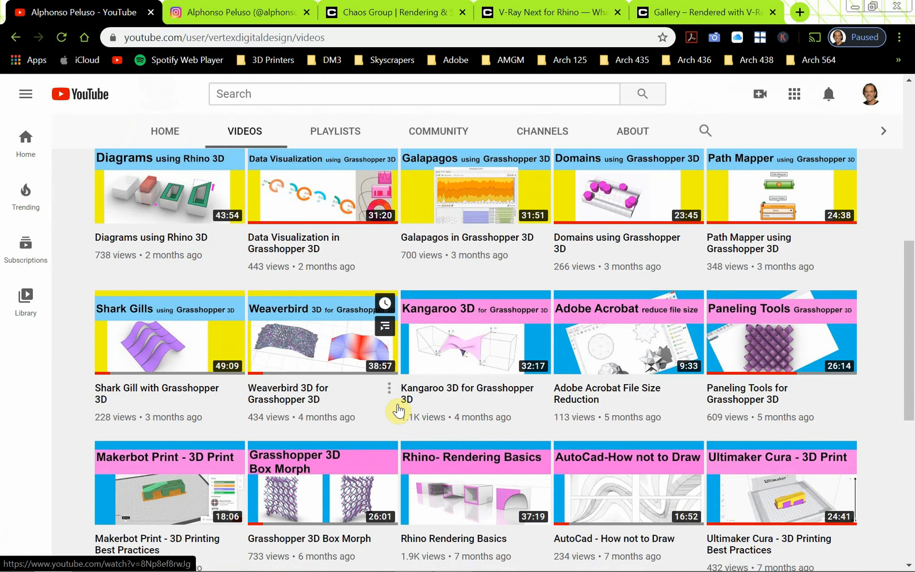
scroll(399, 411, up, 6)
scroll(399, 411, up, 3)
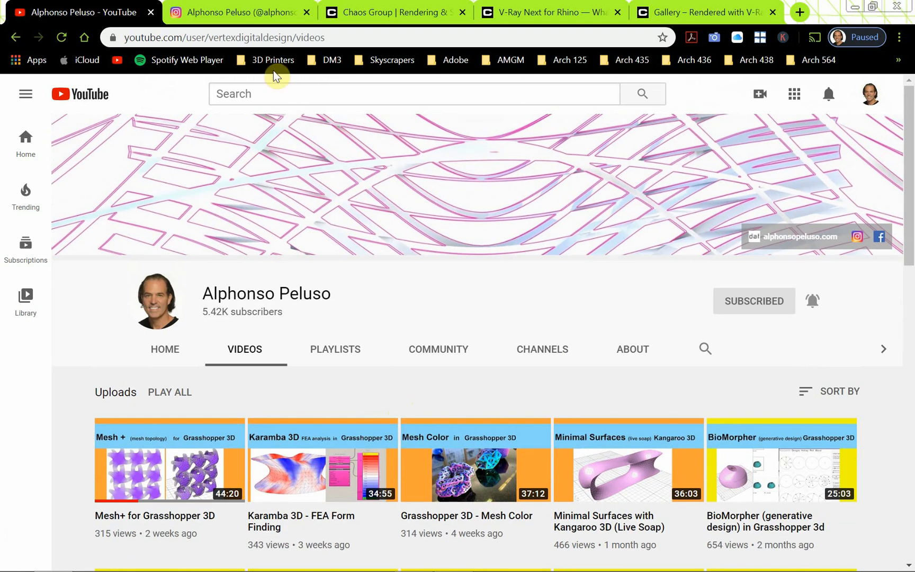
Open the Instagram profile page and look through its posts.
click(250, 12)
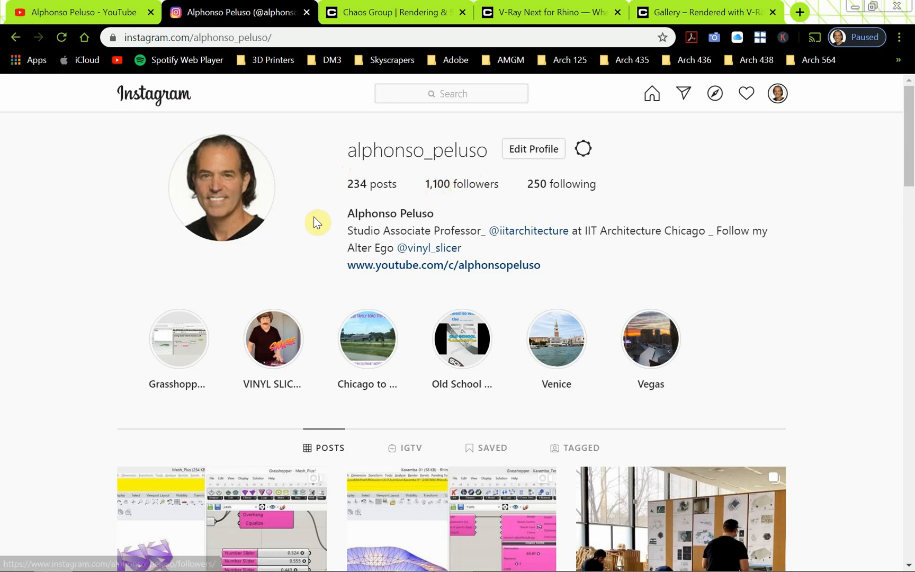
scroll(316, 239, down, 5)
scroll(316, 243, down, 5)
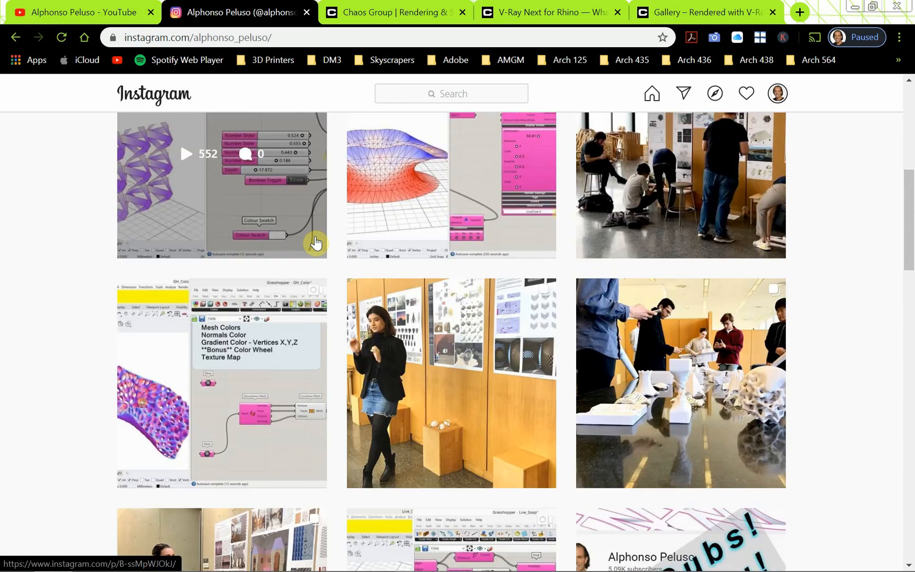
scroll(316, 243, up, 4)
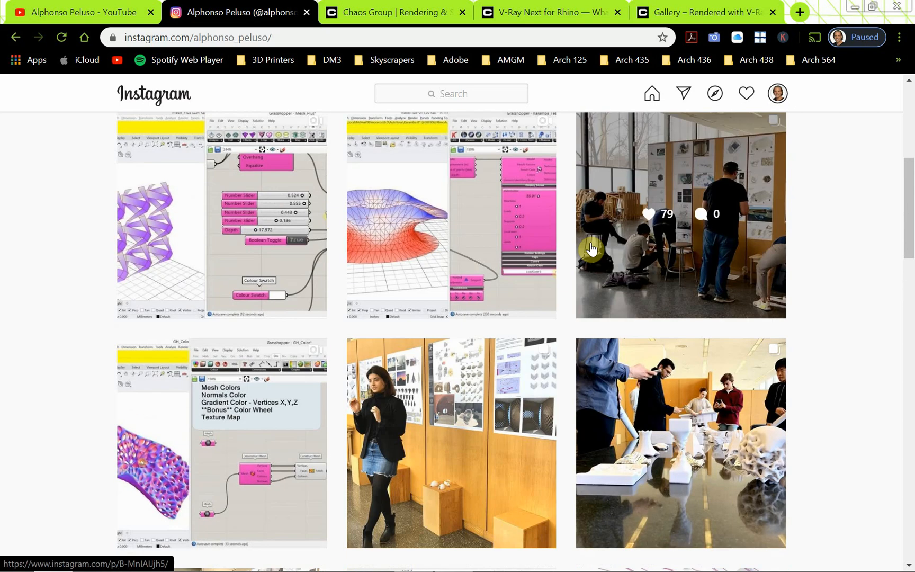
scroll(325, 341, down, 5)
scroll(376, 380, down, 5)
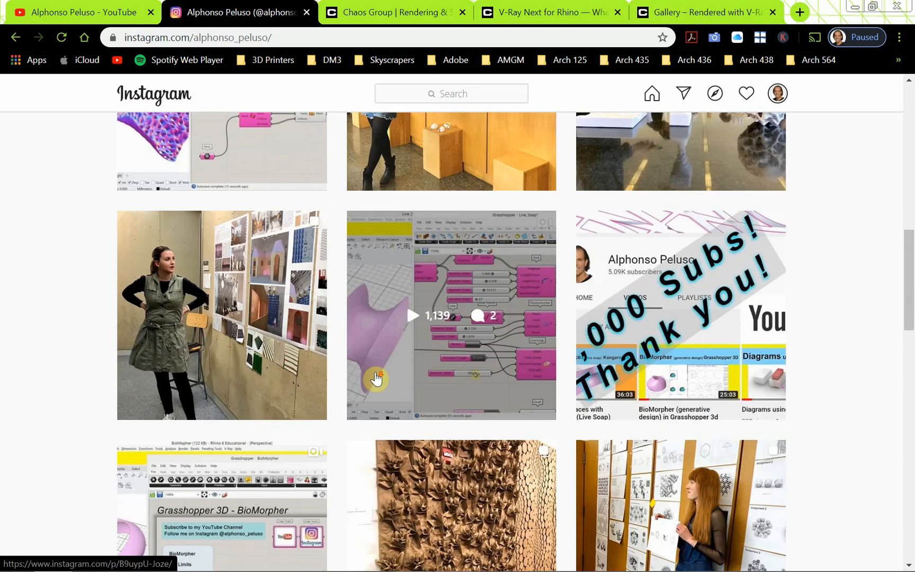
scroll(376, 376, up, 9)
scroll(370, 243, up, 8)
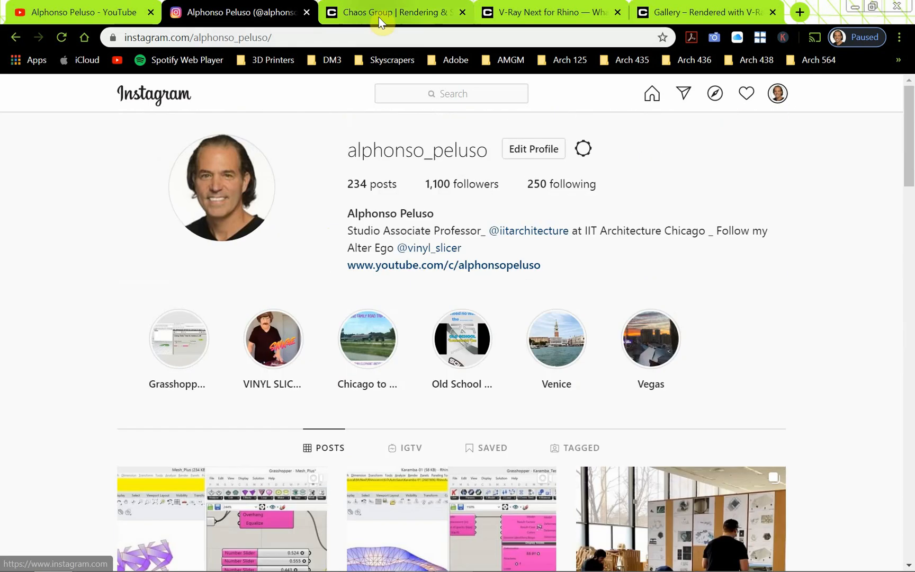
Open the Chaos Group home page and examine the featured V-Ray products.
click(379, 13)
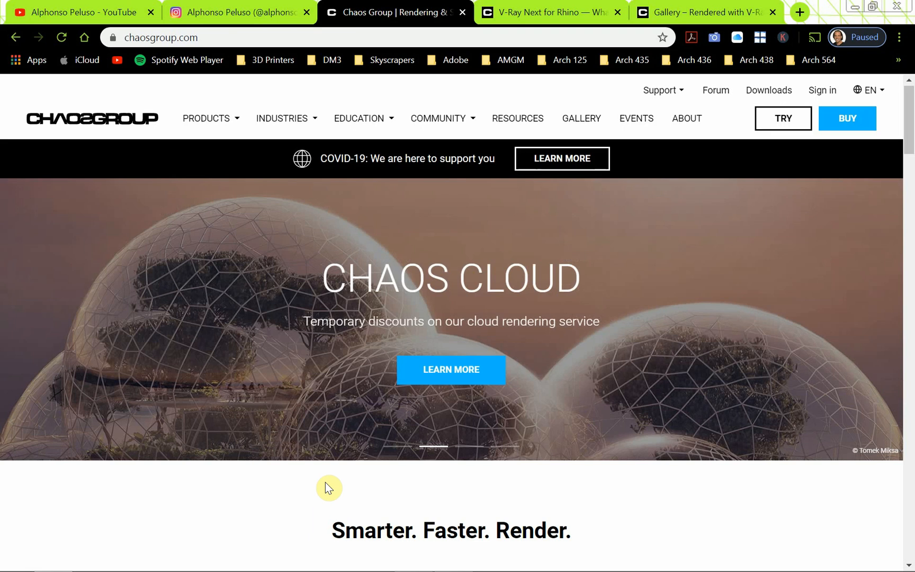
scroll(323, 477, down, 4)
scroll(263, 371, down, 3)
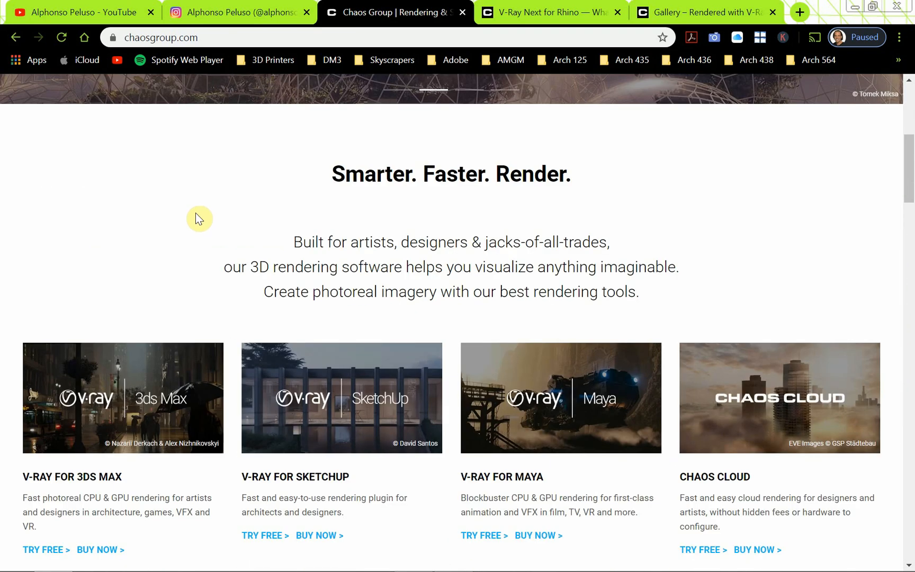
scroll(197, 216, down, 1)
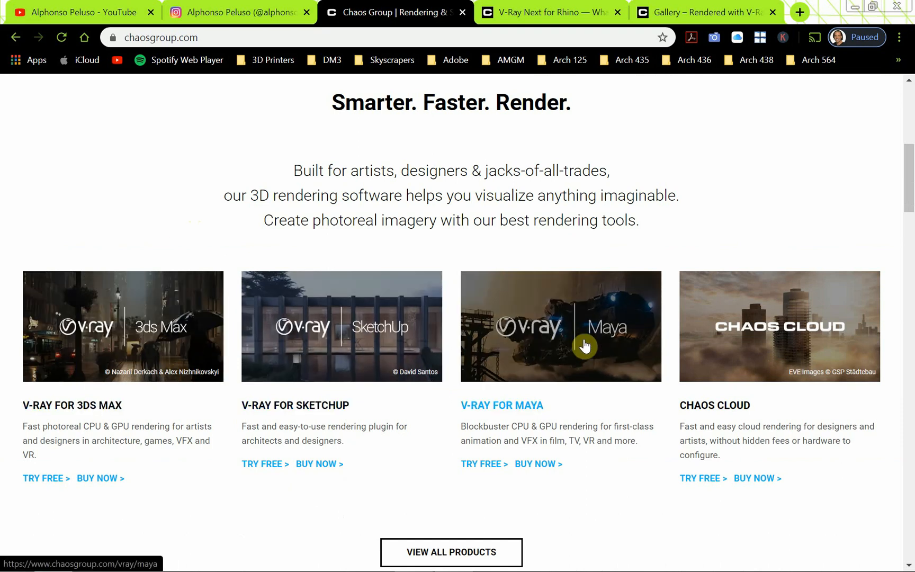
Open the Chaos Group list of all products and review the V-Ray versions for the various host programs.
scroll(374, 337, down, 4)
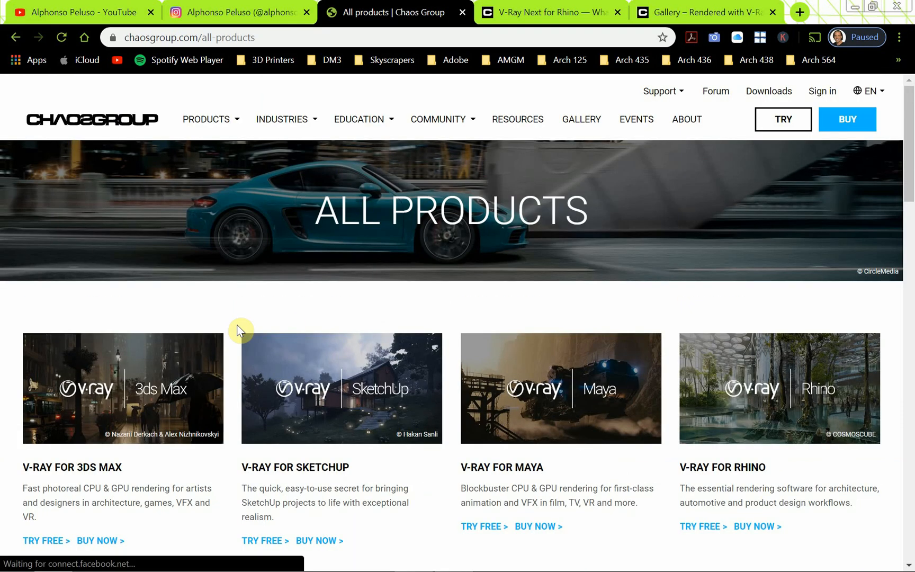
scroll(238, 332, down, 4)
scroll(238, 333, down, 5)
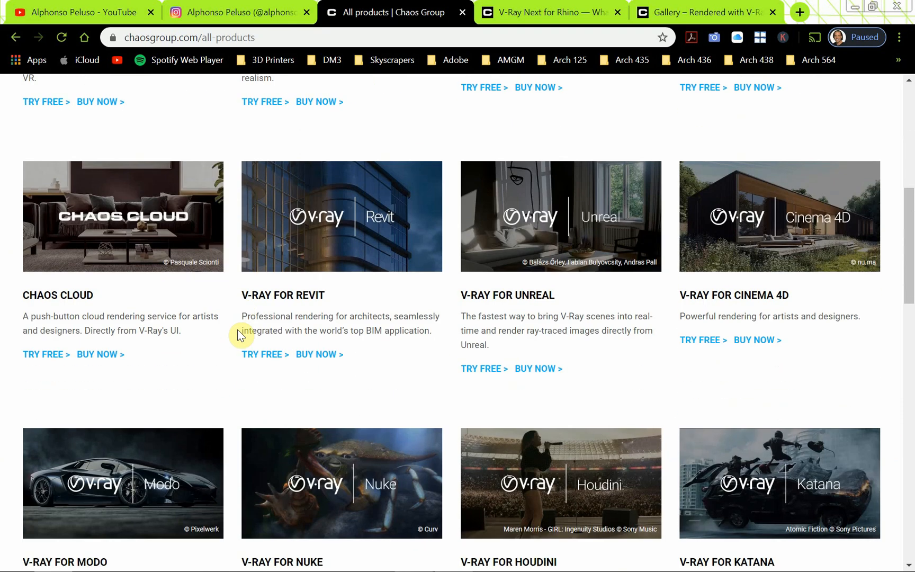
scroll(238, 332, down, 5)
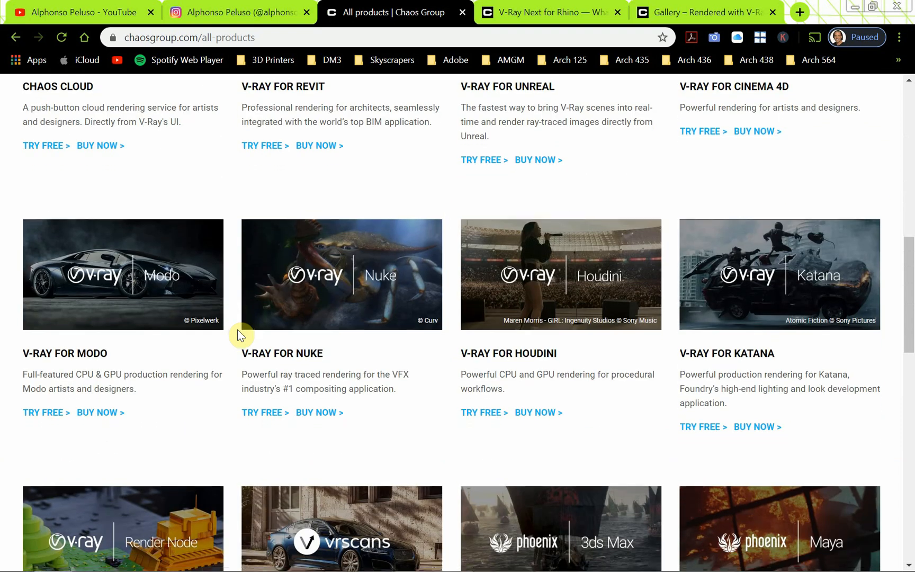
scroll(238, 332, down, 6)
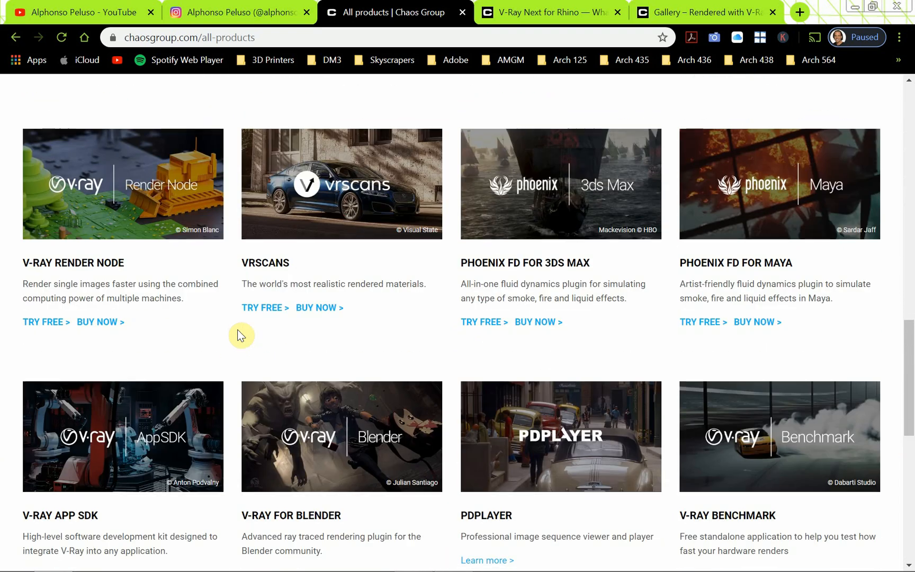
scroll(237, 335, up, 16)
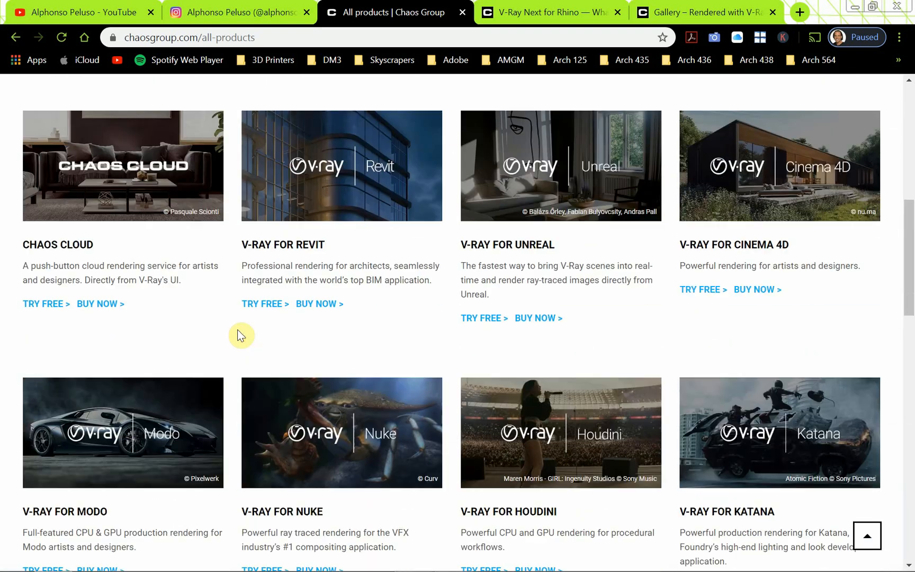
scroll(238, 331, up, 4)
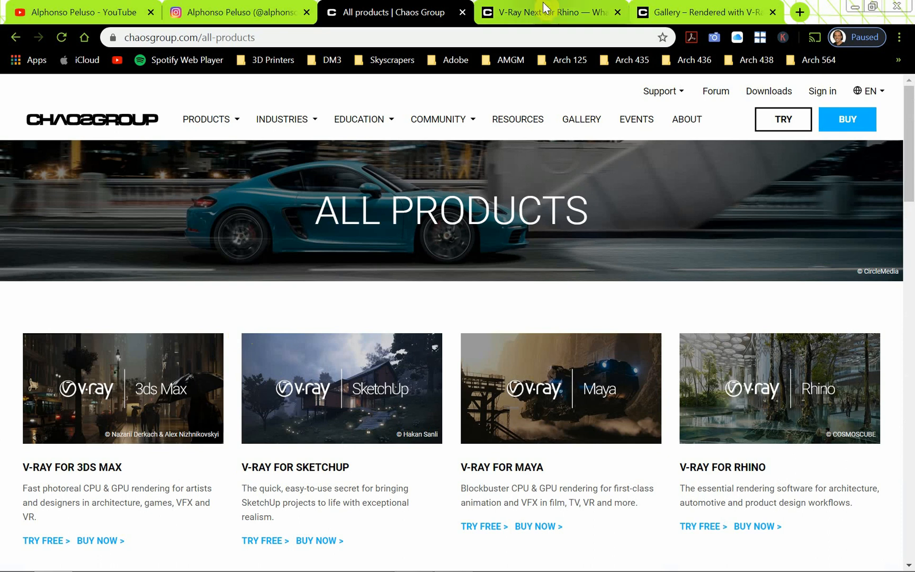
View the V-Ray Next for Rhino page, and look through the rendered images in the Chaos Group gallery.
click(540, 15)
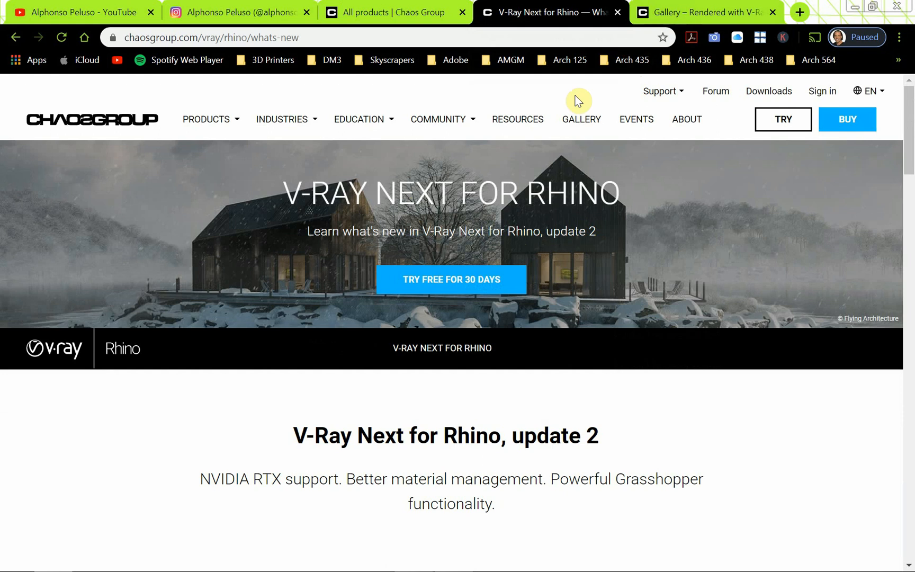
click(664, 14)
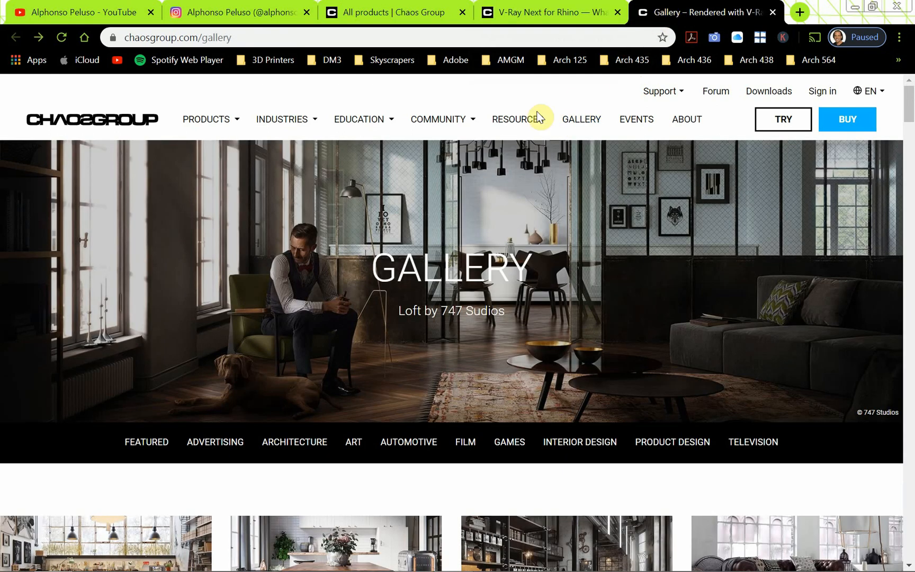
scroll(377, 267, down, 1)
scroll(379, 271, down, 4)
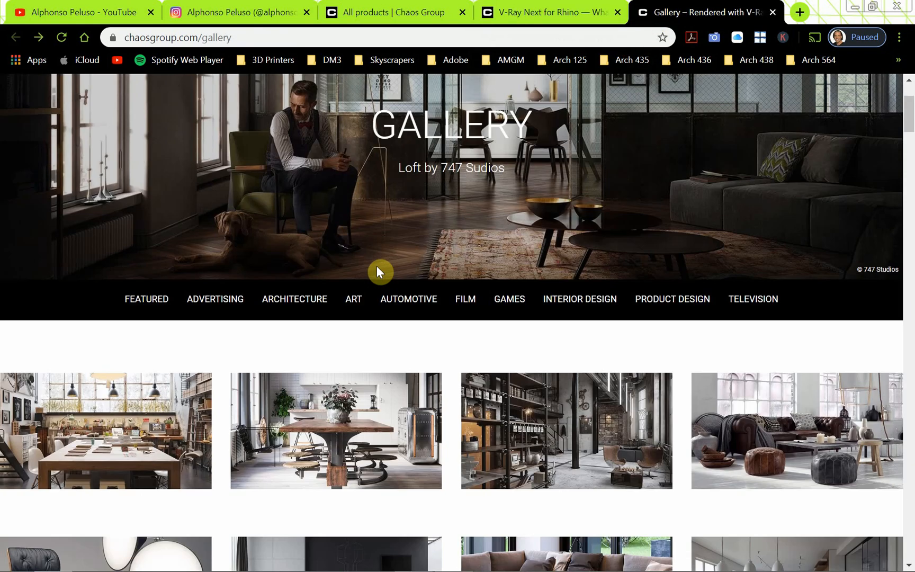
scroll(377, 273, down, 2)
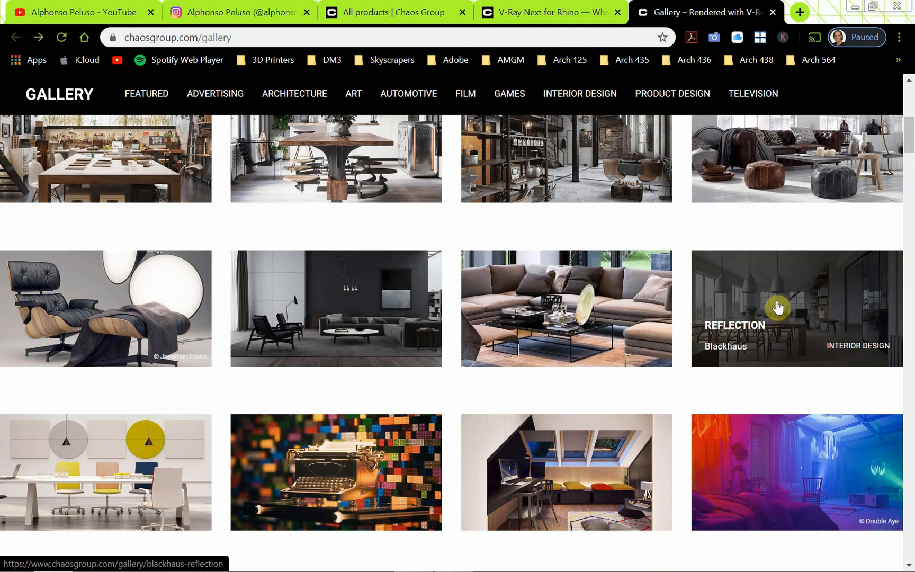
Open the Reflection interior design project by Blackhaus from the gallery and examine its renderings.
click(773, 311)
scroll(460, 263, down, 2)
scroll(459, 259, down, 2)
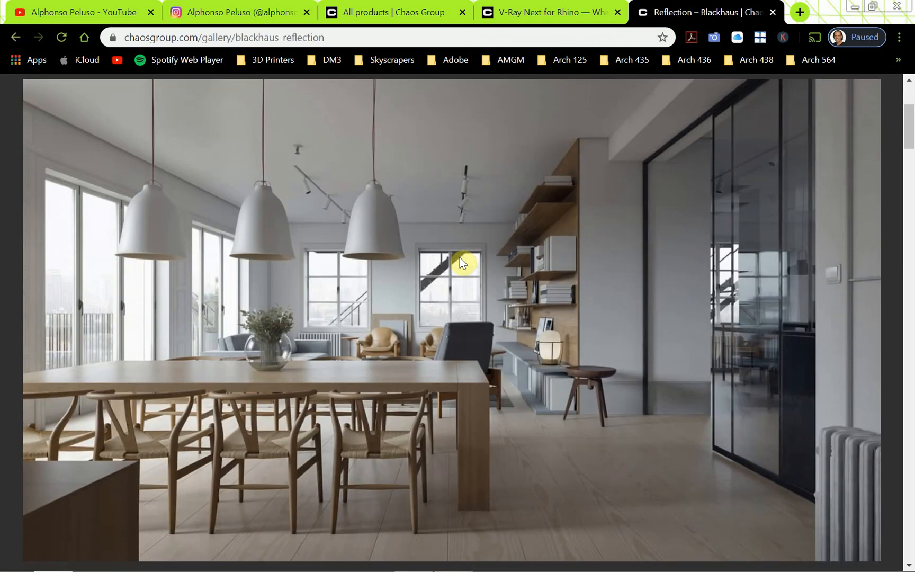
scroll(460, 259, down, 5)
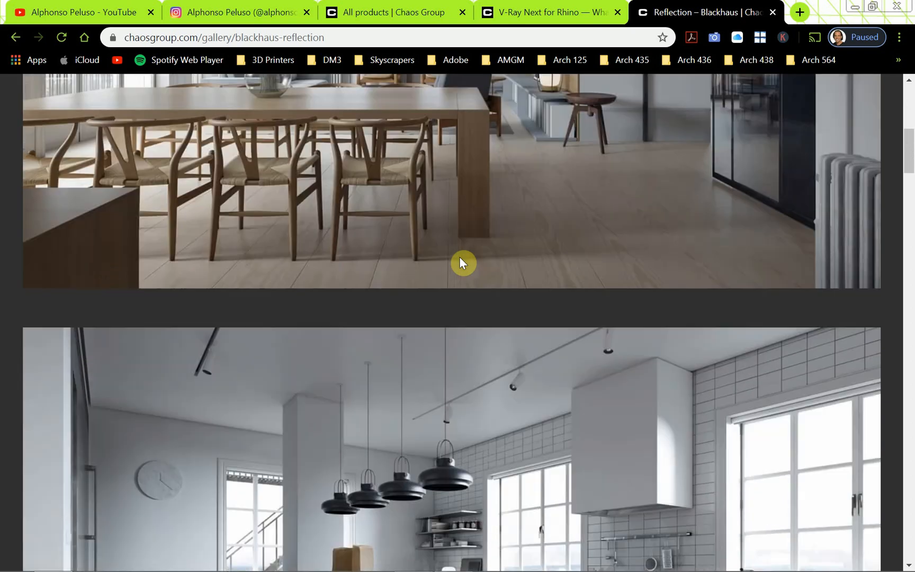
scroll(460, 263, down, 10)
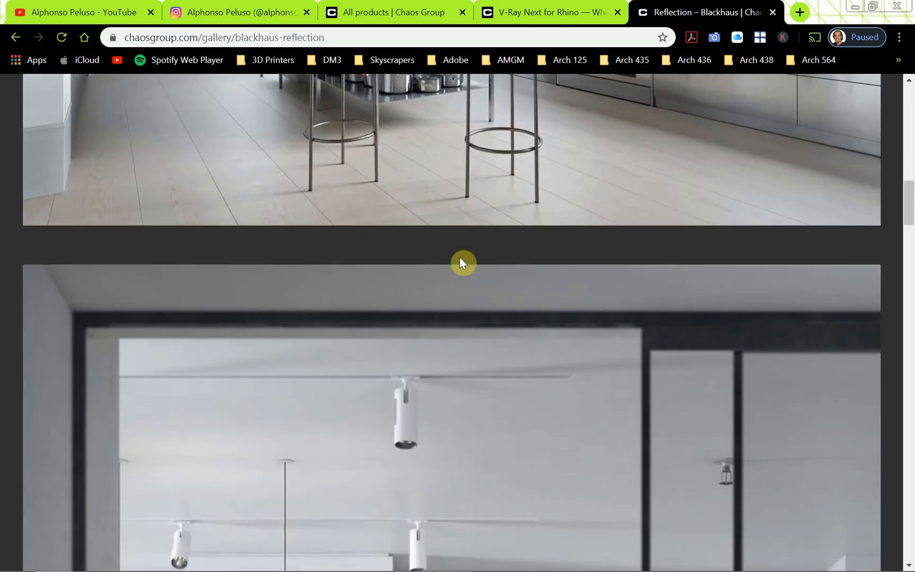
scroll(460, 263, down, 15)
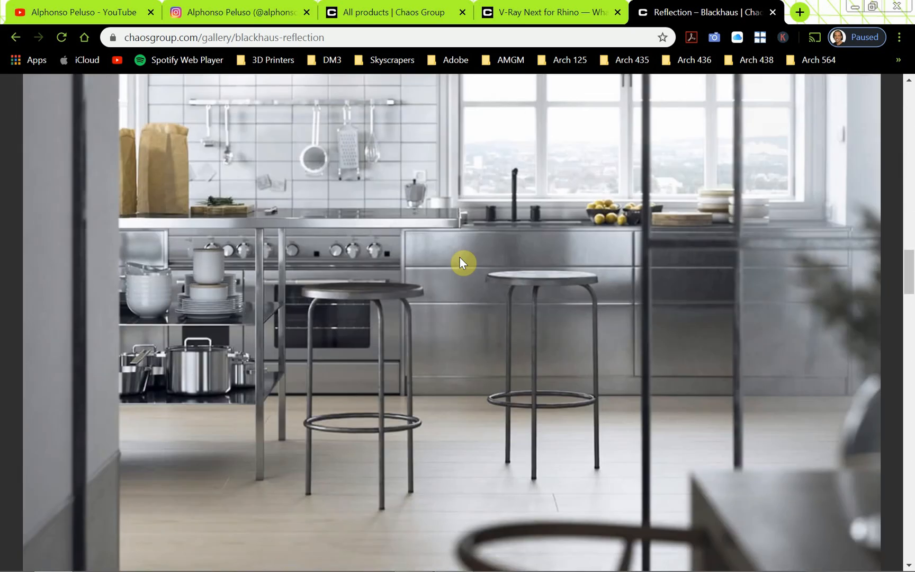
scroll(460, 263, down, 18)
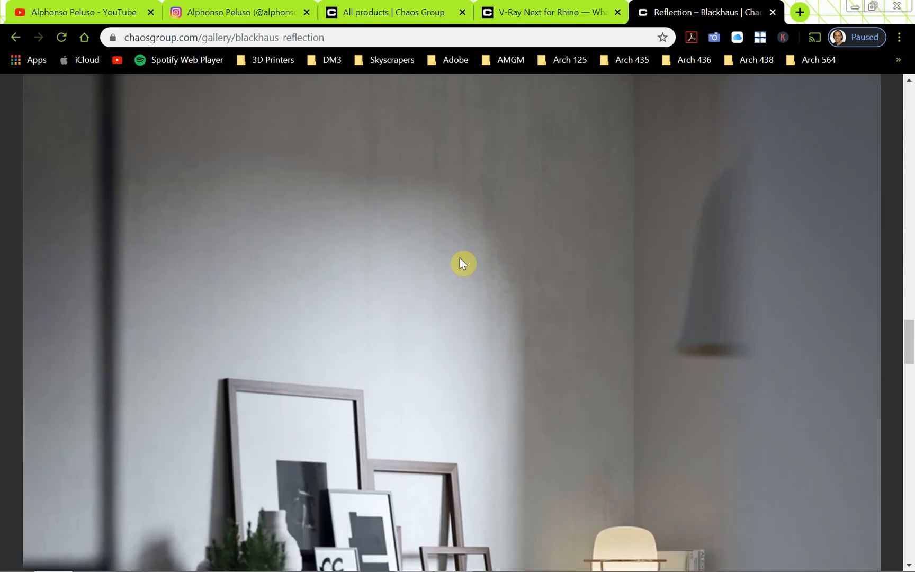
scroll(460, 263, down, 4)
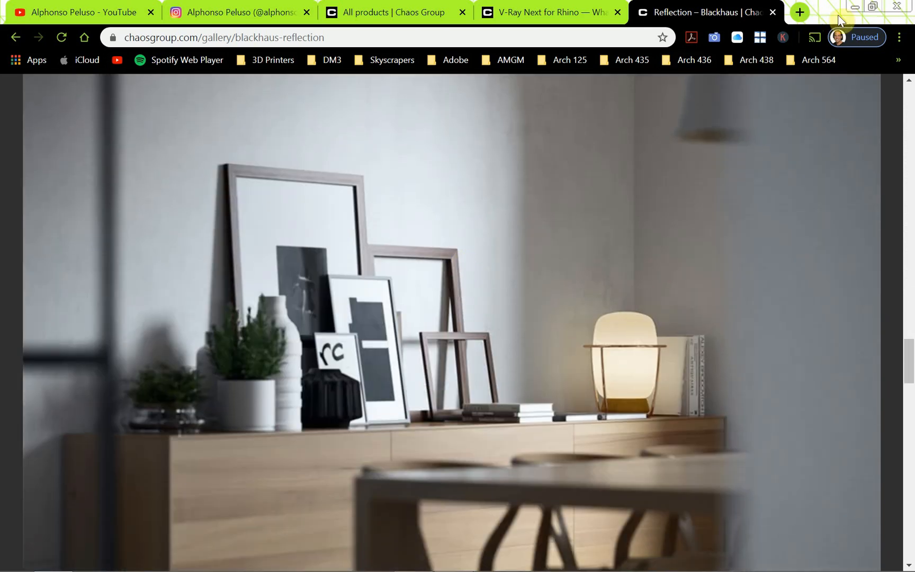
Return to Rhino, closing the Grasshopper window, and create a new model from the Large Objects - Inches template.
click(854, 6)
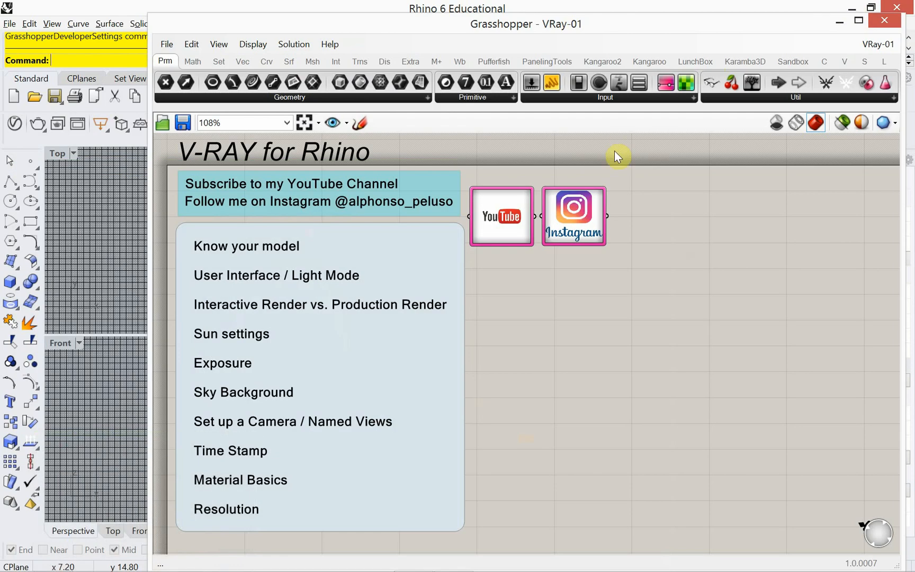
click(877, 22)
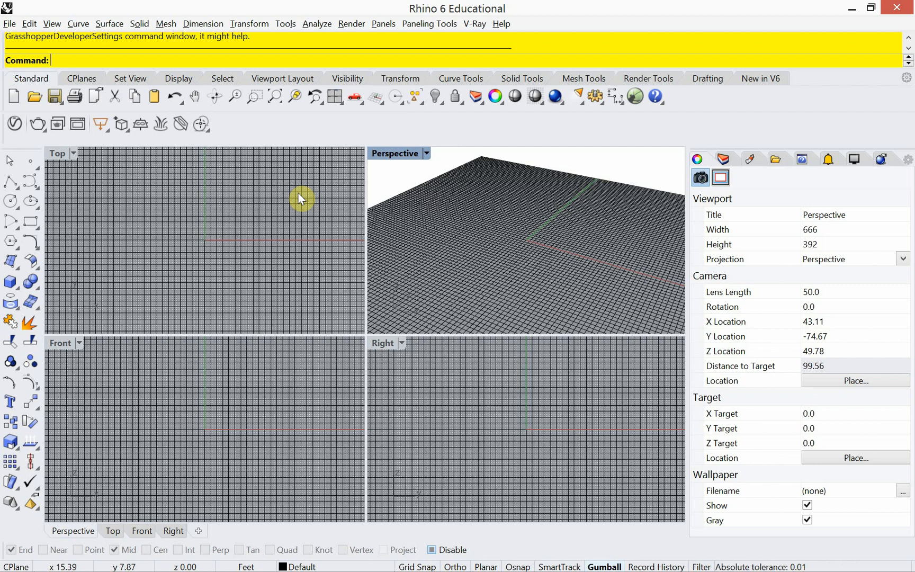
click(12, 25)
click(31, 39)
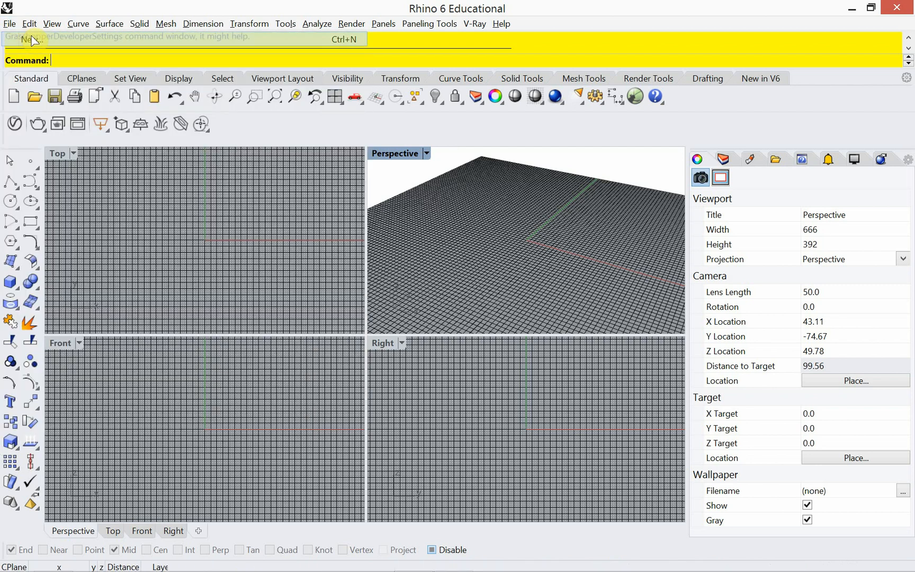
click(481, 342)
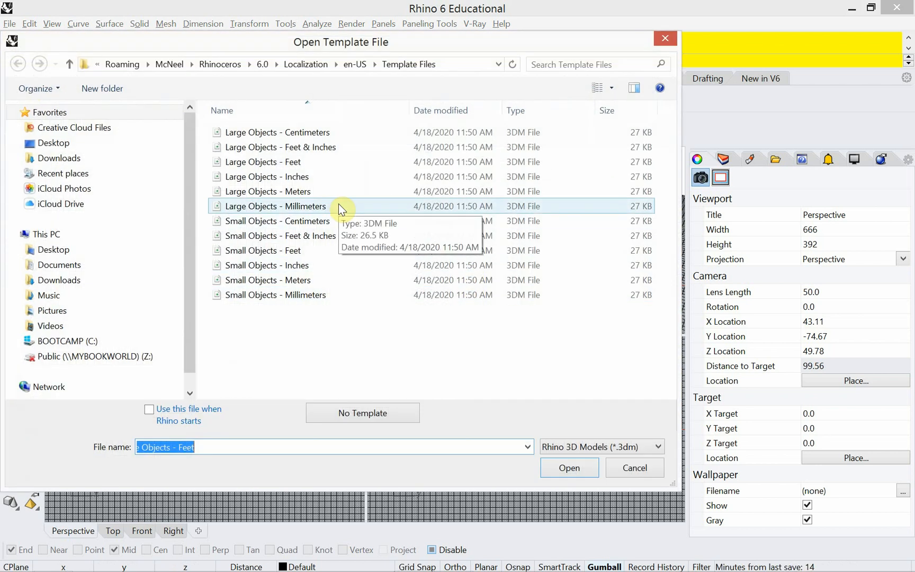
click(301, 178)
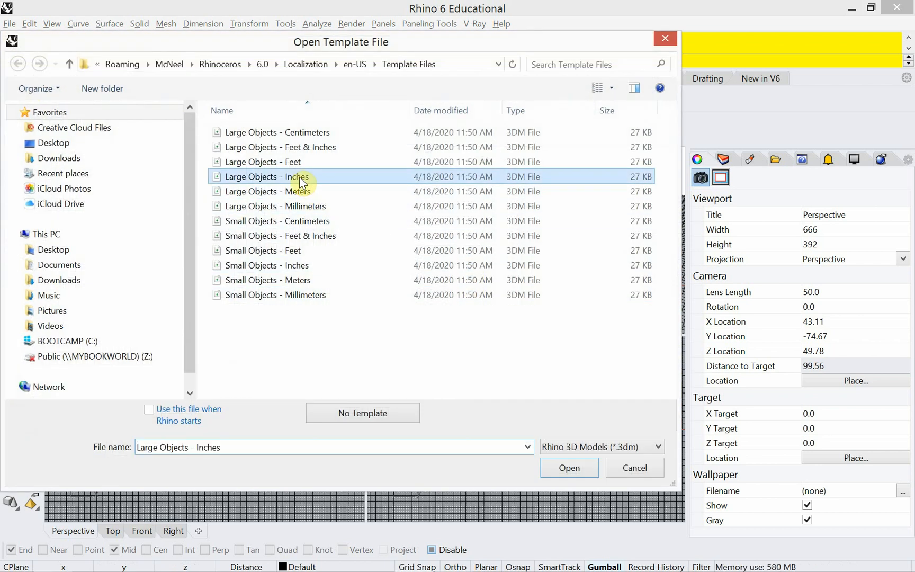
click(571, 469)
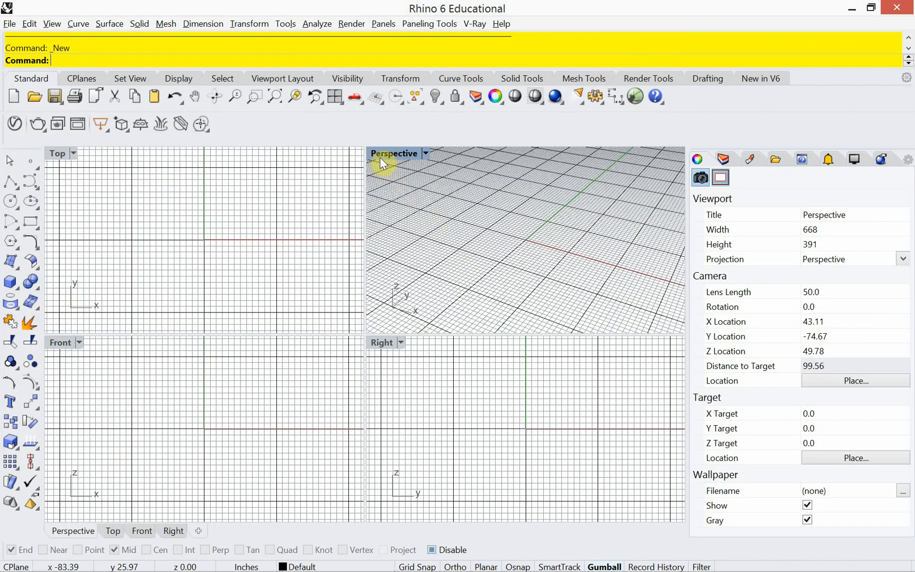
Maximize the Perspective viewport and adjust its view of the construction grid.
double_click(381, 155)
right_drag(318, 318, 214, 365)
scroll(335, 341, up, 4)
scroll(296, 341, down, 2)
scroll(245, 365, down, 2)
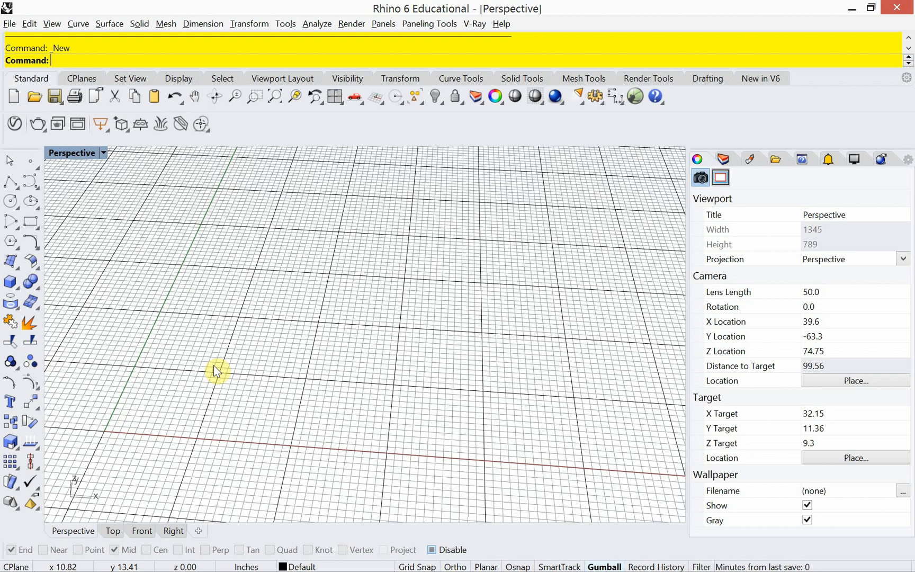
In the document's grid properties, set the grid line count to 20 and the minor grid line spacing to 12 inches.
text(DocumentProperties)
key(Return)
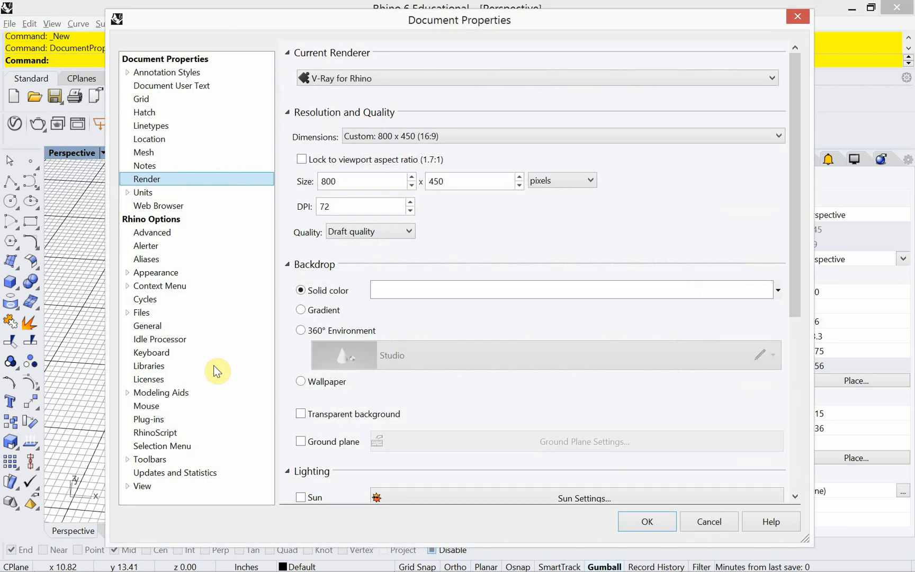
click(152, 101)
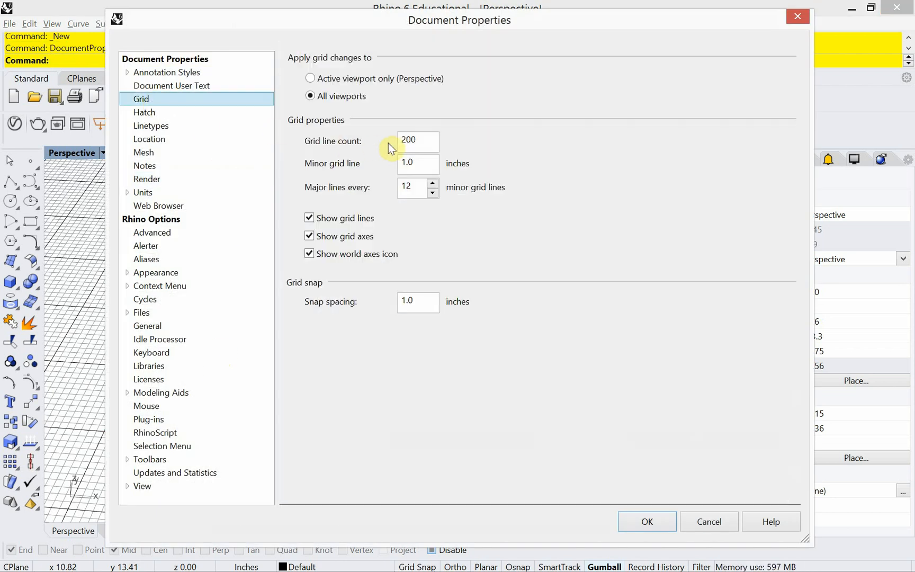
drag(426, 139, 376, 140)
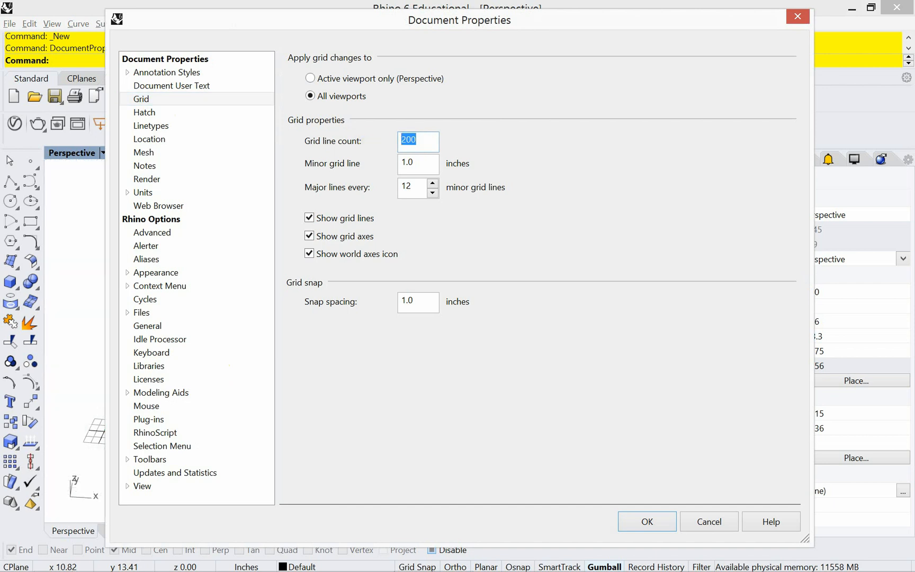
text(20)
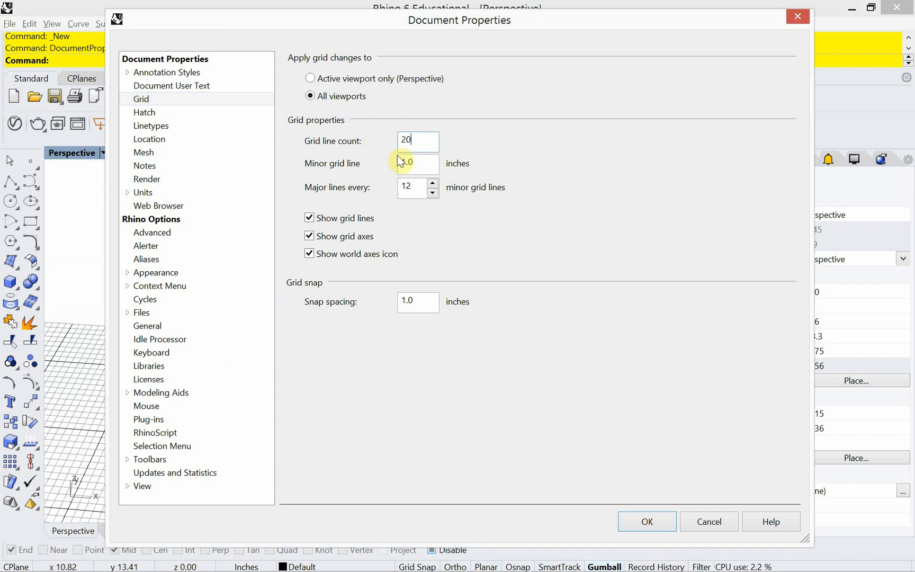
drag(414, 162, 389, 164)
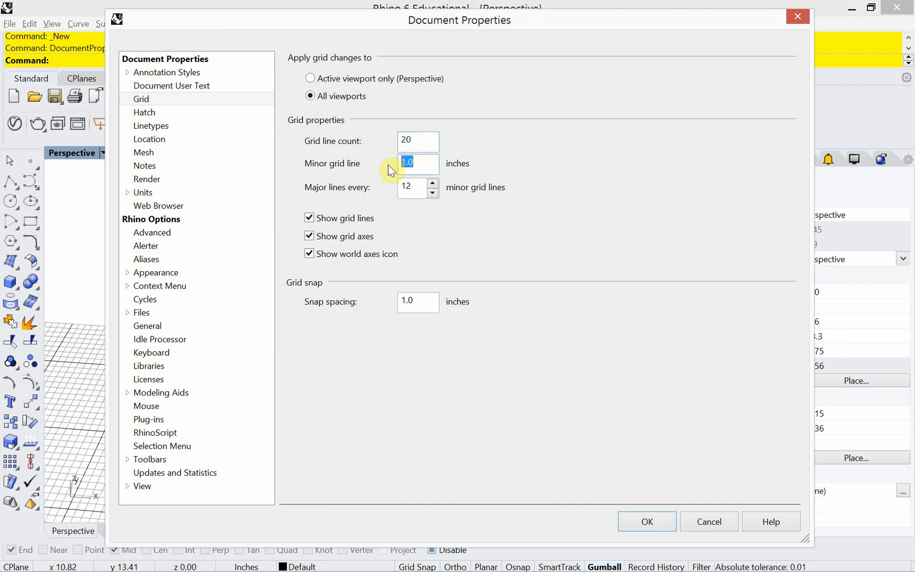
text(12)
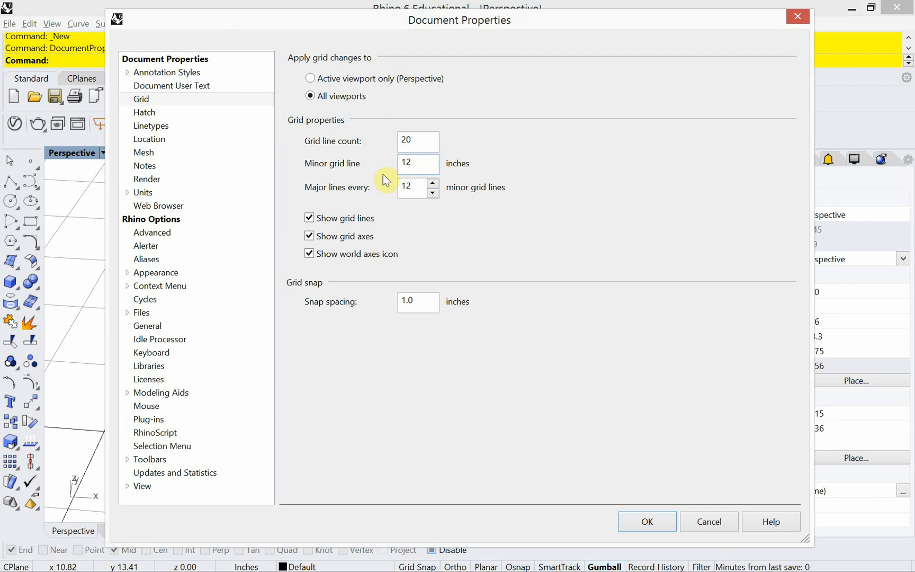
Set major grid lines to every 10 minor lines and snap spacing to 12 inches, and apply the grid settings.
double_click(423, 184)
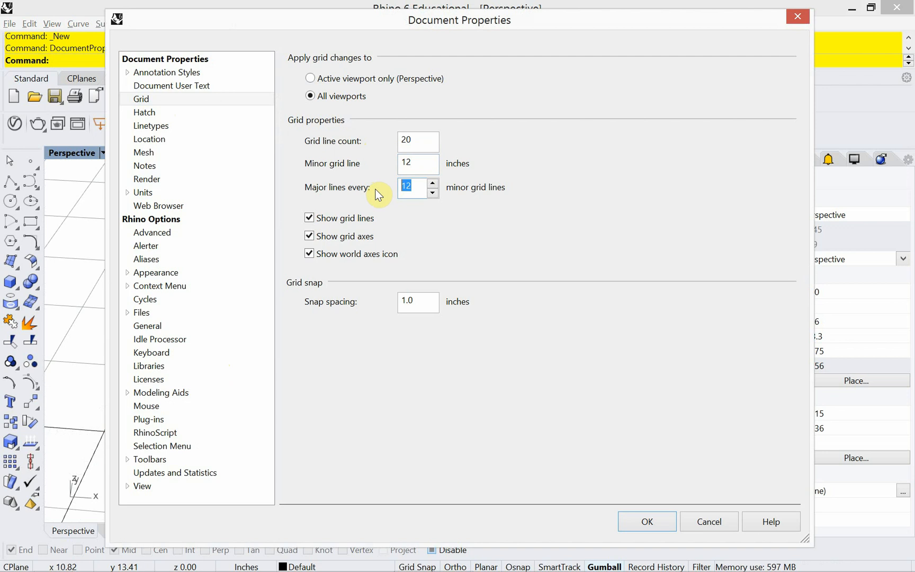
text(10)
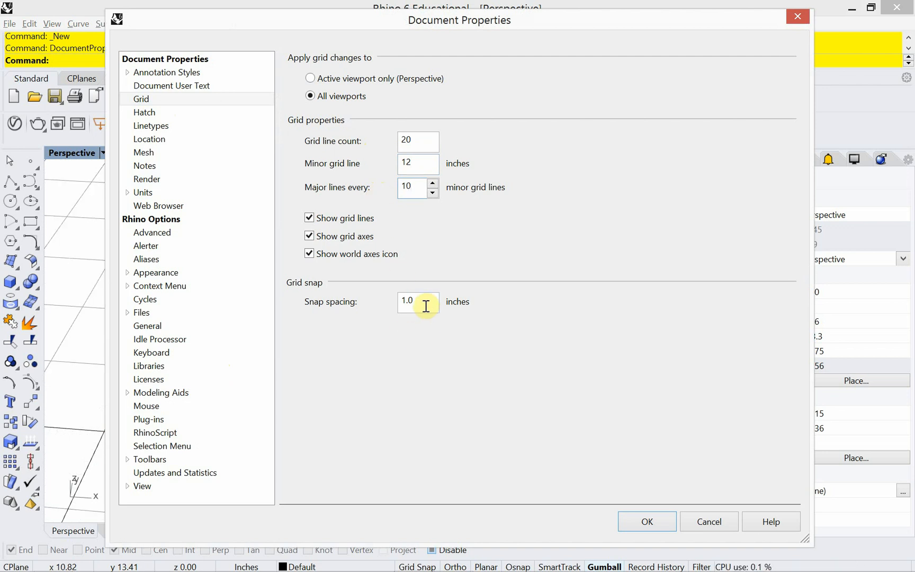
drag(426, 306, 402, 302)
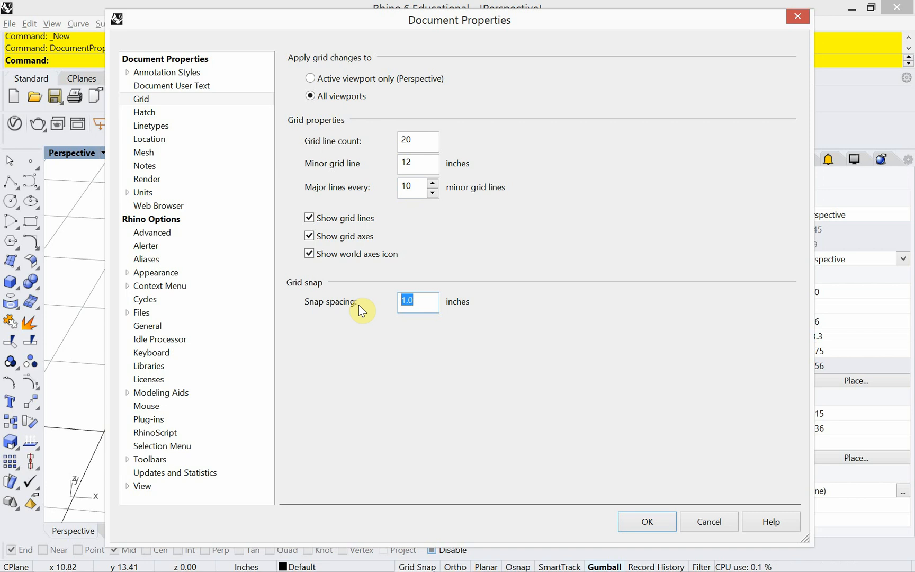
text(12)
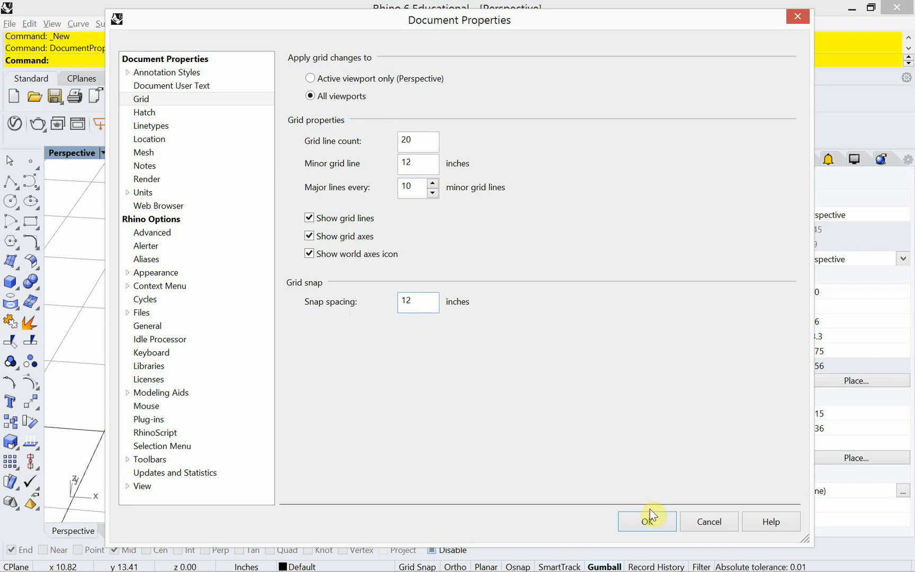
click(651, 516)
Make Layer 01 the current layer and rename it Floor.
right_drag(300, 414, 290, 357)
scroll(282, 420, down, 12)
scroll(282, 420, down, 5)
scroll(287, 342, up, 2)
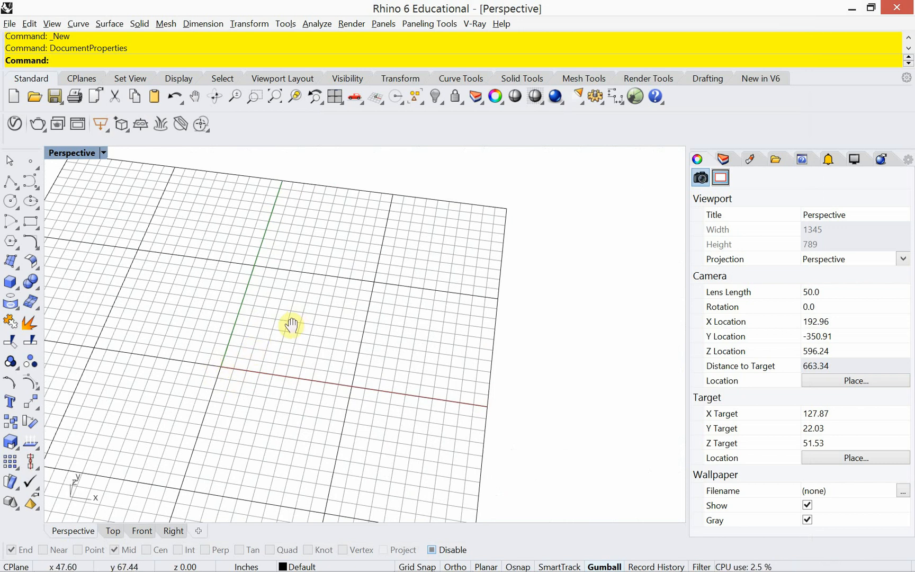
shift+right_drag(291, 325, 265, 333)
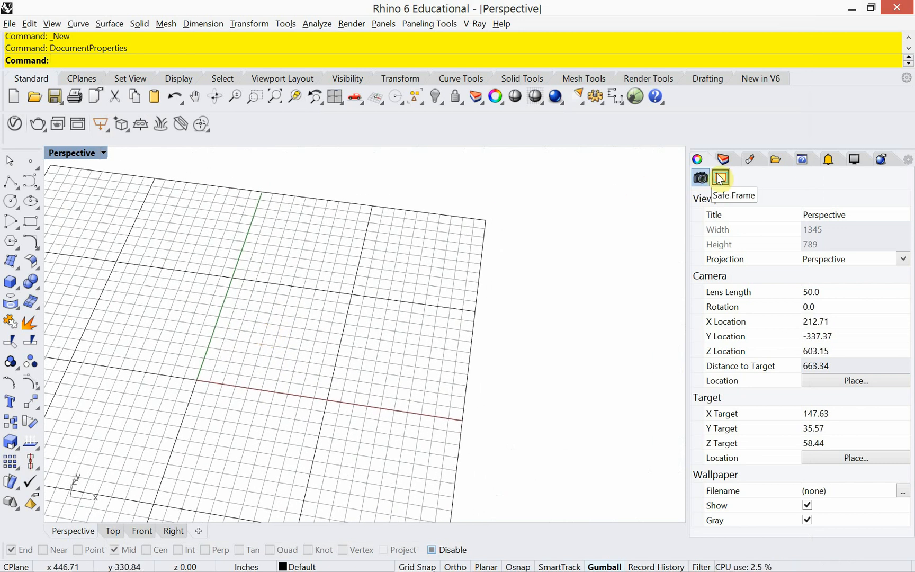
click(725, 159)
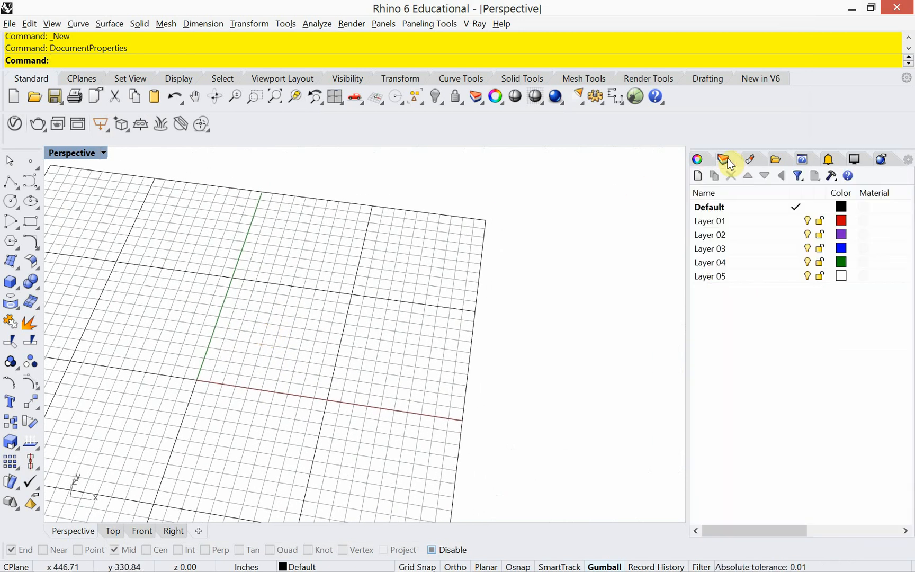
double_click(725, 220)
click(725, 219)
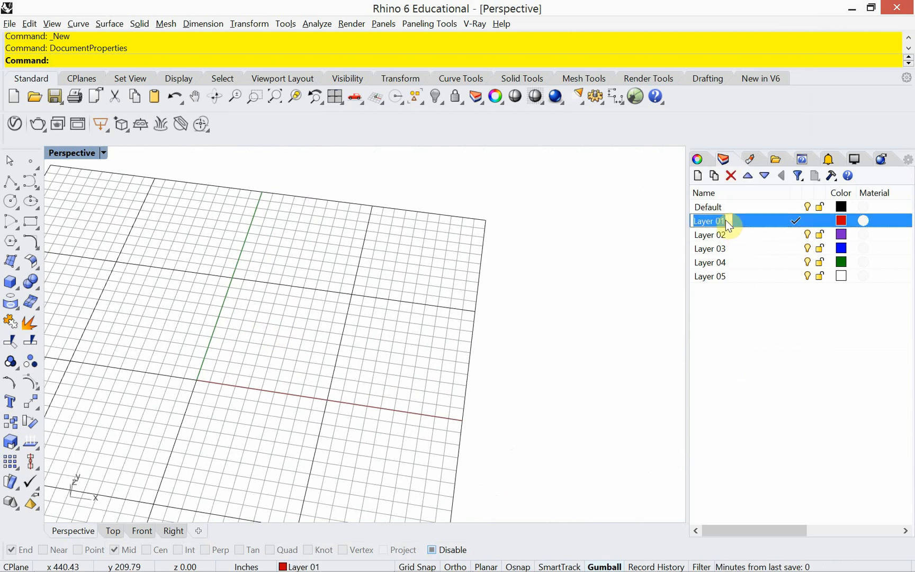
text(Floor)
key(Return)
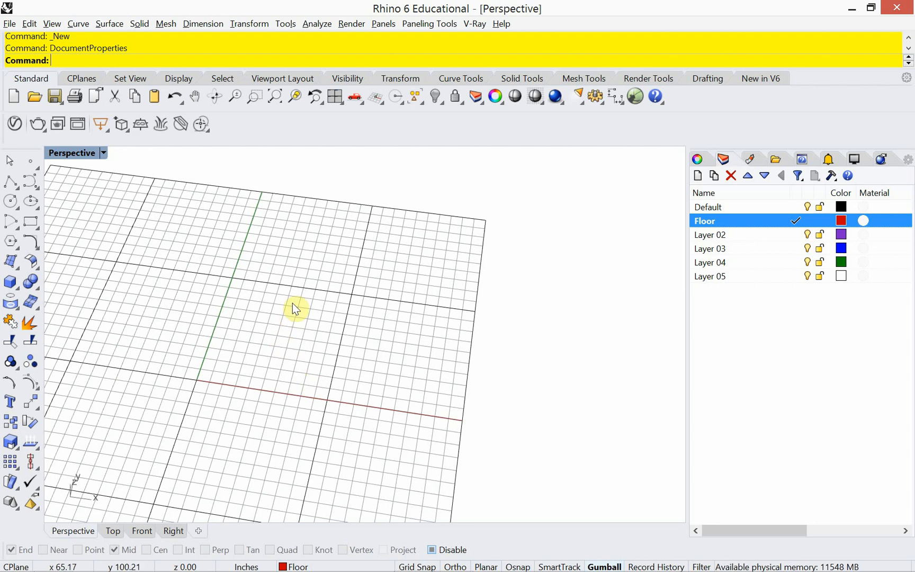
With Grid Snap on, start a box on the Floor layer from the origin with a 20' by 20' base.
scroll(295, 309, up, 1)
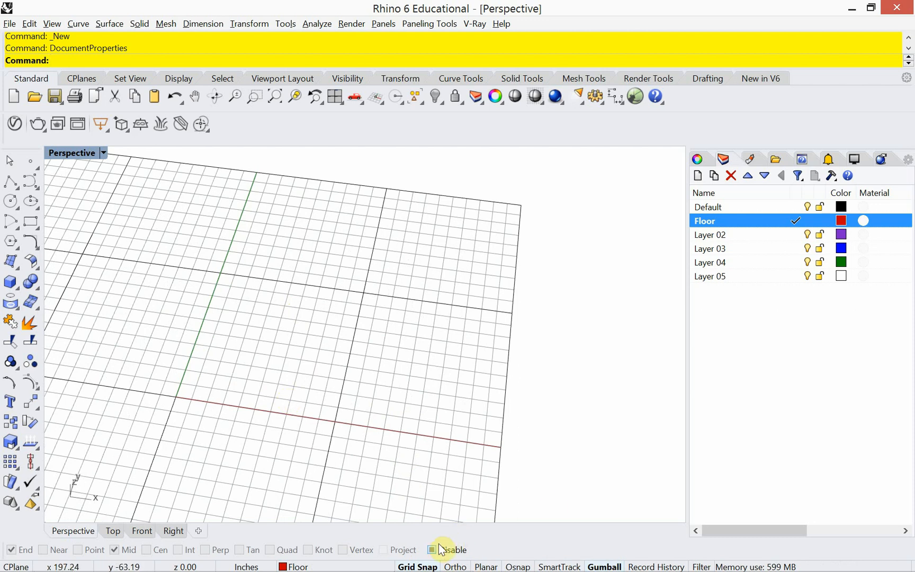
click(515, 567)
click(515, 567)
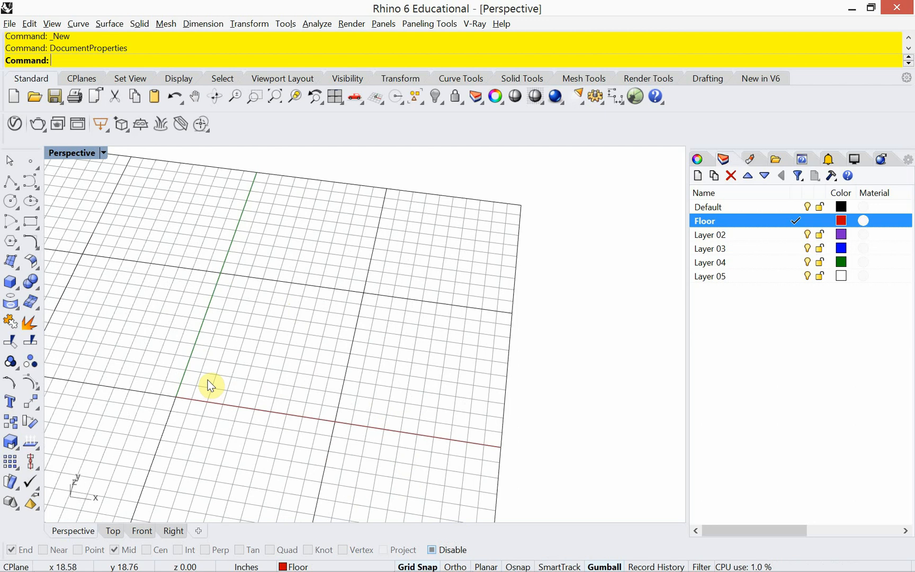
text(box)
key(Return)
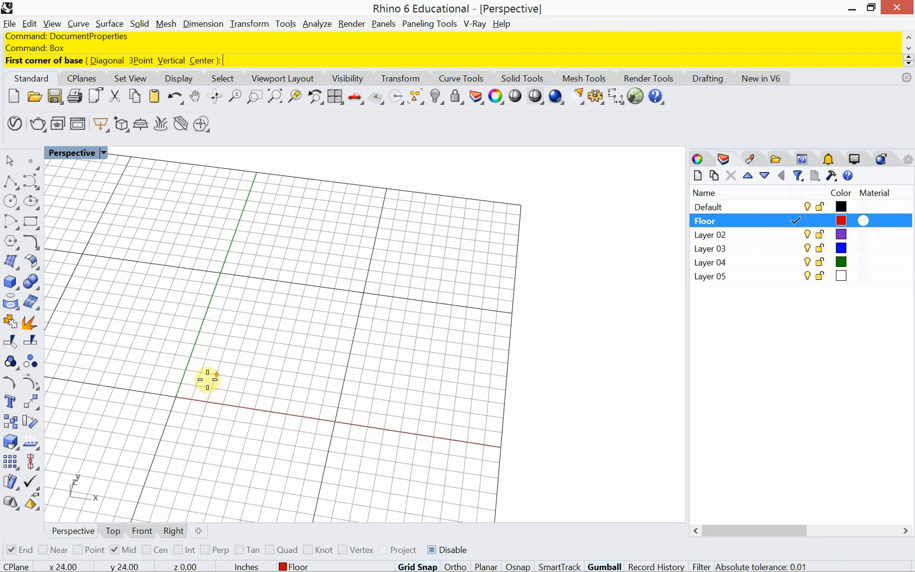
click(183, 393)
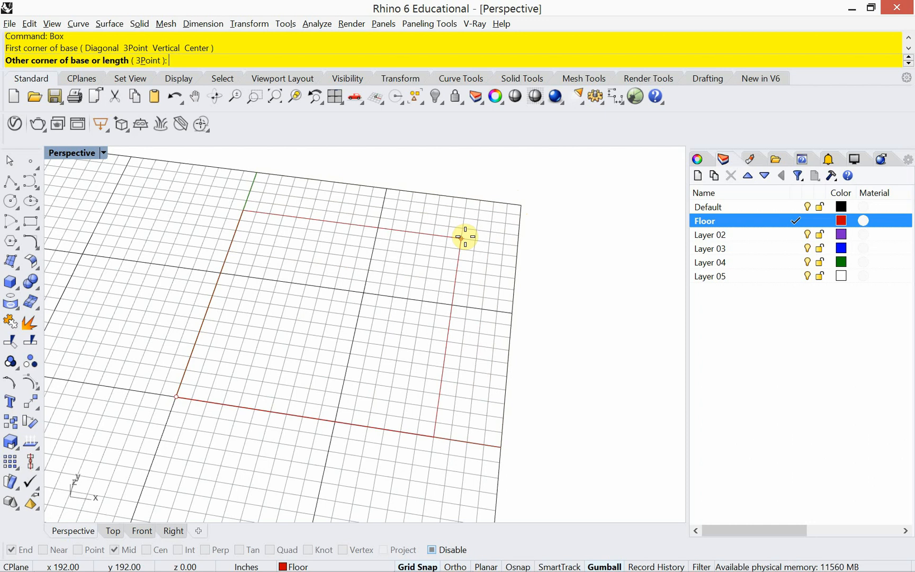
text(20',)
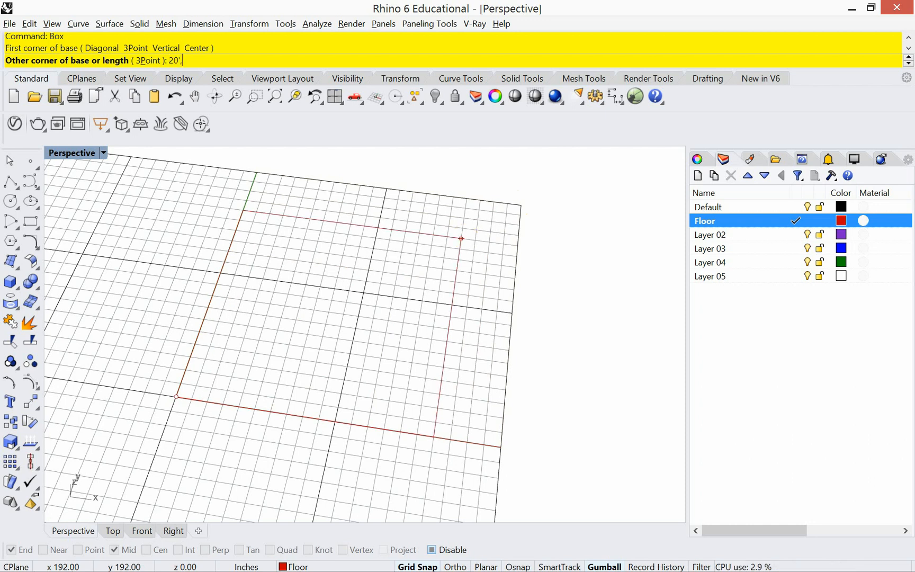
text(20')
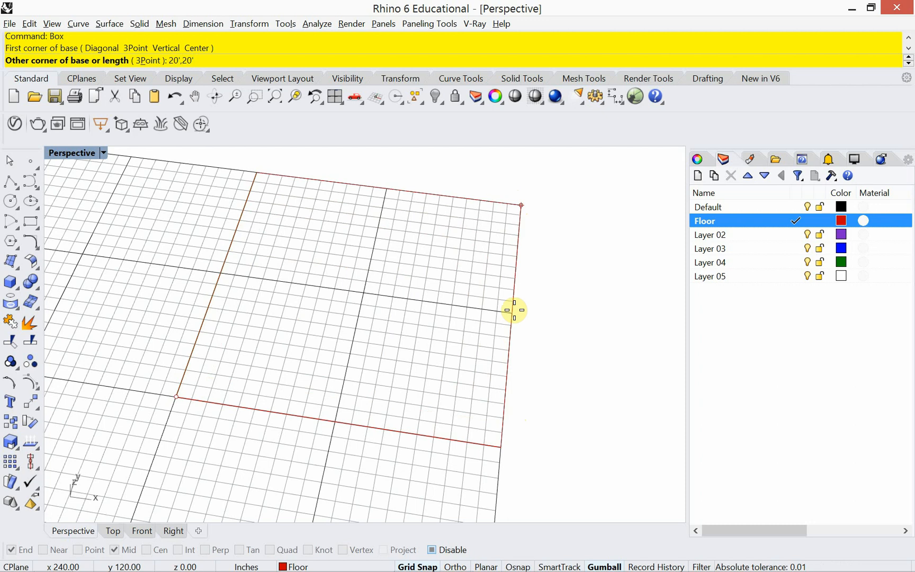
right_drag(528, 344, 533, 319)
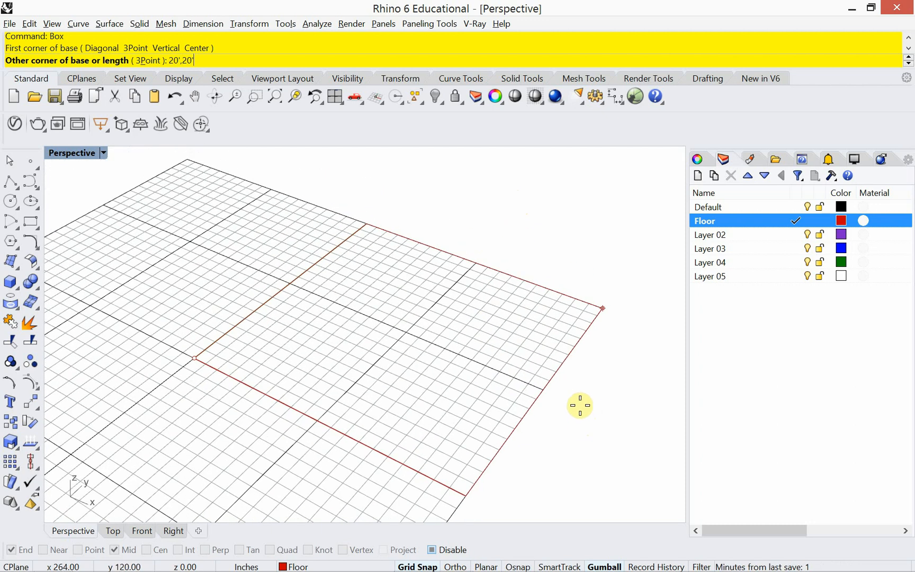
right_drag(552, 404, 576, 411)
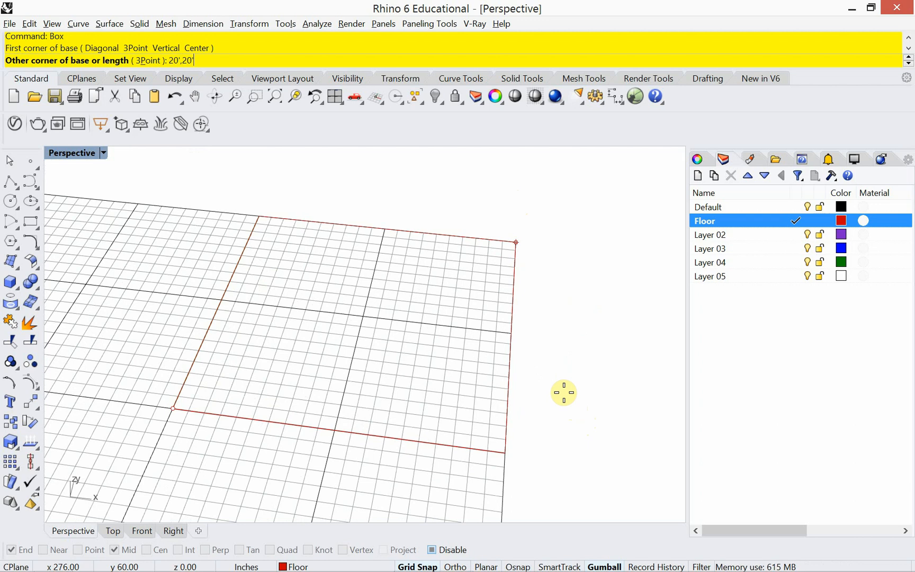
text(')
key(Return)
Finish the floor slab below the construction plane with a box height of -6".
right_drag(565, 386, 554, 444)
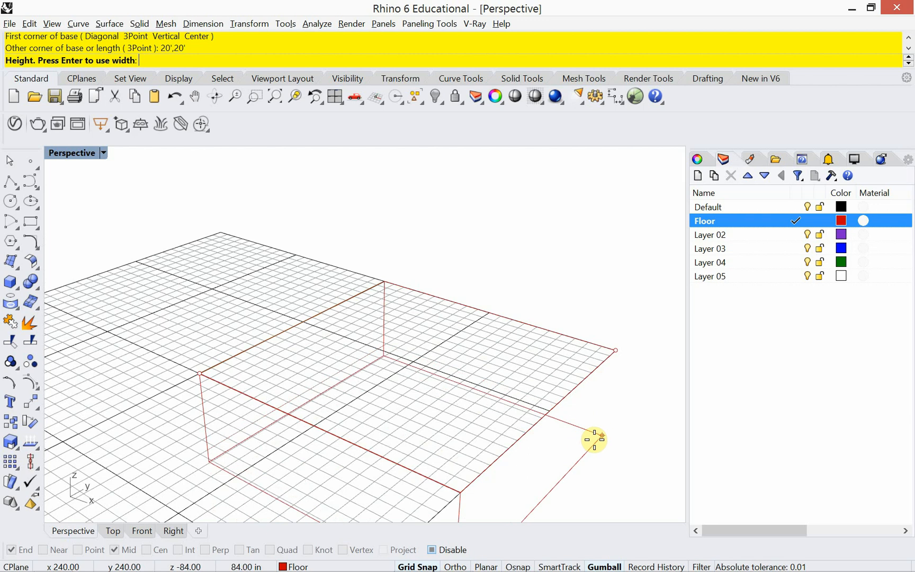
text(-6")
key(Return)
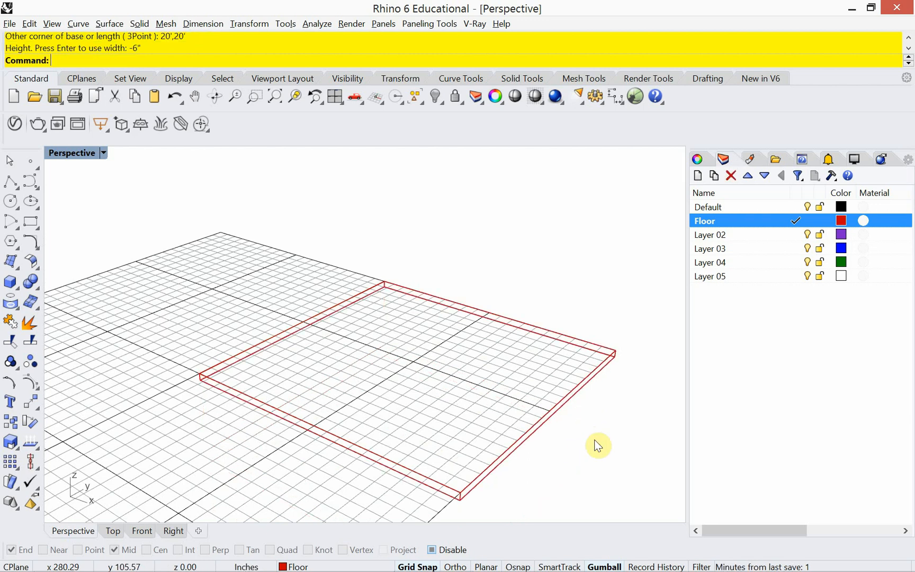
Make Layer 02 the current layer and rename it Wall.
right_drag(440, 368, 405, 360)
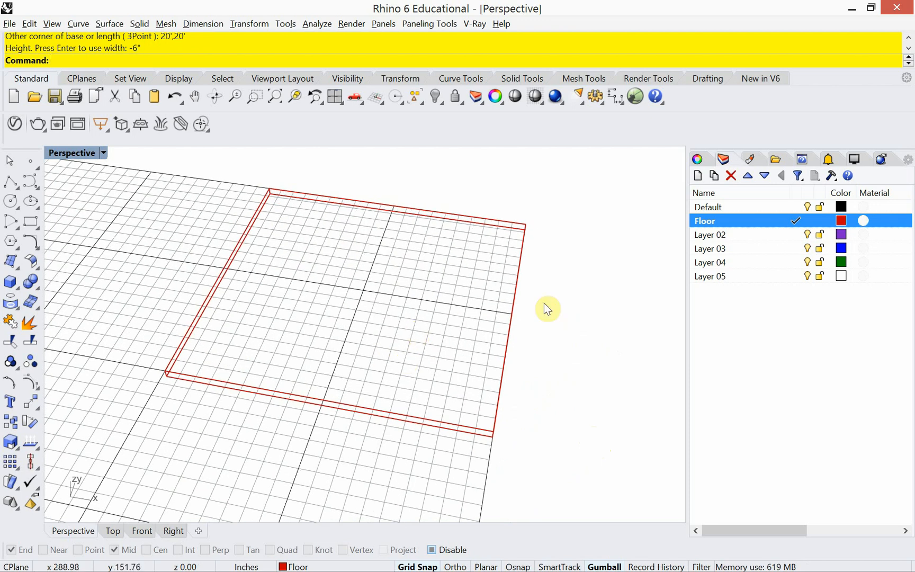
double_click(723, 234)
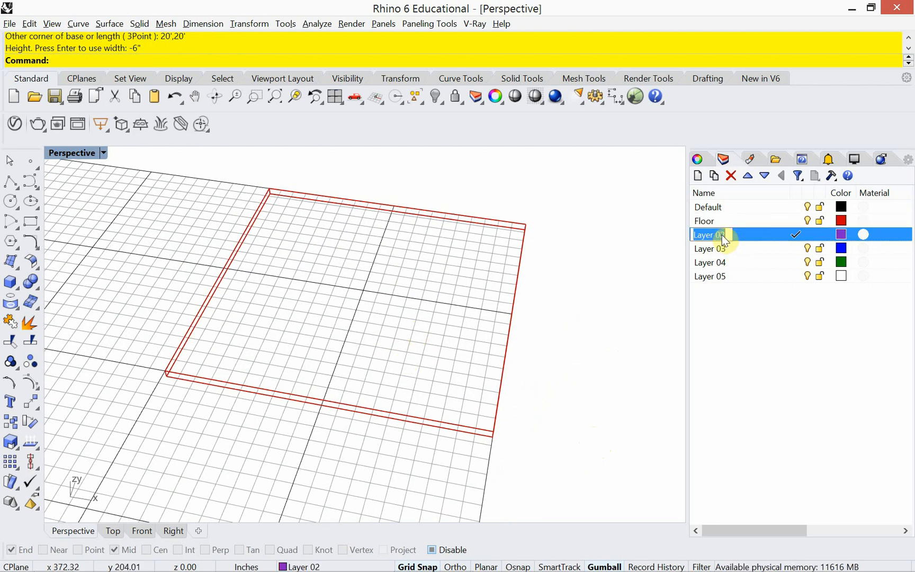
text(Wall)
key(Return)
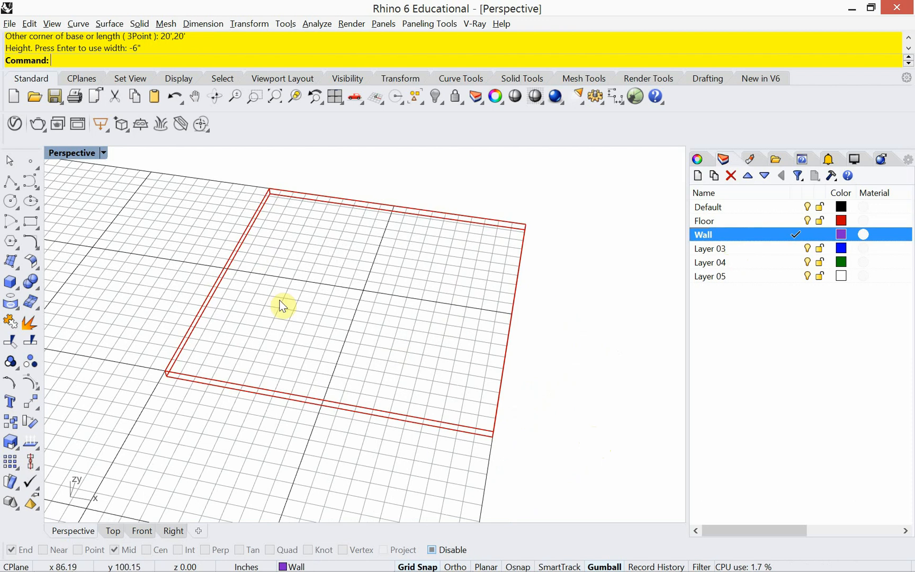
Draw a wall box along the floor's edge on the Y axis from the origin, with a 6" by 20' base and 10' height.
right_drag(282, 302, 304, 336)
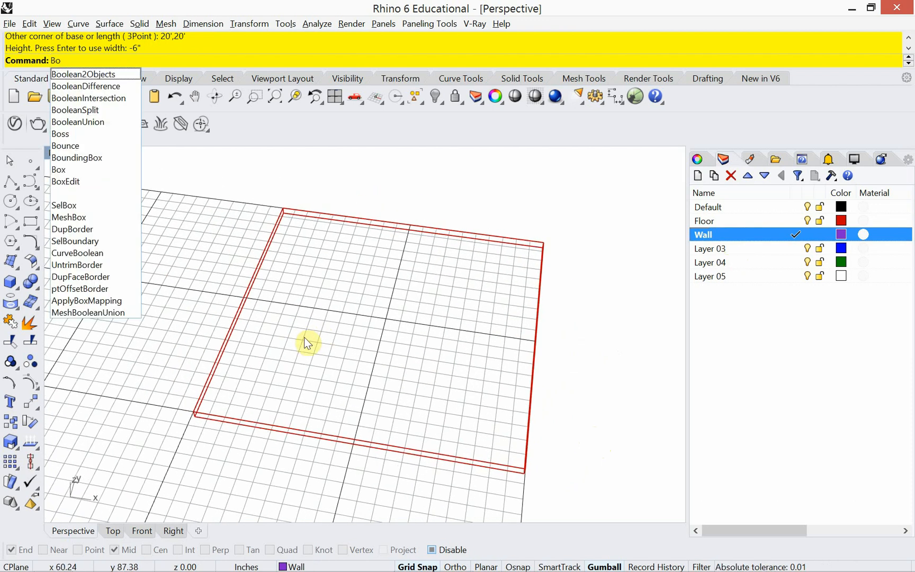
key(Return)
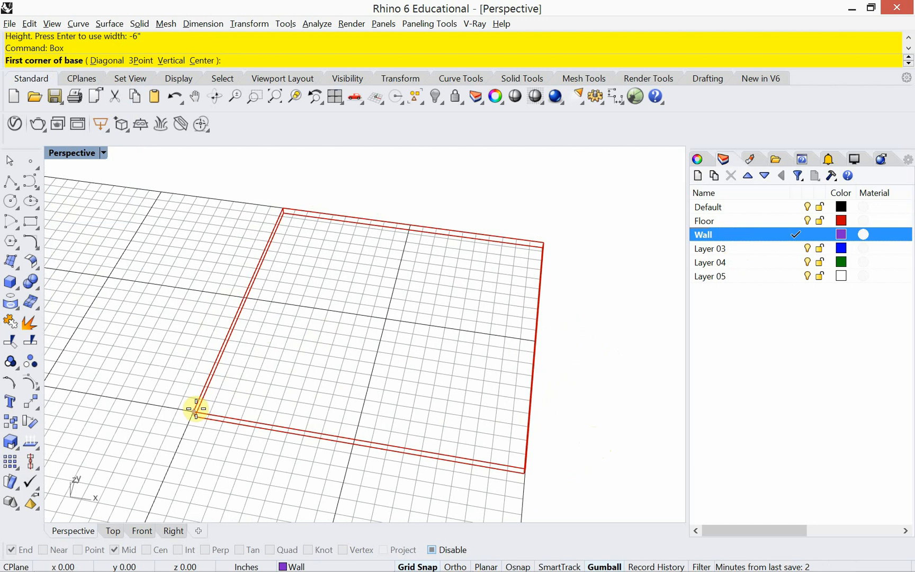
click(195, 409)
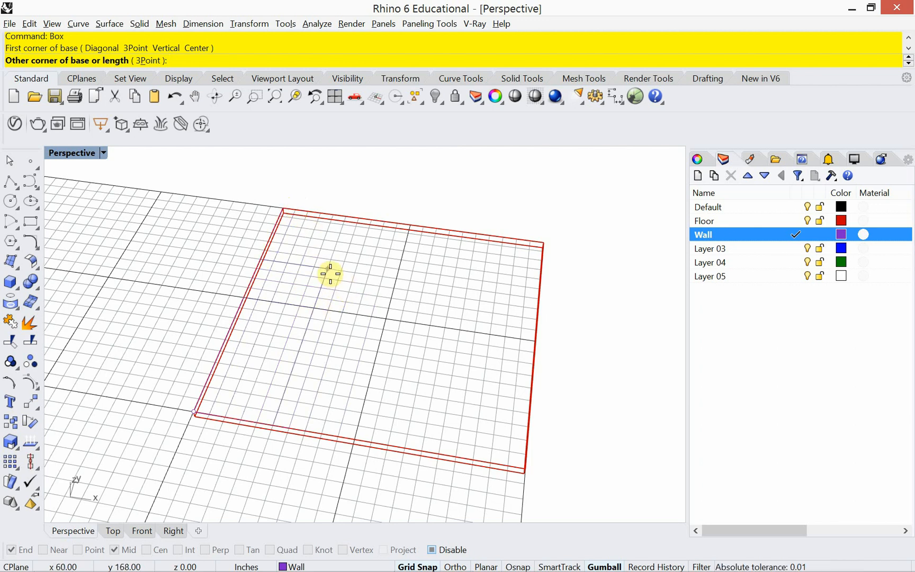
text(6")
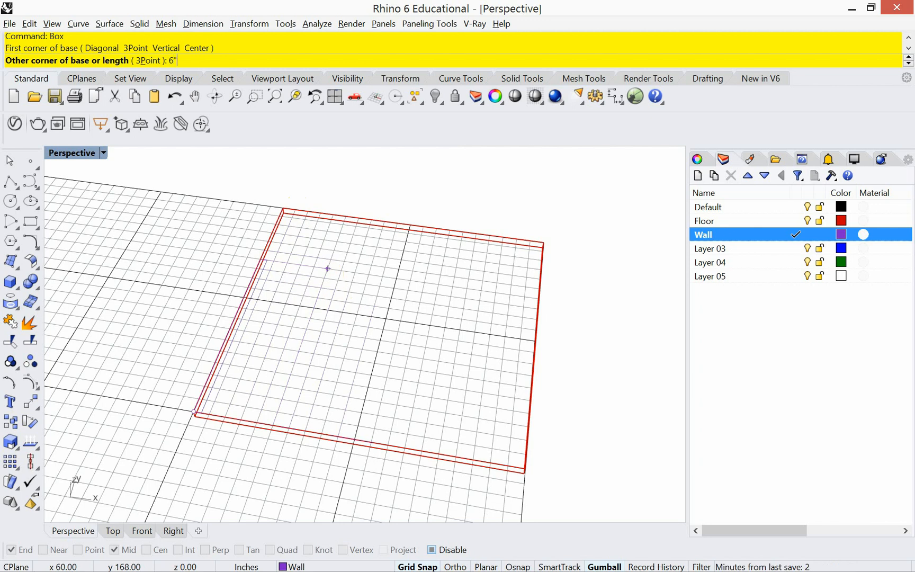
text(,20')
key(Return)
scroll(330, 274, down, 5)
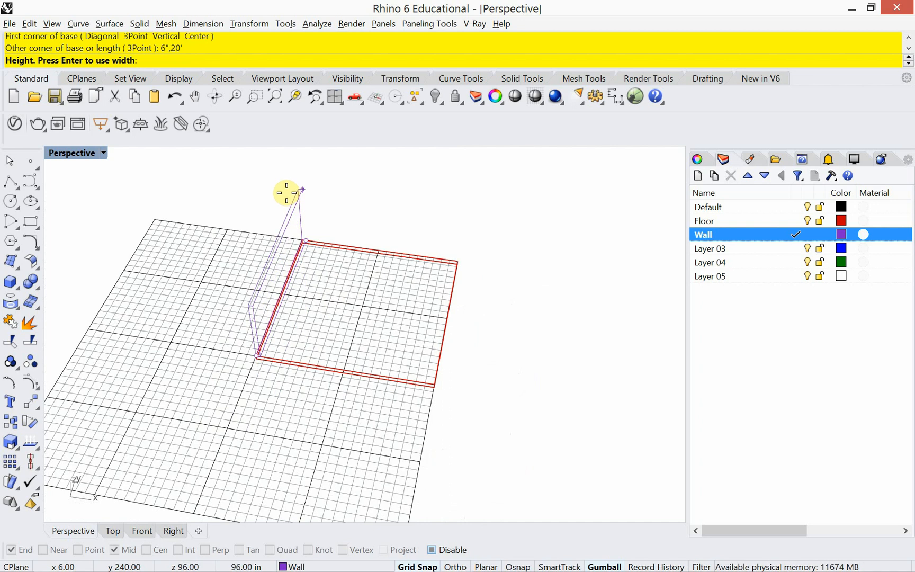
text(10')
key(Return)
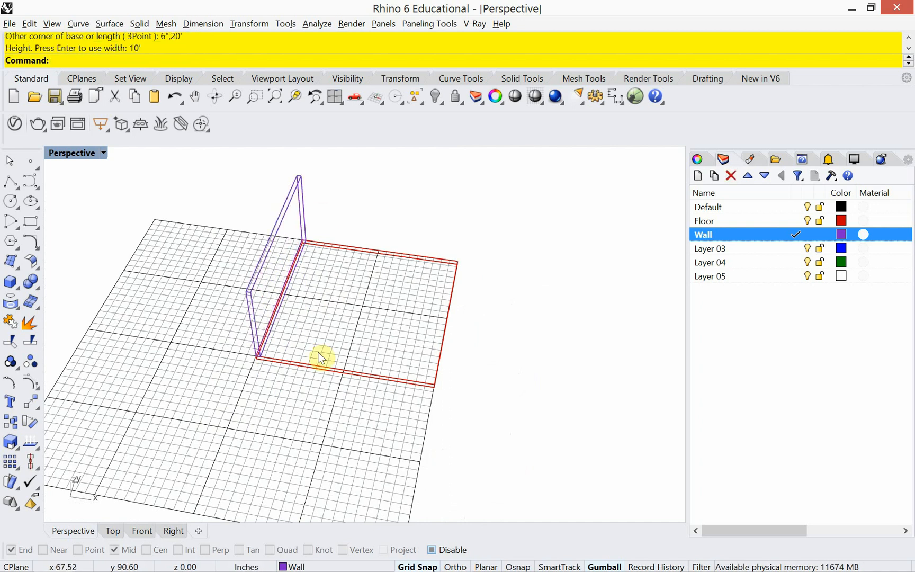
Turn on object snaps and copy the wall from its bottom corner at the origin to the floor's corner at the end of the X axis.
right_drag(322, 359, 315, 334)
scroll(314, 347, up, 3)
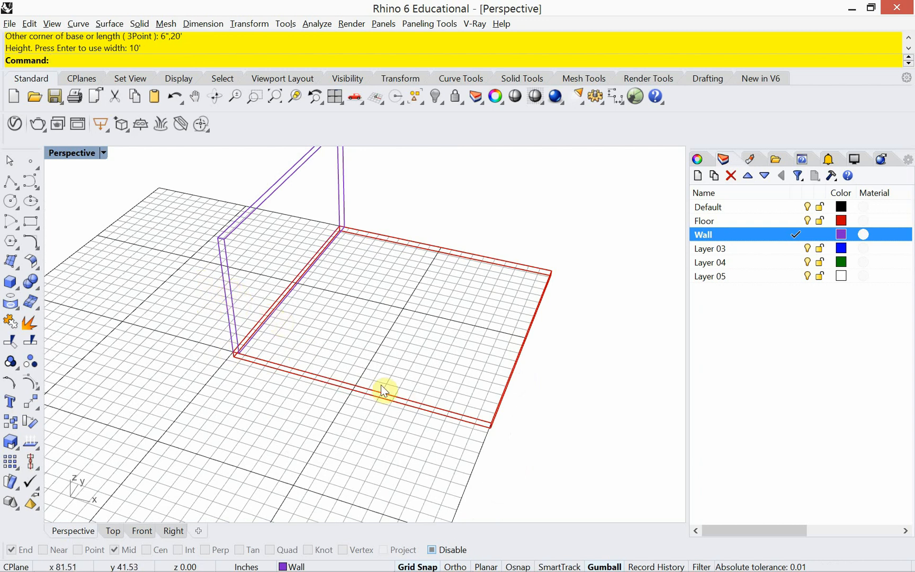
click(513, 566)
click(237, 318)
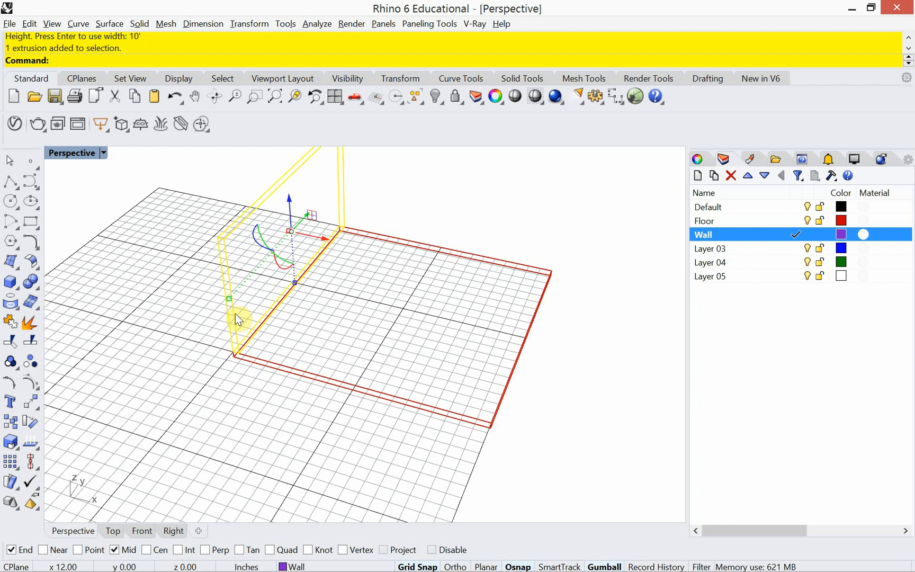
text(copy)
key(Return)
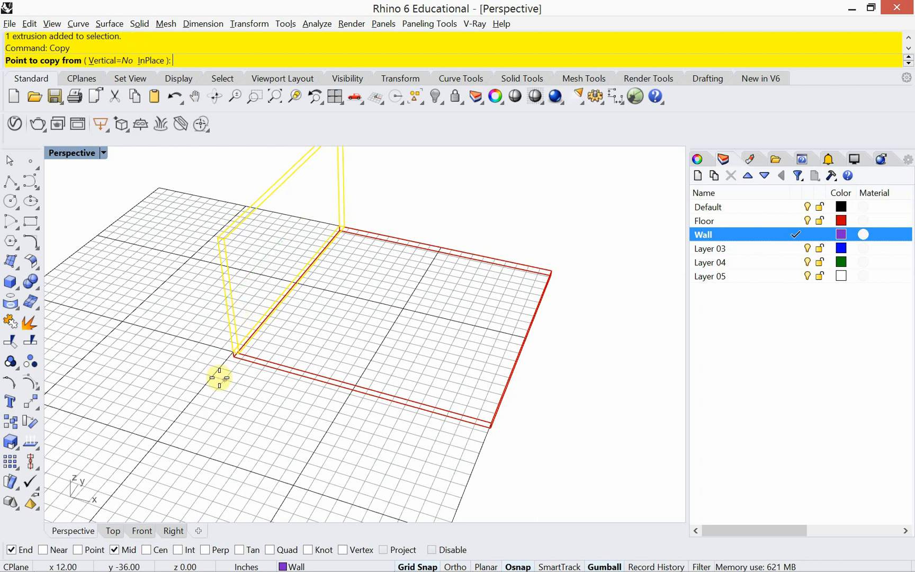
scroll(218, 378, up, 2)
click(234, 345)
scroll(175, 368, down, 3)
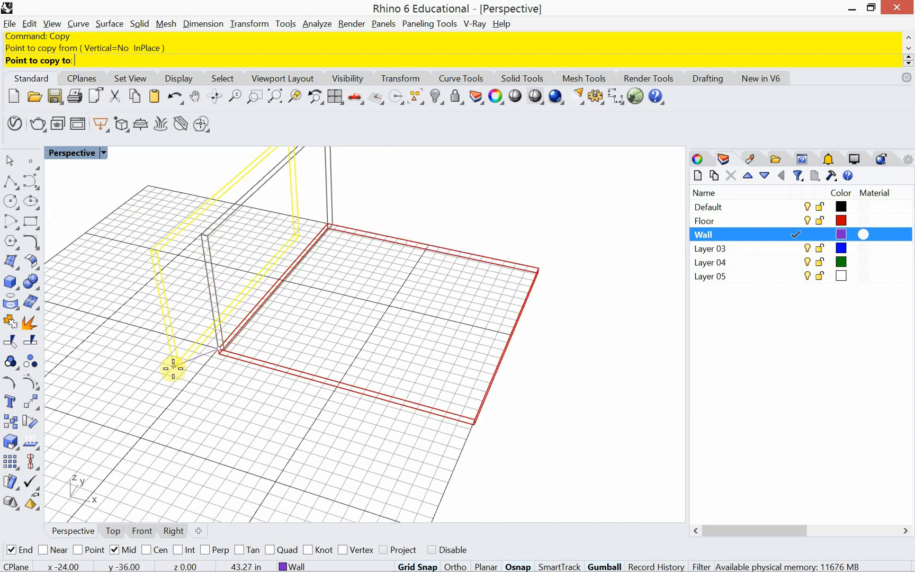
scroll(431, 431, up, 3)
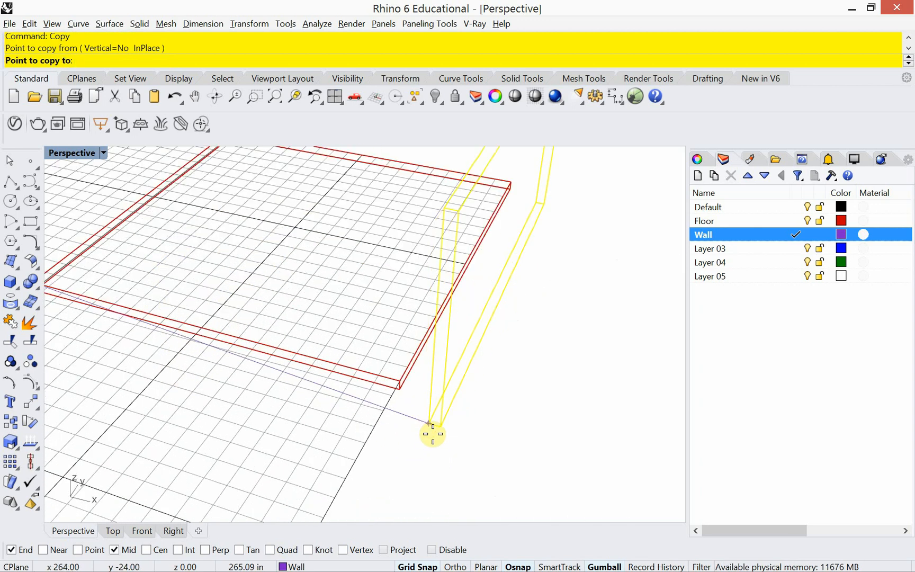
click(392, 379)
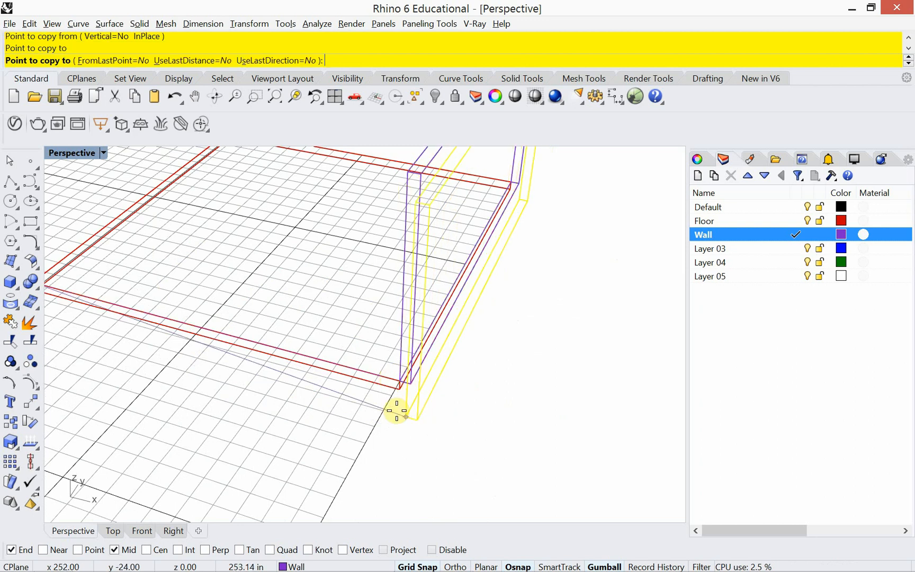
key(Return)
Move the copied wall inward by its outer bottom corner onto the floor's corner, flush with the floor's edge.
scroll(415, 389, up, 2)
click(413, 380)
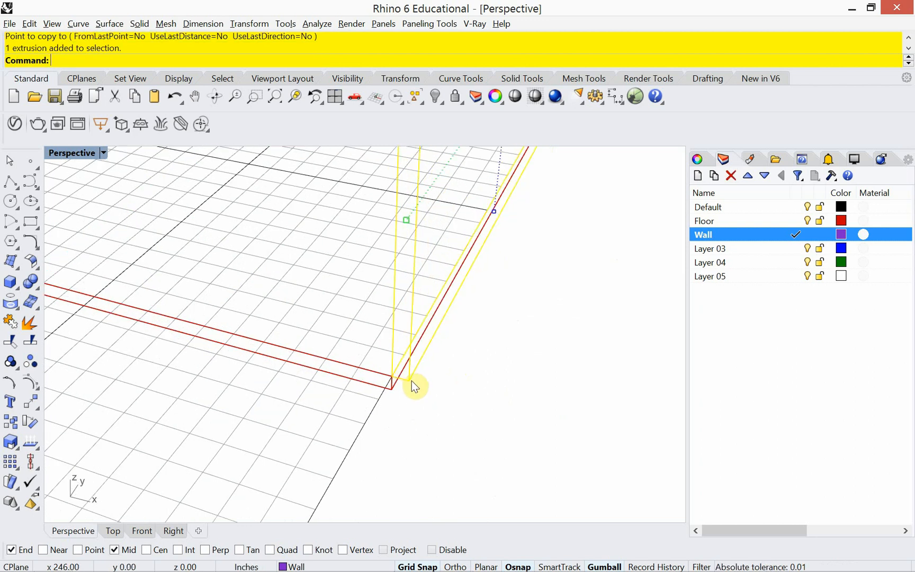
text(Move)
key(Return)
click(411, 380)
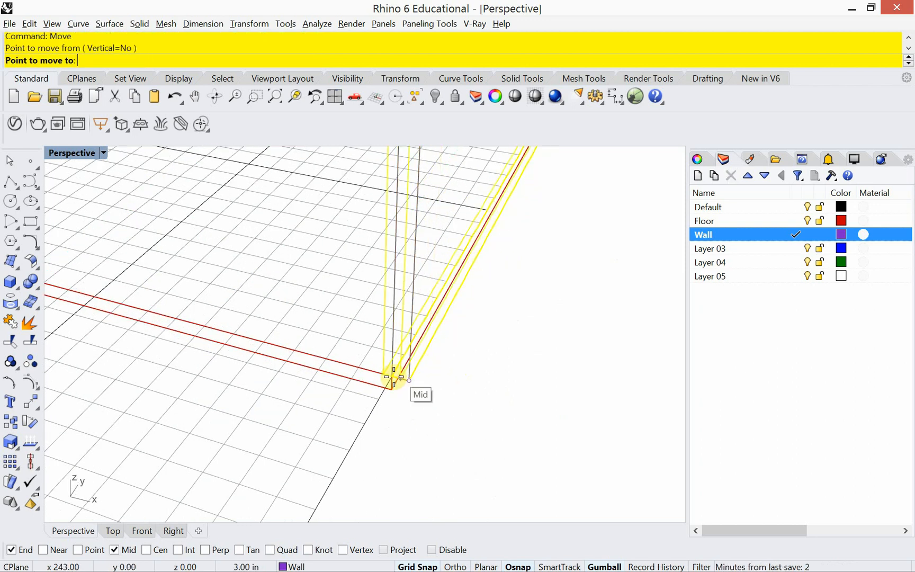
click(403, 410)
right_drag(418, 454, 327, 417)
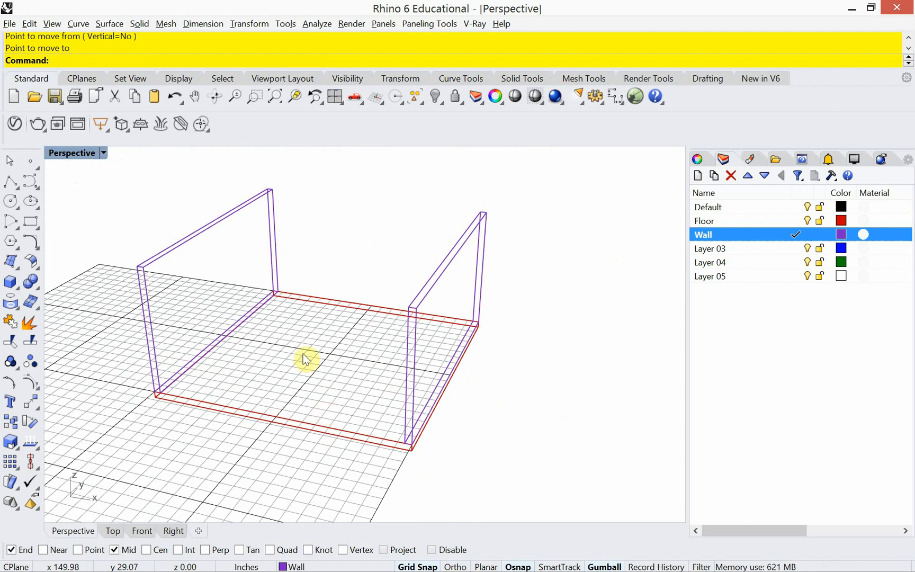
Make Layer 03 the current layer and rename it Ceiling.
right_drag(339, 256, 398, 259)
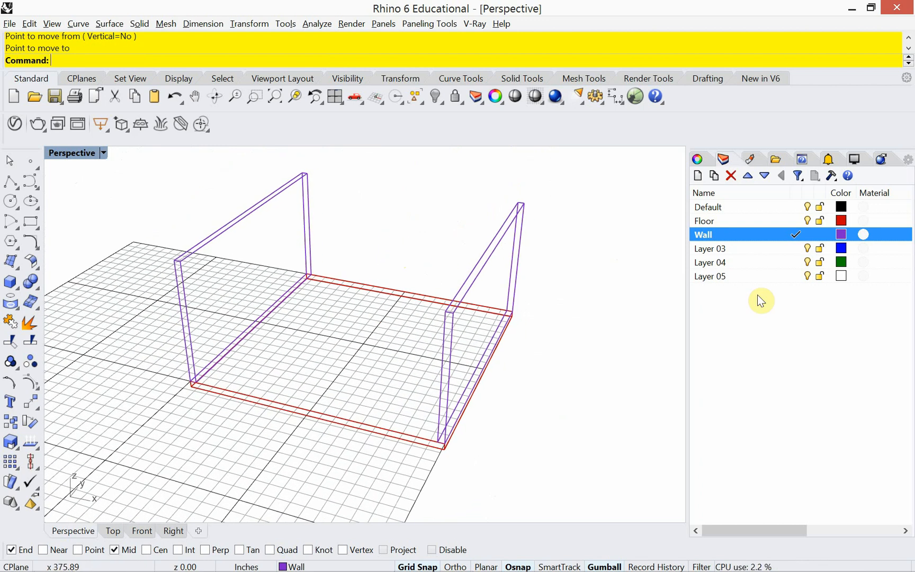
double_click(724, 249)
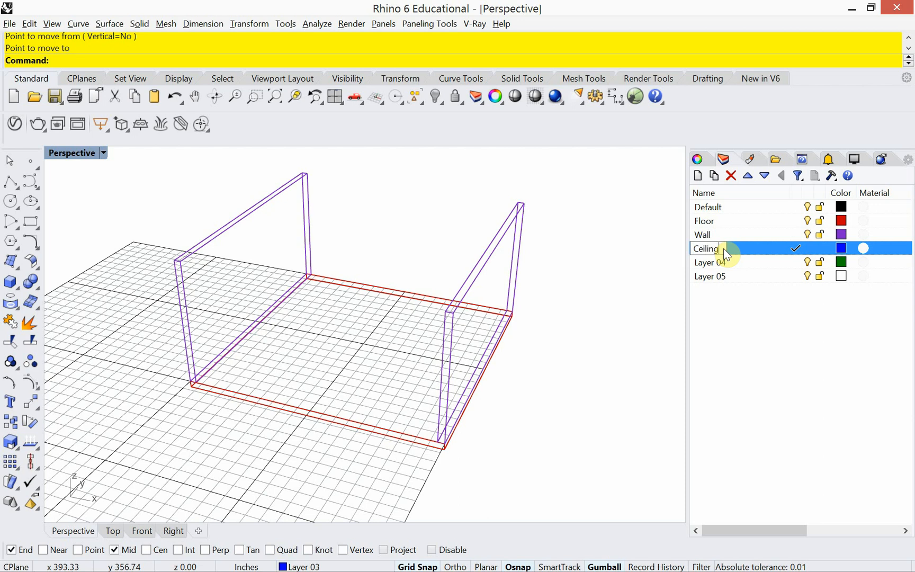
key(Return)
Draw a ceiling box from the first wall's outer top corner to the opposite wall's diagonal outer top corner, with a height of 6".
right_drag(345, 301, 355, 262)
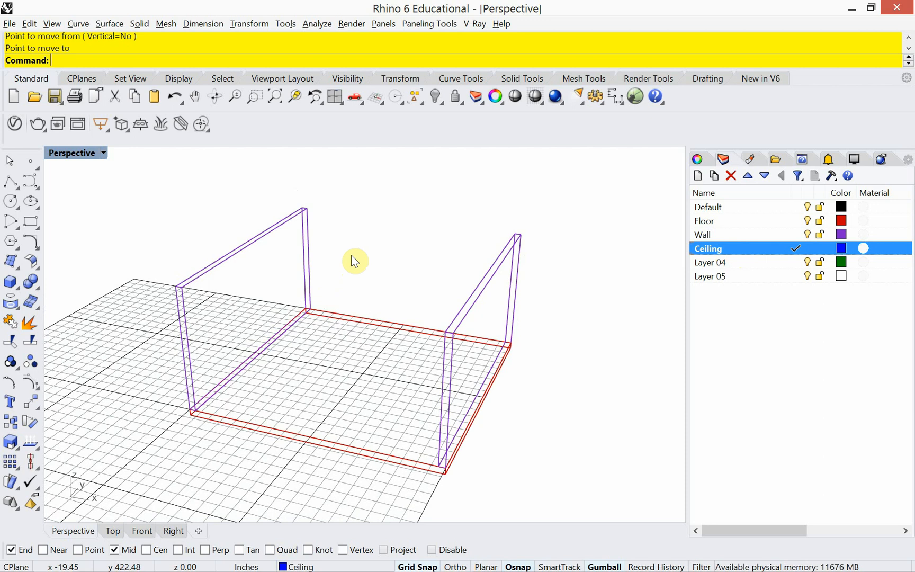
text(box)
key(Return)
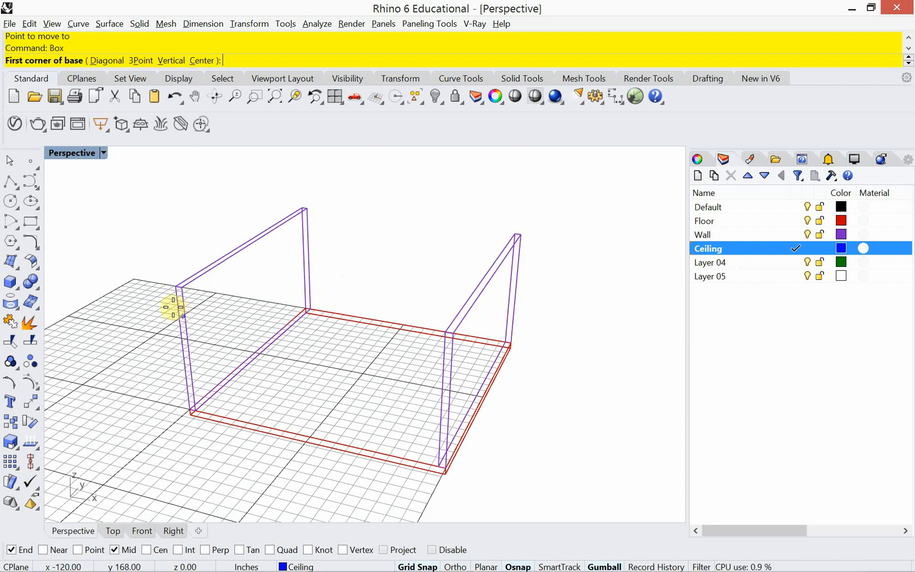
click(176, 287)
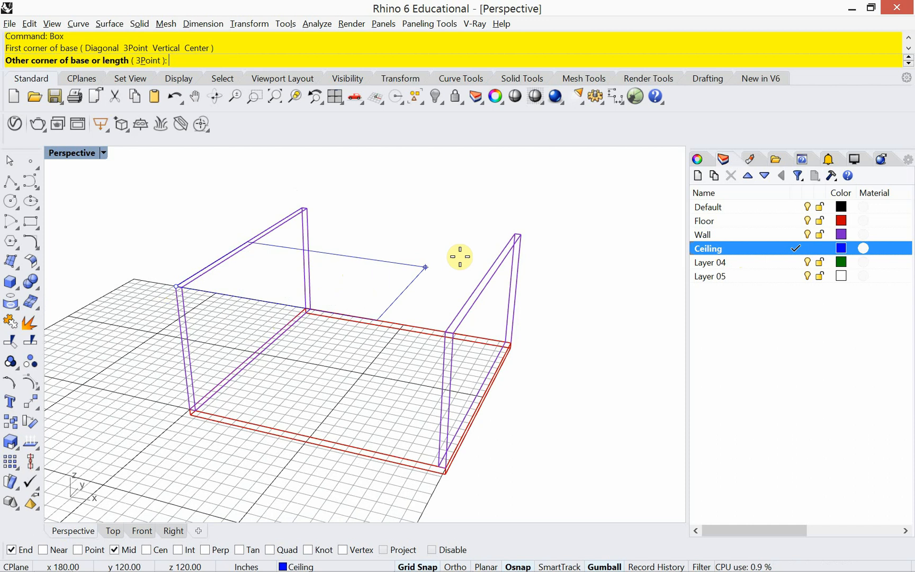
click(521, 234)
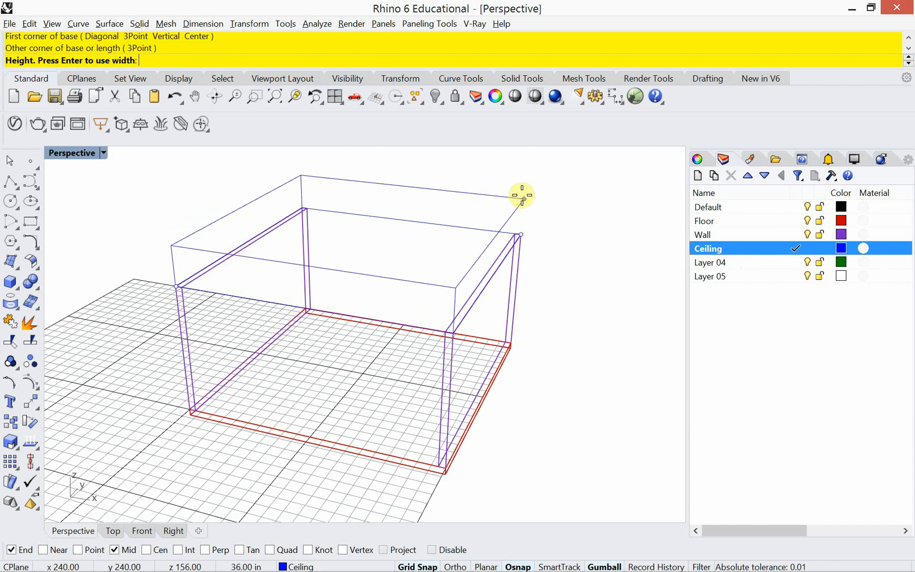
text(6)
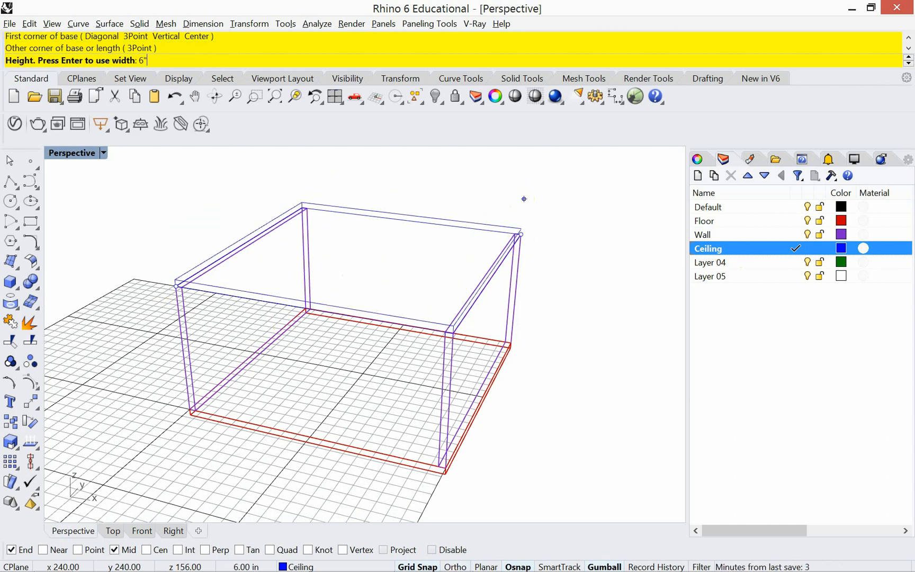
key(Return)
mouse_move(327, 362)
right_down()
mouse_move(351, 335)
mouse_move(317, 345)
mouse_move(317, 360)
right_up()
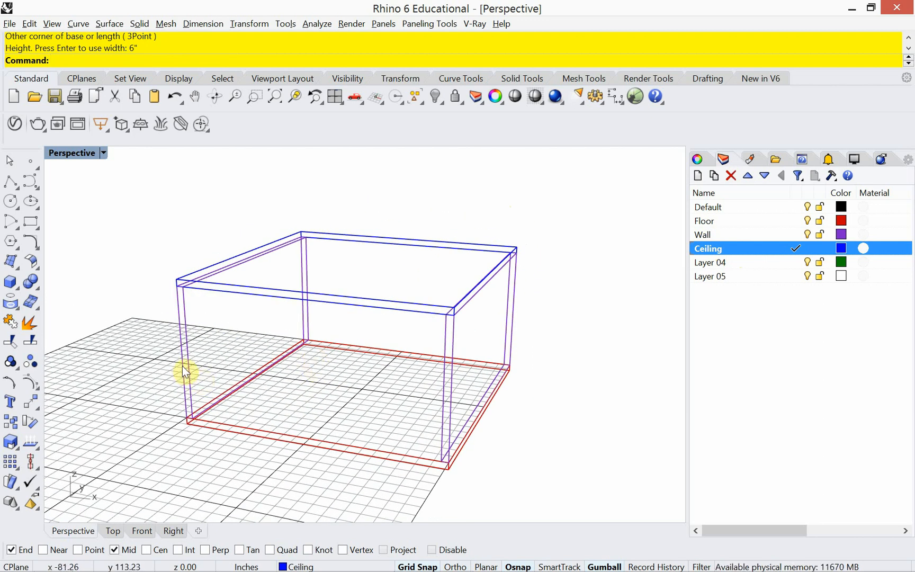
Hide everything except the wall at the origin by inverting the selection.
click(186, 345)
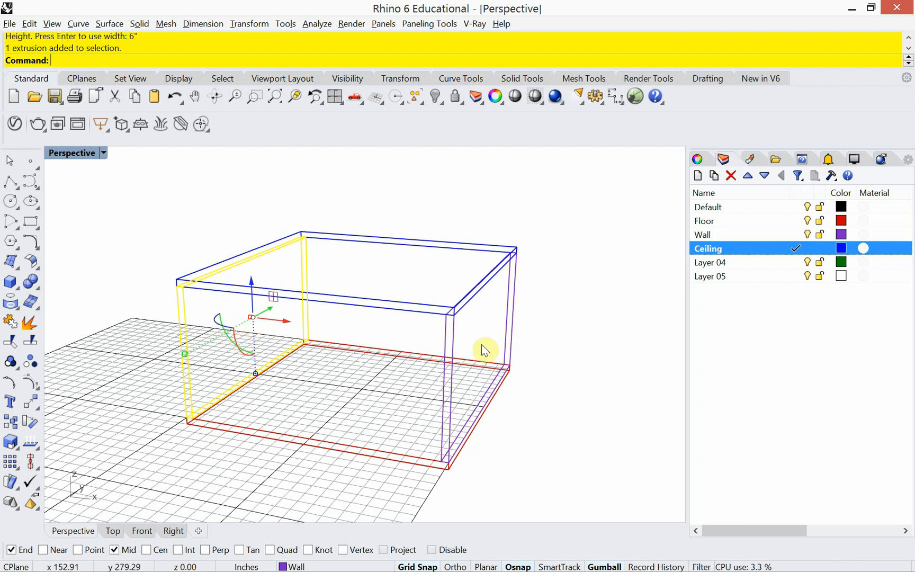
click(85, 290)
click(182, 328)
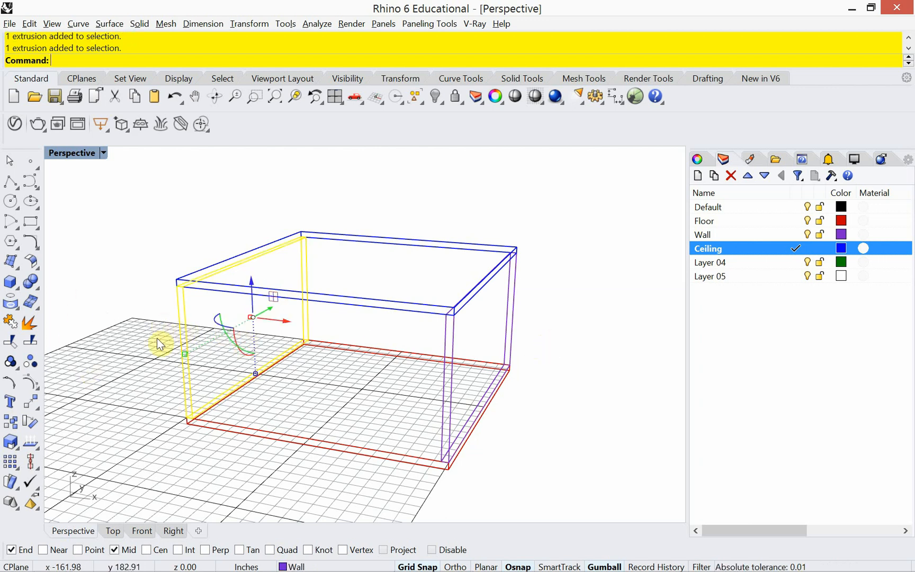
text(Invert)
key(Return)
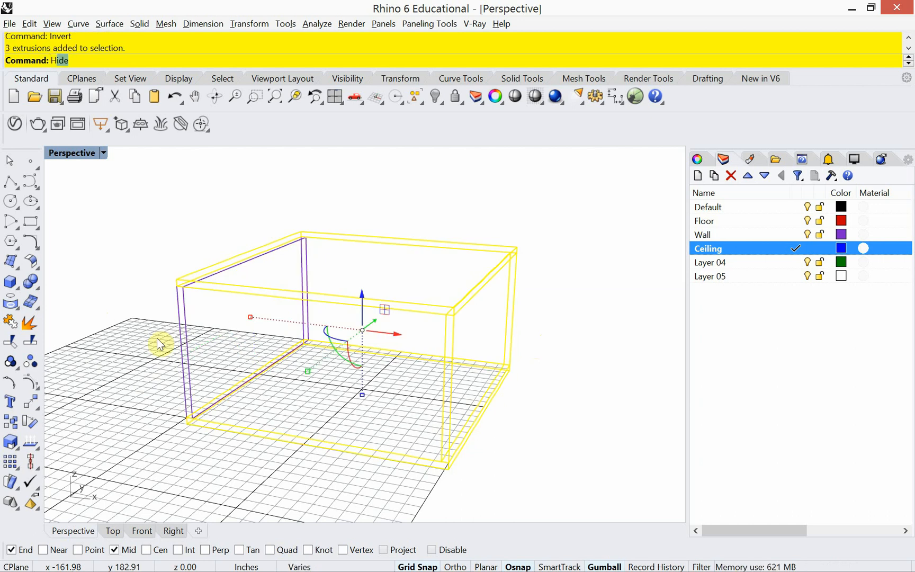
text(Hide)
key(Return)
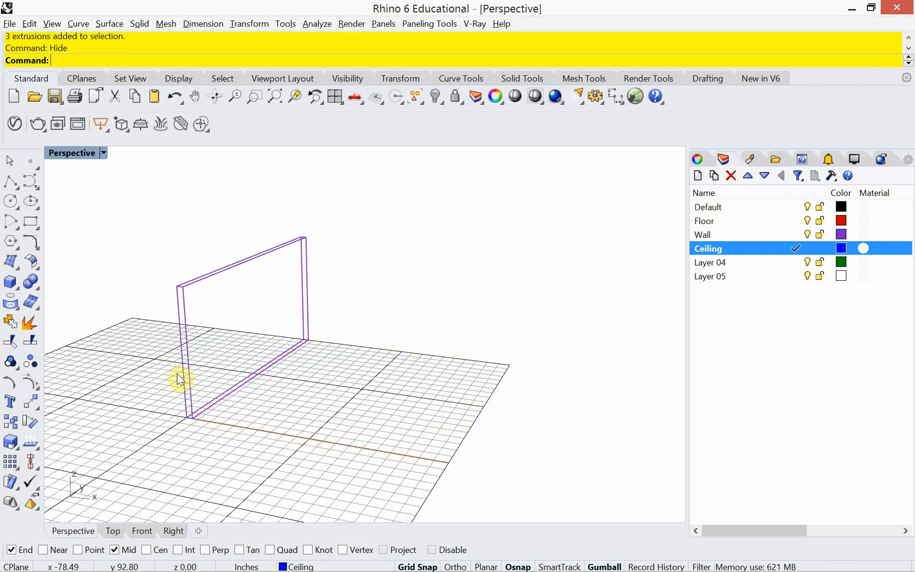
Change the Right viewport to the Left view to face the isolated wall's outer side.
right_drag(178, 375, 322, 339)
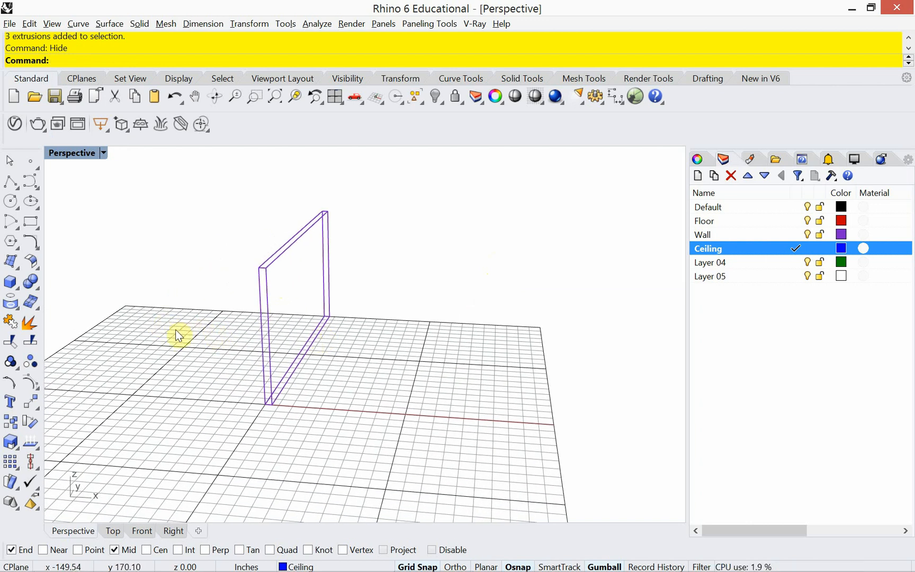
click(171, 532)
right_drag(194, 323, 174, 354)
scroll(168, 421, down, 18)
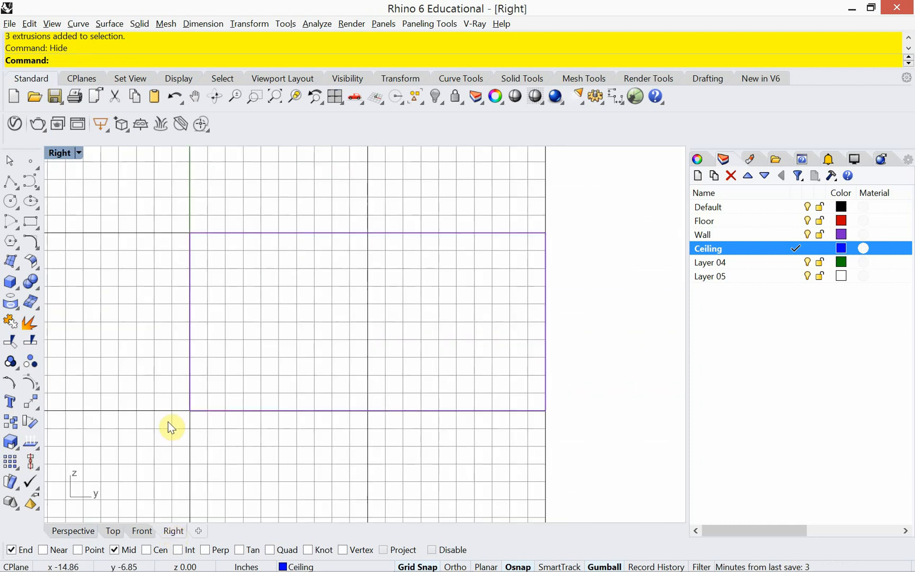
scroll(168, 422, down, 2)
right_drag(250, 381, 224, 377)
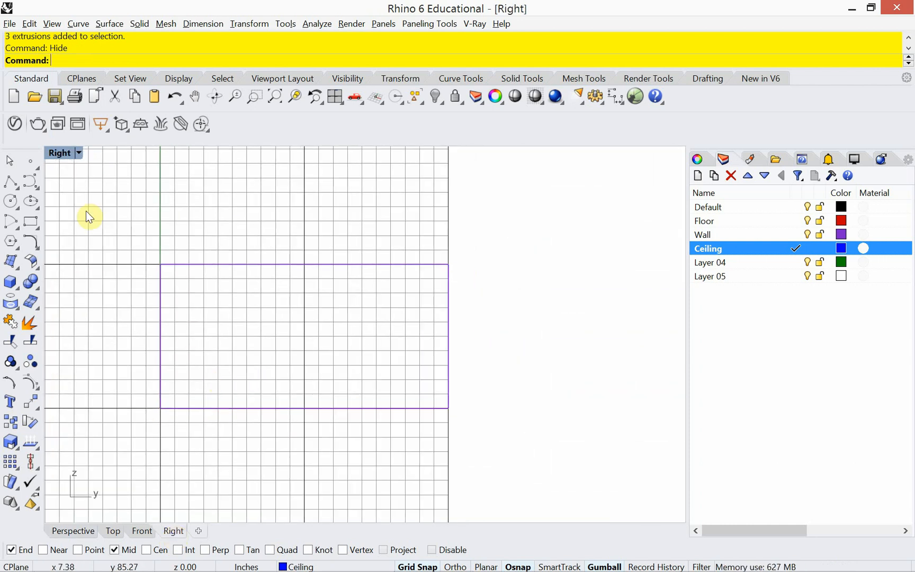
click(79, 153)
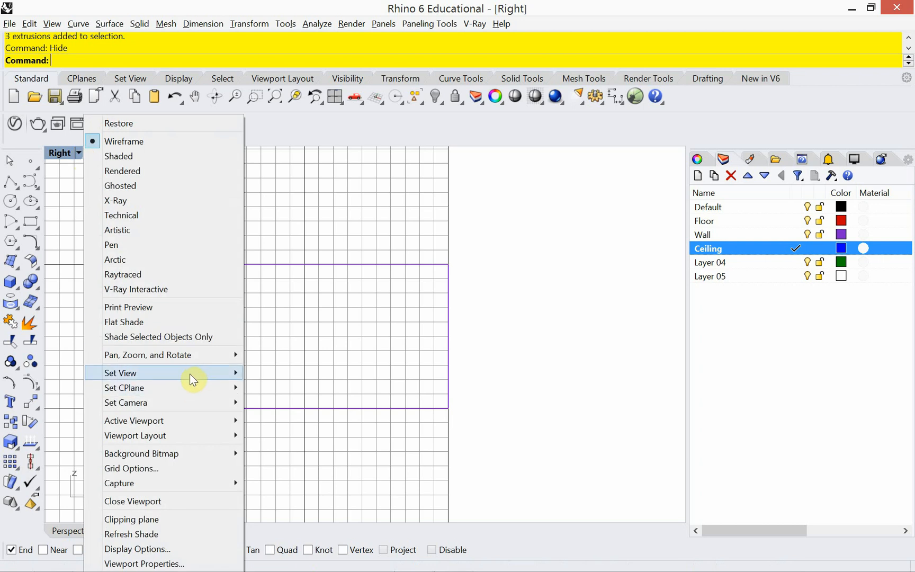
mouse_move(190, 374)
click(297, 422)
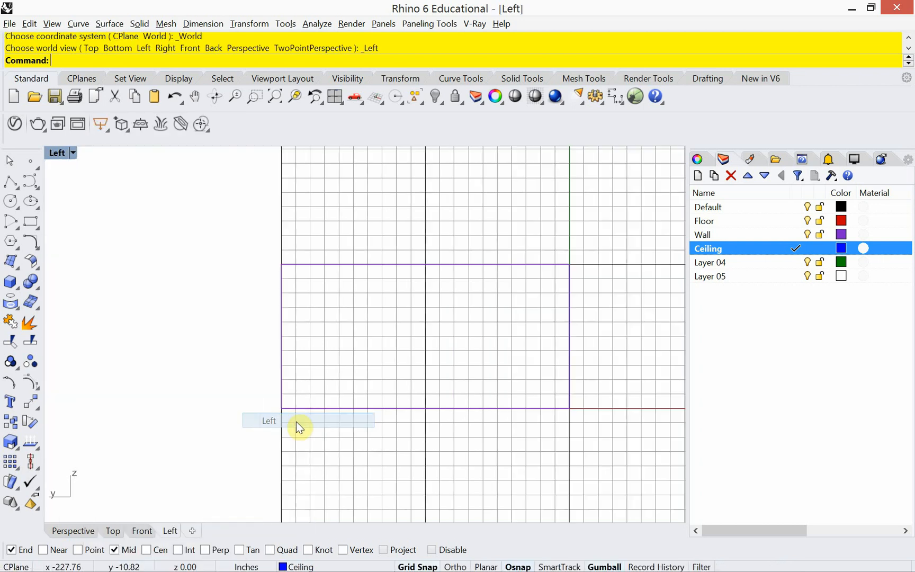
right_drag(345, 408, 292, 407)
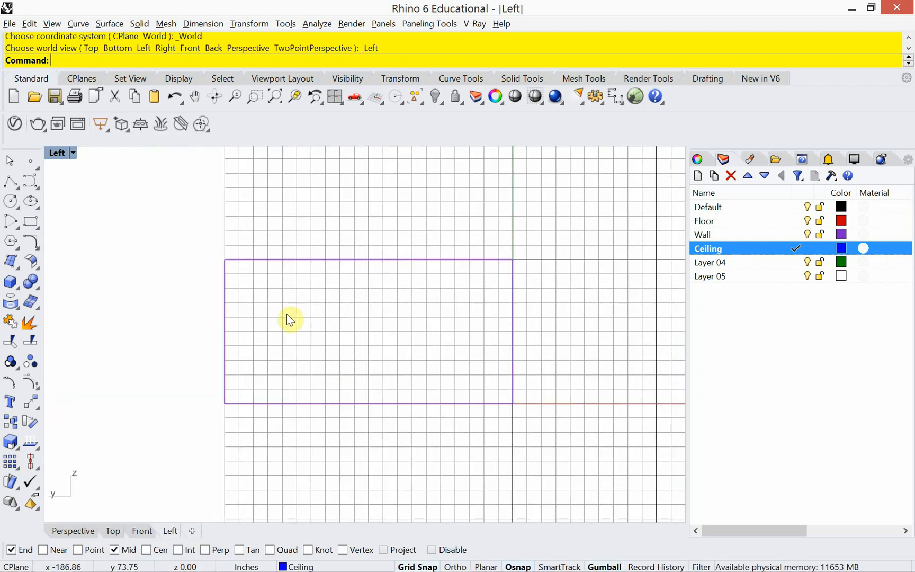
scroll(287, 314, up, 2)
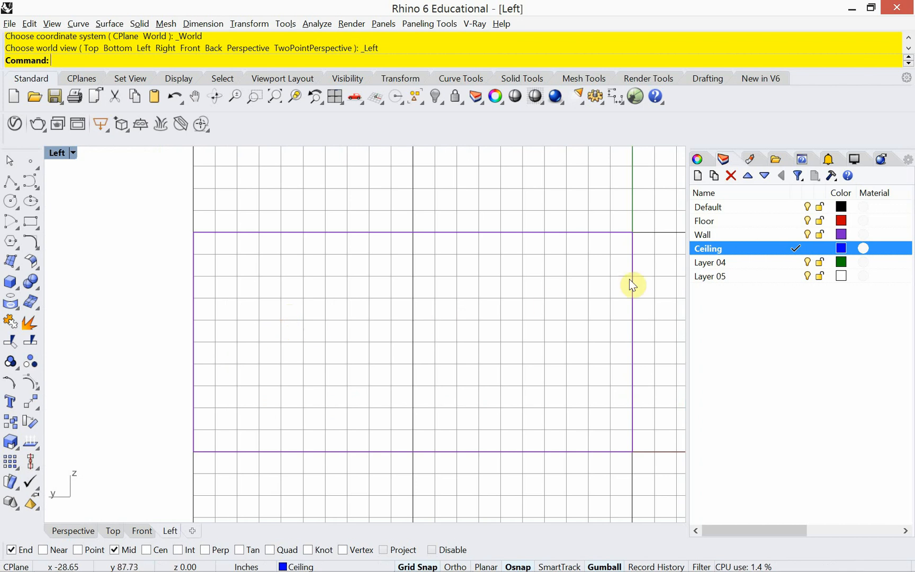
On the Wall layer, draw a 4' wide by 7' high box, 12" deep, 2' from the wall's far end and 1' above its base.
double_click(751, 237)
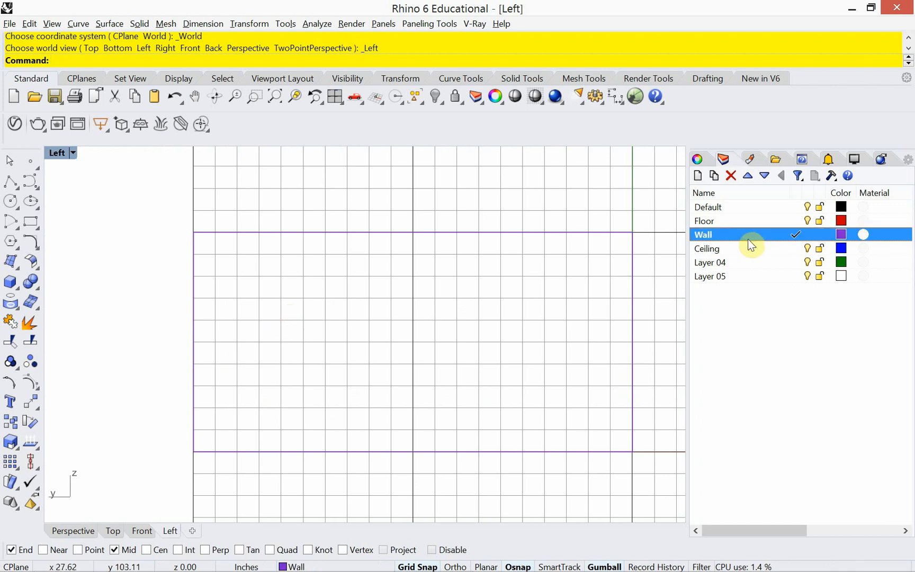
right_drag(375, 334, 348, 334)
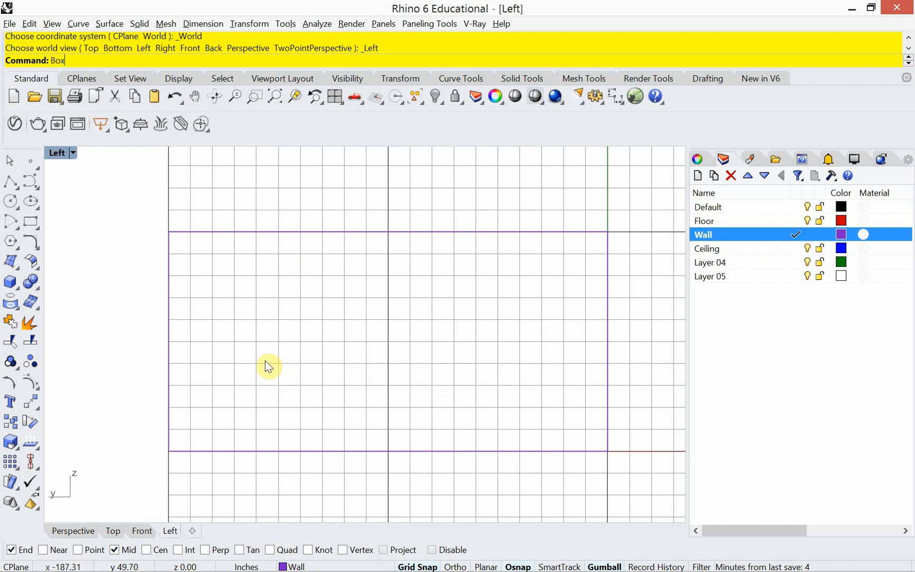
key(Return)
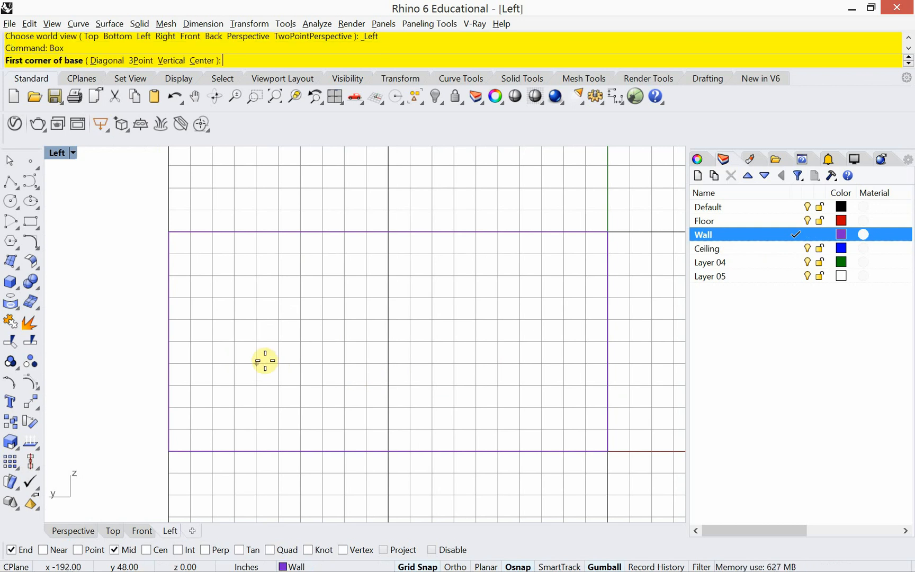
click(212, 428)
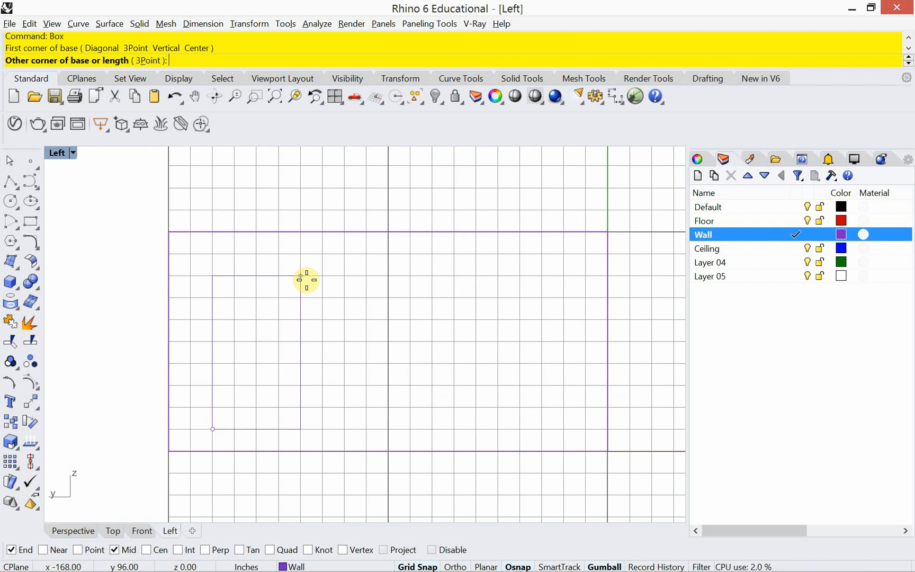
click(307, 280)
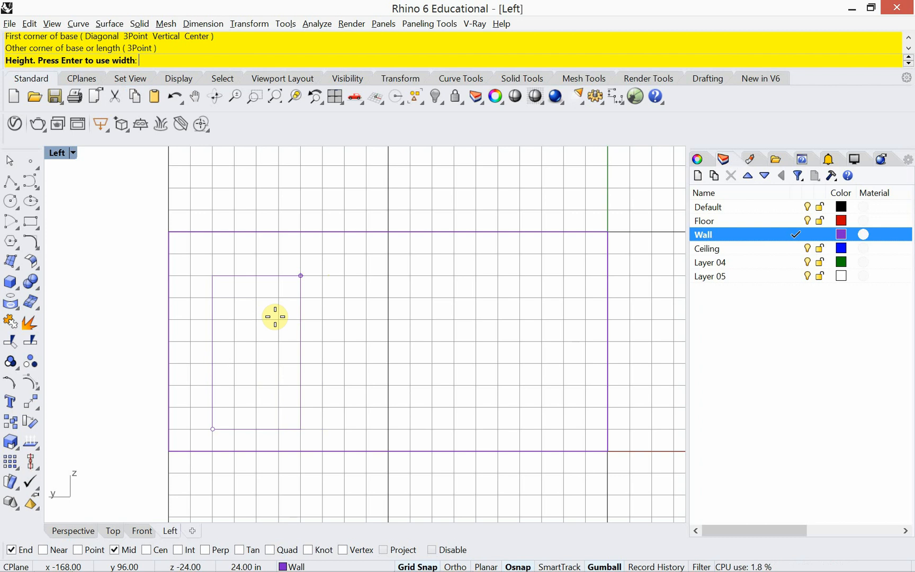
text(12)
key(Return)
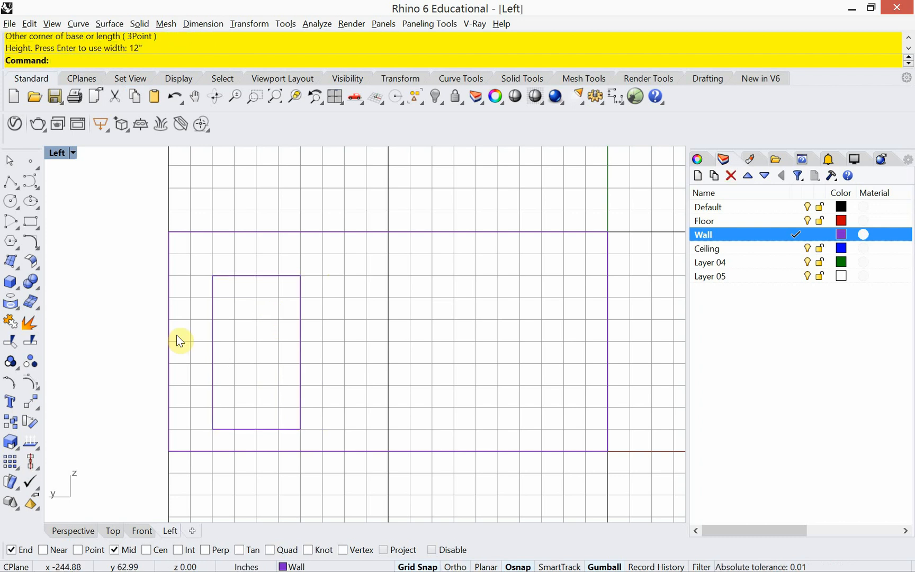
Examine the new box's position against the wall in the Perspective and Top views.
click(87, 535)
right_drag(292, 425, 335, 461)
scroll(218, 247, up, 5)
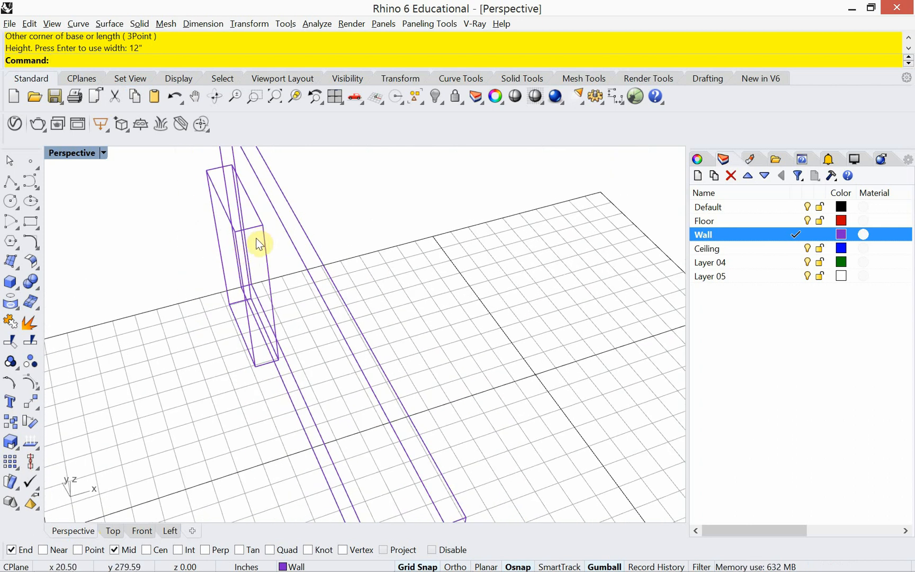
click(119, 527)
right_drag(320, 353, 293, 460)
scroll(293, 462, down, 12)
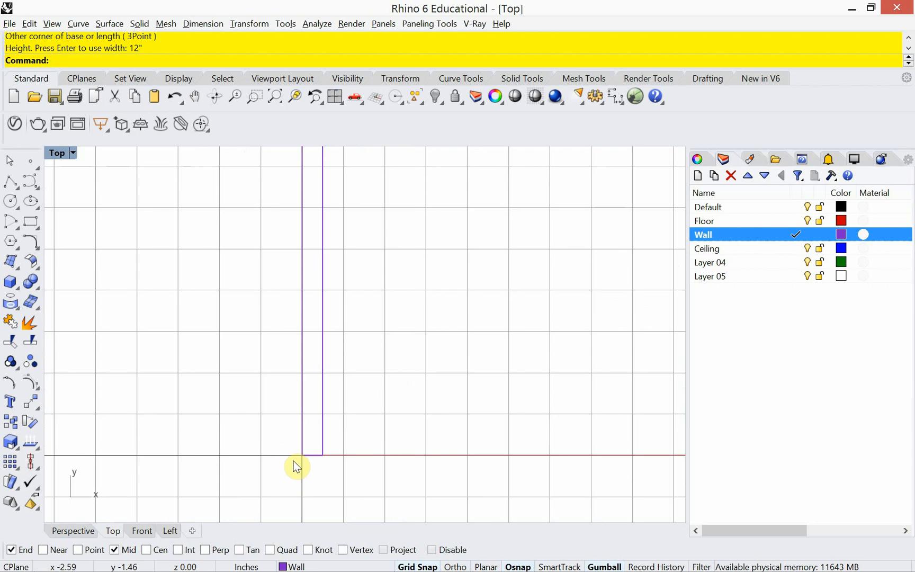
right_drag(300, 264, 294, 310)
scroll(294, 310, up, 8)
right_drag(262, 368, 283, 301)
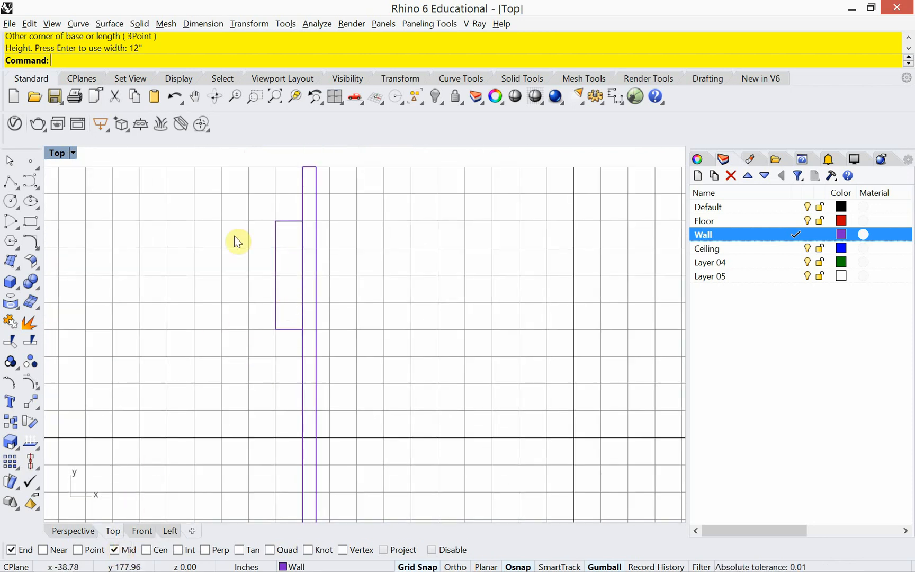
scroll(247, 230, up, 4)
click(306, 230)
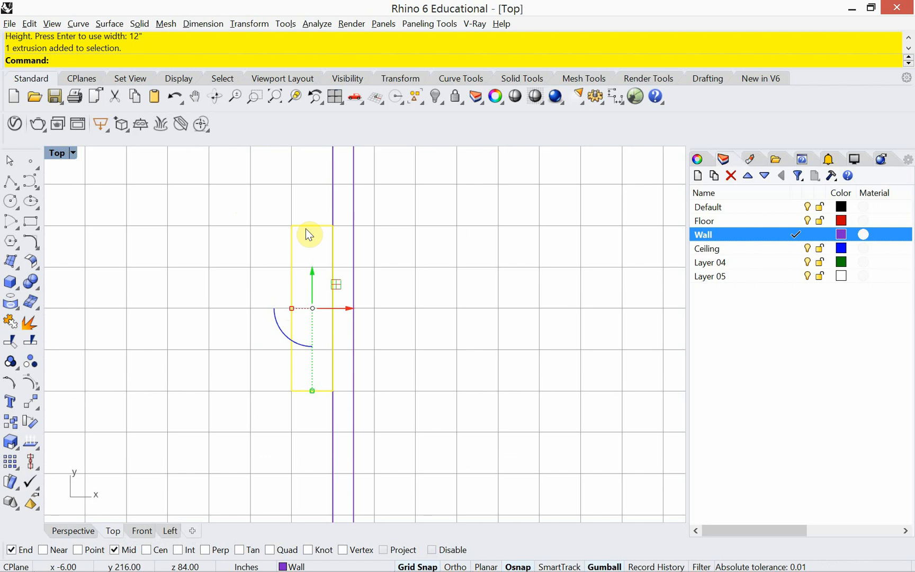
text(move)
key(Return)
scroll(286, 276, down, 3)
right_drag(286, 276, 245, 306)
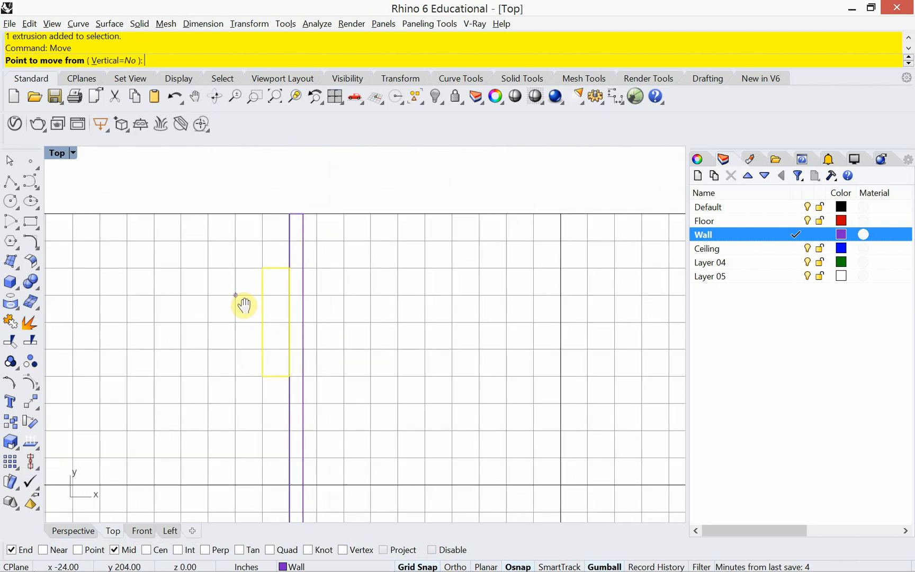
scroll(276, 262, up, 1)
click(276, 267)
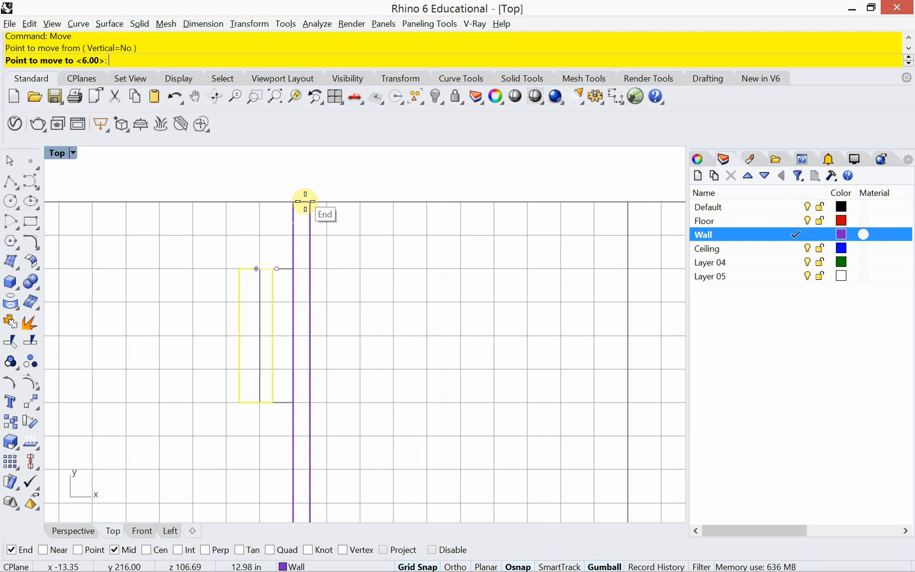
scroll(306, 198, up, 4)
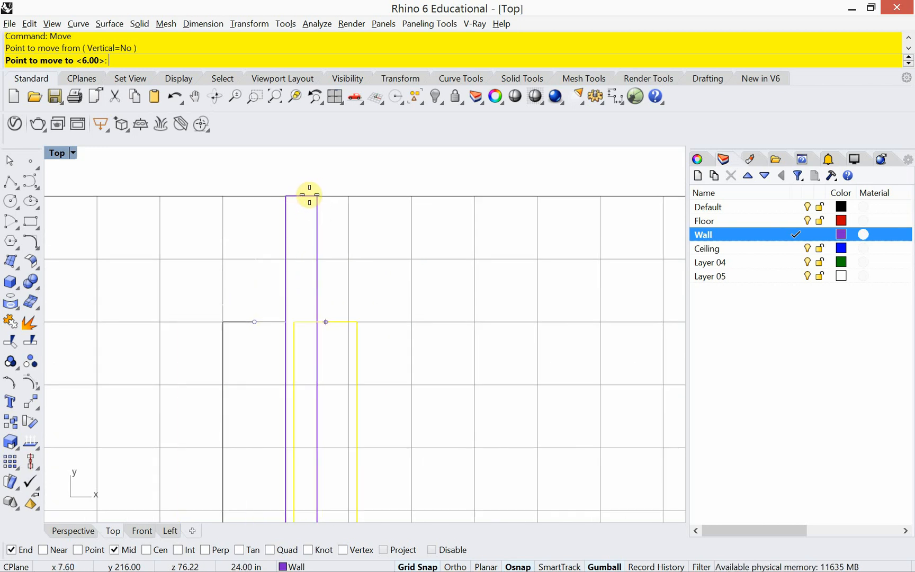
scroll(302, 200, up, 5)
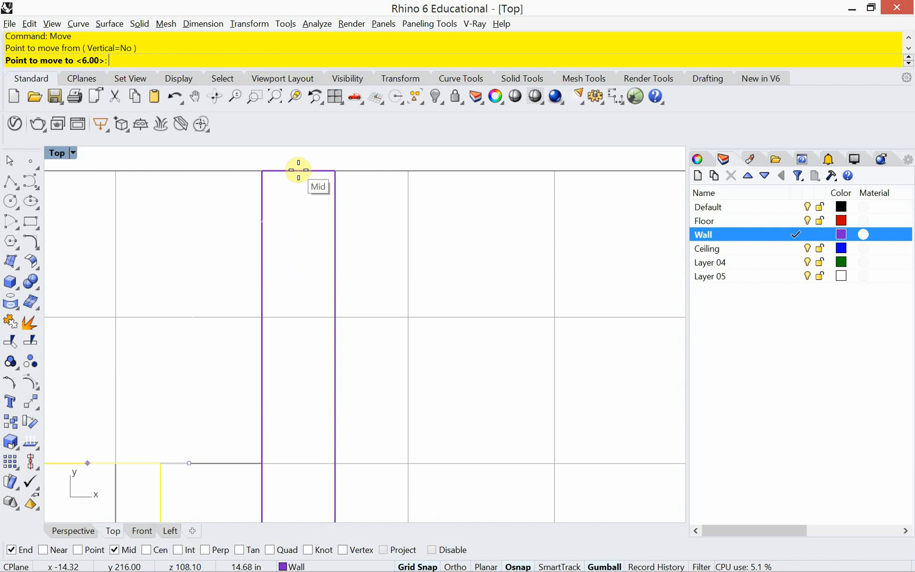
scroll(300, 177, down, 9)
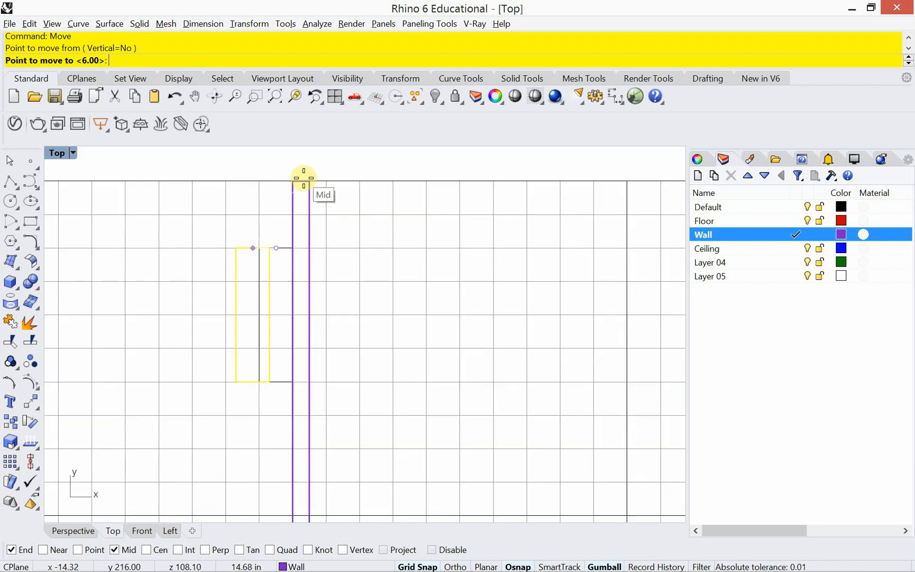
click(304, 178)
key(Escape)
Try to move the box in the Top view from its end edge's midpoint to the midpoint of the wall's end.
scroll(280, 233, up, 2)
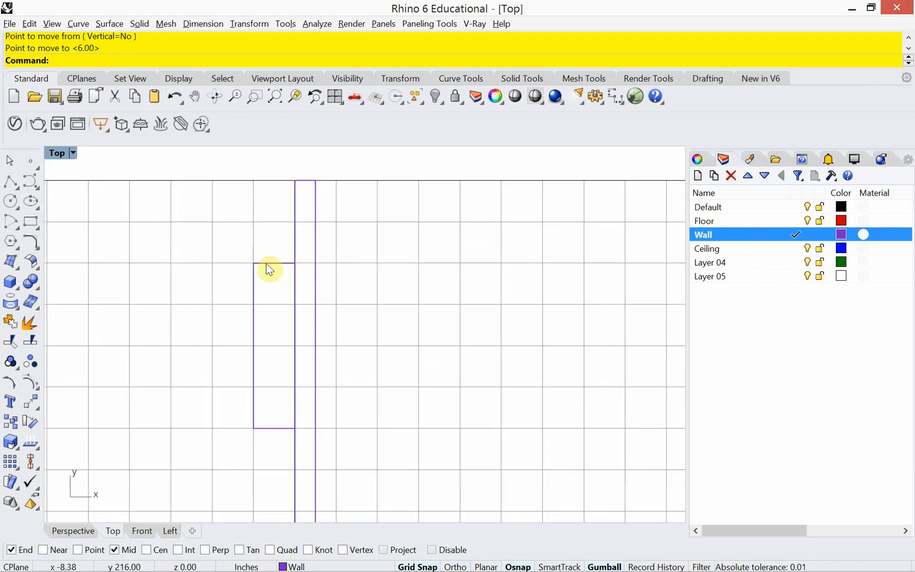
click(268, 262)
text(move)
key(Return)
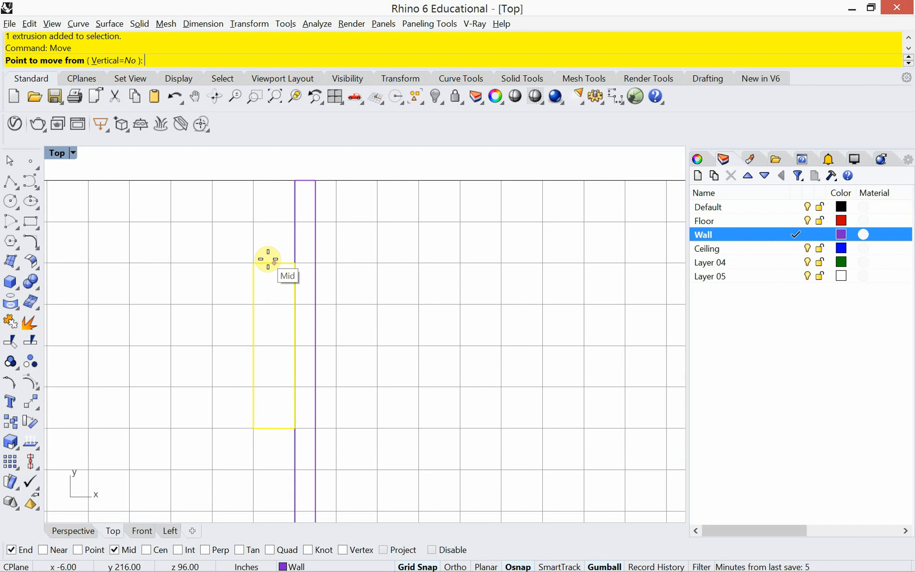
click(269, 259)
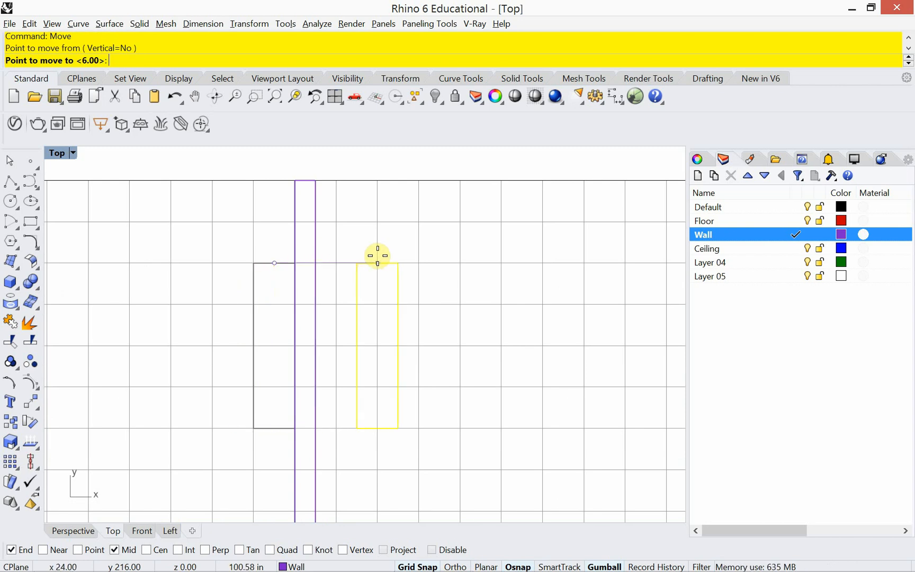
click(308, 182)
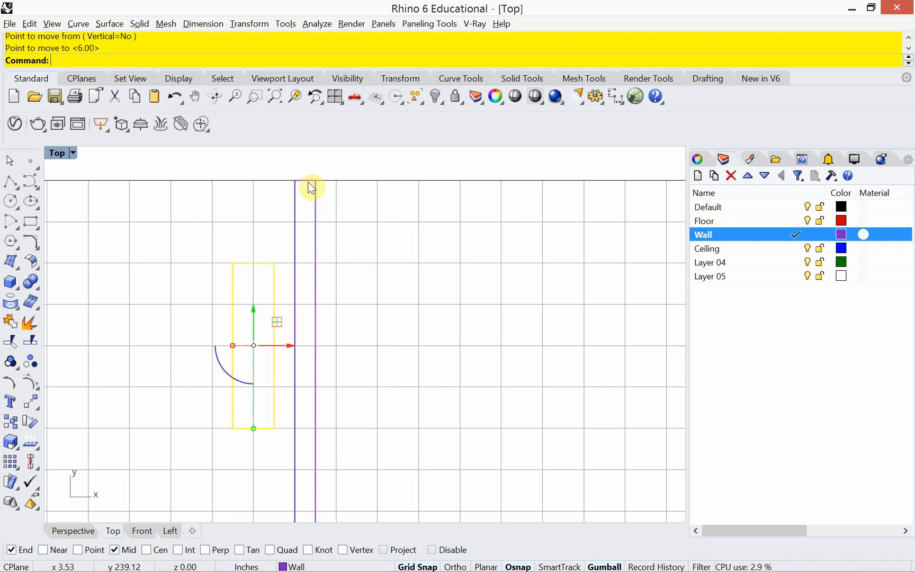
key(Escape)
Move the box straight across in the Top view, aligning its end edge's midpoint with the middle of the wall's thickness.
click(248, 264)
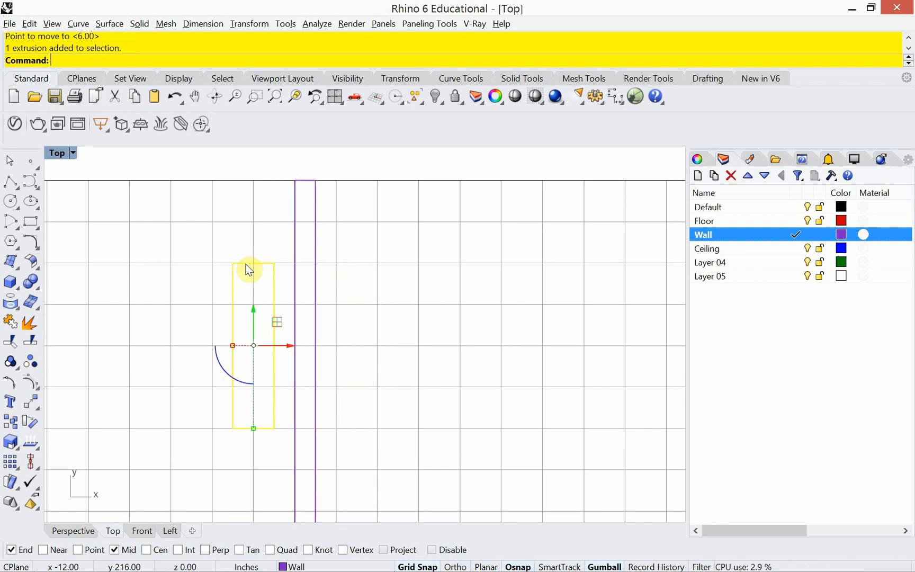
text(Move)
key(Return)
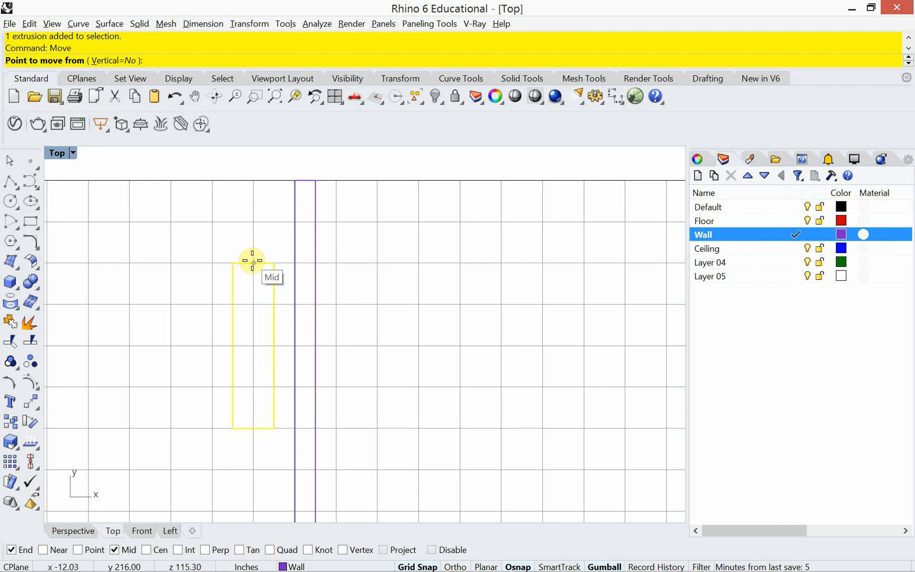
click(252, 260)
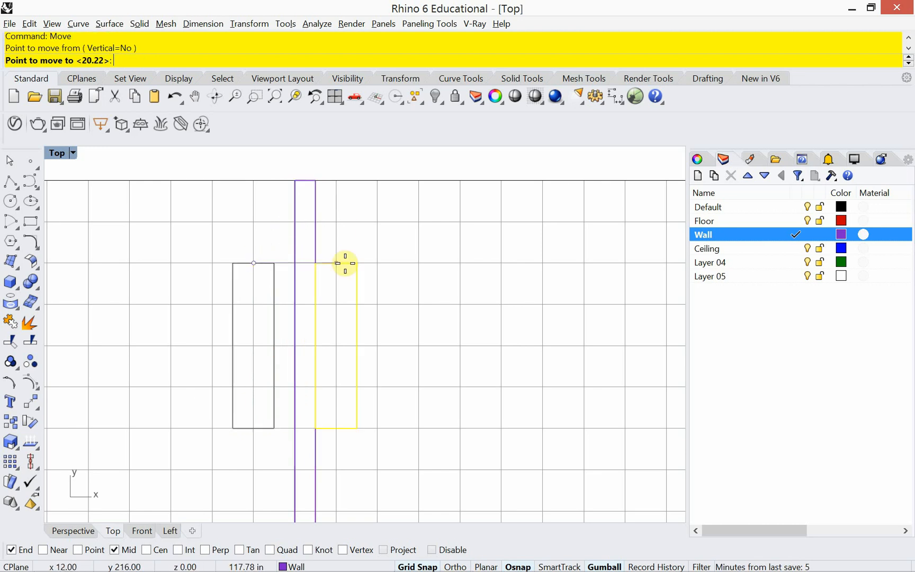
key(shift)
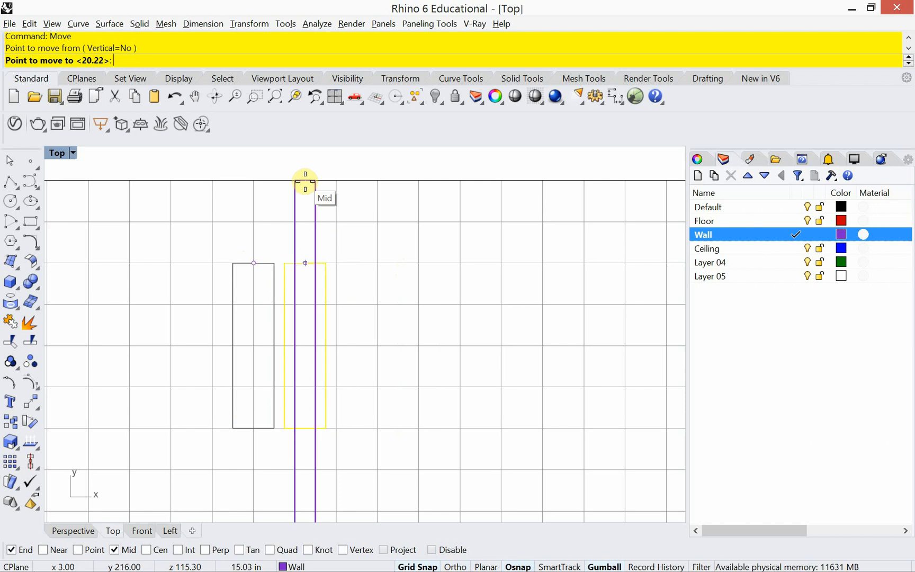
click(306, 181)
key(Escape)
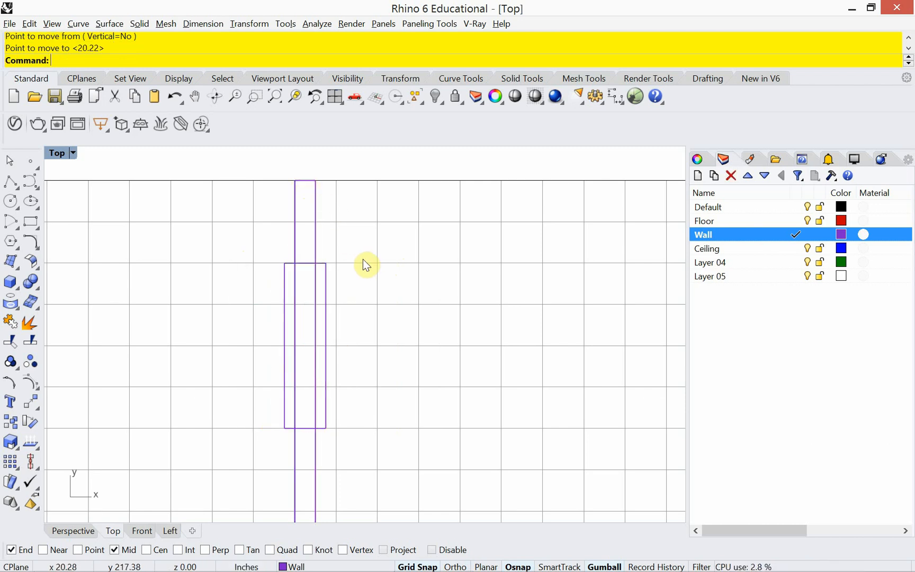
scroll(286, 286, down, 2)
scroll(281, 296, up, 2)
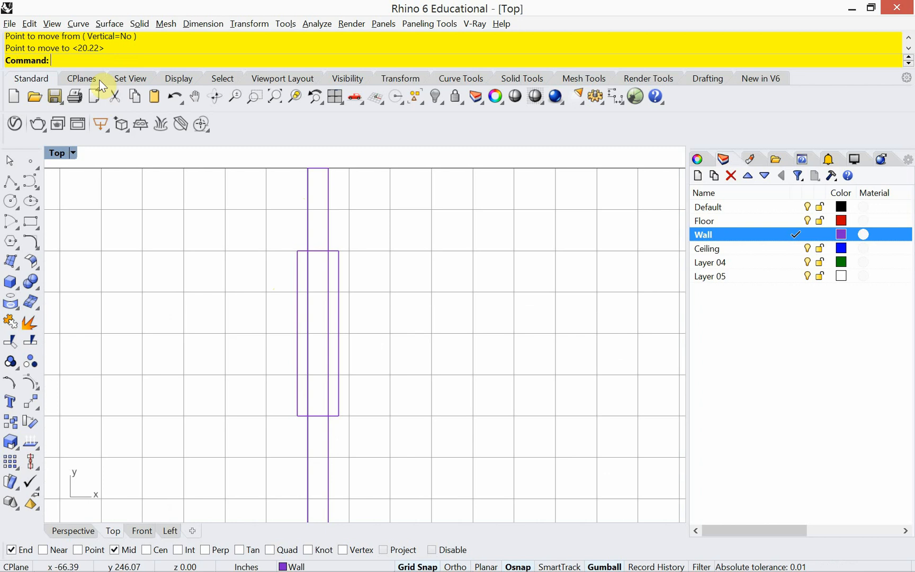
Lower the box in the Left view by its bottom corner to sit 1' above the wall's base.
click(79, 531)
right_drag(218, 442, 275, 403)
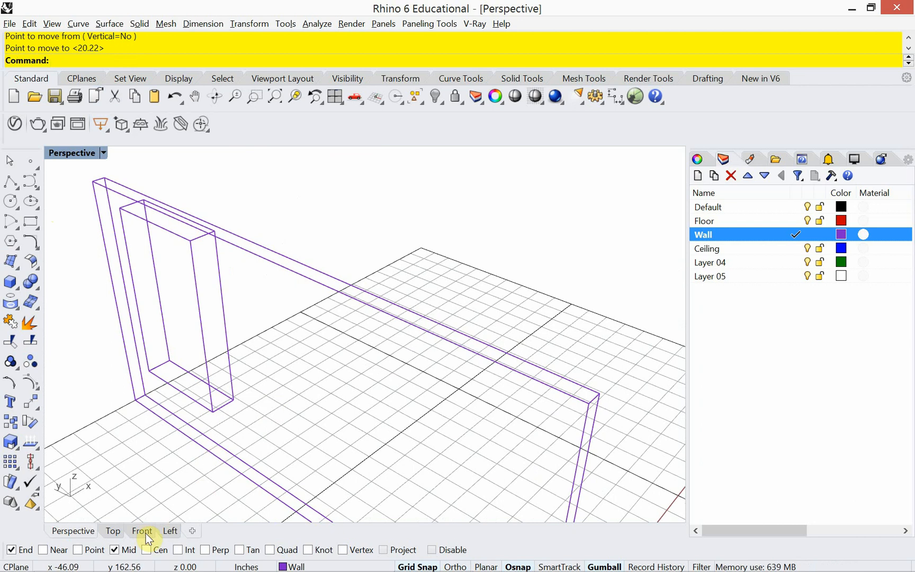
click(170, 531)
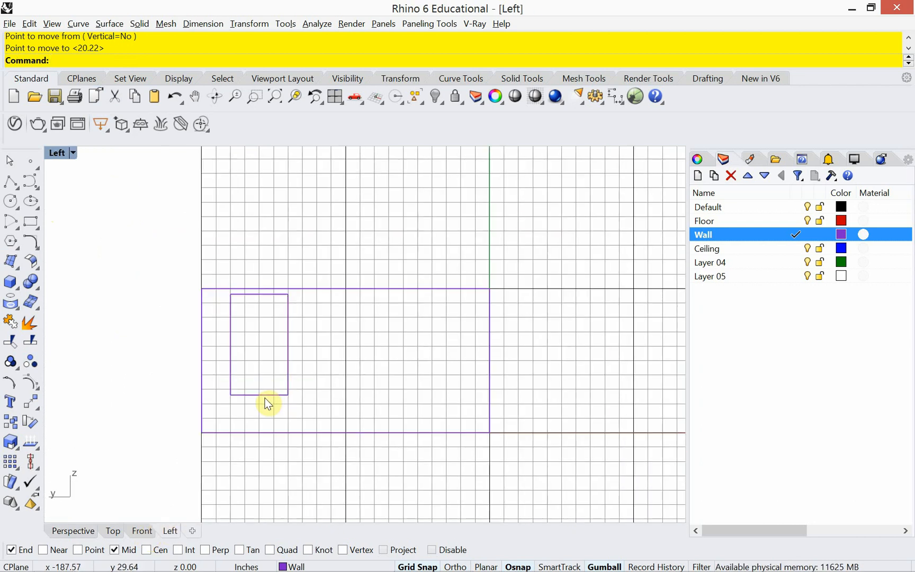
scroll(243, 416, up, 1)
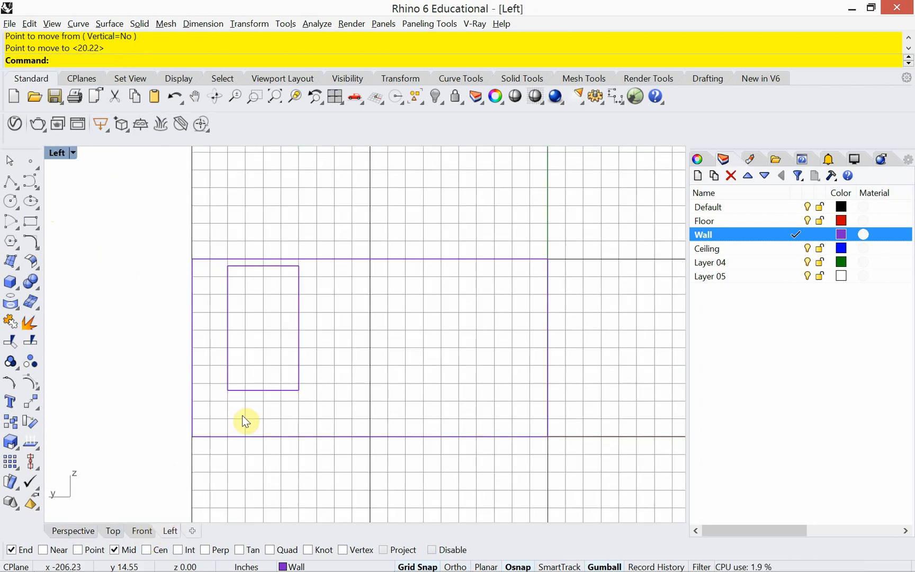
click(231, 390)
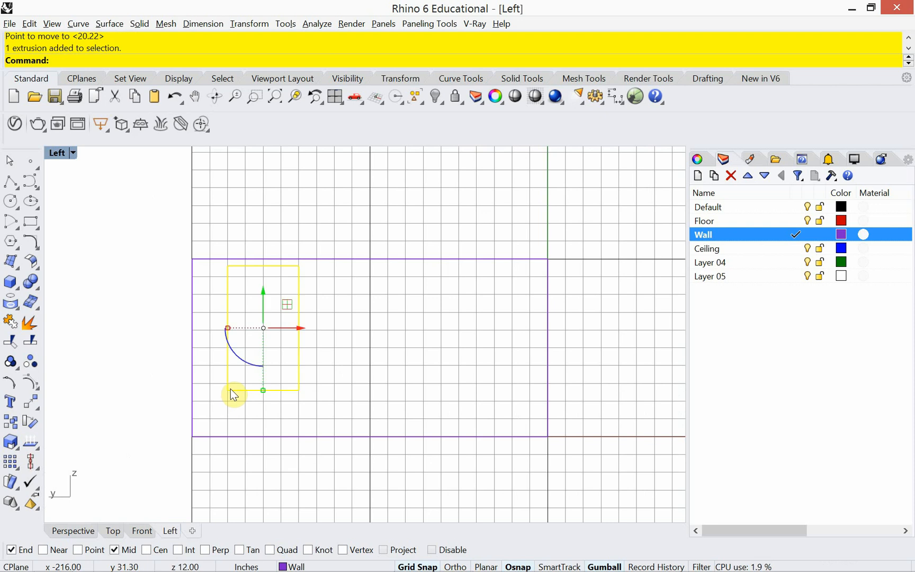
text(Move)
key(Return)
click(228, 391)
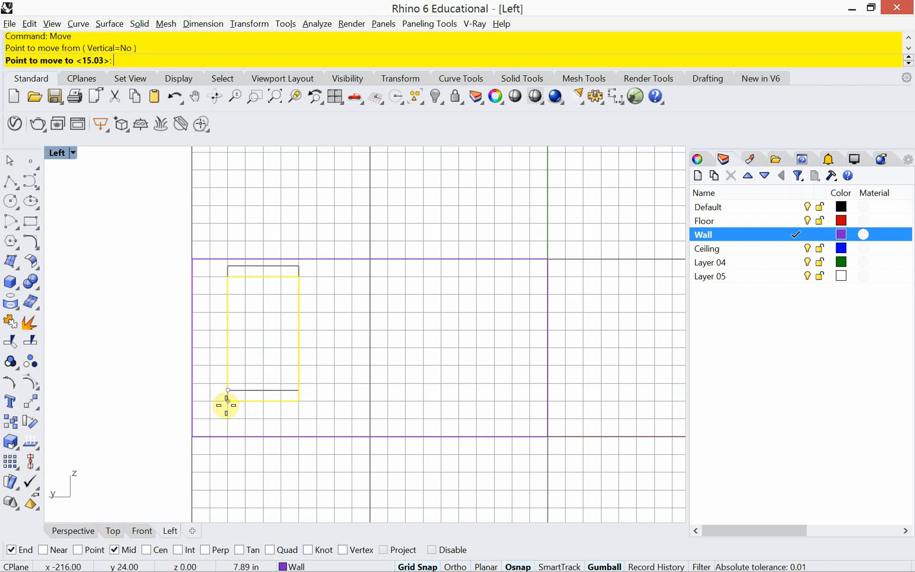
click(228, 417)
key(Escape)
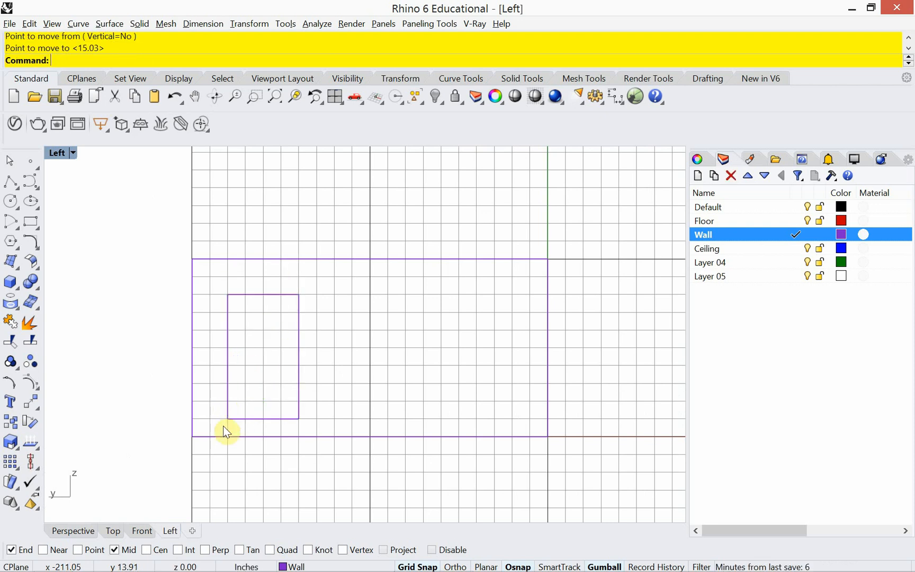
Copy the box twice along the wall in the Left view, 6' and 12' from the original, leaving 2' gaps.
click(89, 531)
right_drag(162, 453, 143, 472)
click(139, 531)
scroll(278, 411, down, 5)
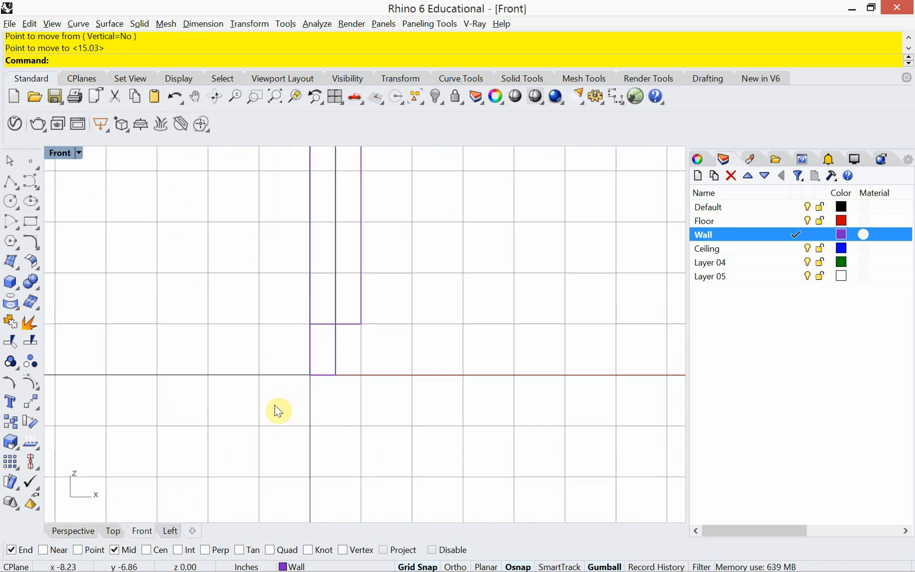
scroll(276, 409, down, 5)
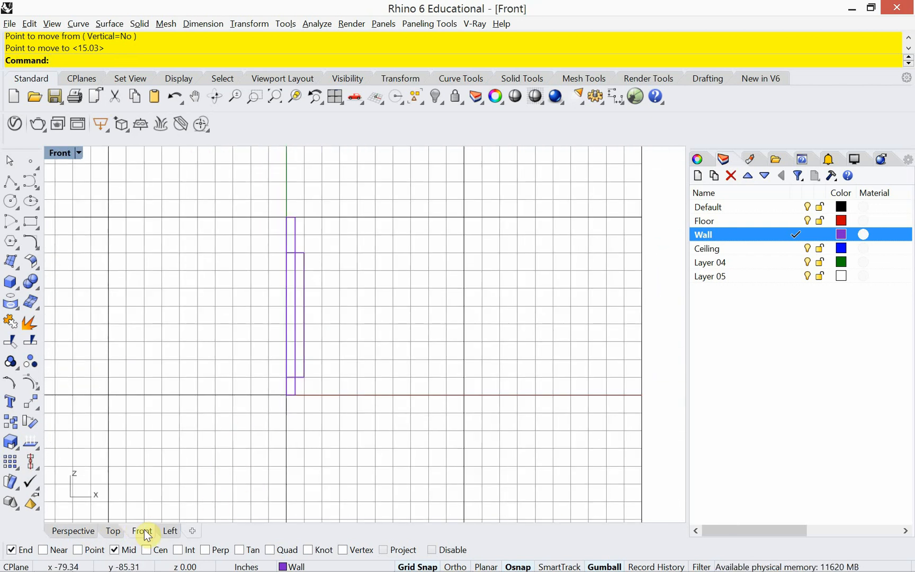
click(171, 531)
right_drag(321, 425, 307, 417)
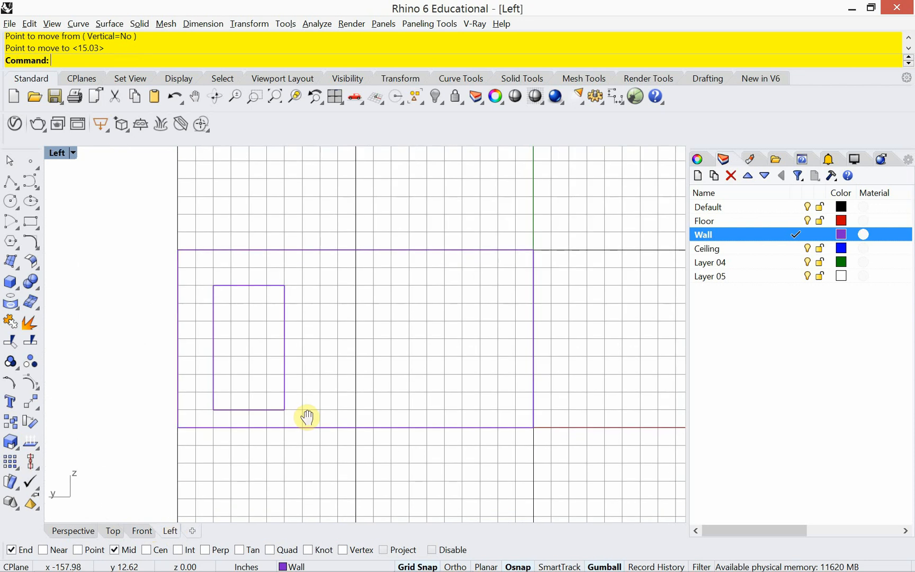
scroll(297, 416, up, 2)
click(283, 380)
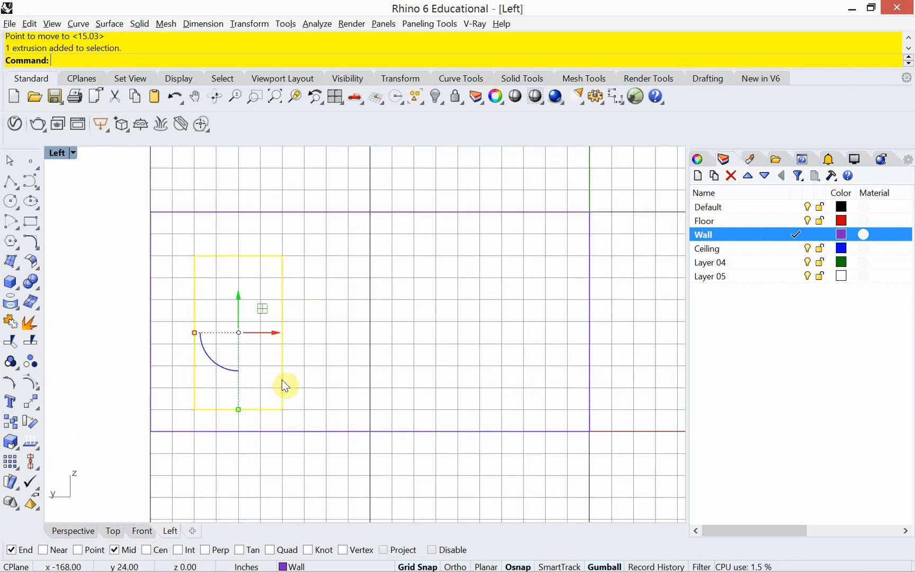
text(copy)
key(Return)
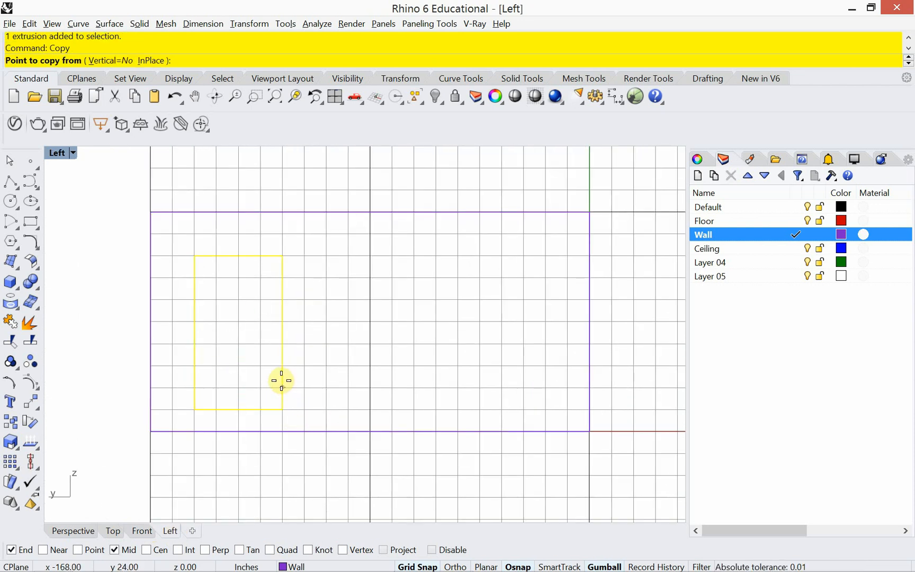
click(195, 409)
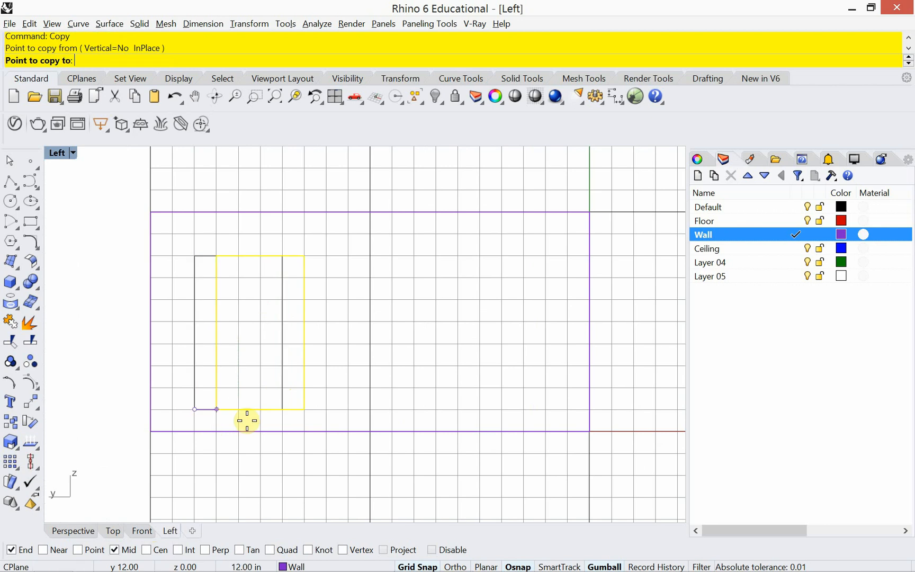
click(326, 409)
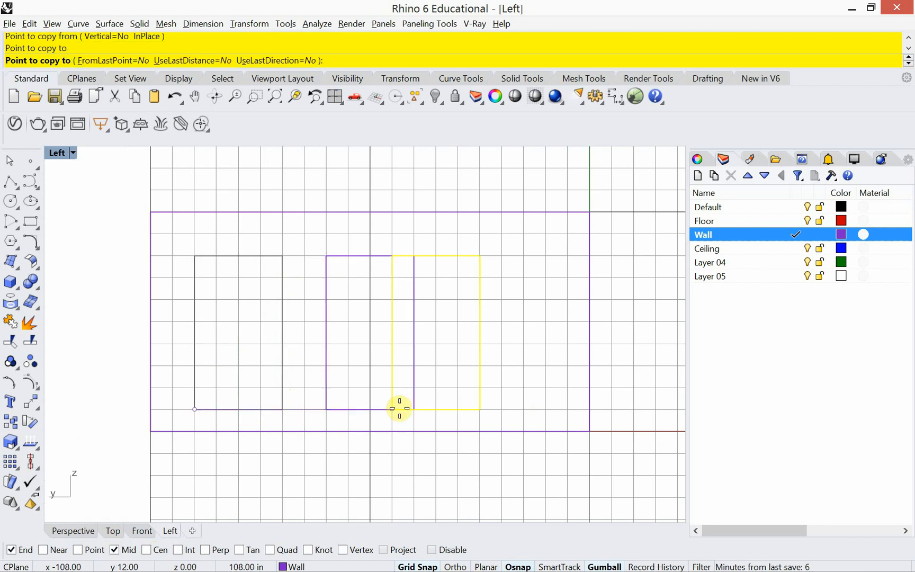
click(458, 408)
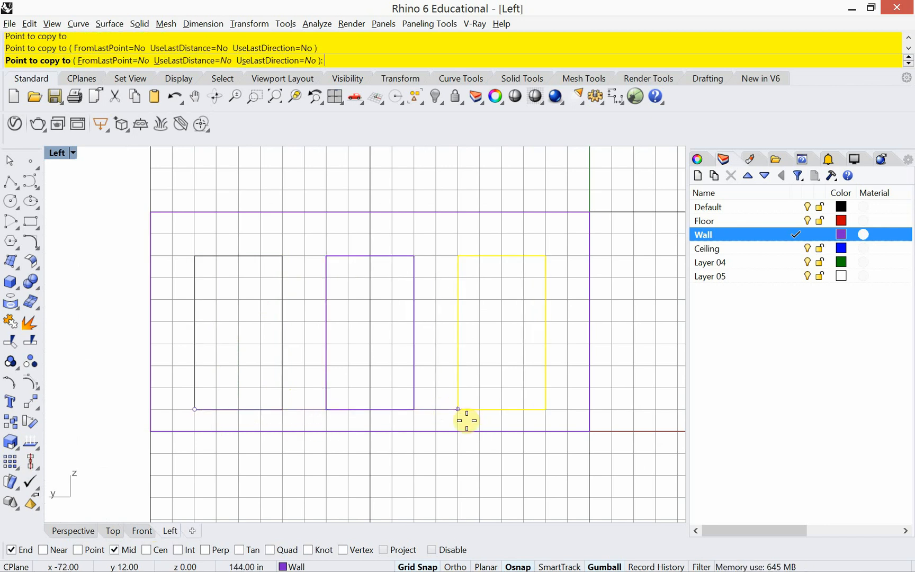
key(Return)
right_drag(433, 392, 429, 404)
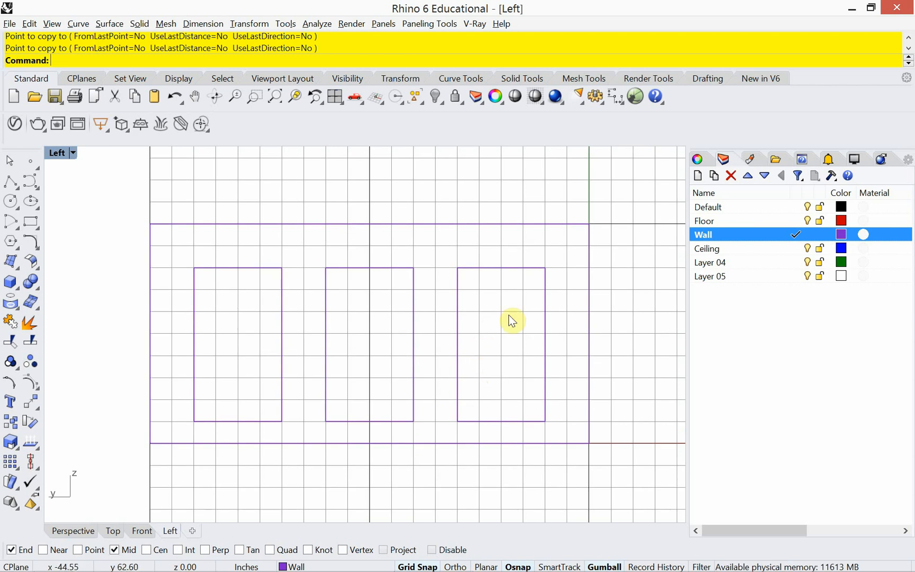
click(89, 531)
right_drag(293, 408, 382, 403)
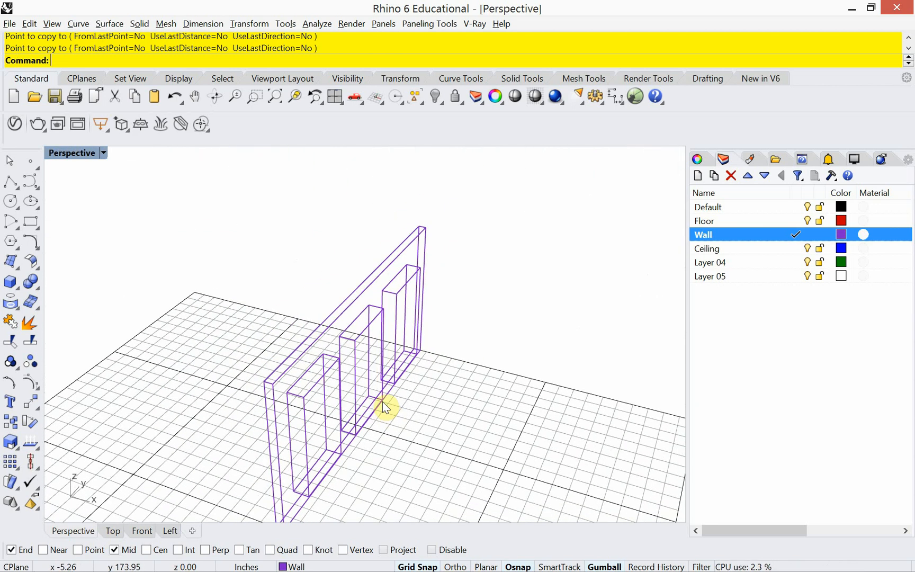
Switch the Perspective viewport to Shaded display to check the three boxes in the wall.
click(103, 153)
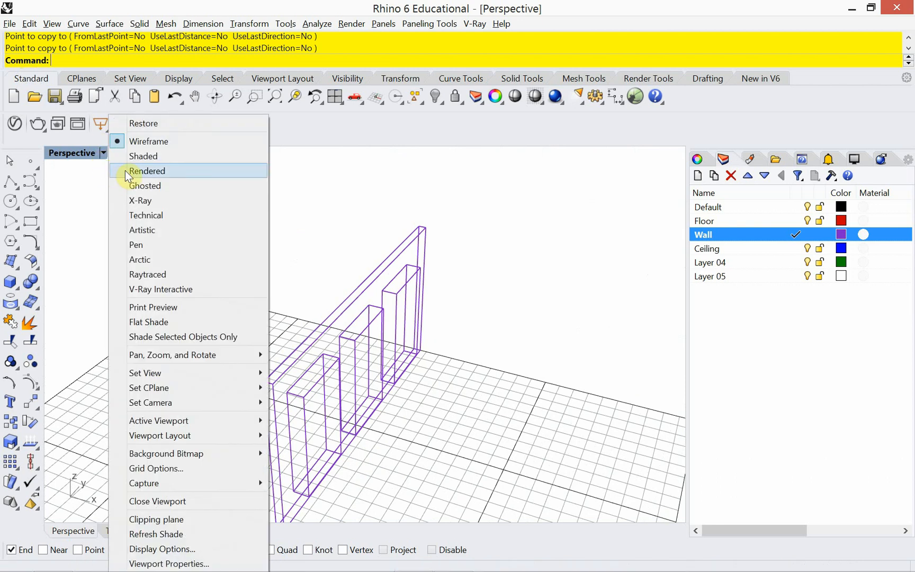
click(129, 155)
right_drag(212, 335, 190, 302)
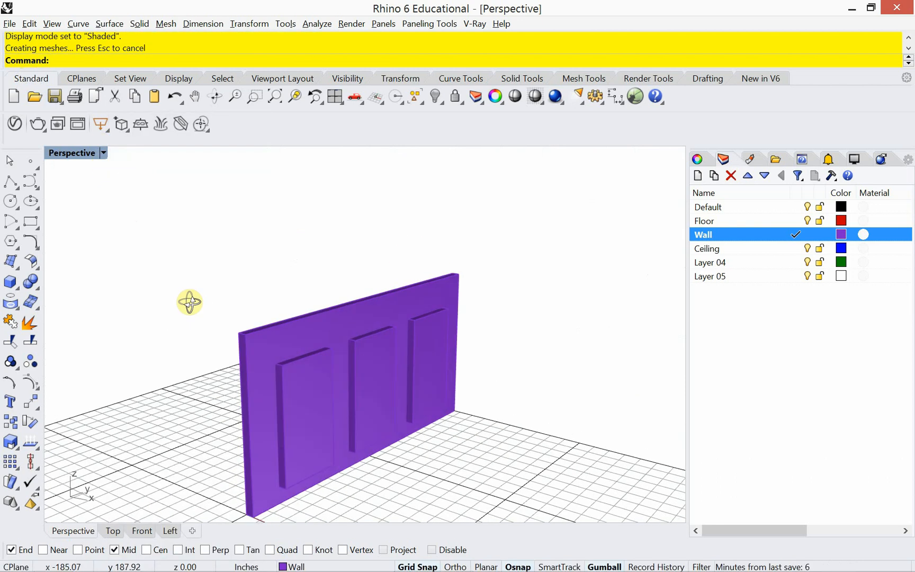
Cut three window openings by Boolean-subtracting the three boxes from the wall, with DeleteInput set to Yes.
text(BooleanDifference)
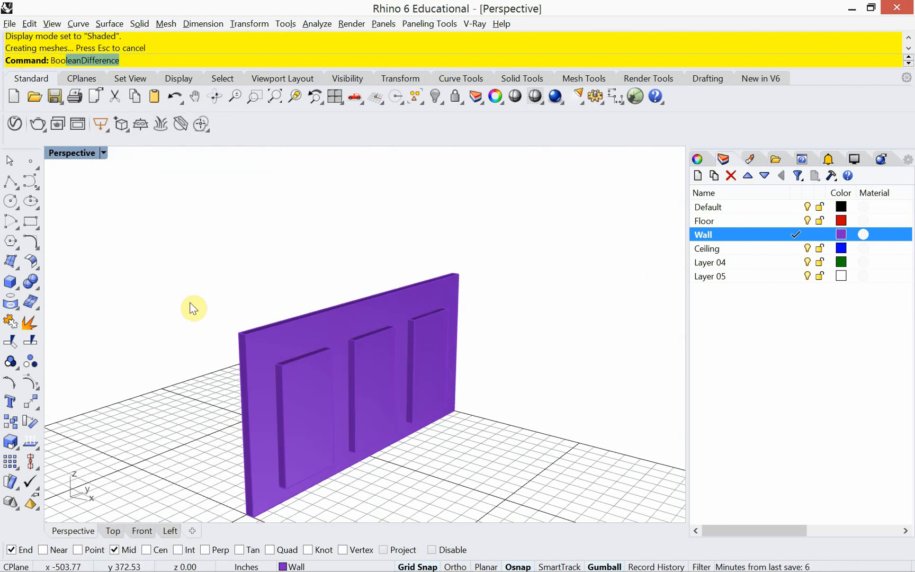
key(Return)
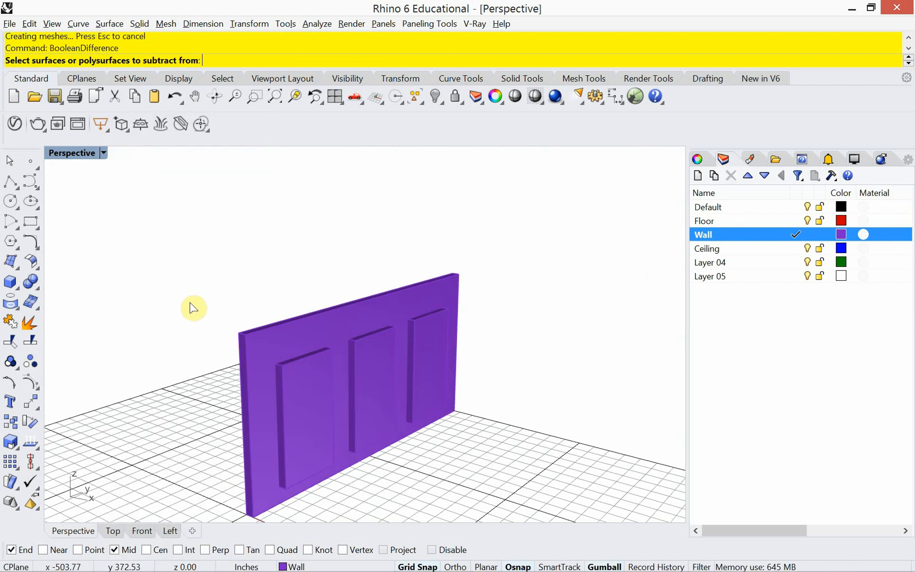
click(292, 319)
key(Return)
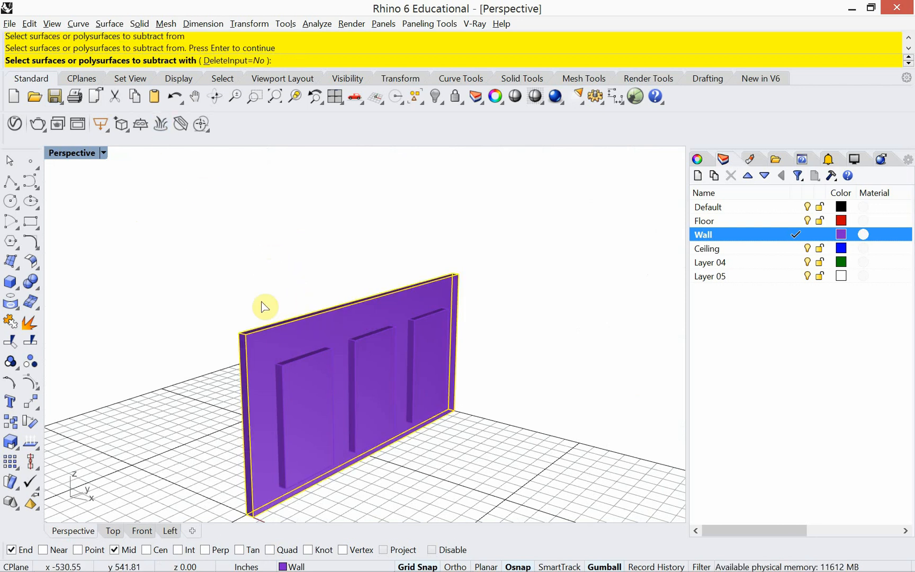
click(309, 373)
click(361, 354)
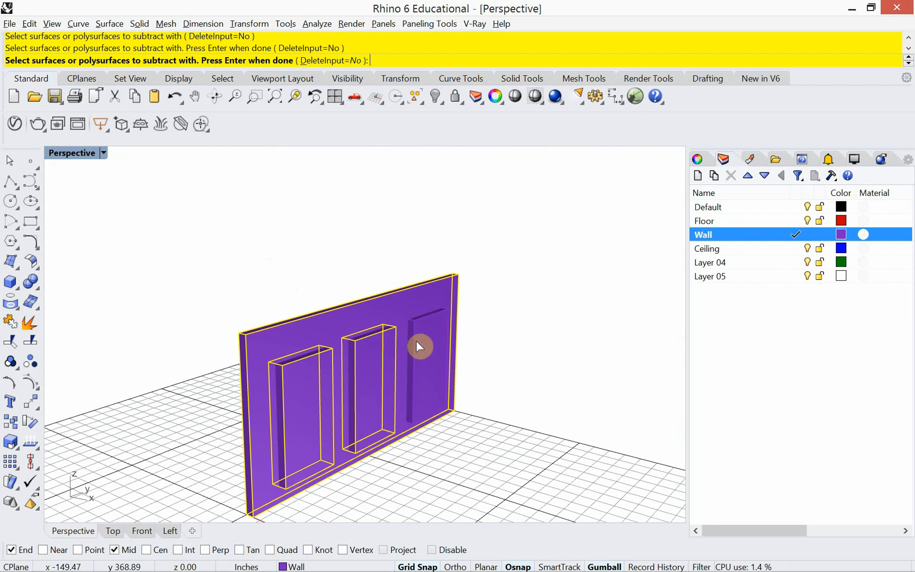
click(423, 338)
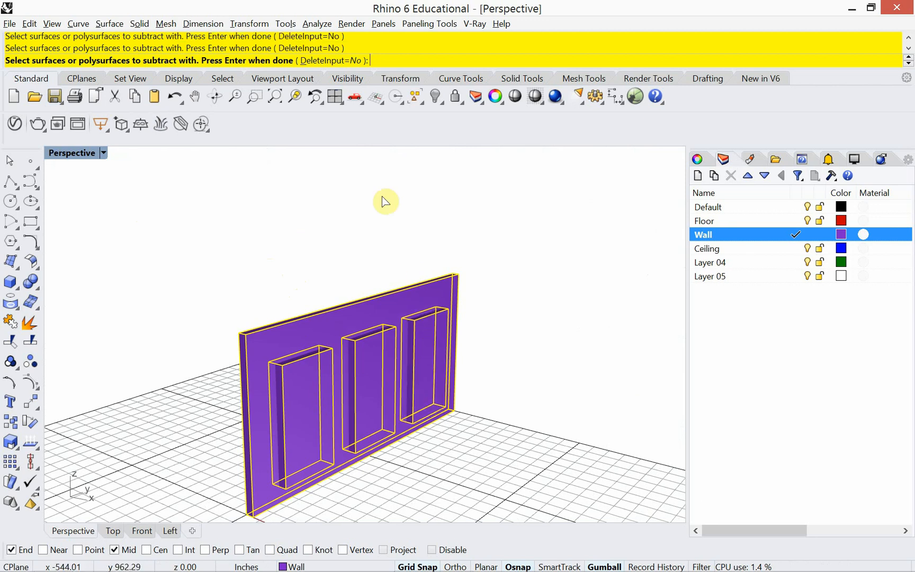
click(329, 60)
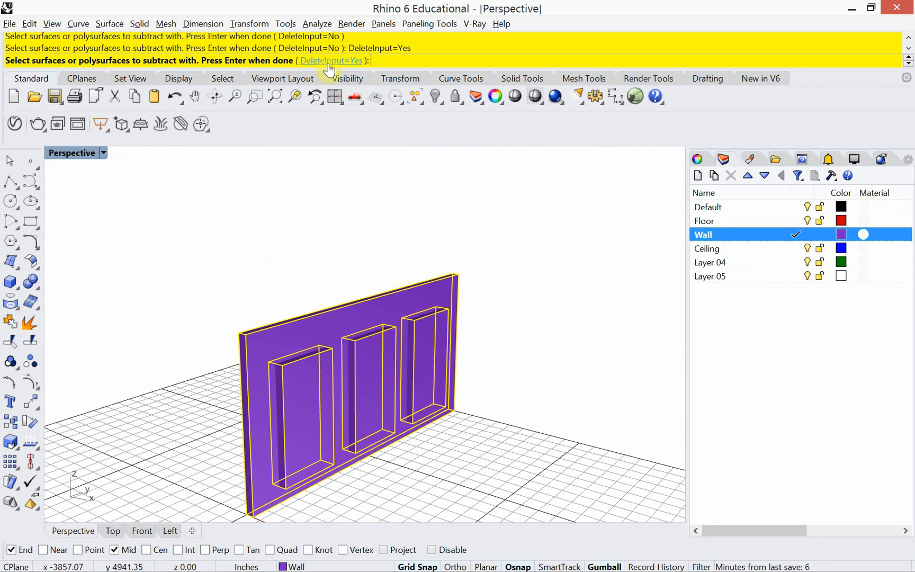
right_click(286, 210)
Show the hidden floor, ceiling and opposite wall again.
right_drag(286, 212, 281, 321)
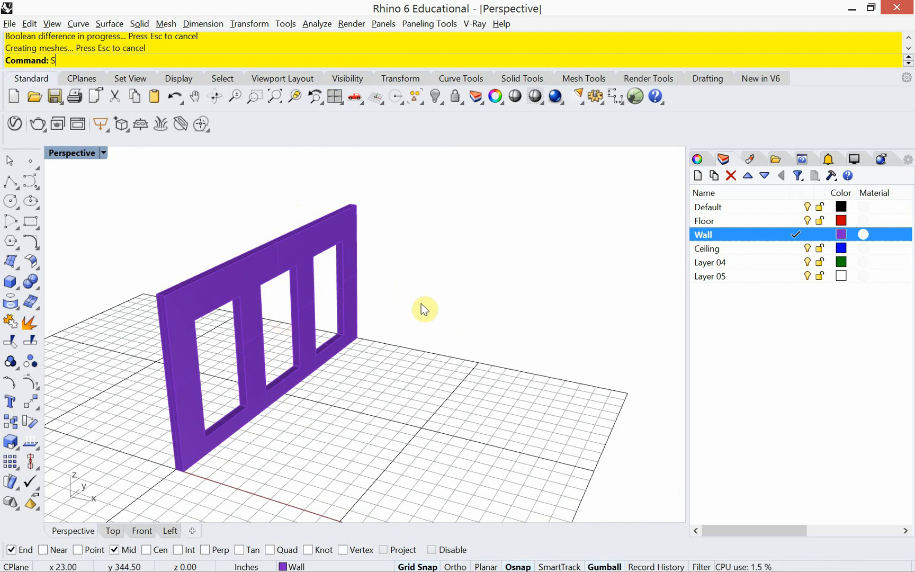
text(how)
key(Return)
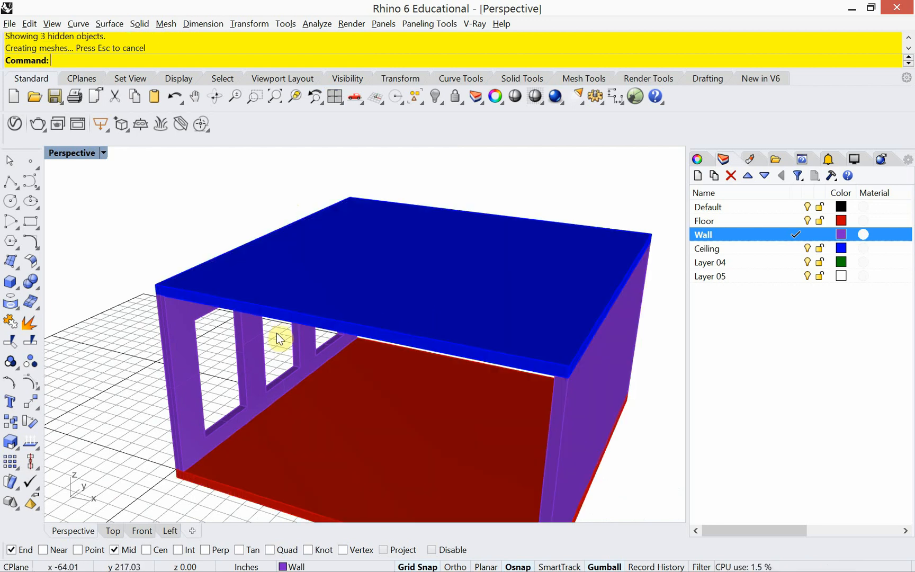
scroll(277, 338, down, 5)
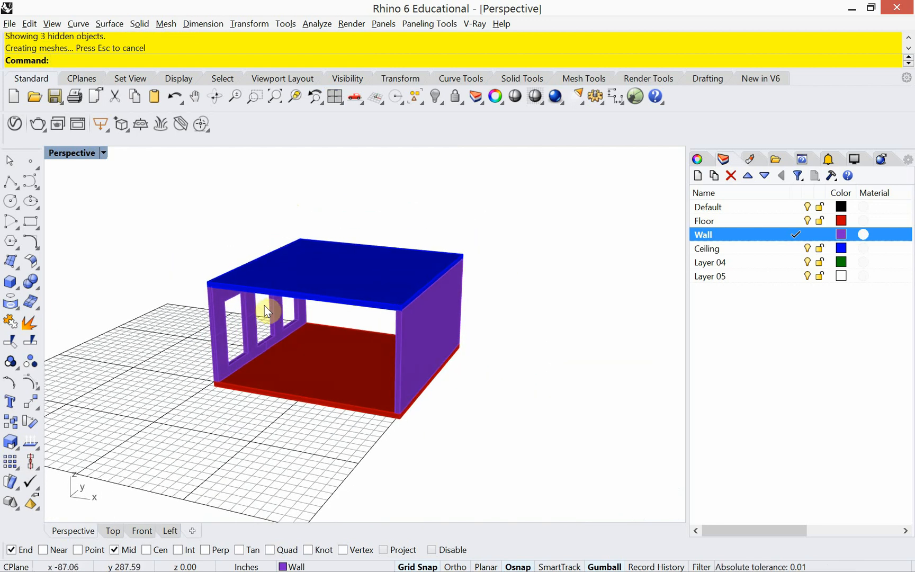
right_drag(271, 319, 244, 305)
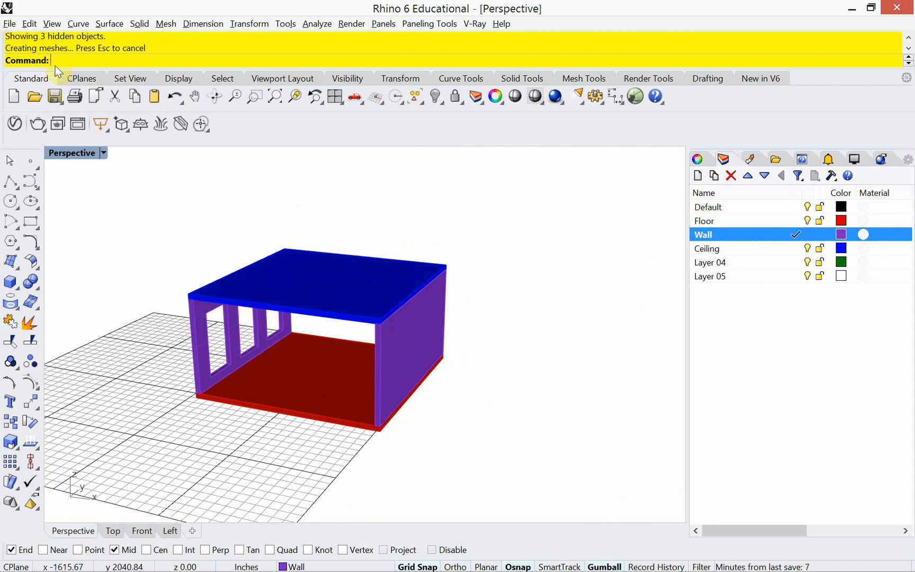
Save the model as a Rhino 6 3D model named V-Ray-01 in the Vray 01 folder.
click(10, 23)
click(32, 87)
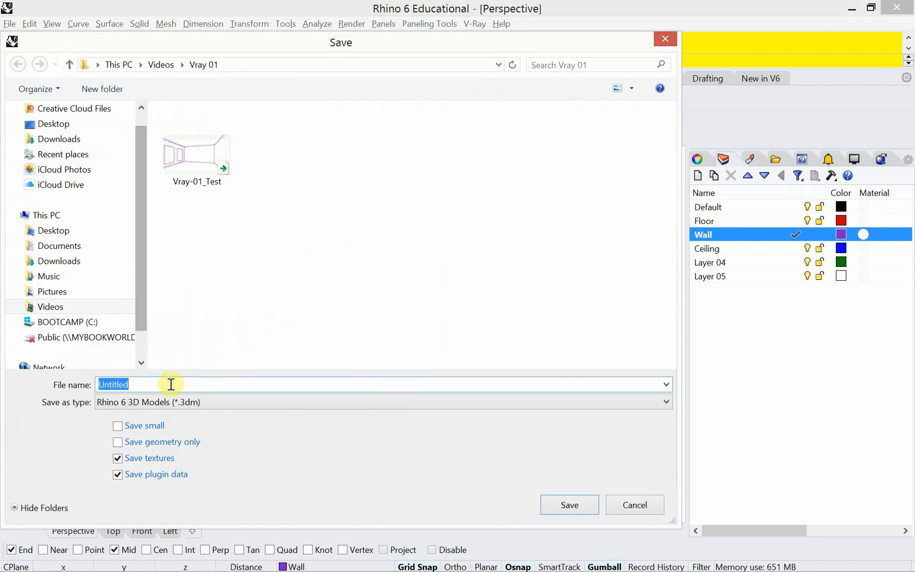
click(171, 384)
key(BackSpace)
key(BackSpace)
key(BackSpace)
key(BackSpace)
key(BackSpace)
key(BackSpace)
key(BackSpace)
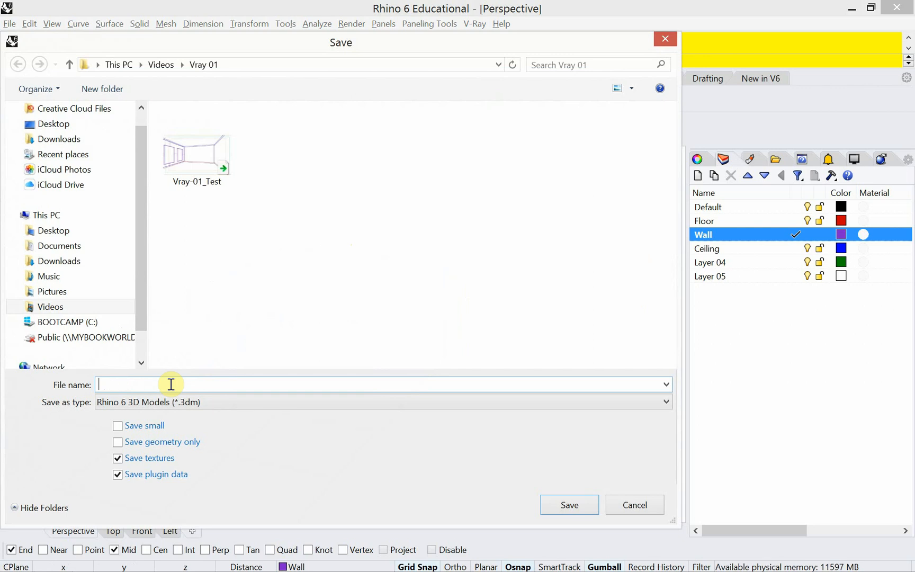
text(V-Ra)
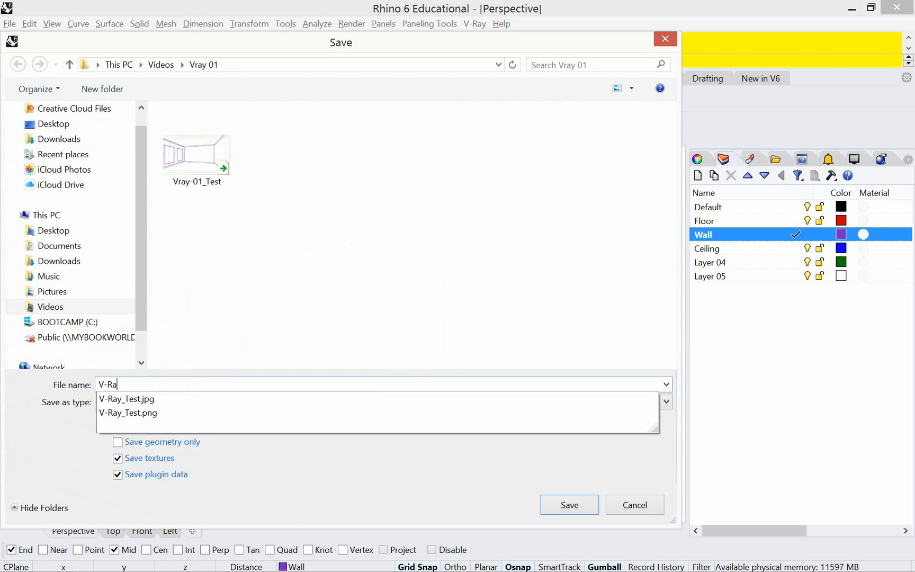
text(y-01)
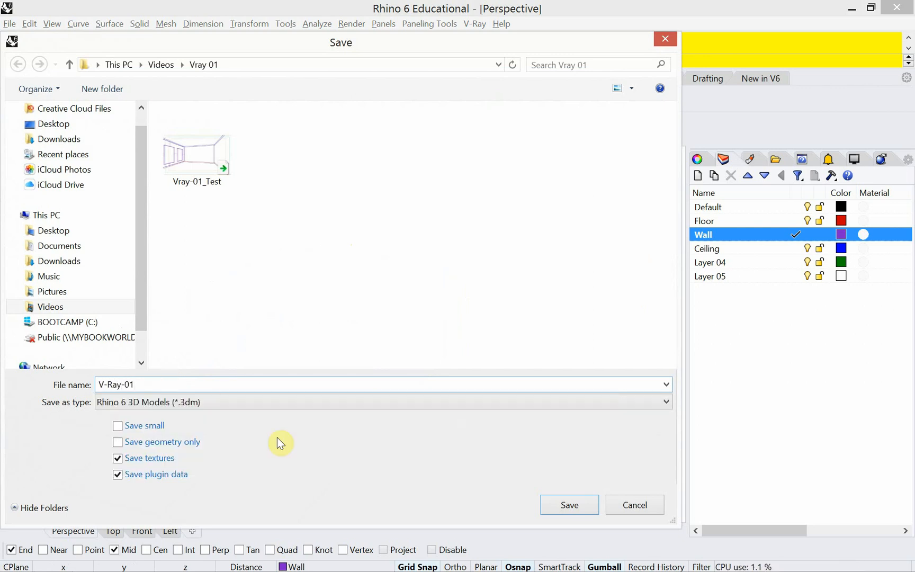
click(551, 506)
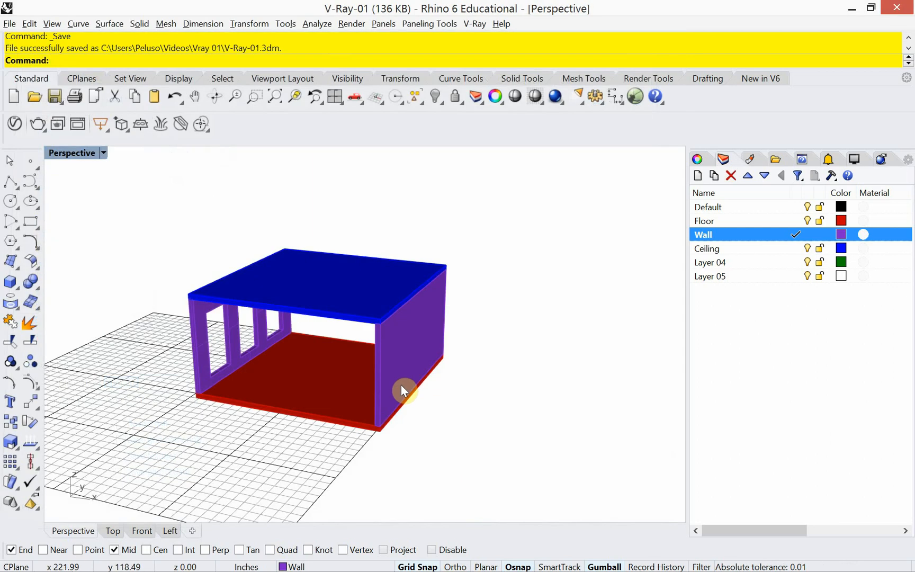
Switch the Perspective viewport to Wireframe display.
shift+right_drag(323, 318, 280, 317)
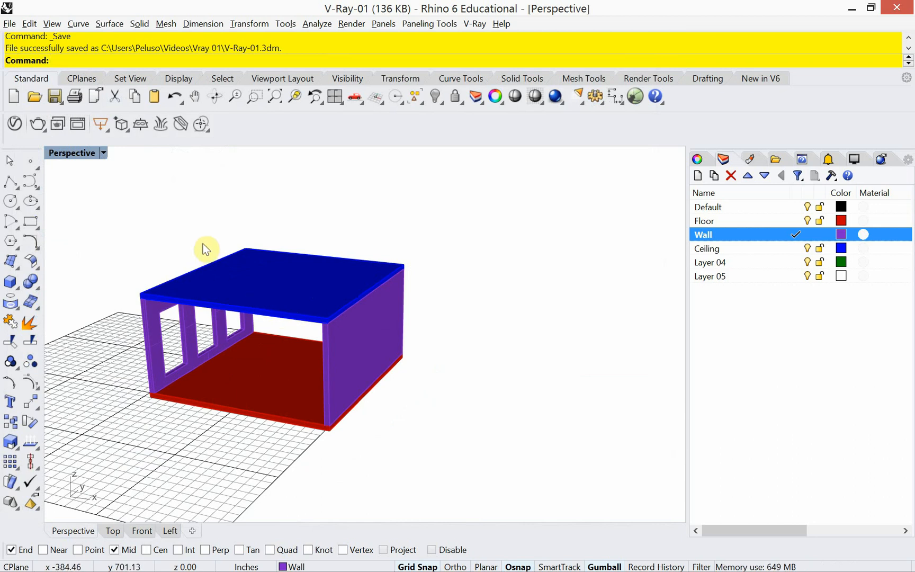
mouse_move(184, 268)
right_down()
mouse_move(170, 246)
mouse_move(180, 250)
right_up()
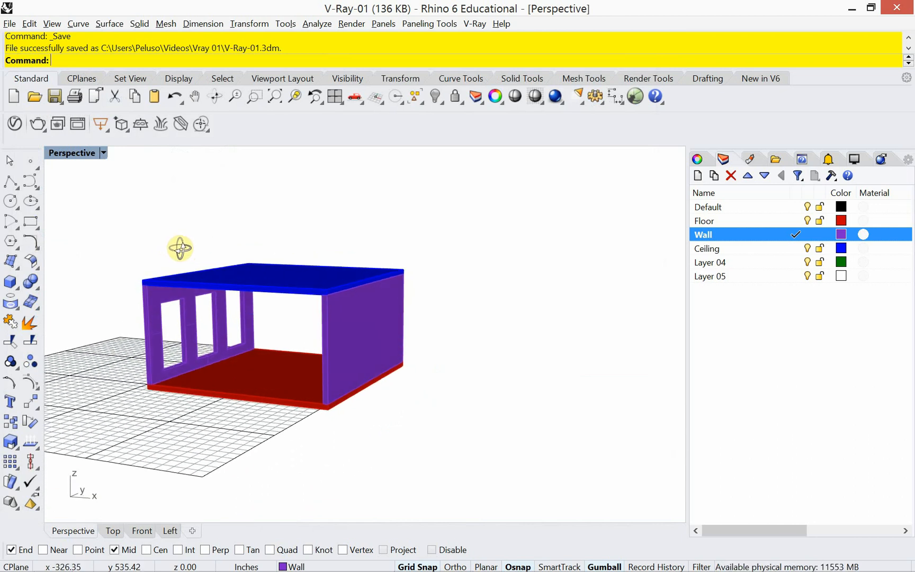
shift+right_drag(219, 283, 175, 268)
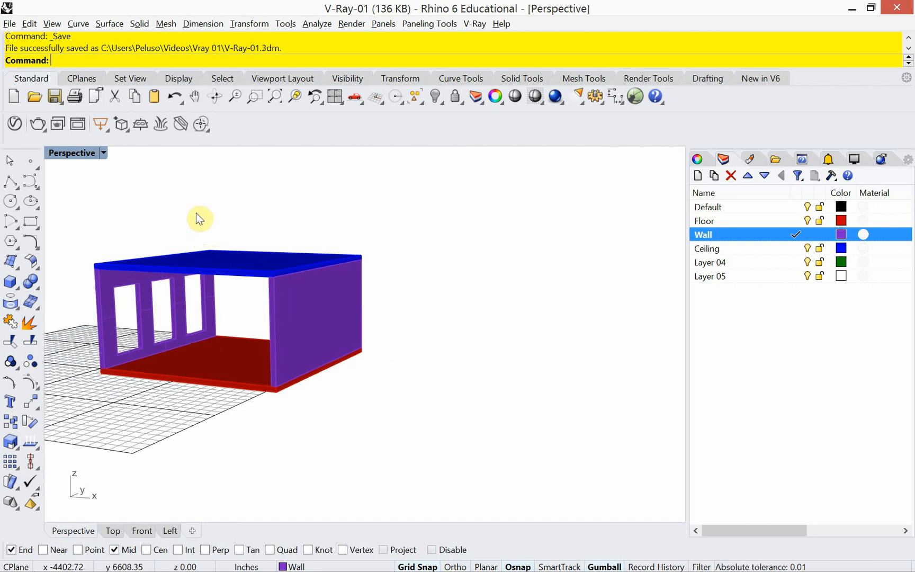
click(104, 153)
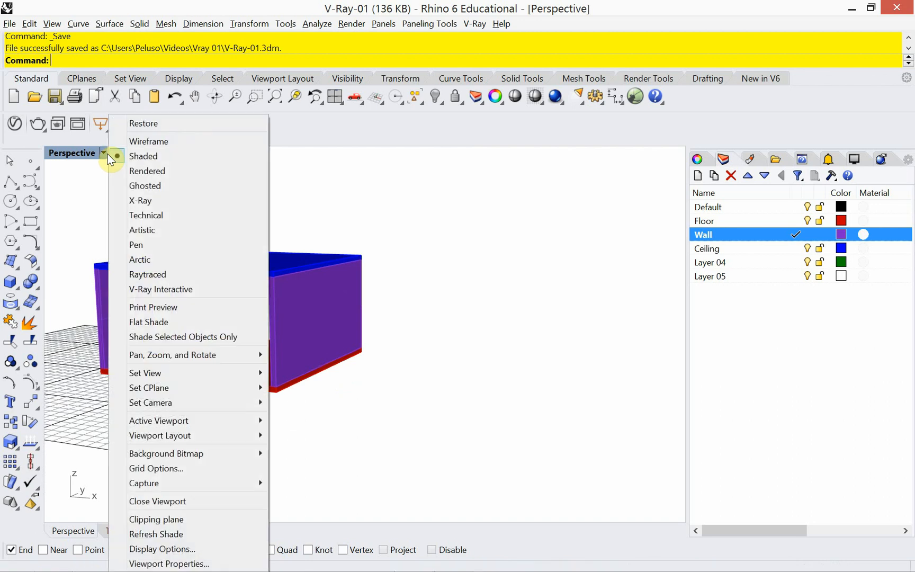
click(144, 141)
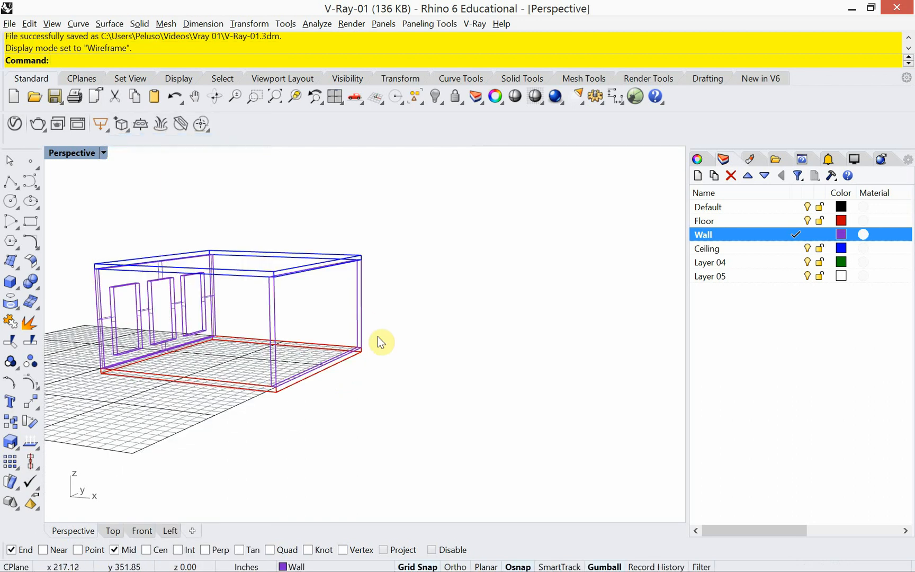
Set the current renderer to V-Ray for Rhino.
right_drag(376, 334, 374, 358)
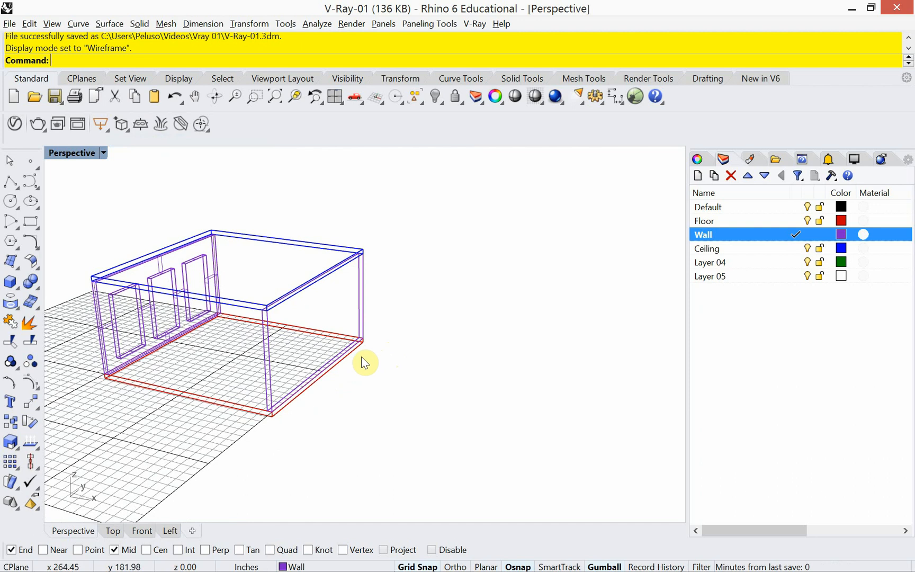
mouse_move(317, 383)
right_down()
mouse_move(288, 347)
mouse_move(321, 368)
right_up()
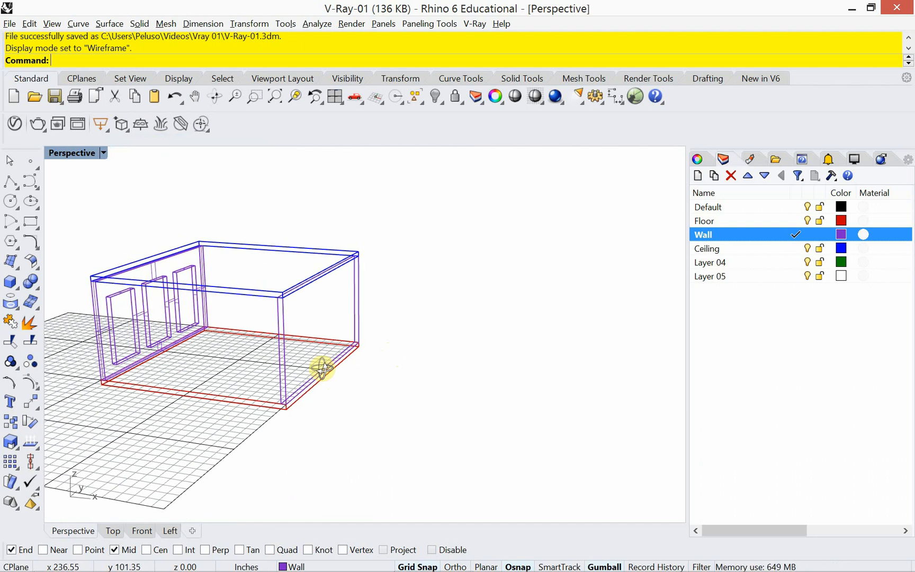
shift+right_drag(308, 329, 296, 332)
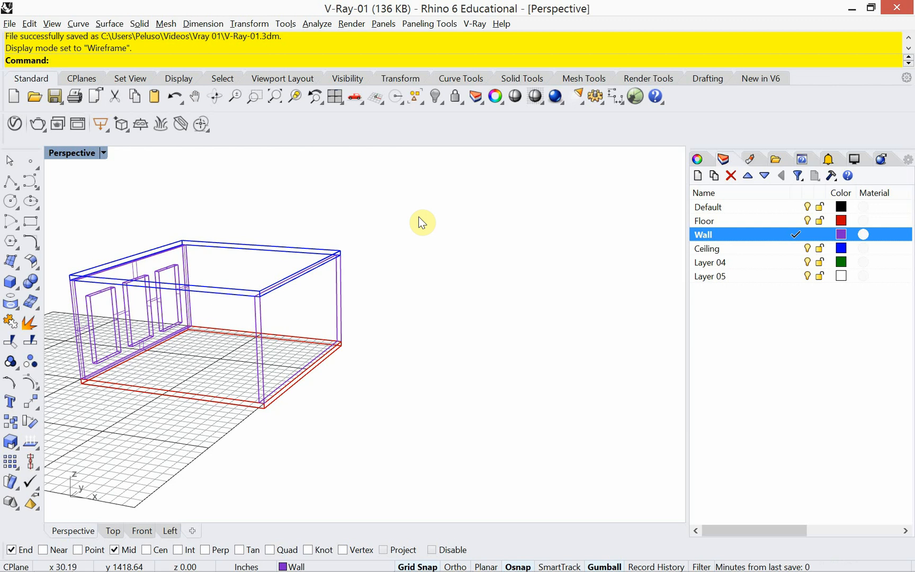
click(345, 29)
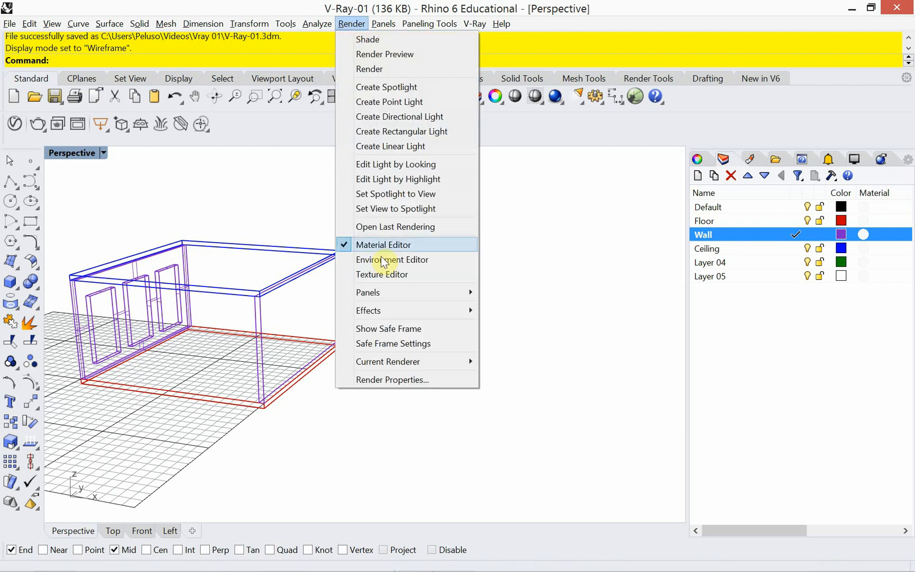
mouse_move(408, 360)
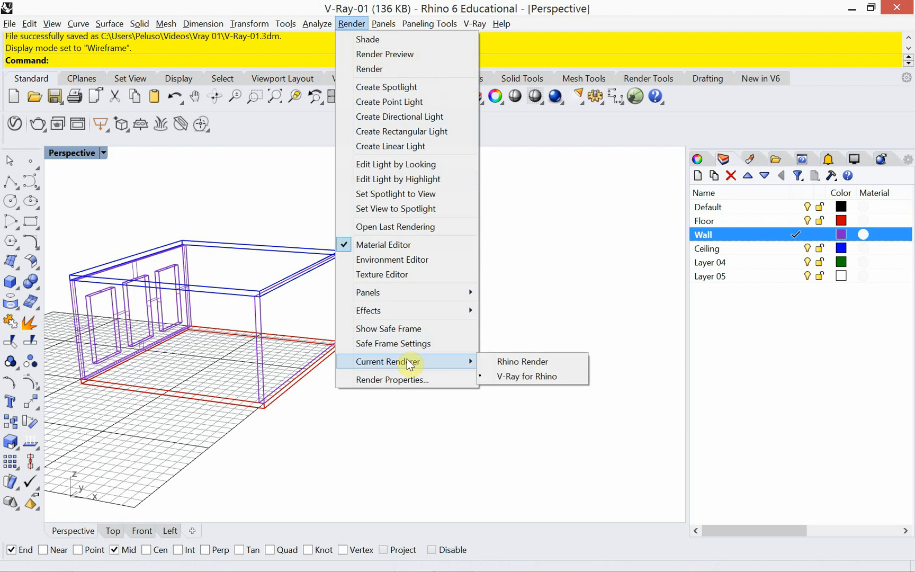
click(510, 377)
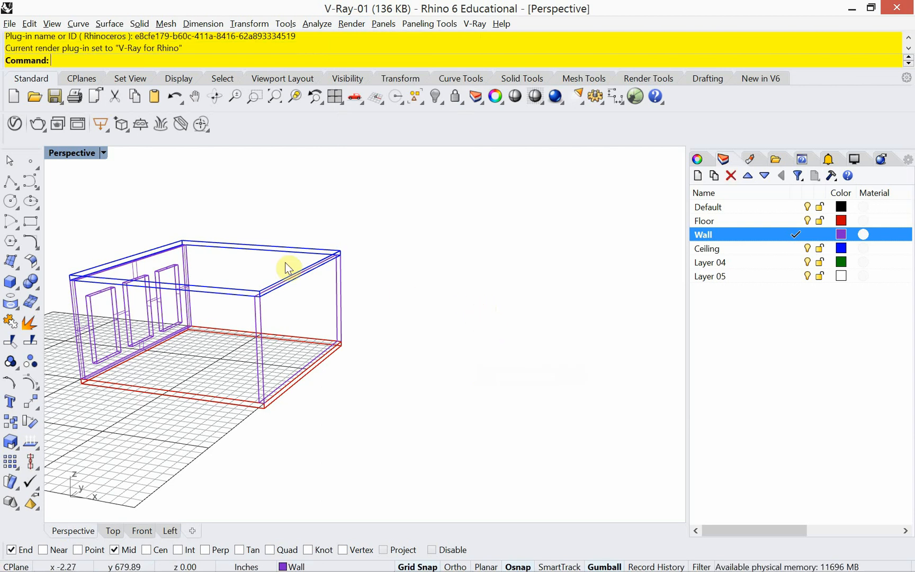
Open the V-Ray Asset Editor and display its render settings.
click(14, 124)
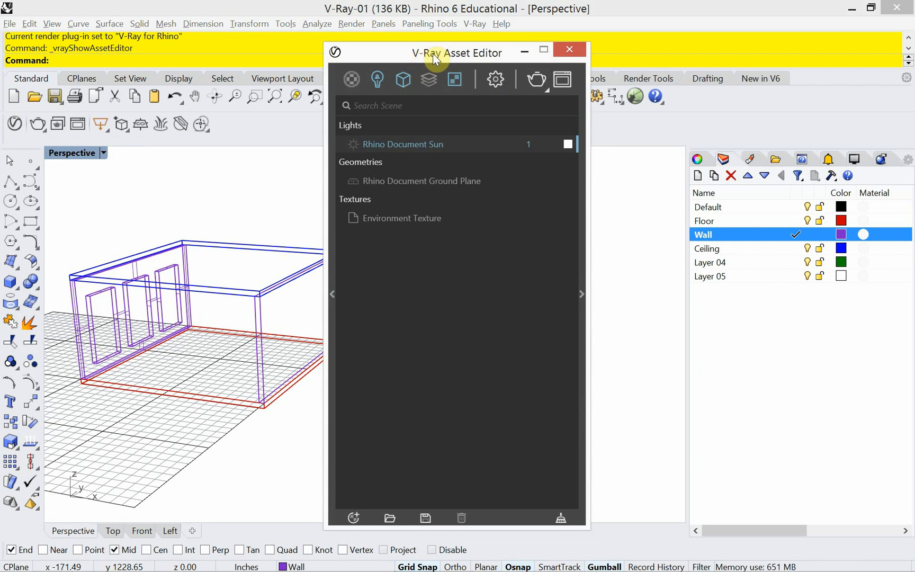
drag(425, 55, 376, 57)
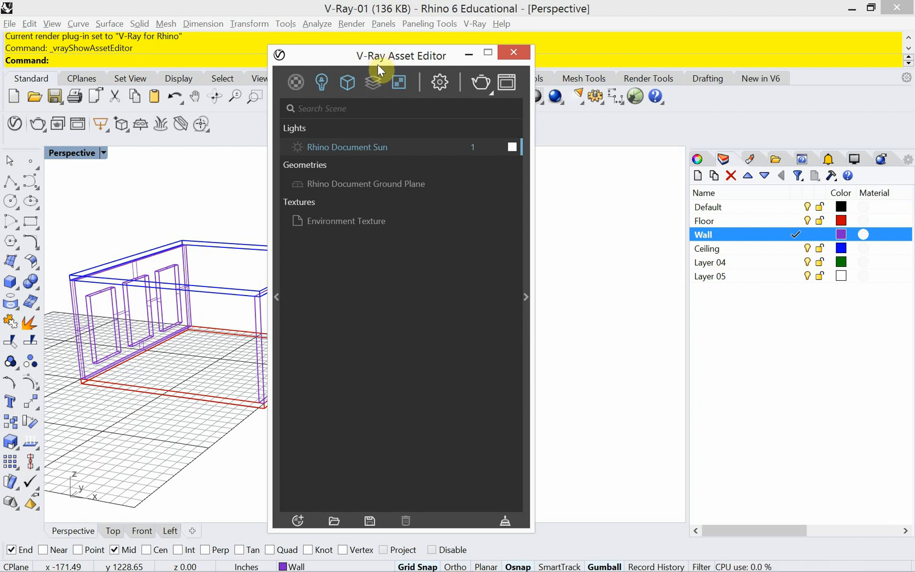
click(439, 87)
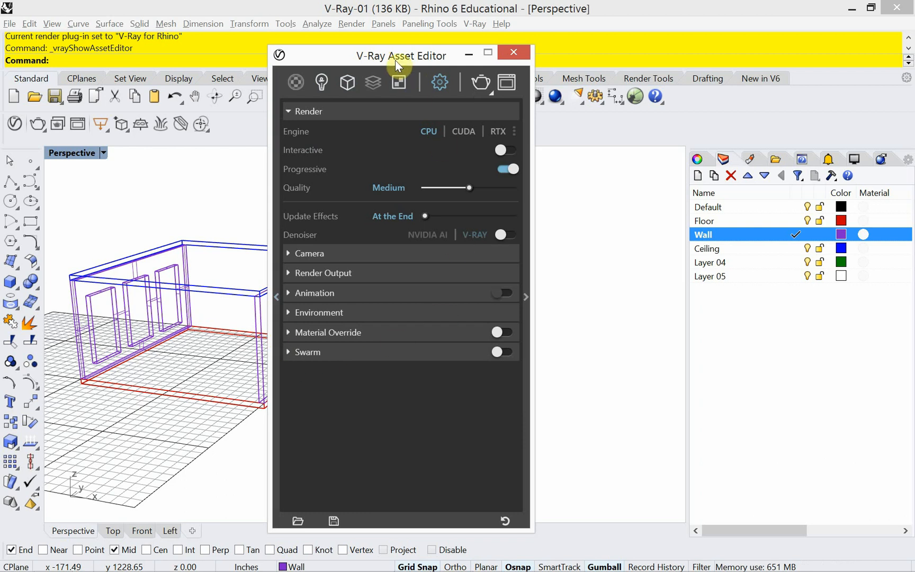
drag(395, 59, 390, 58)
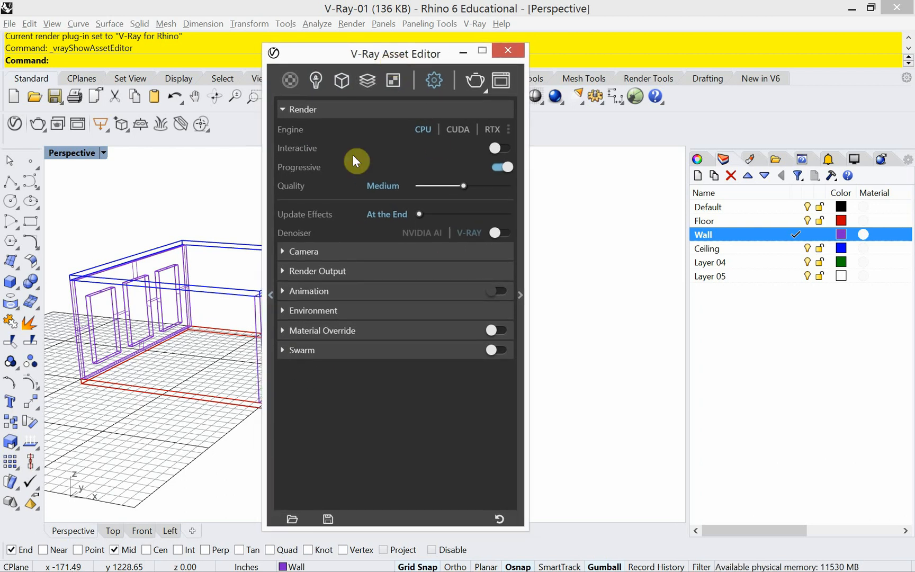
Look into the Asset Editor's material library, close it, and reveal the detailed Render Parameters.
click(271, 297)
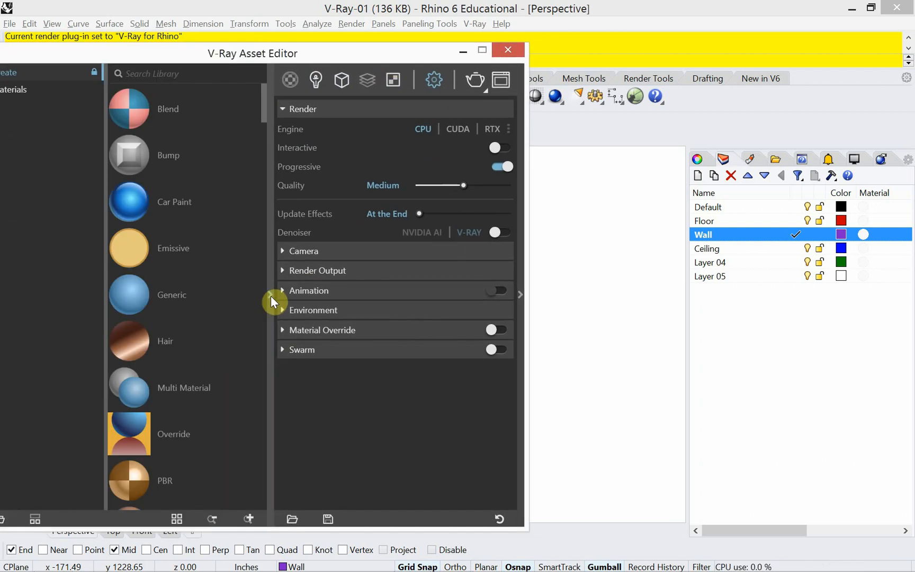
click(268, 297)
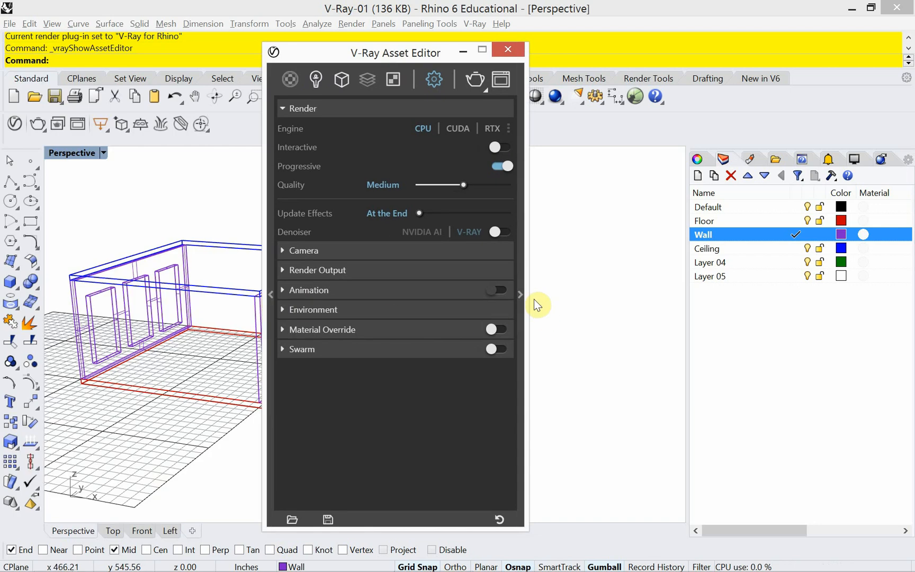
click(520, 293)
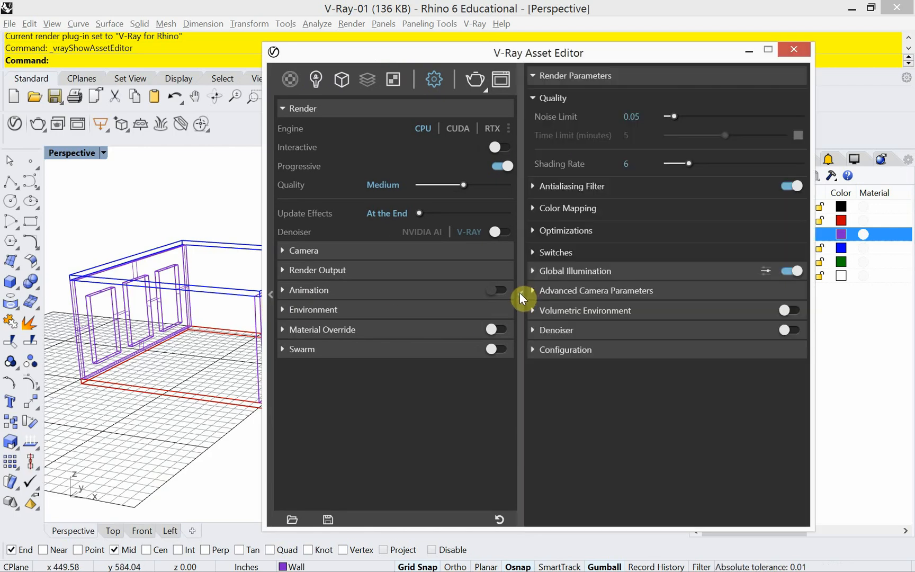
Set the V-Ray UI Color Theme to Bright in the Configuration settings.
click(520, 294)
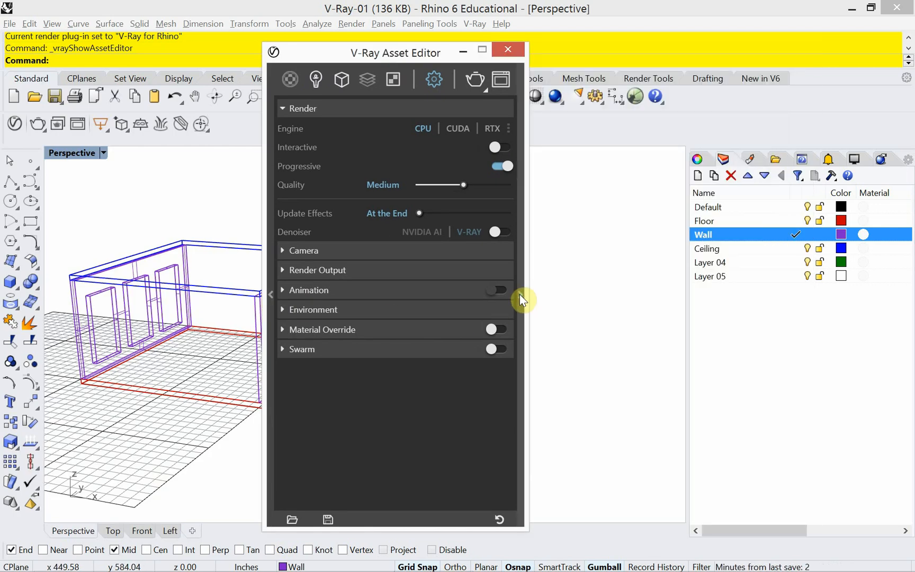
click(520, 295)
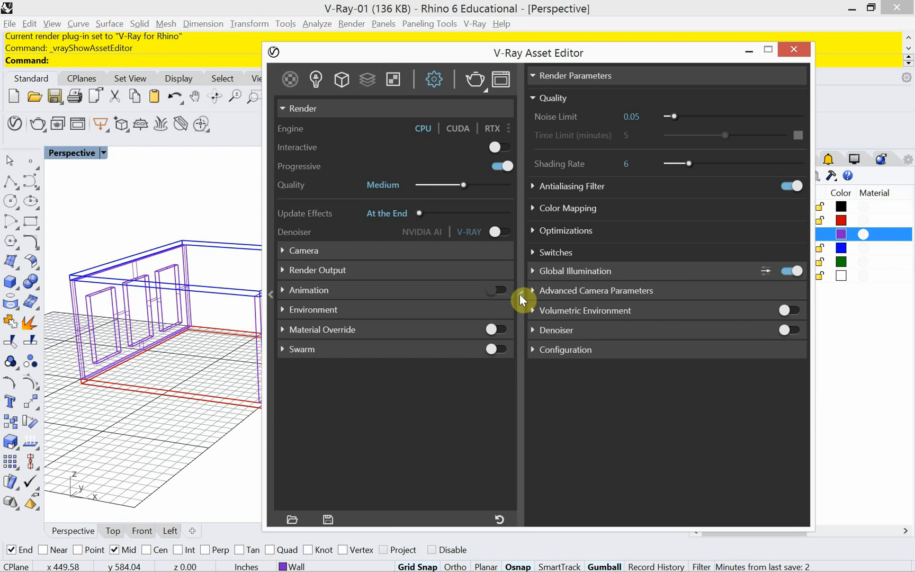
click(534, 352)
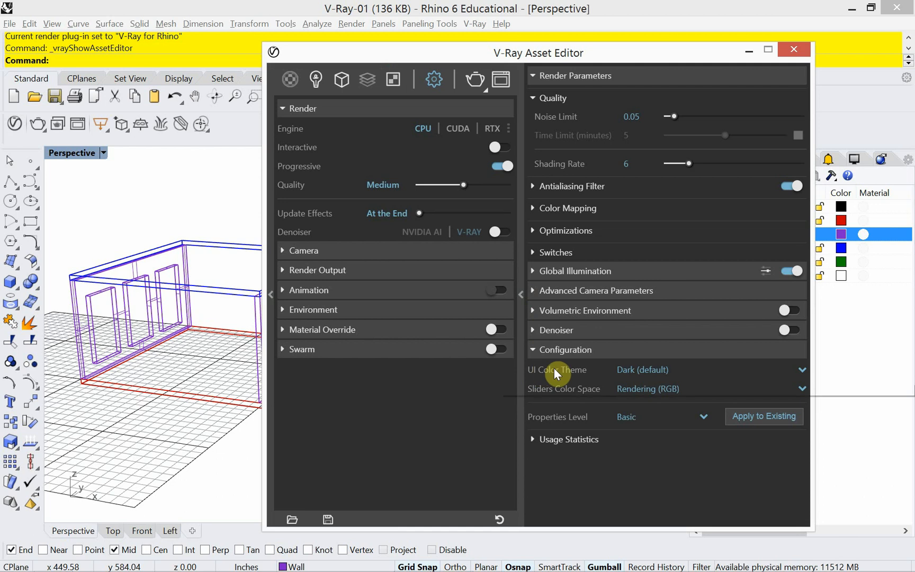
click(803, 369)
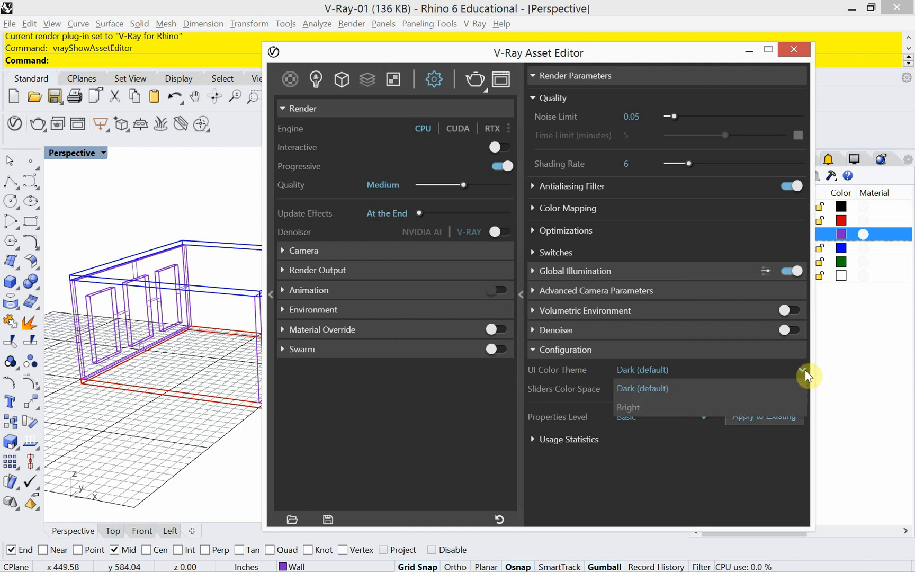
click(647, 409)
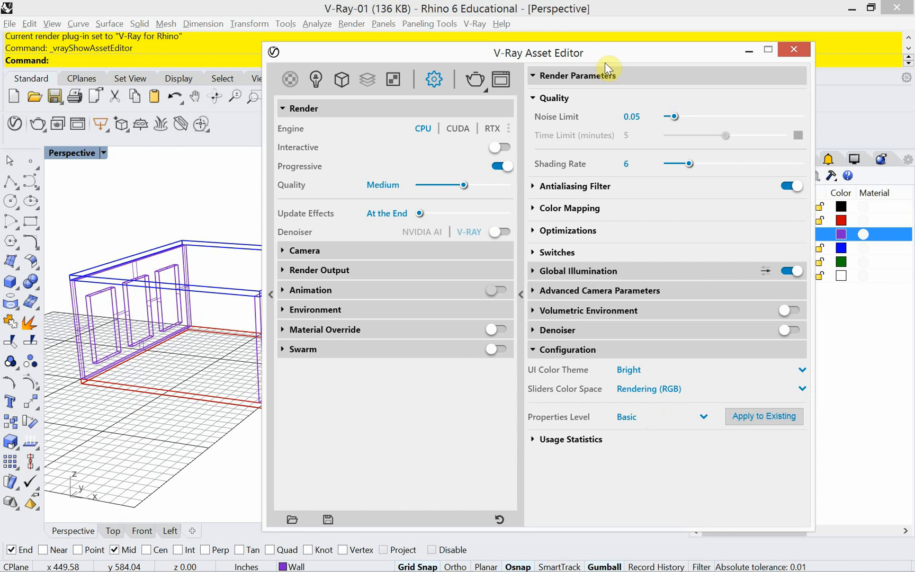
Start an interactive V-Ray render of the room and place the frame buffer clear of the Perspective view.
drag(606, 57, 518, 50)
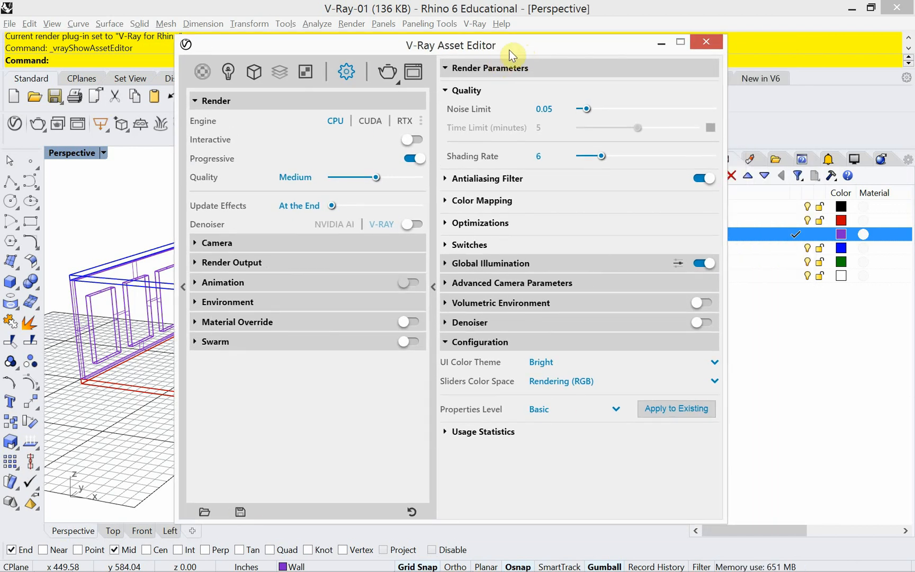
drag(509, 50, 668, 59)
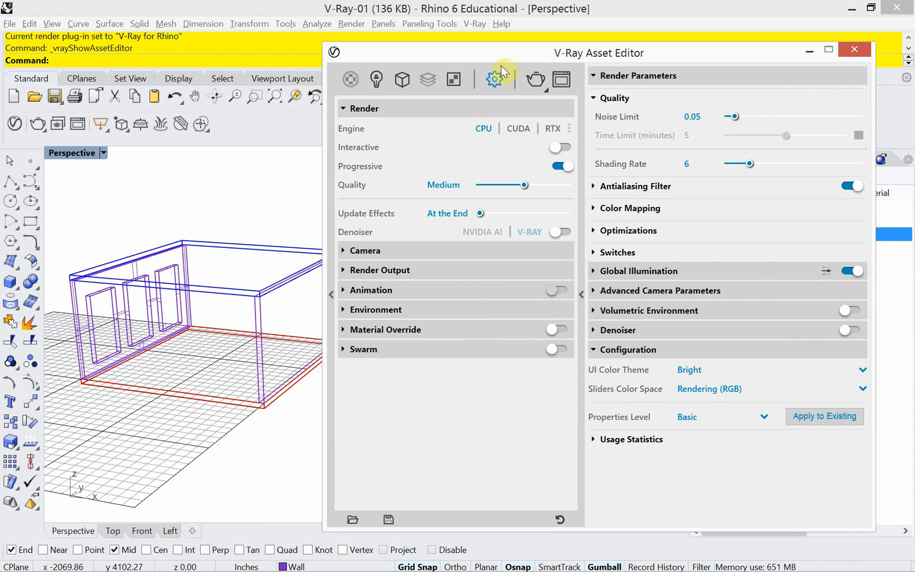
drag(496, 54, 482, 54)
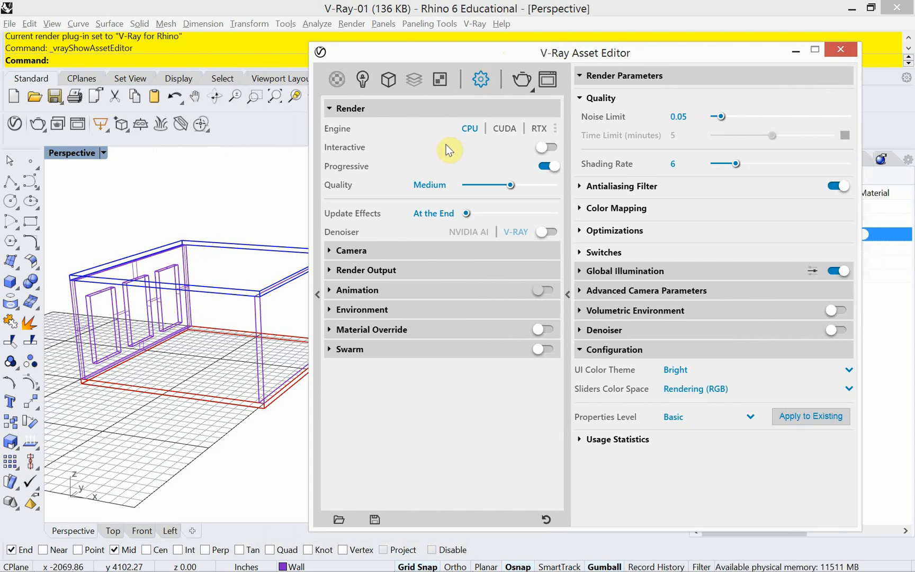
click(532, 90)
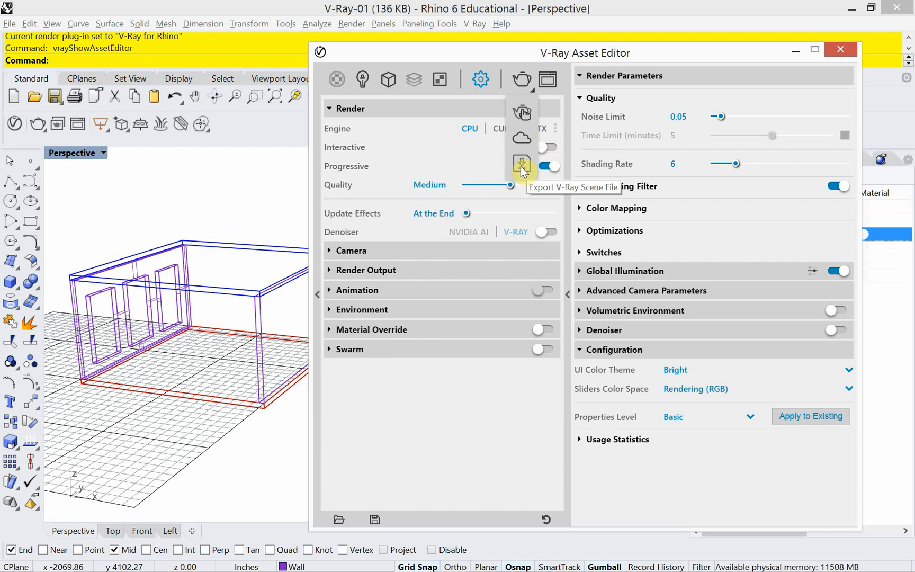
click(522, 114)
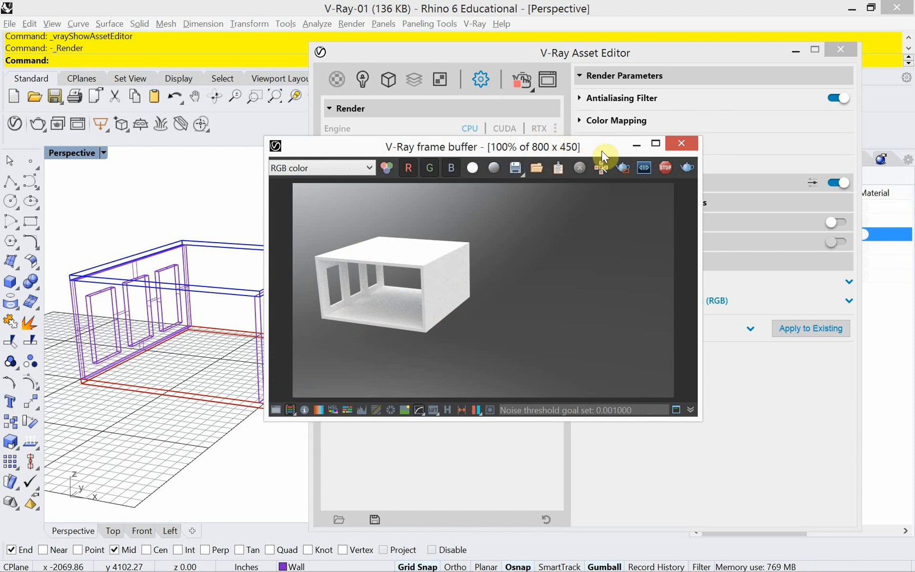
drag(601, 151, 787, 207)
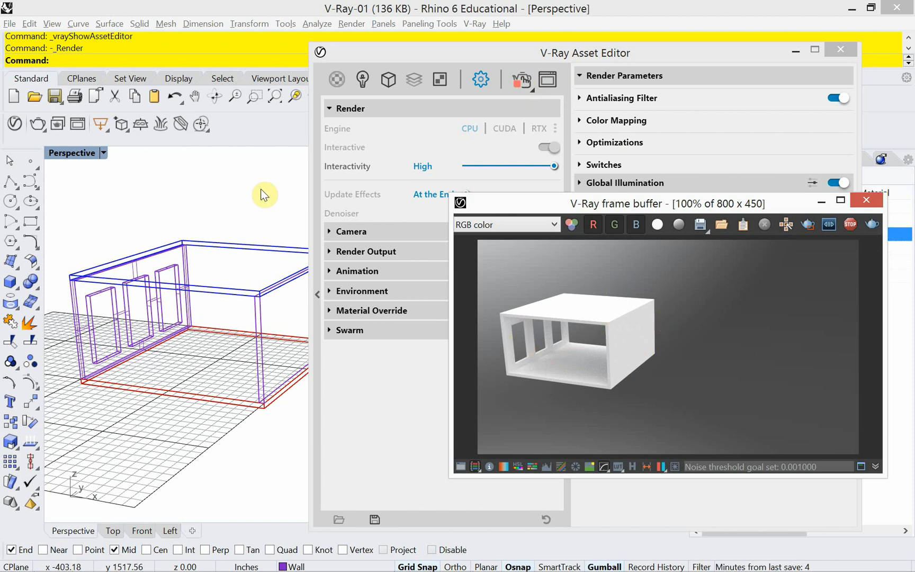
Run the Sun command and turn the Rhino document sun on.
click(72, 59)
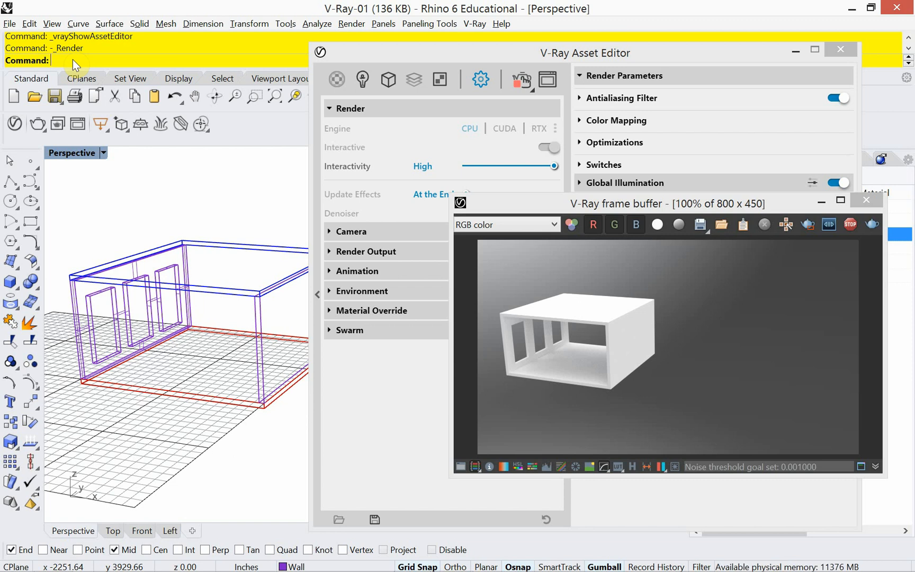
text(Sun)
key(Return)
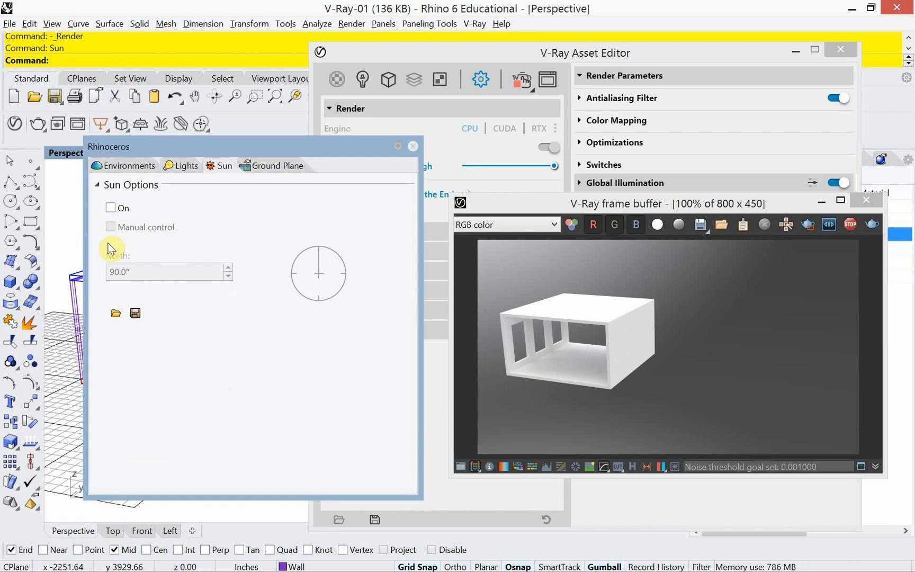
click(111, 208)
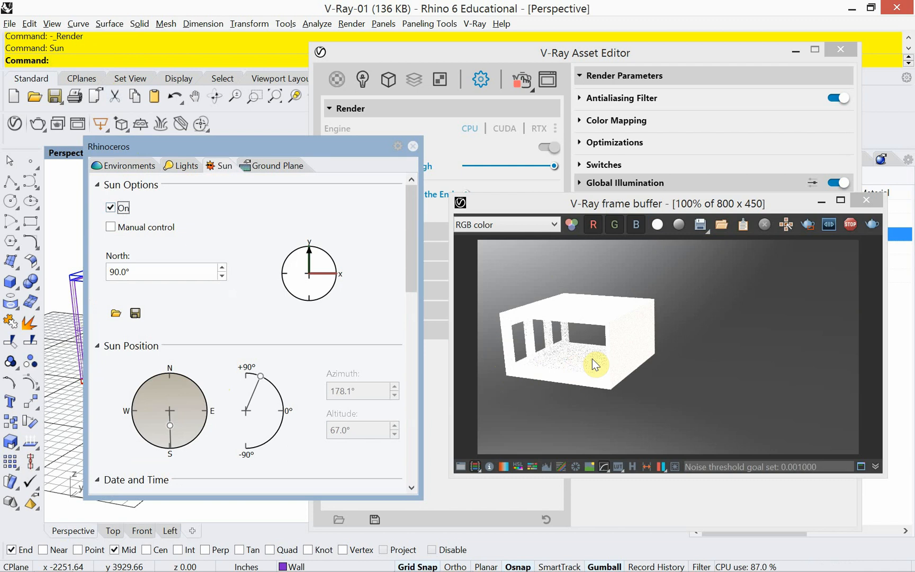
Control the sun manually with an azimuth of about 339.7° and an altitude of about 55.6°, and close the sun settings.
click(113, 228)
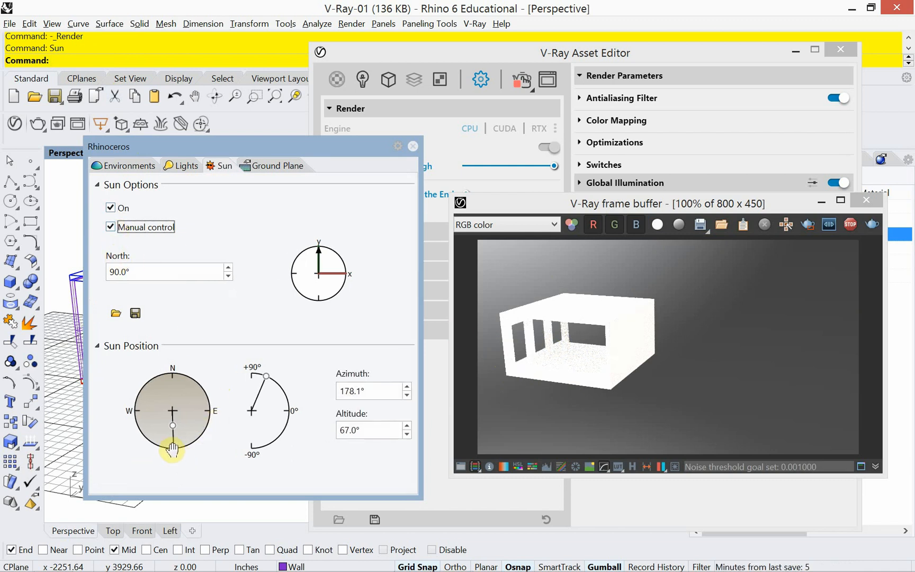
drag(172, 450, 176, 390)
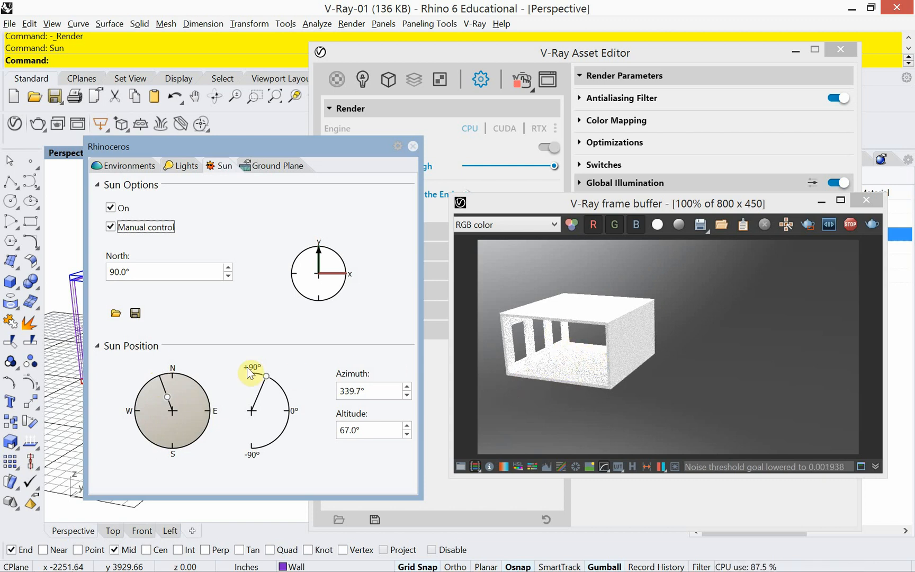
drag(267, 377, 286, 373)
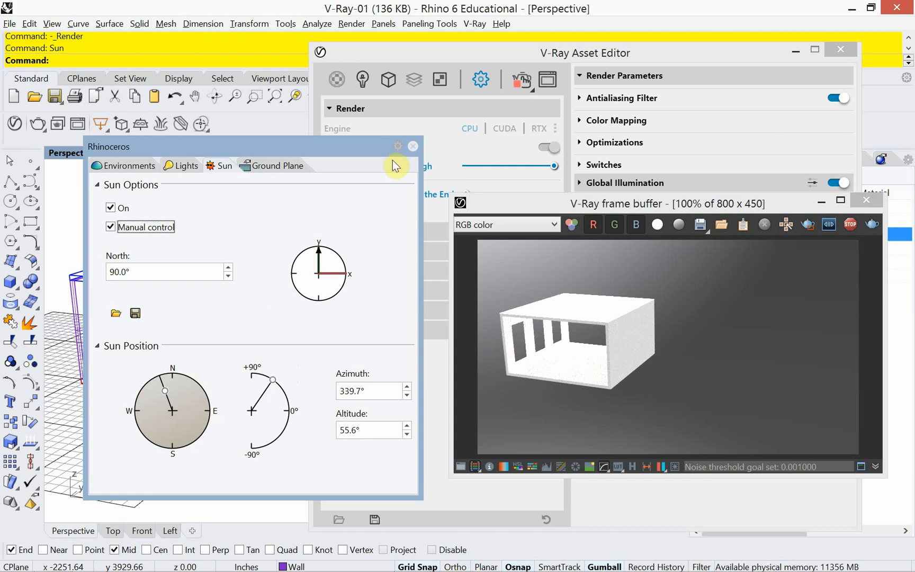
click(413, 147)
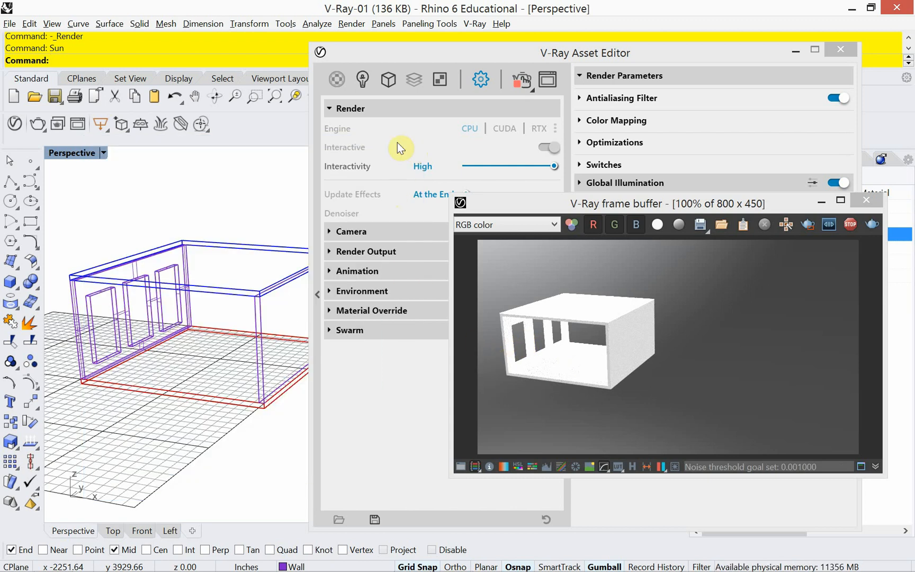
Arrange the Asset Editor beside the frame buffer and set the camera's Exposure Value (EV) to about 11.8.
drag(459, 52, 160, 45)
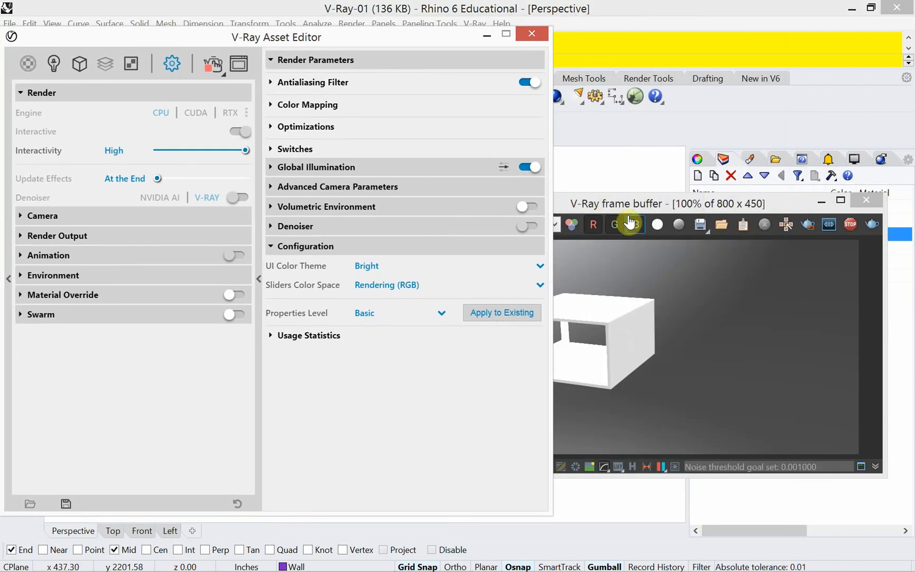
drag(634, 209, 659, 203)
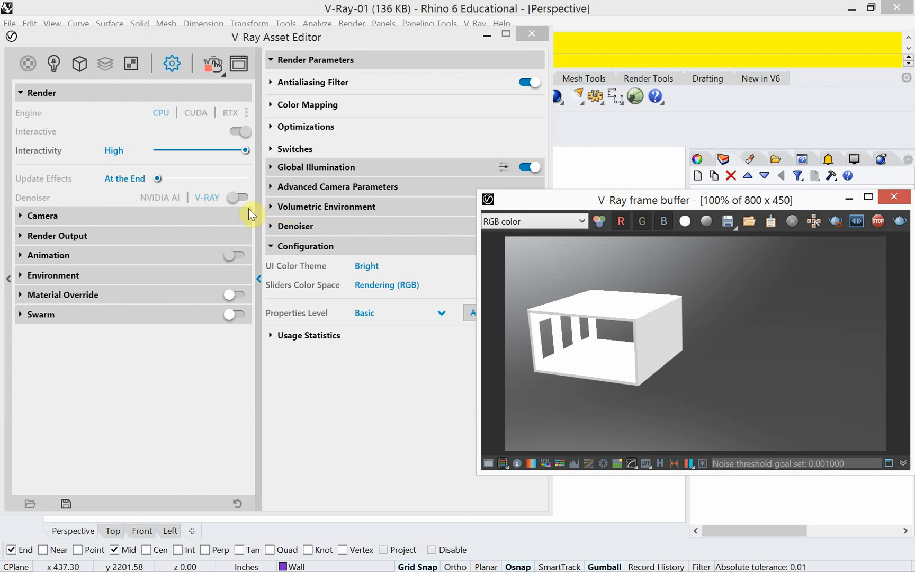
click(21, 217)
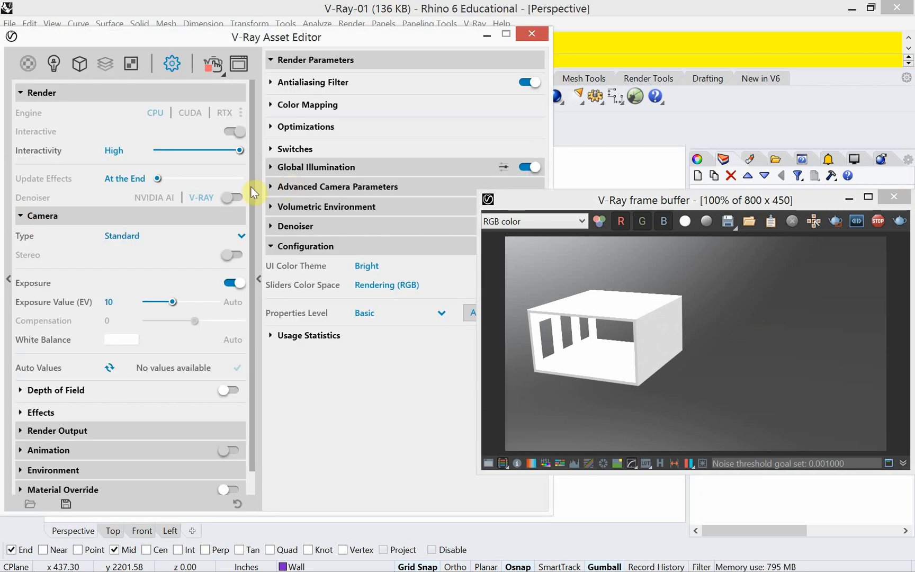
click(172, 303)
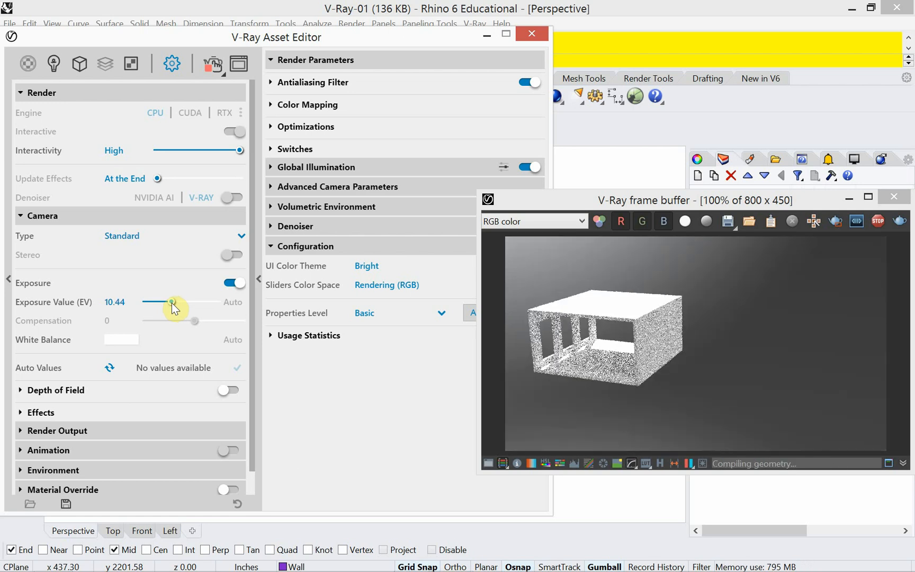
mouse_move(172, 303)
mouse_down()
mouse_move(160, 305)
mouse_move(196, 305)
mouse_move(165, 308)
mouse_move(175, 297)
mouse_up()
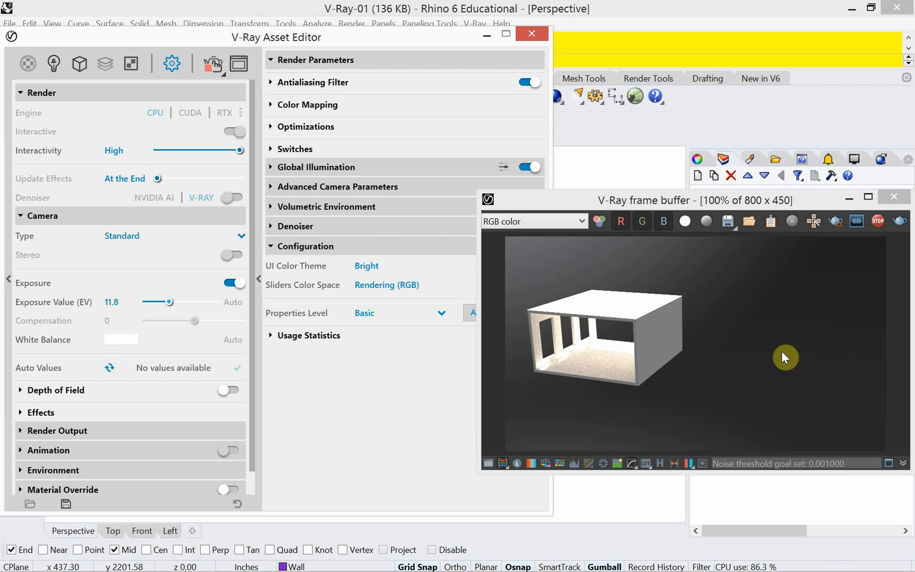
Replace the Environment Texture bitmap with a Sky texture and set the camera's Exposure Value to about 14.48.
click(128, 65)
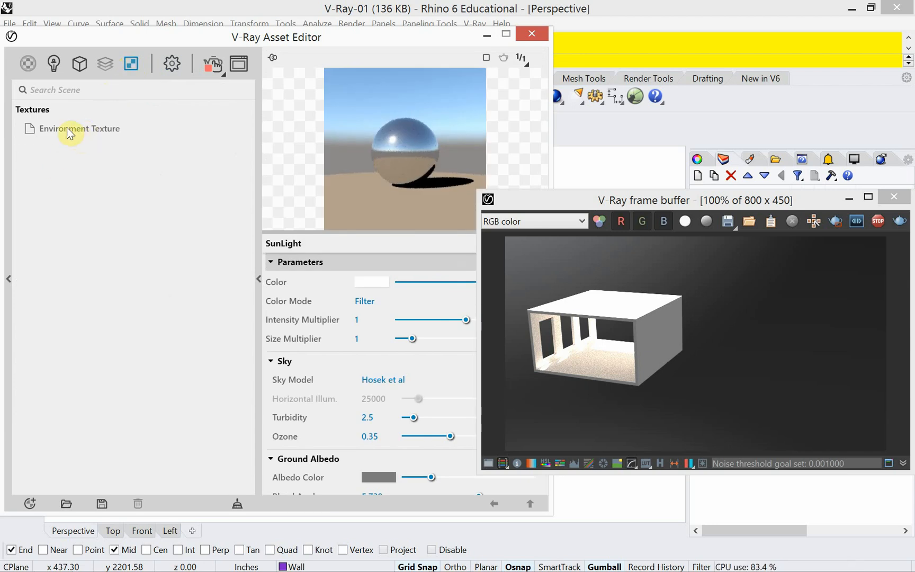
click(95, 129)
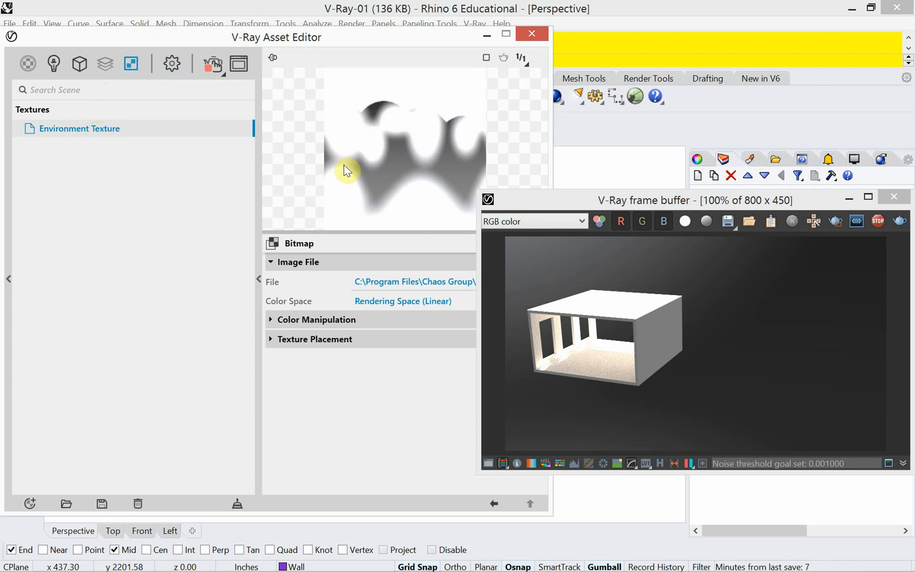
click(272, 245)
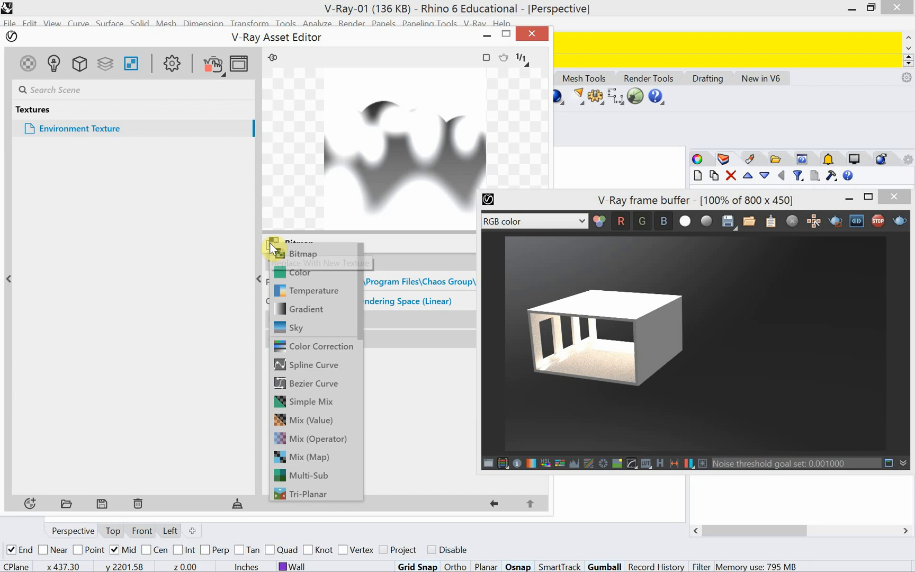
click(286, 328)
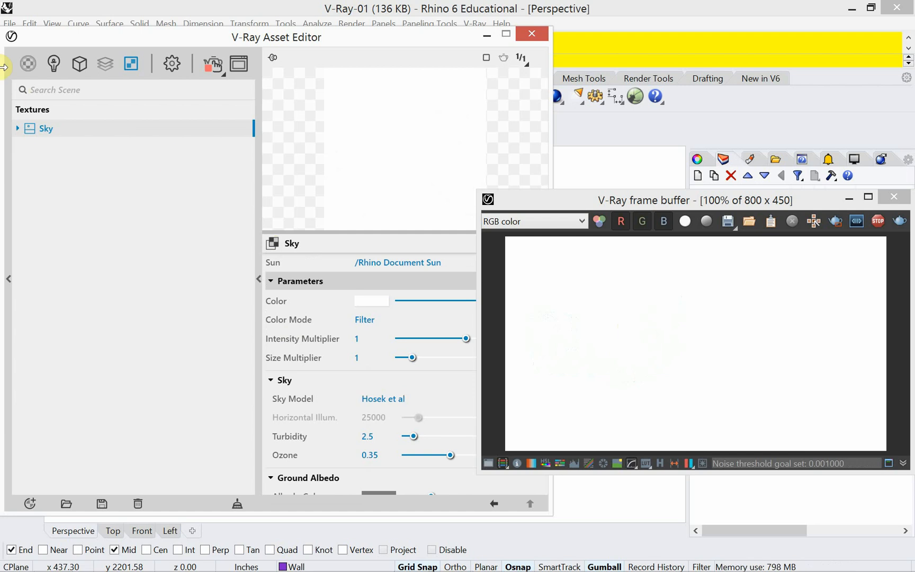
click(169, 65)
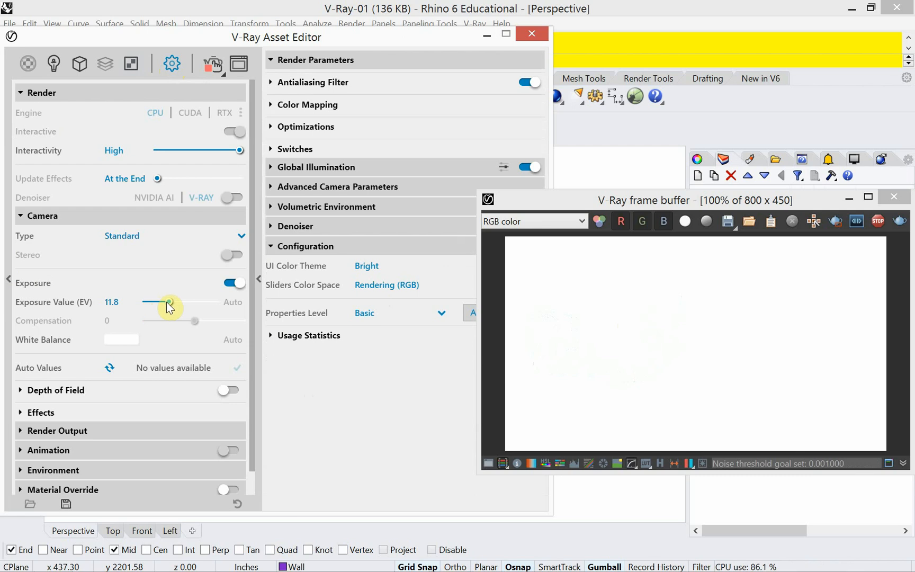
drag(170, 303, 165, 303)
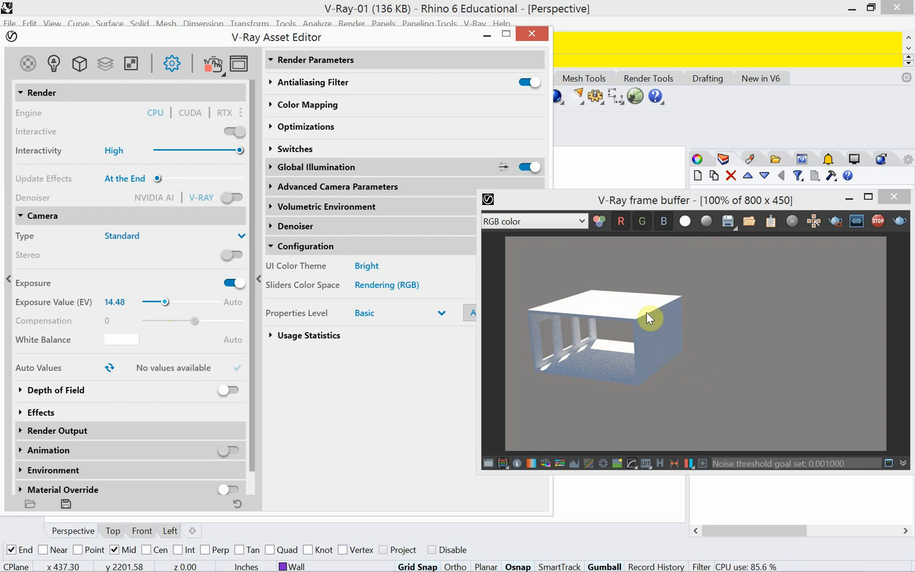
Orbit the Perspective view to a lower viewing angle for the live render, temporarily moving the Asset Editor aside.
drag(440, 36, 420, 403)
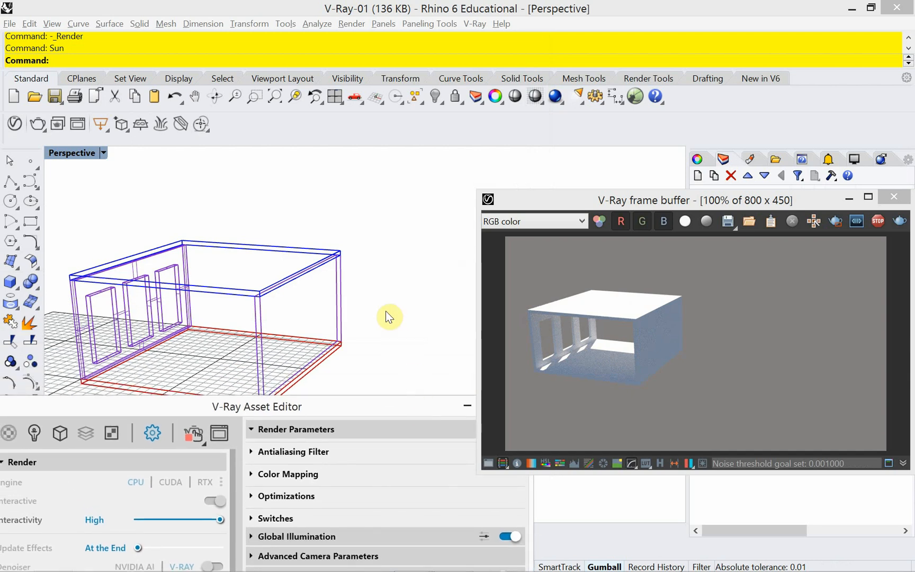
mouse_move(386, 311)
right_down()
mouse_move(388, 278)
mouse_move(390, 300)
right_up()
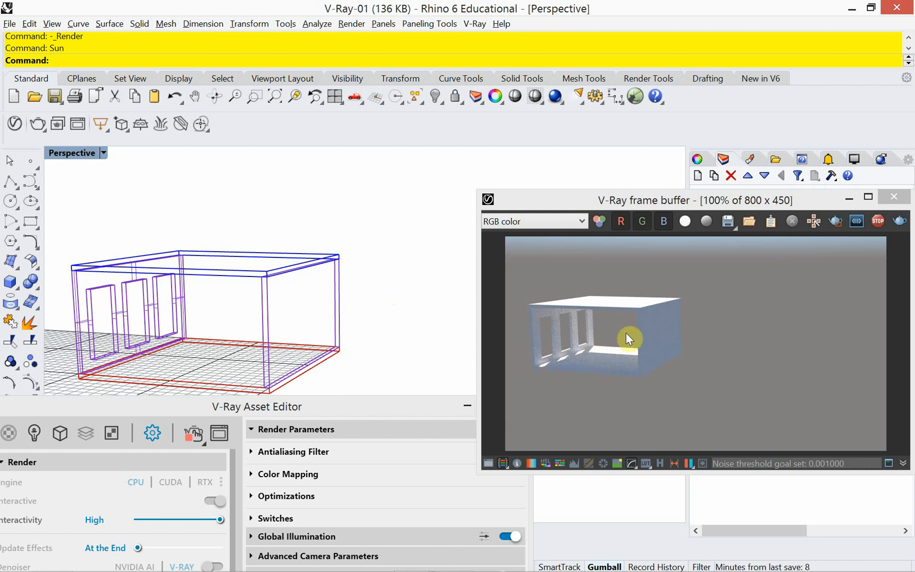
drag(392, 407, 414, 59)
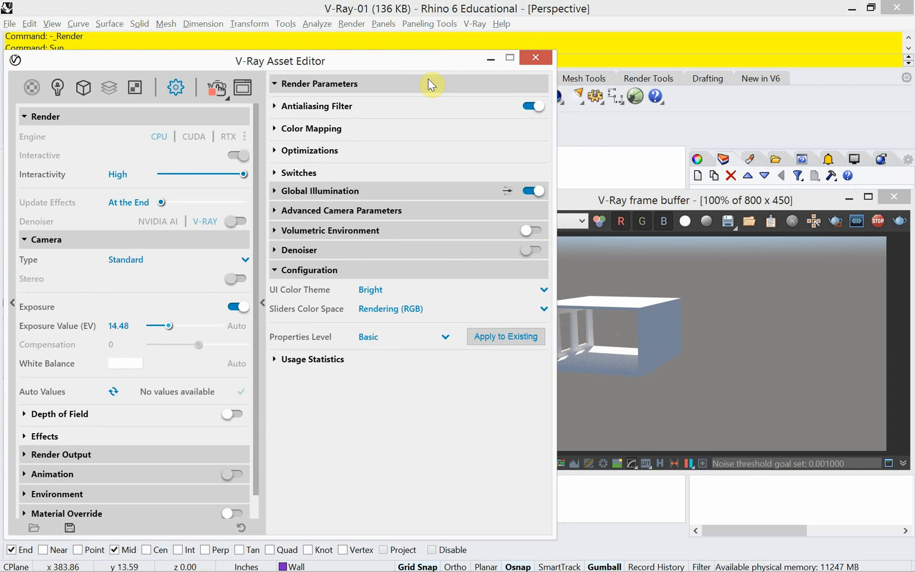
Bring the V-Ray frame buffer forward and stop the interactive render.
click(648, 200)
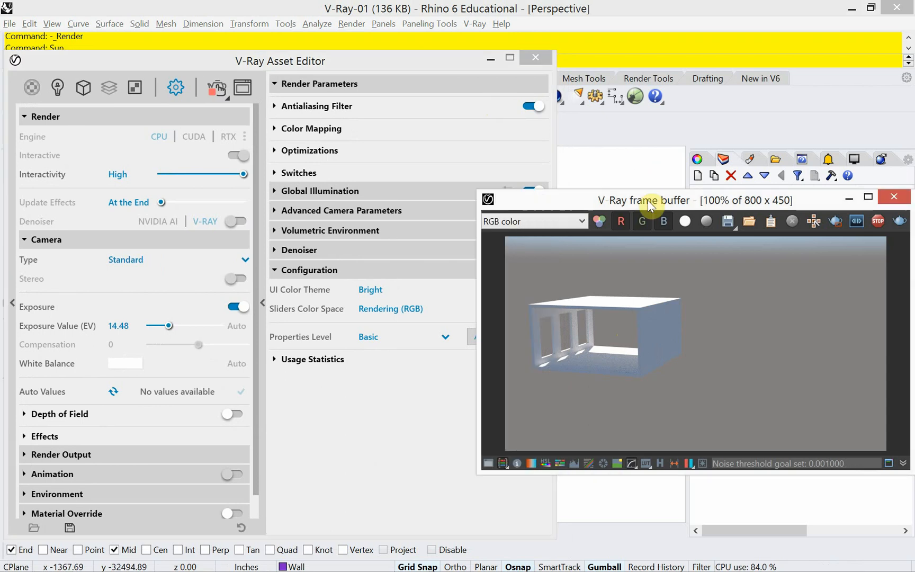
drag(648, 201, 621, 198)
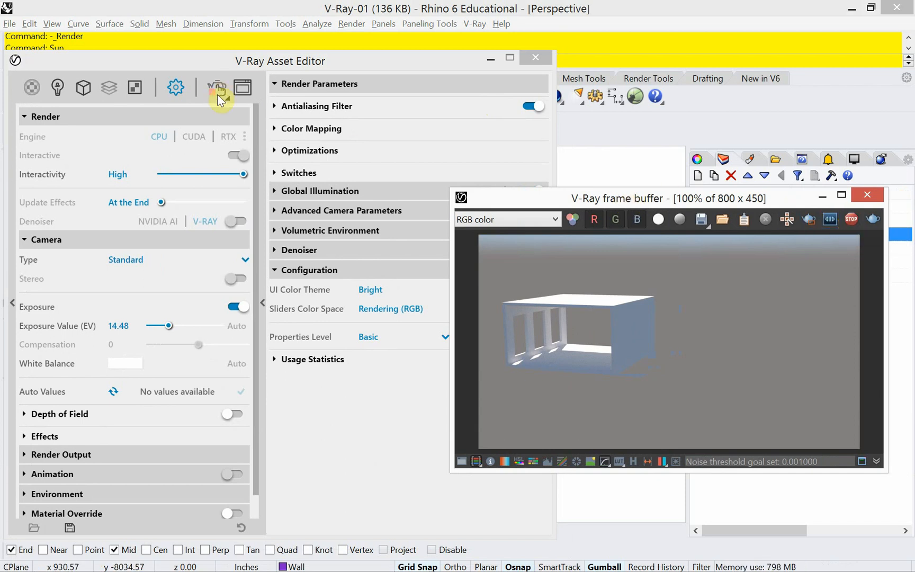
click(850, 225)
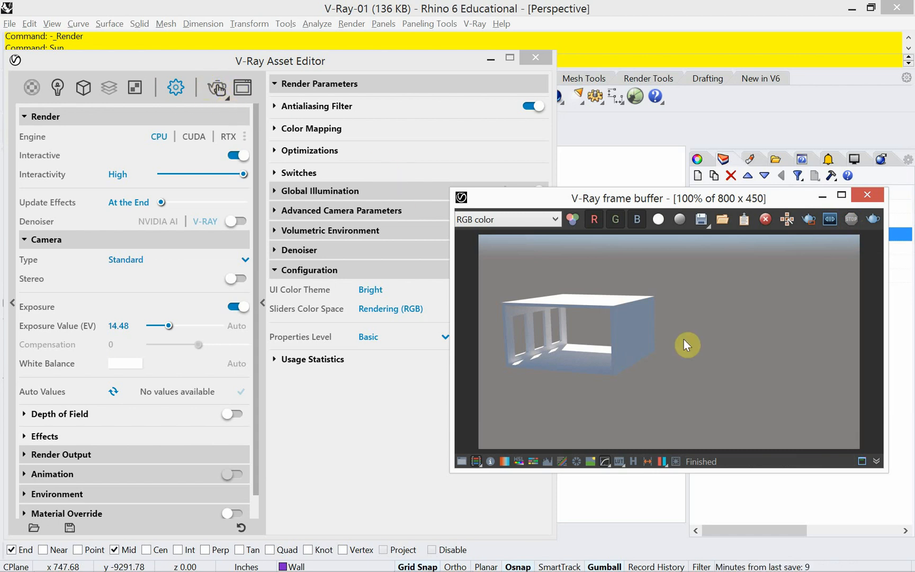
Close the V-Ray frame buffer and the V-Ray Asset Editor.
drag(782, 196, 764, 197)
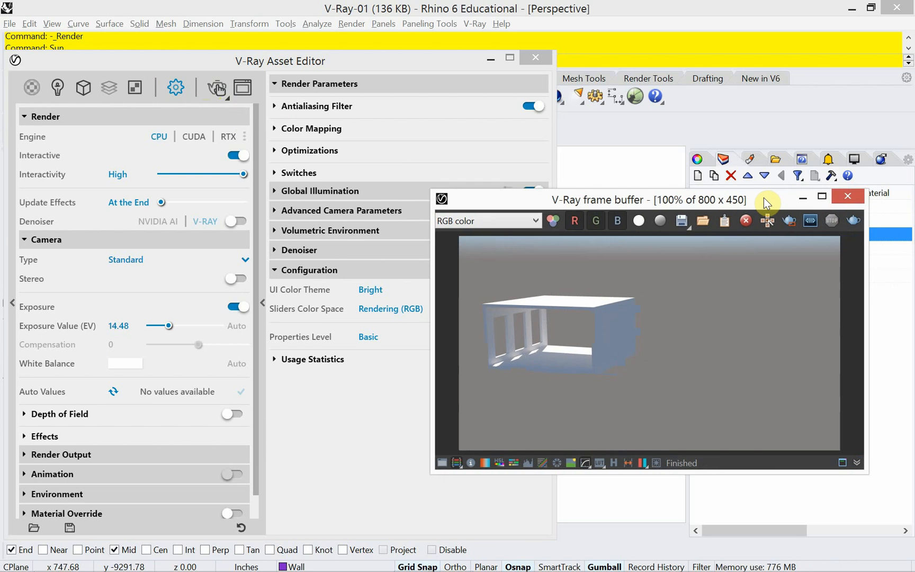
click(849, 198)
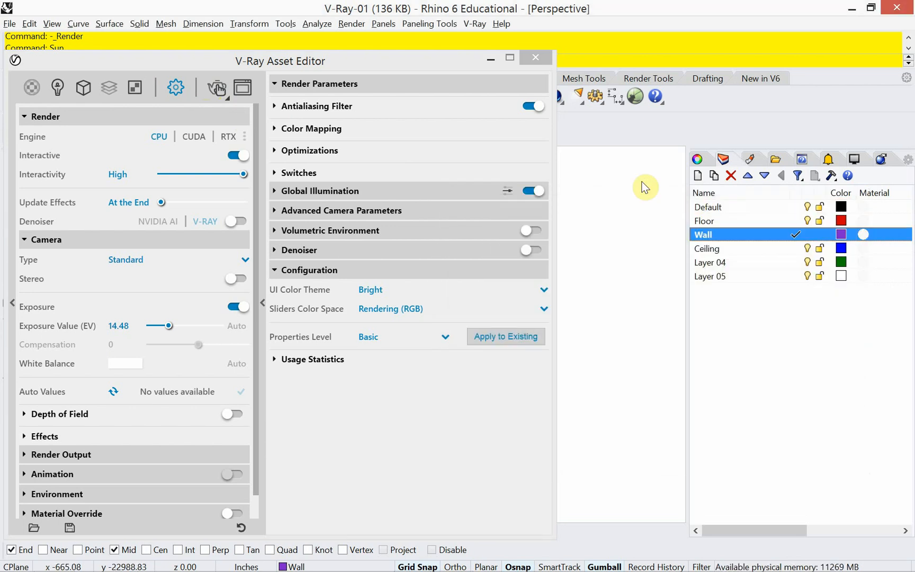
click(531, 55)
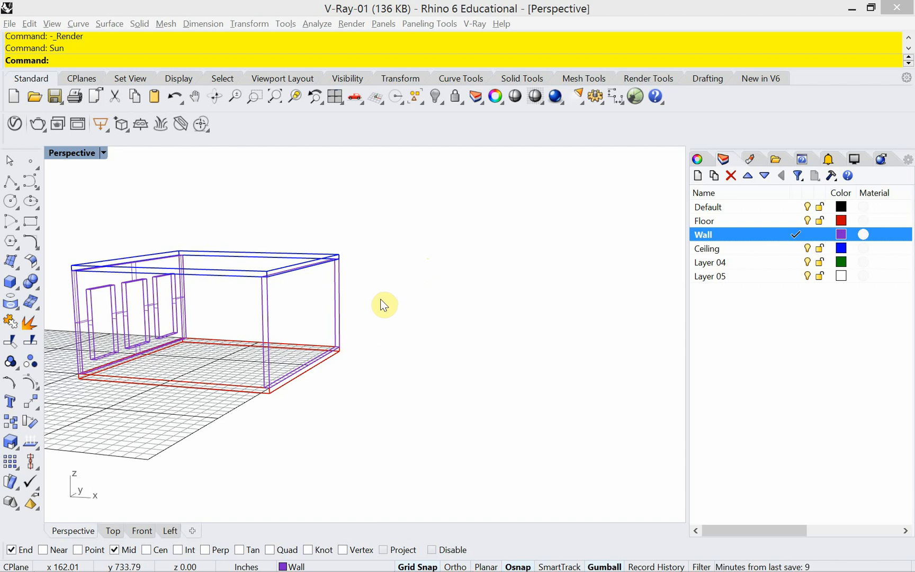
Orbit and zoom around the room in the Perspective viewport to examine it from low and high angles.
right_drag(377, 303, 397, 342)
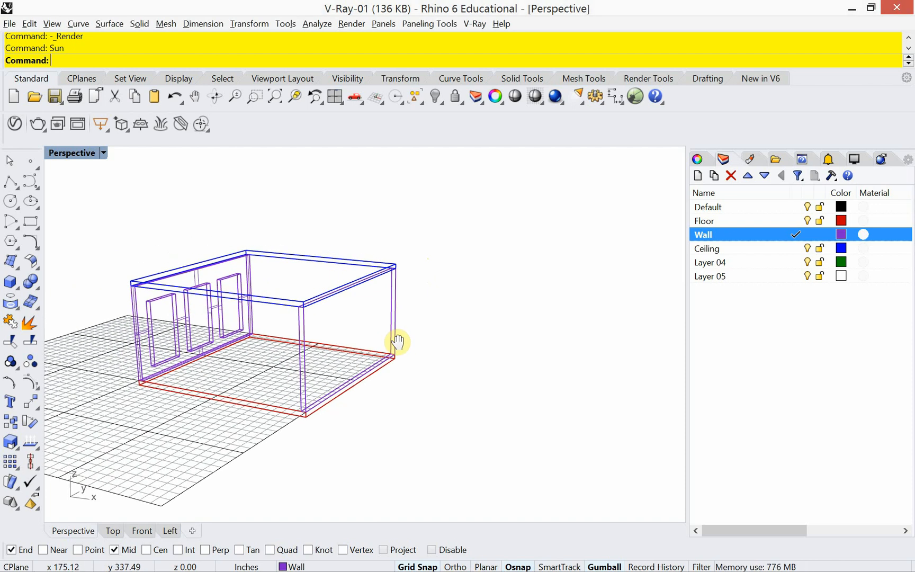
right_drag(338, 363, 442, 358)
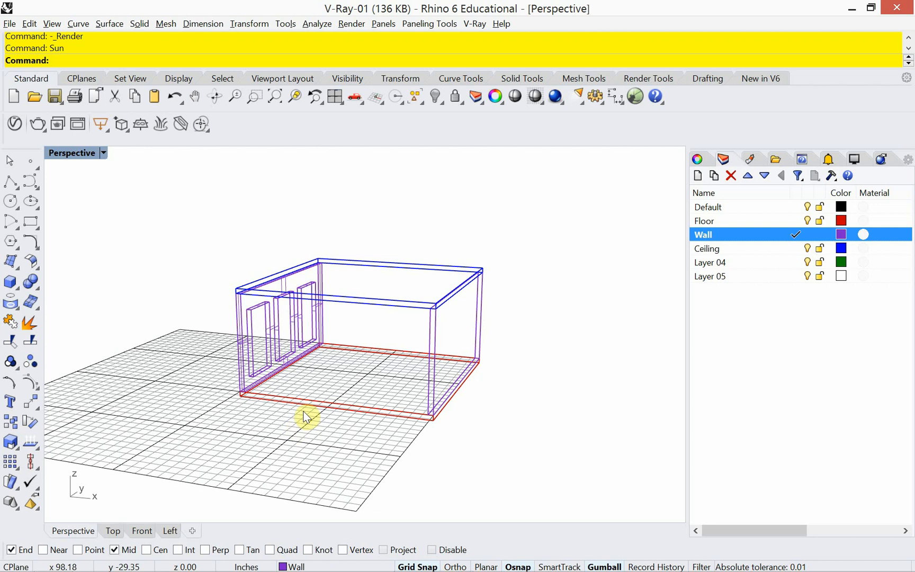
right_drag(309, 408, 322, 362)
scroll(322, 363, up, 10)
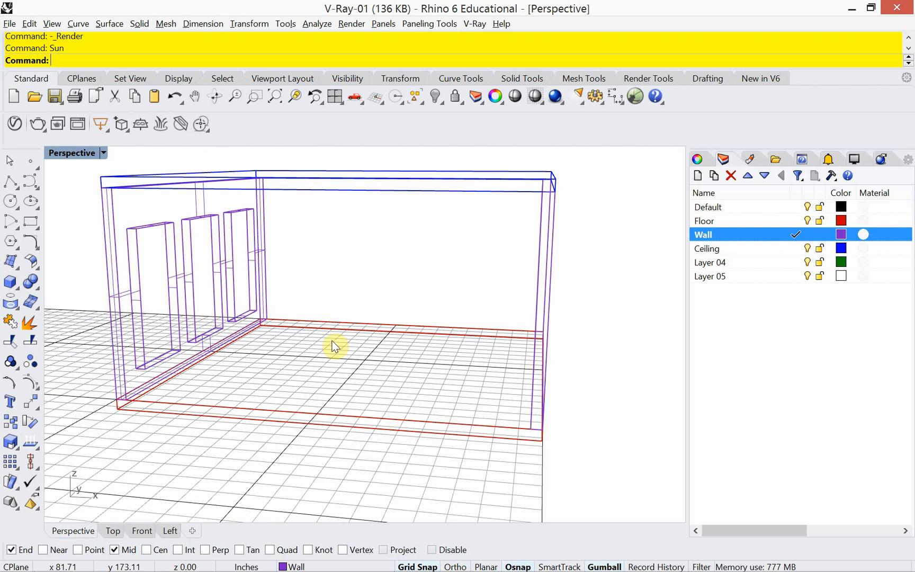
scroll(357, 303, down, 8)
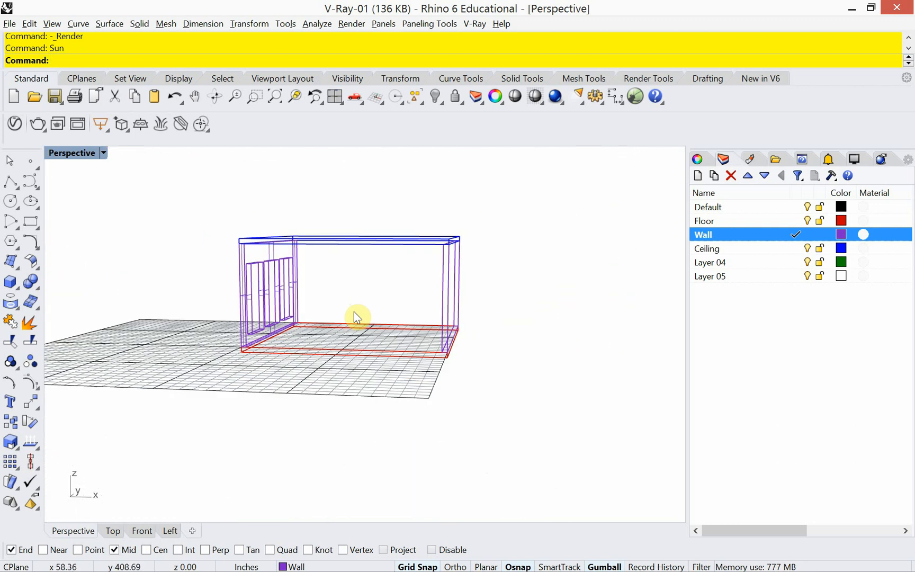
right_drag(353, 312, 327, 356)
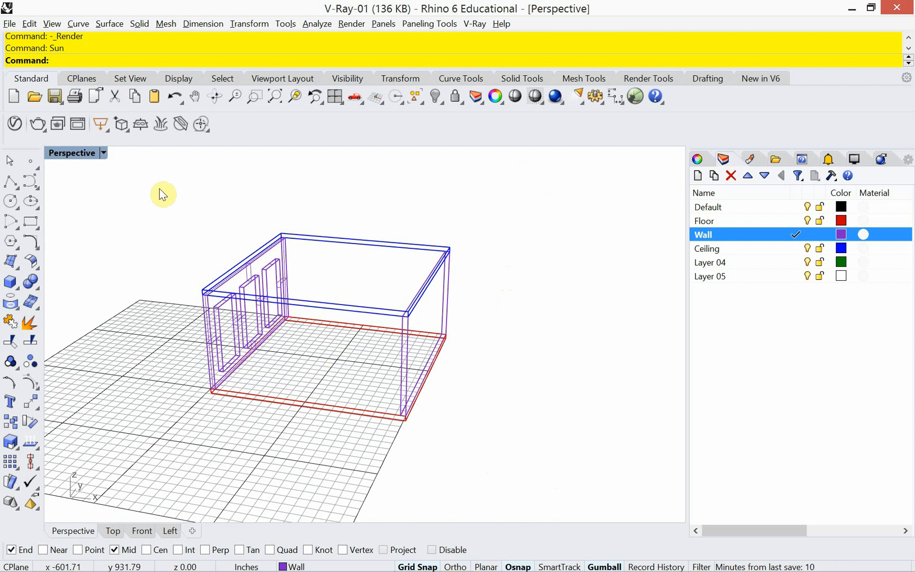
Show the Perspective viewport's camera in the four-viewport layout and fit its view cone in the Top, Front and Left viewports.
key(F6)
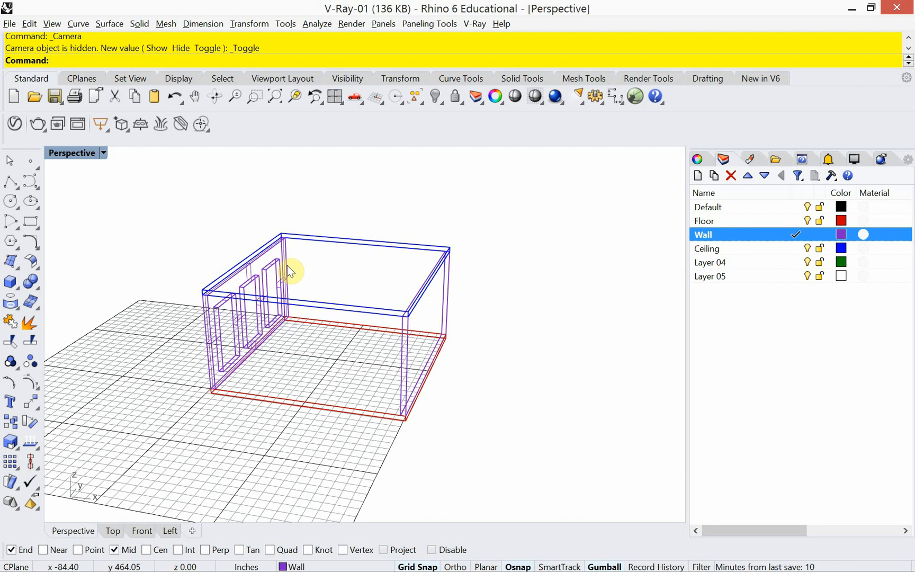
double_click(72, 153)
scroll(181, 262, down, 6)
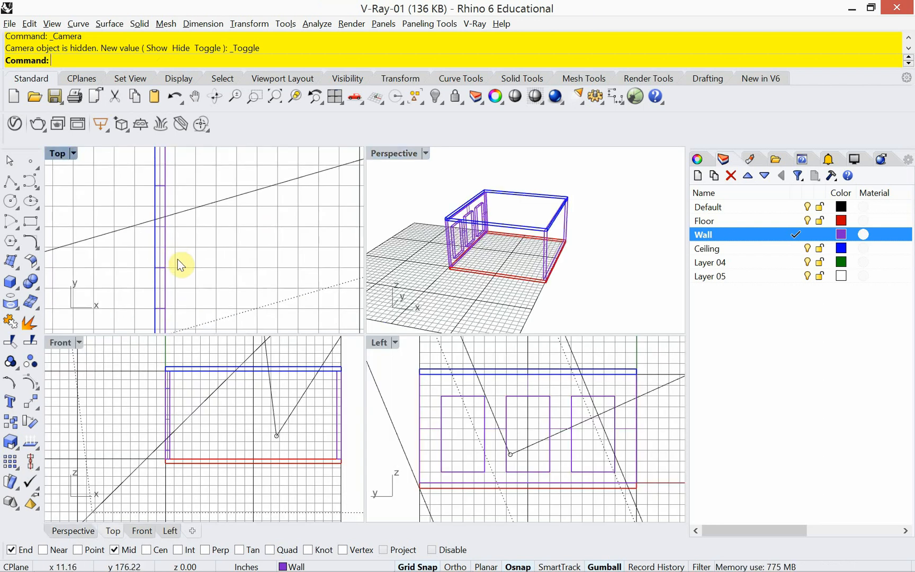
right_drag(202, 274, 205, 220)
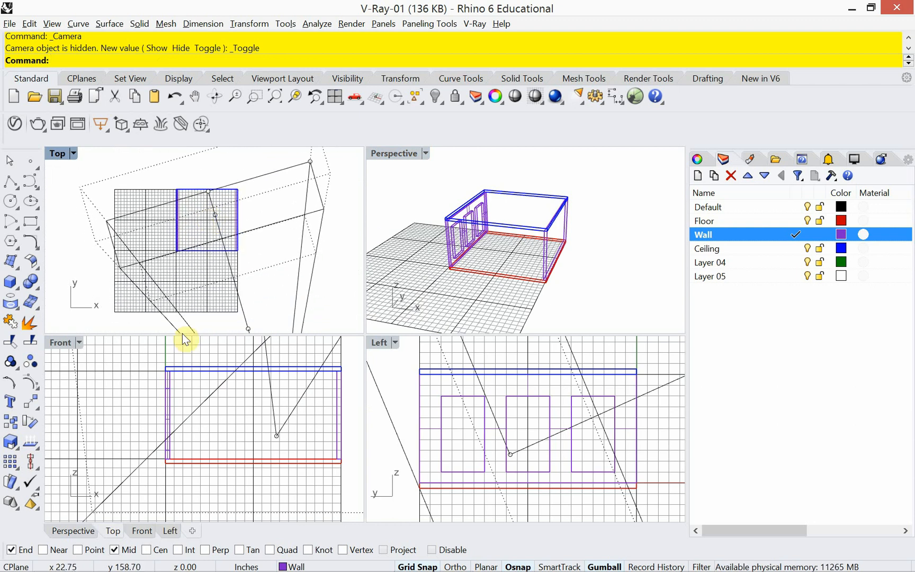
scroll(149, 435, down, 6)
scroll(150, 457, down, 2)
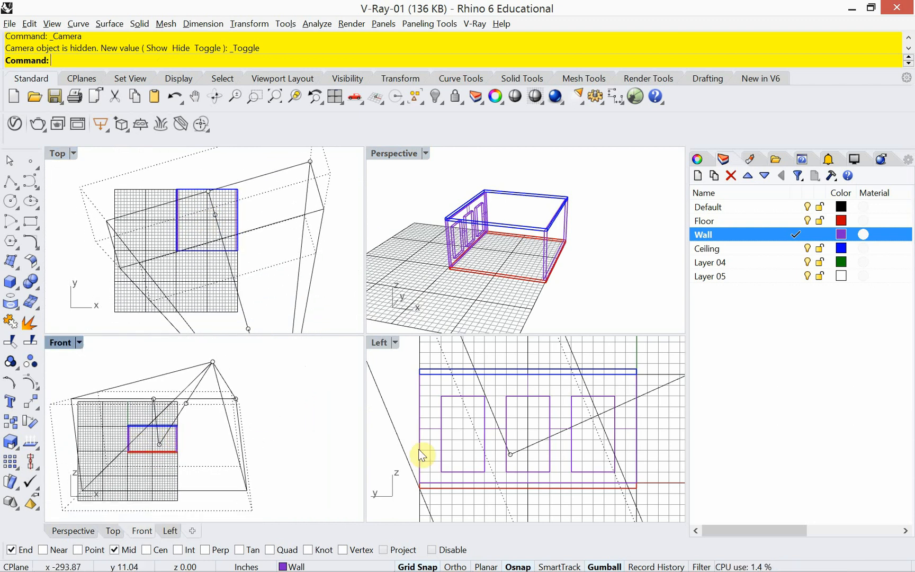
scroll(502, 455, down, 3)
scroll(500, 453, down, 5)
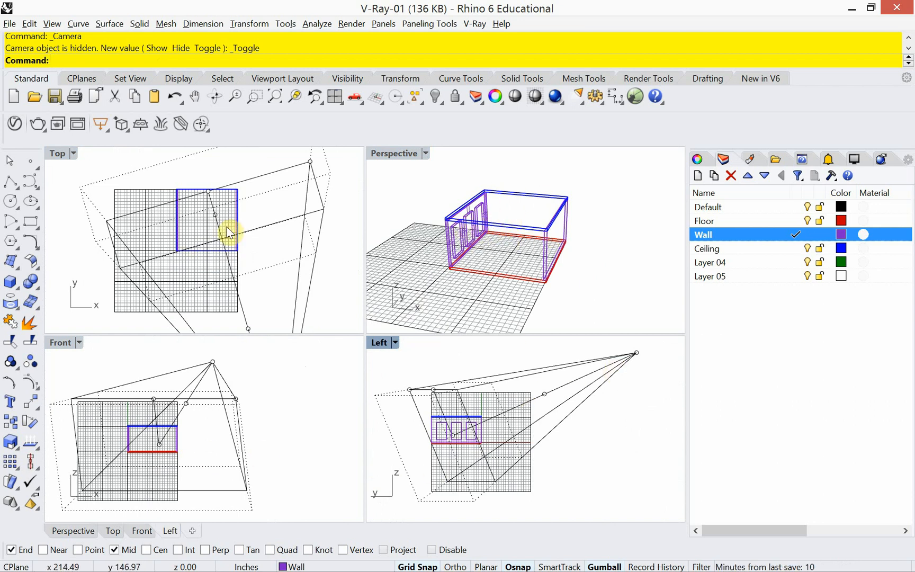
right_drag(255, 293, 244, 293)
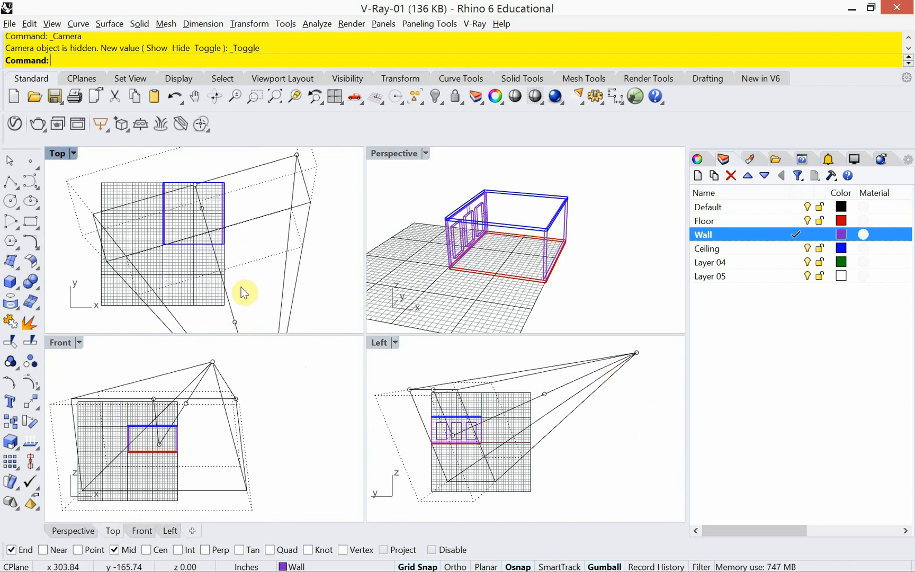
Turn off Grid Snap and Osnap, and move the camera location point lower and closer to the room in the Left viewport.
click(637, 353)
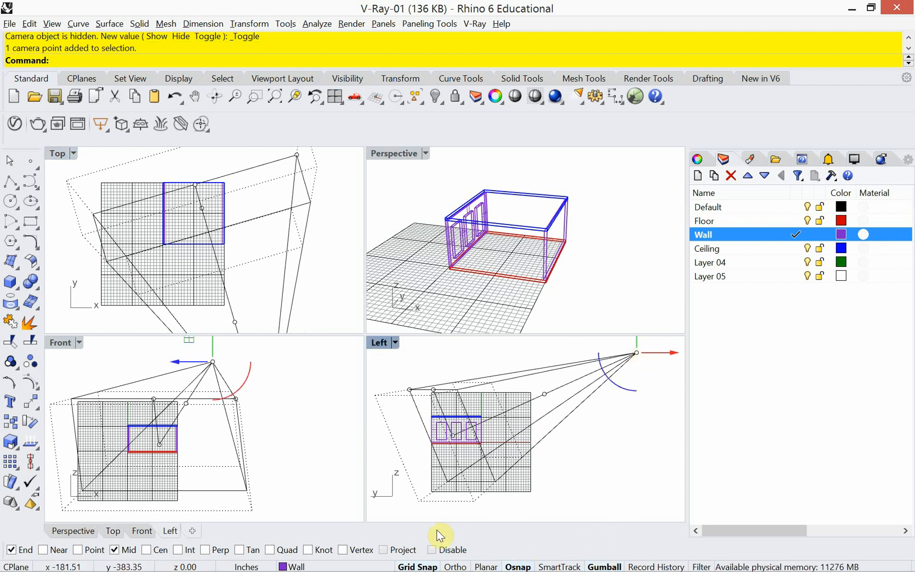
click(423, 567)
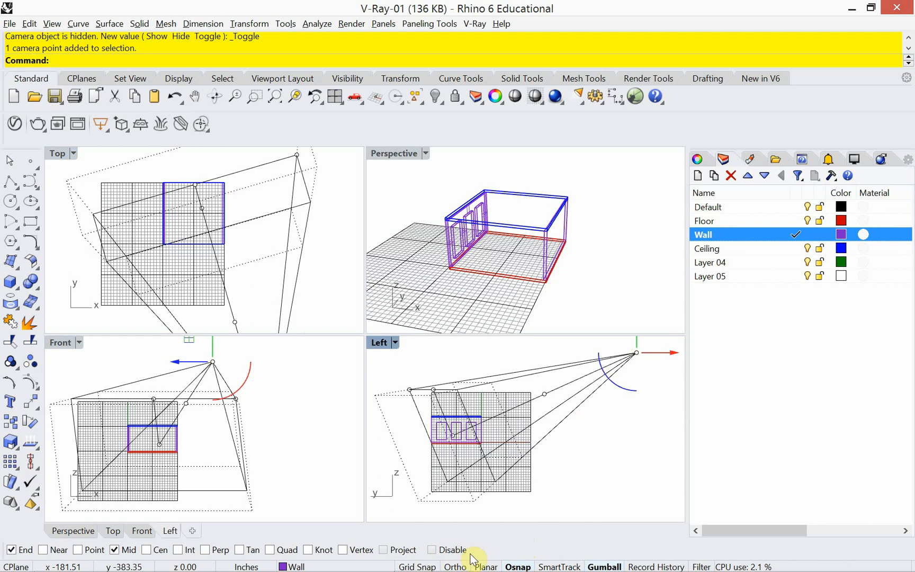
click(516, 567)
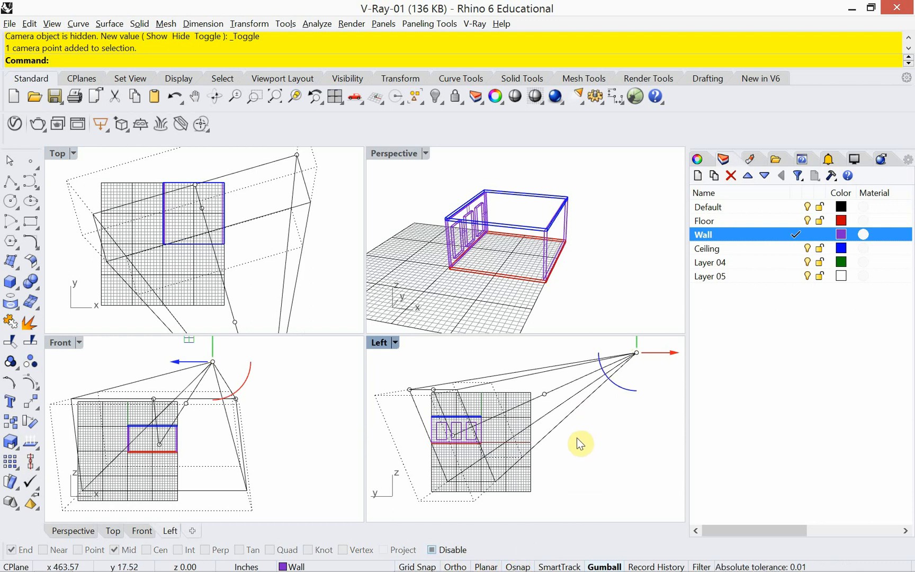
scroll(556, 437, down, 3)
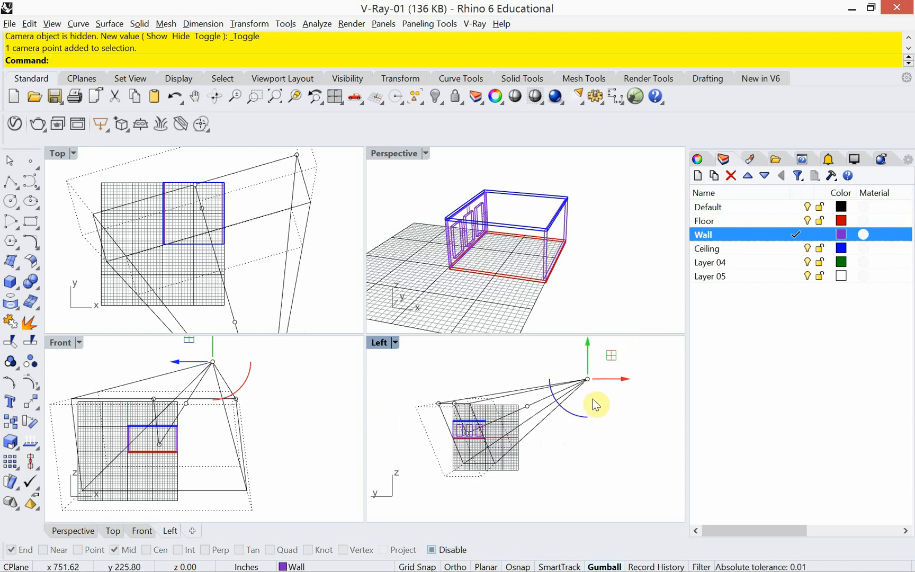
drag(608, 380, 534, 406)
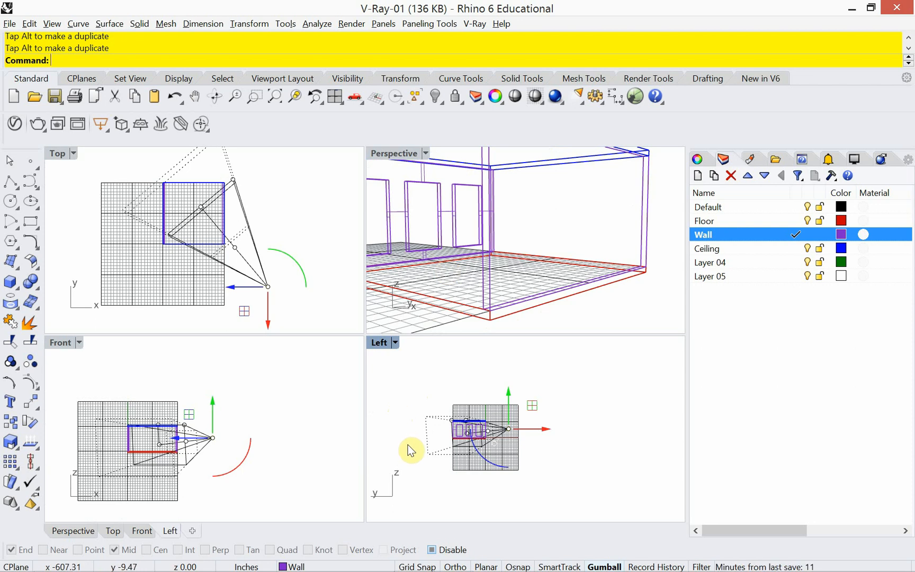
Move the camera's target point in the Left viewport past the far end of the room.
right_drag(426, 454, 426, 446)
scroll(436, 429, up, 10)
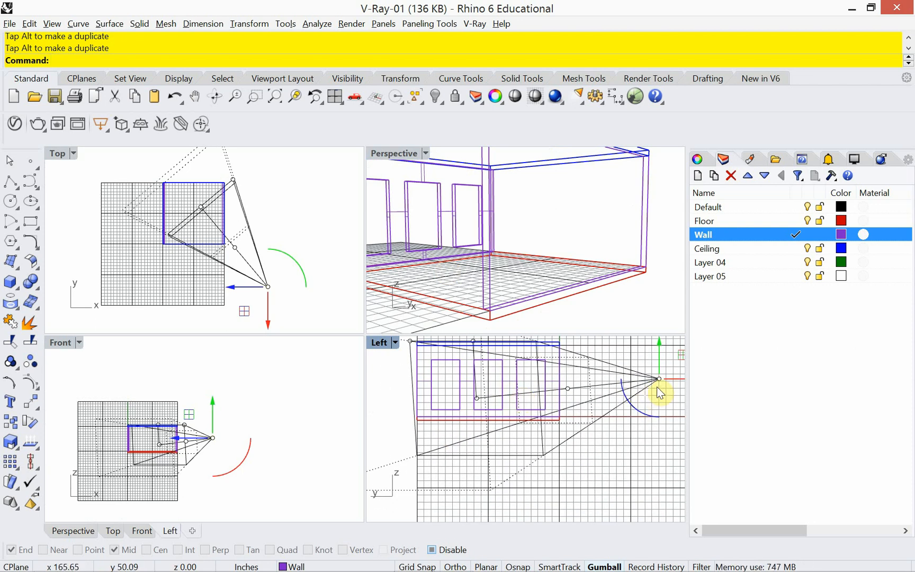
click(478, 399)
drag(478, 398, 398, 393)
scroll(402, 408, down, 4)
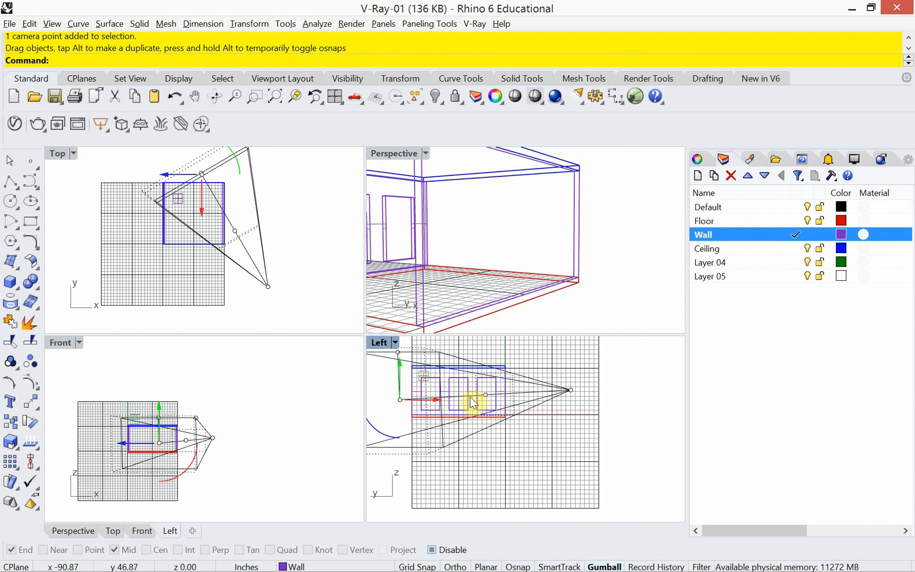
Roll the camera by moving its upper tilt point in the Left viewport.
right_drag(486, 392, 531, 406)
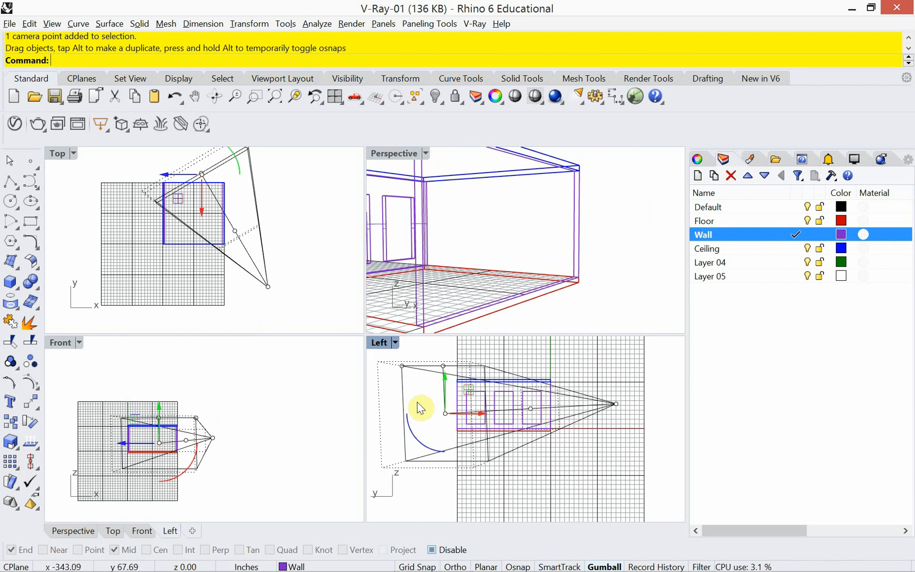
scroll(428, 396, up, 2)
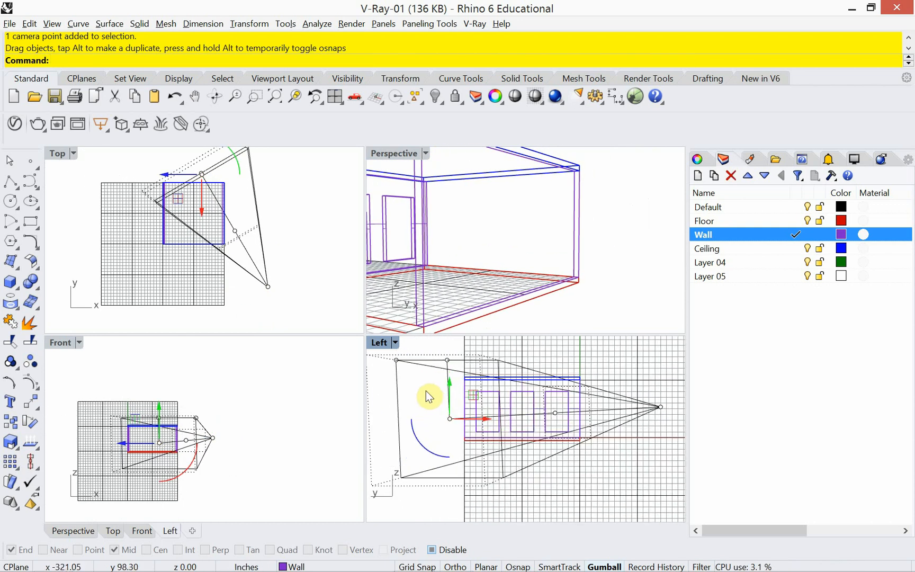
click(448, 360)
drag(448, 360, 484, 348)
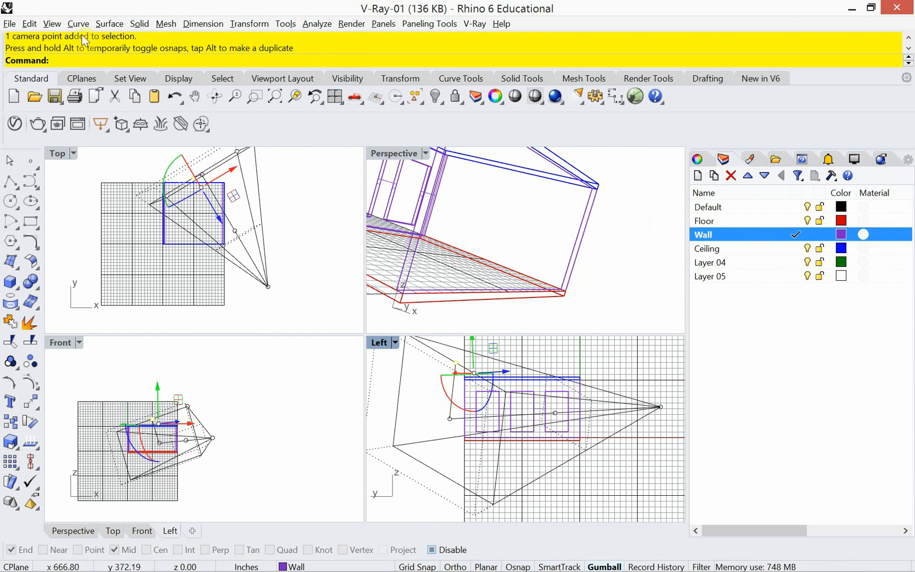
Undo the view change in the Perspective viewport that tilted the camera, and deselect the camera point.
click(53, 24)
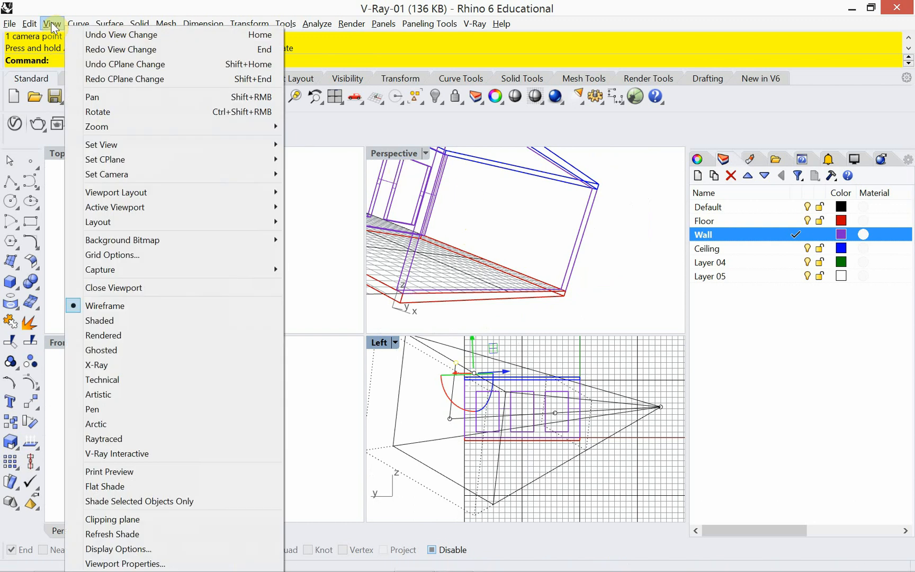
click(104, 36)
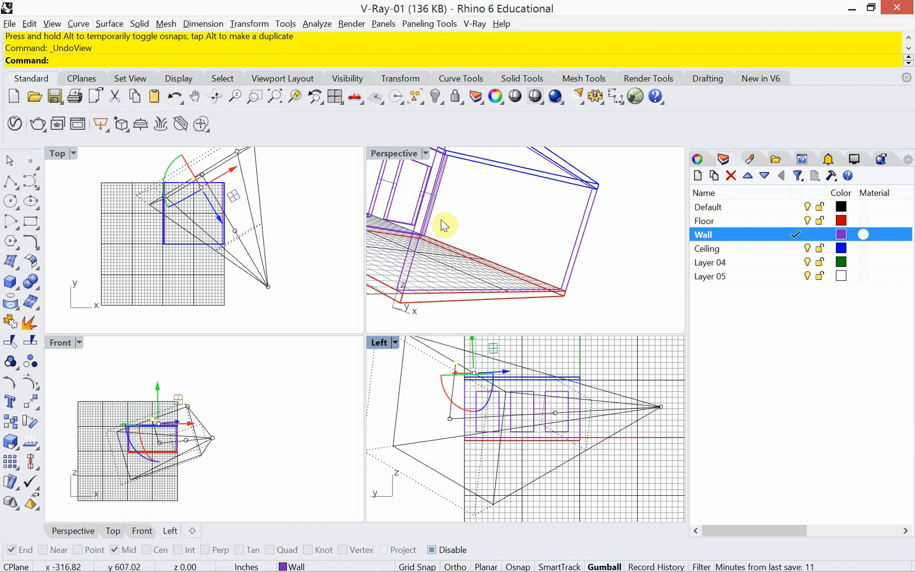
double_click(392, 153)
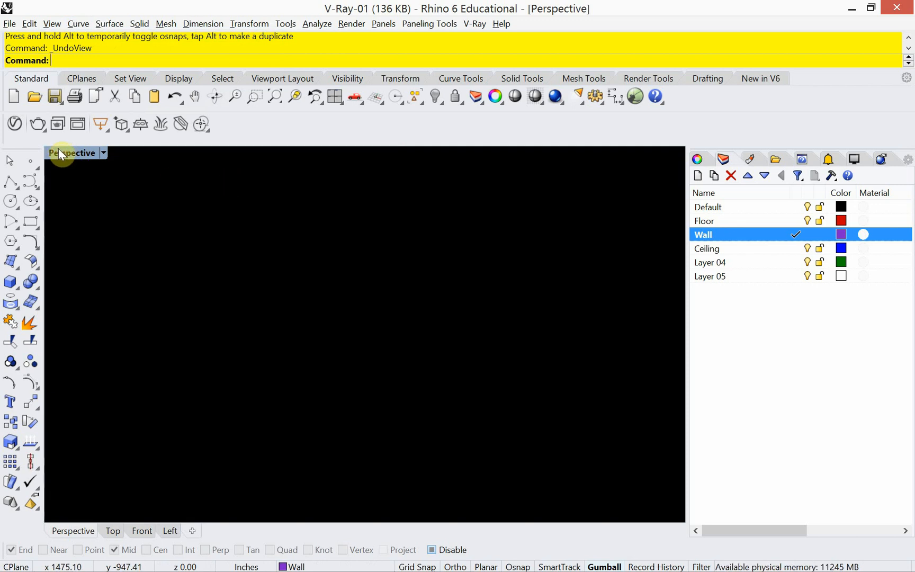
double_click(61, 151)
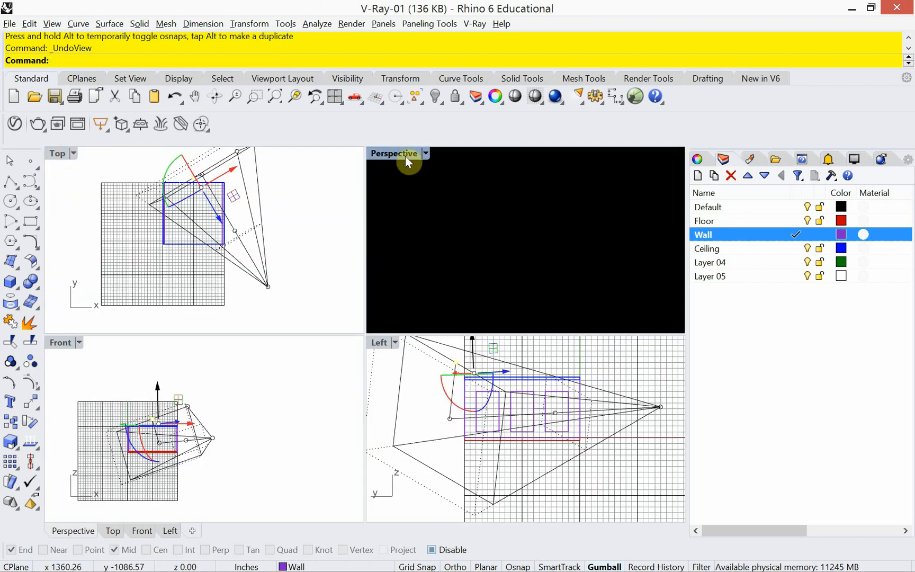
double_click(392, 154)
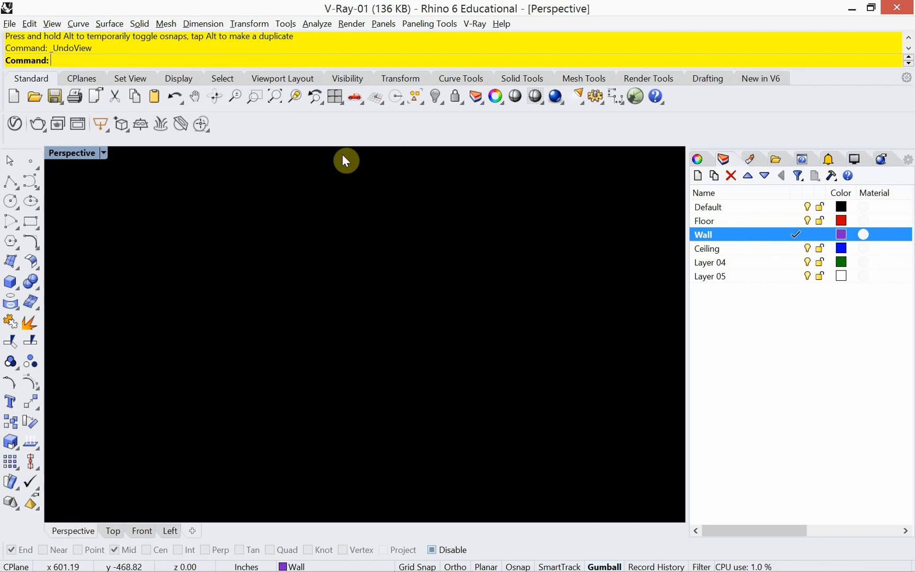
double_click(68, 154)
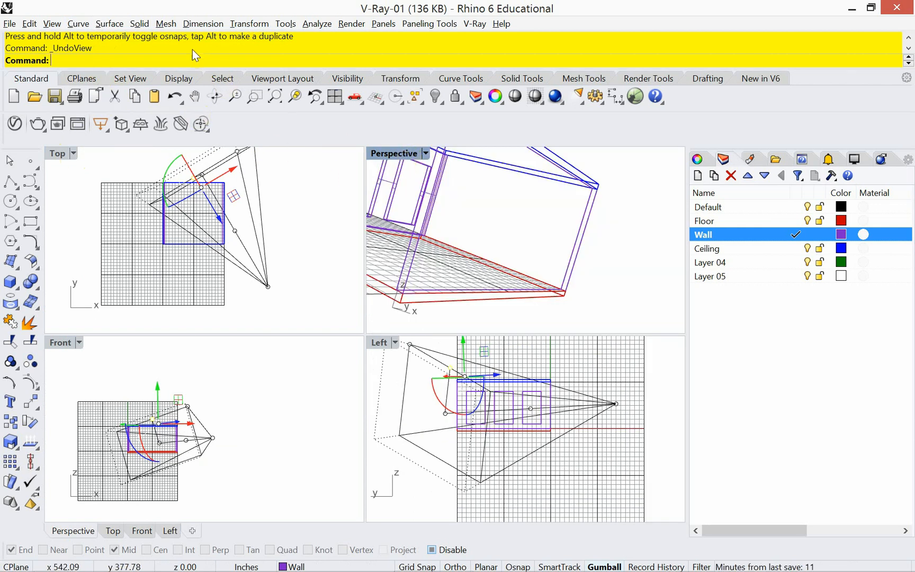
click(52, 23)
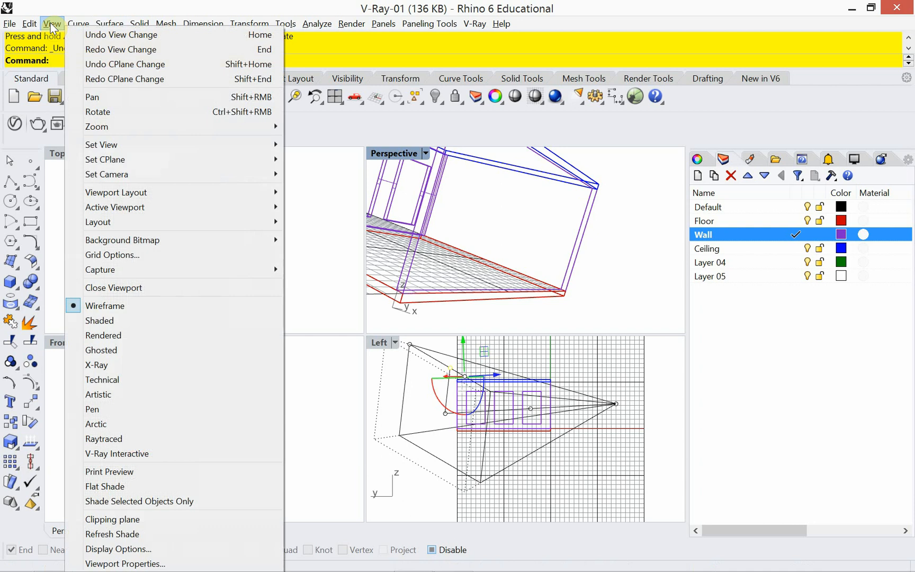
click(85, 34)
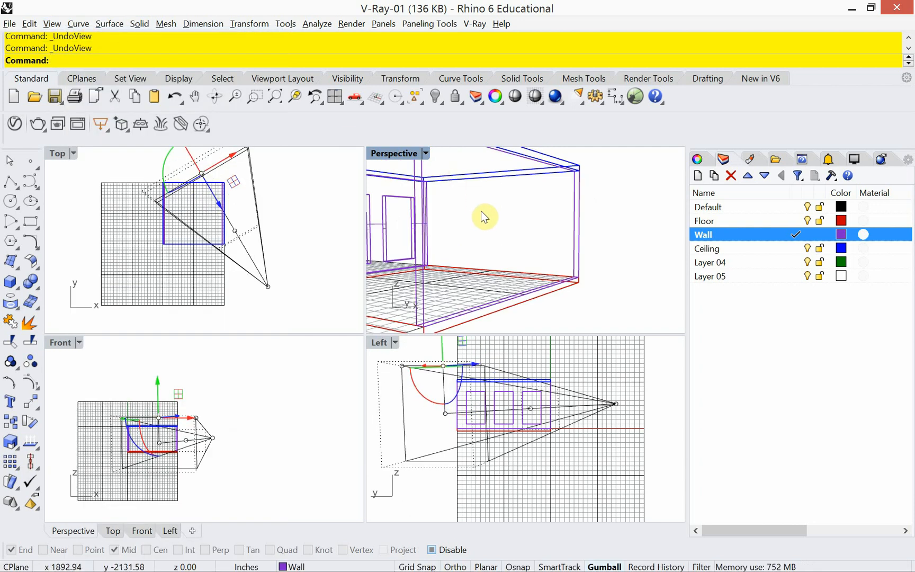
click(54, 24)
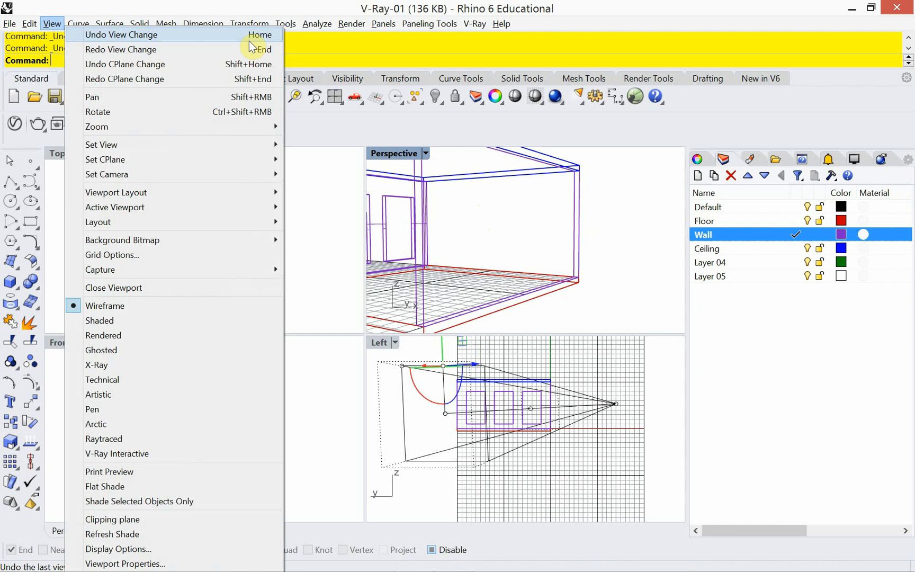
mouse_move(30, 22)
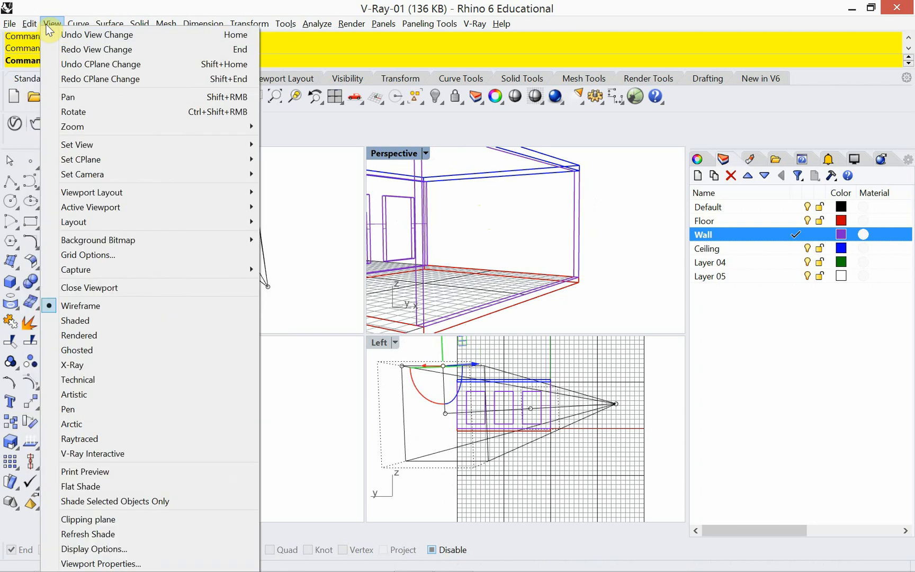
click(649, 447)
Move the camera location point inside the room near its open front, using the Left and Top viewports.
right_drag(580, 459, 582, 454)
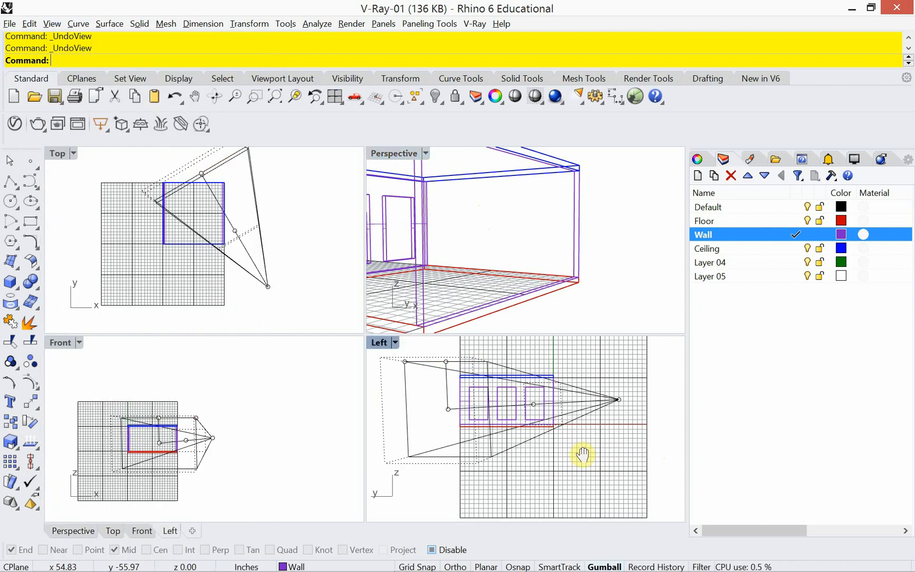
drag(620, 400, 548, 405)
right_drag(153, 266, 209, 287)
scroll(334, 282, up, 4)
right_drag(304, 281, 278, 305)
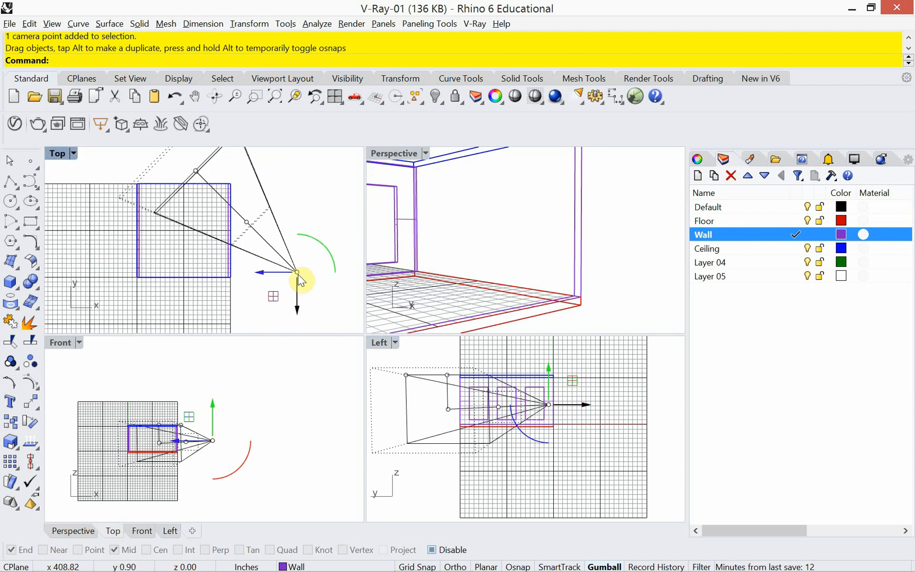
drag(298, 273, 214, 272)
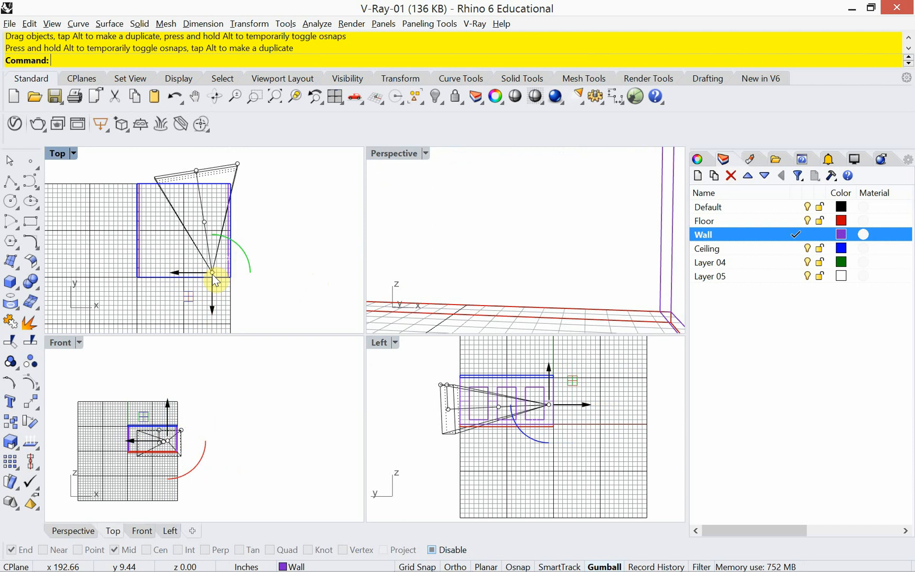
Raise the camera location point in the Left view to a height of about 53 inches.
scroll(435, 408, up, 8)
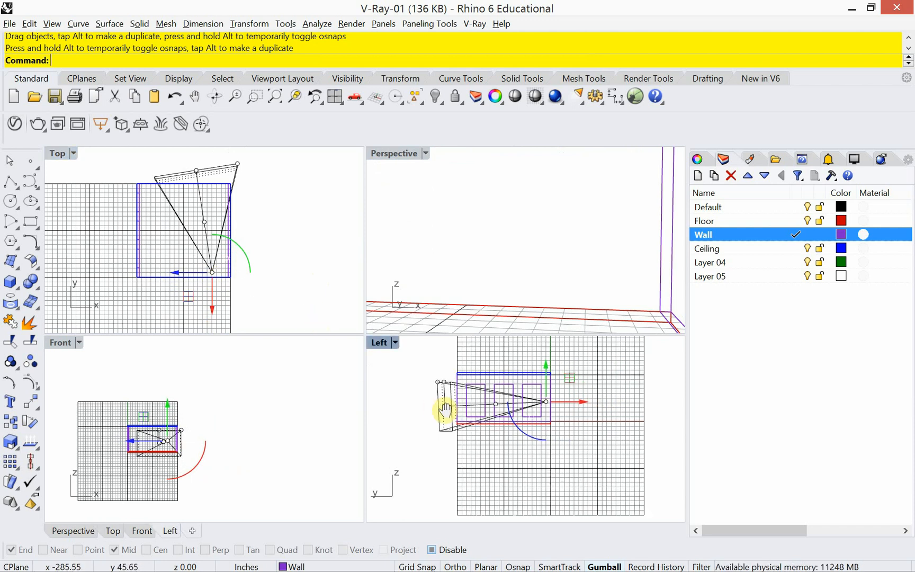
scroll(602, 435, up, 5)
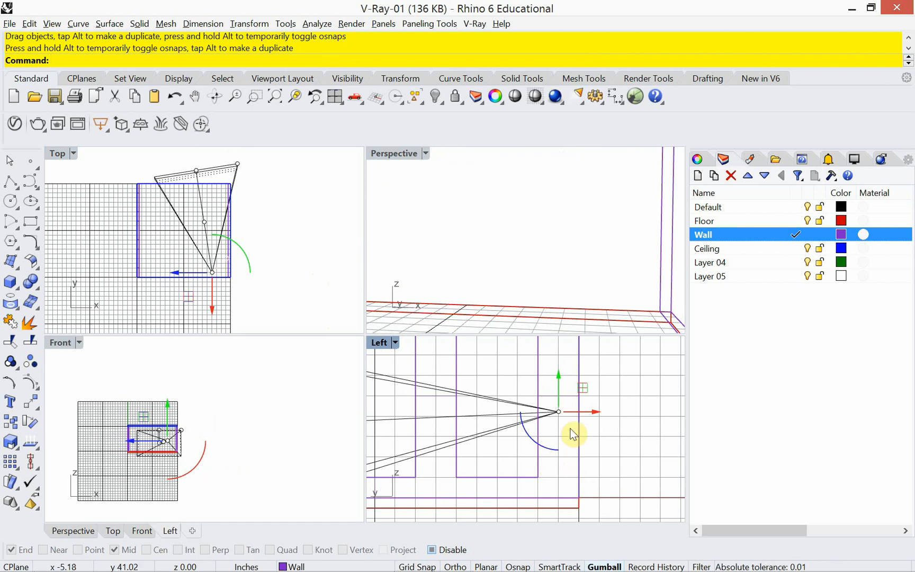
drag(558, 400, 560, 388)
scroll(572, 429, down, 6)
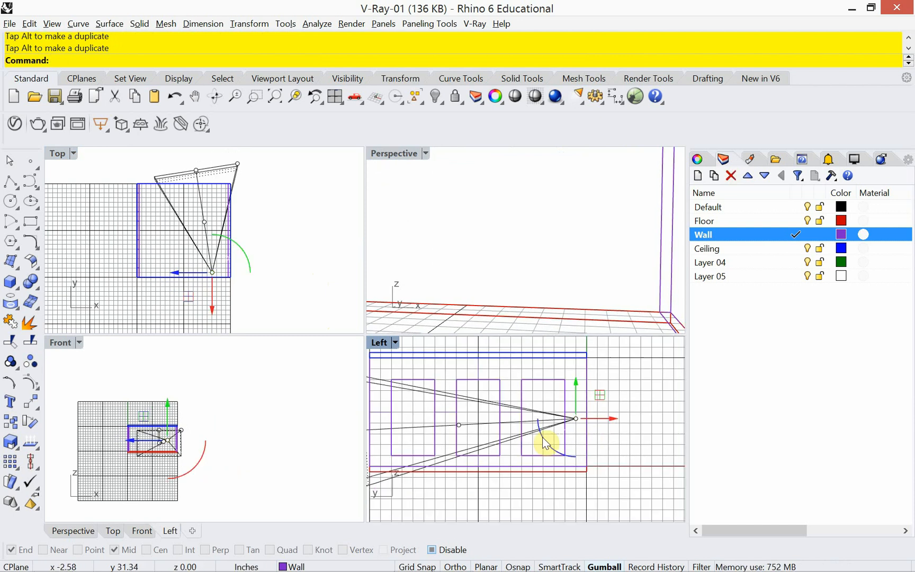
Raise the camera target point in the Left view to about 51.5 inches, nearly level with the camera.
right_drag(523, 439, 598, 433)
click(415, 426)
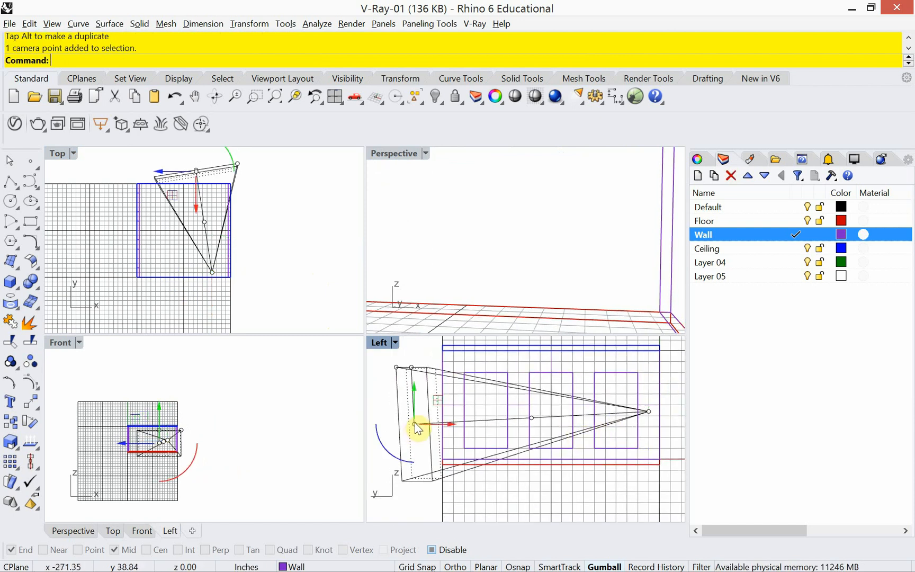
drag(417, 408, 416, 395)
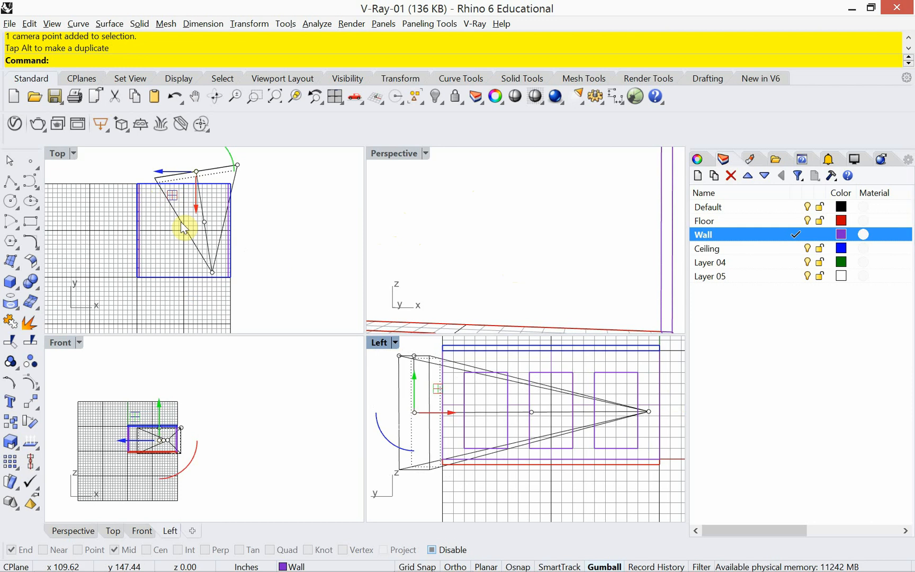
Set the Perspective viewport's camera lens length to 20 in the viewport properties.
right_drag(259, 228, 264, 259)
scroll(171, 230, up, 3)
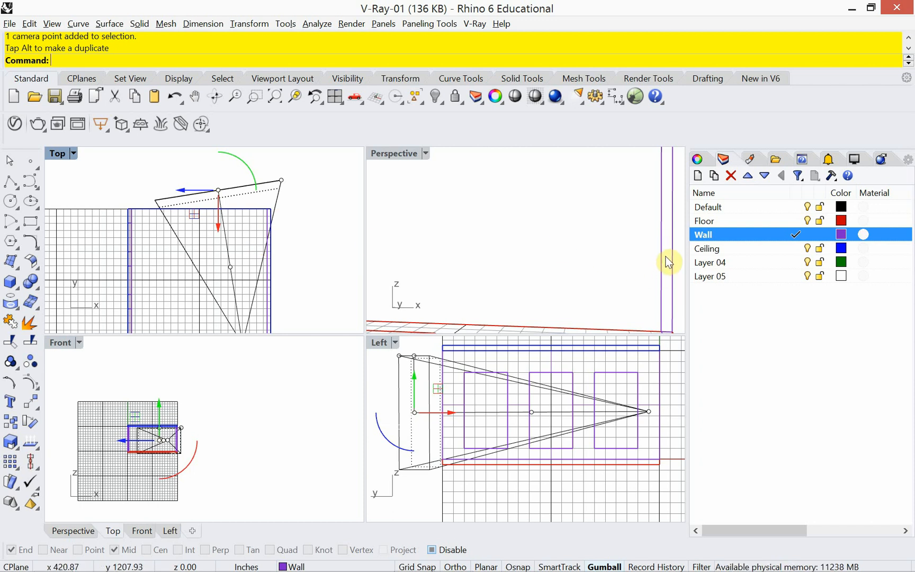
double_click(401, 155)
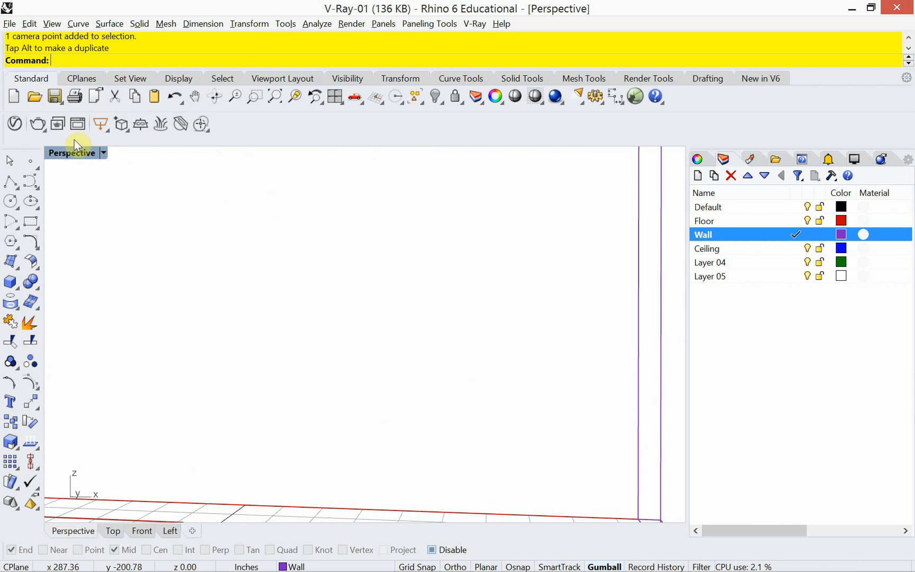
double_click(73, 153)
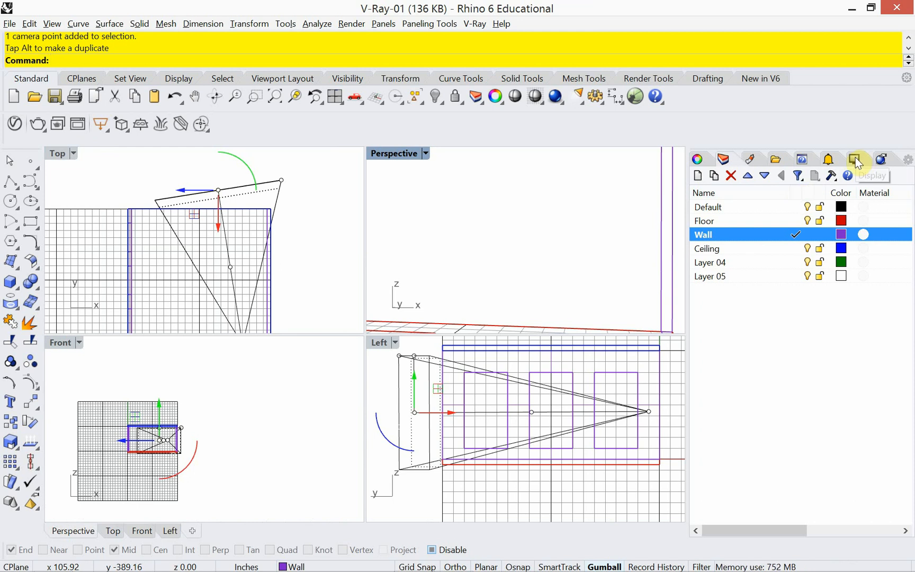
click(698, 160)
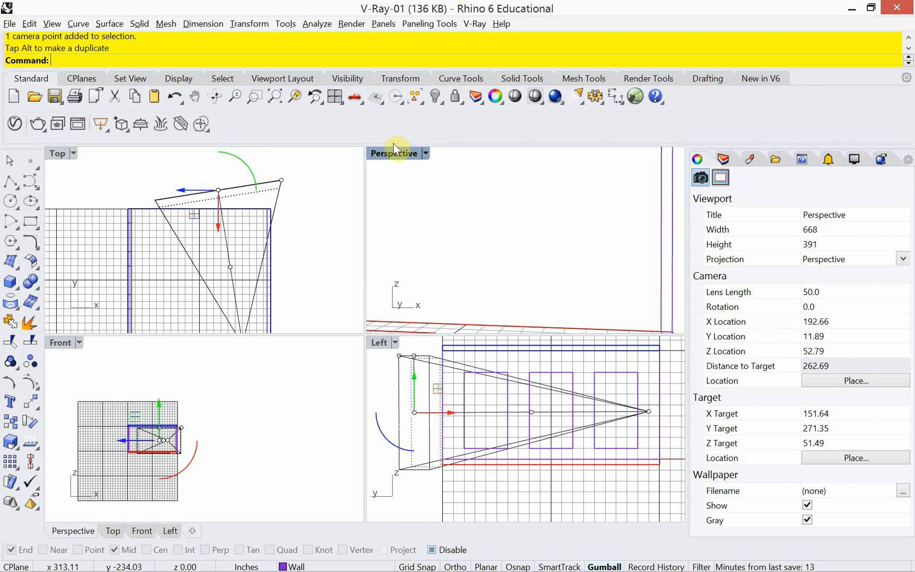
click(830, 295)
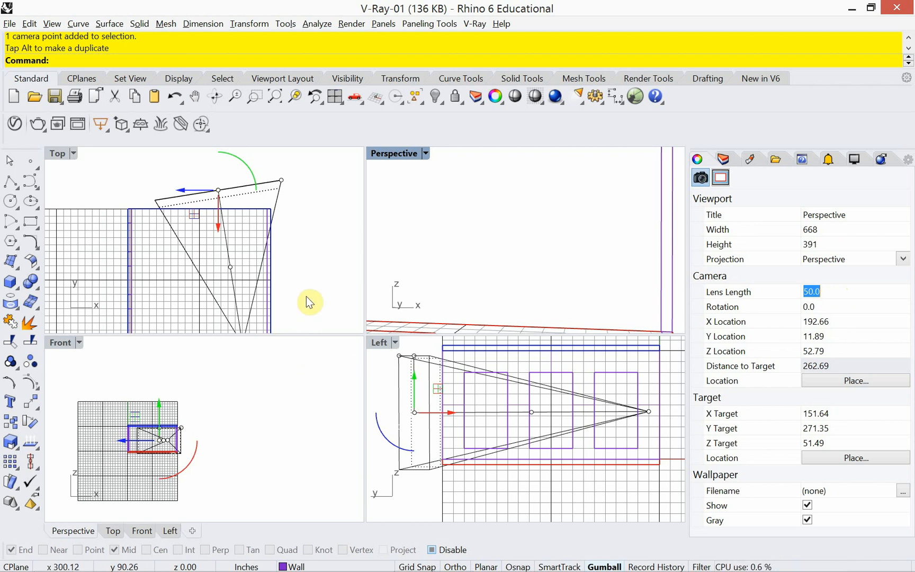
right_drag(297, 288, 291, 266)
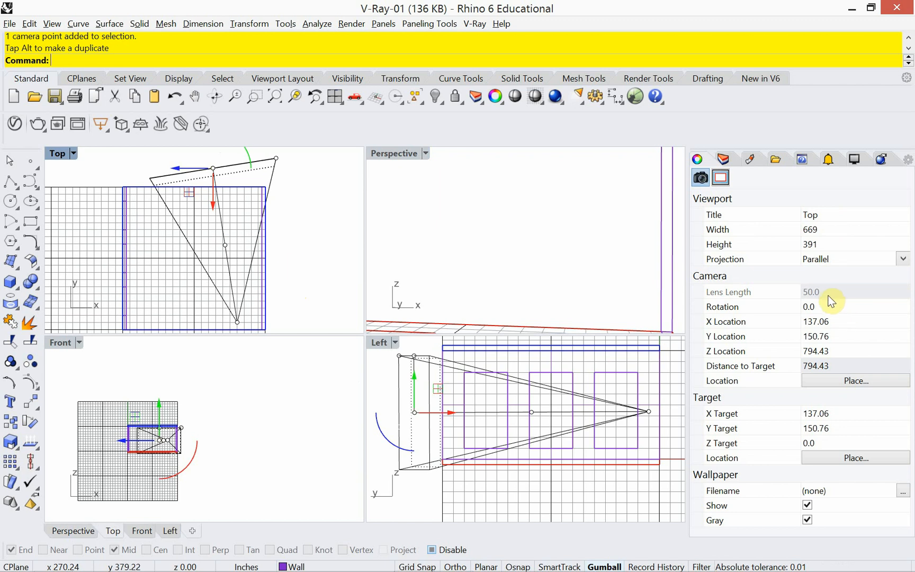
double_click(392, 154)
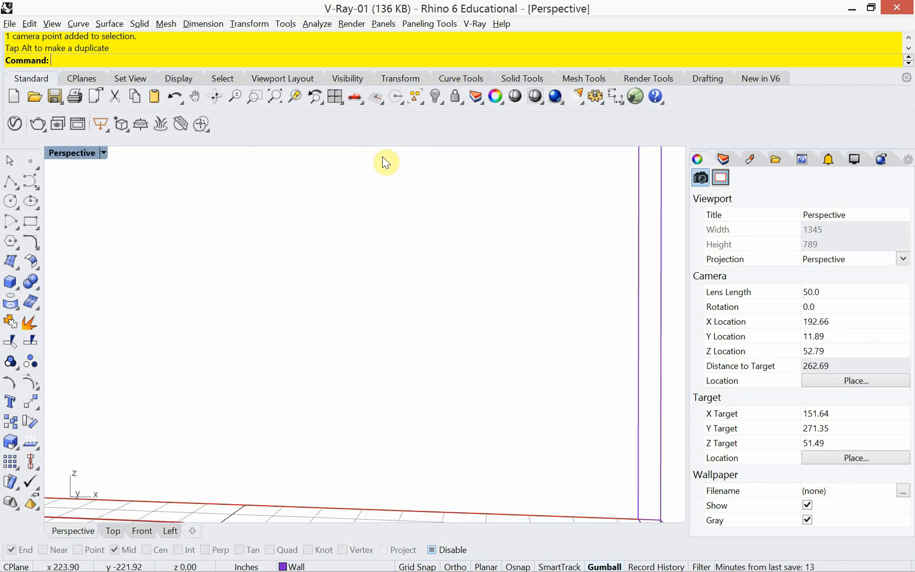
double_click(82, 150)
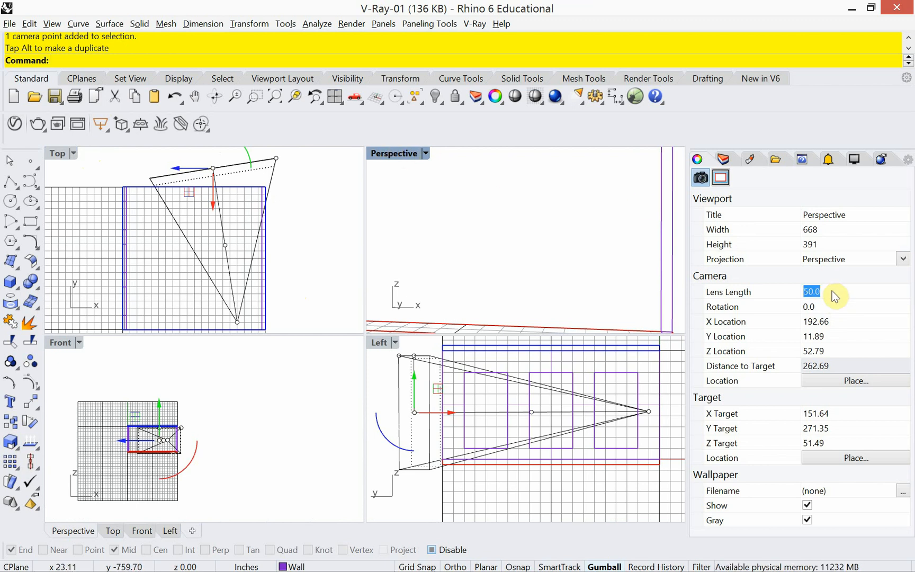
text(20)
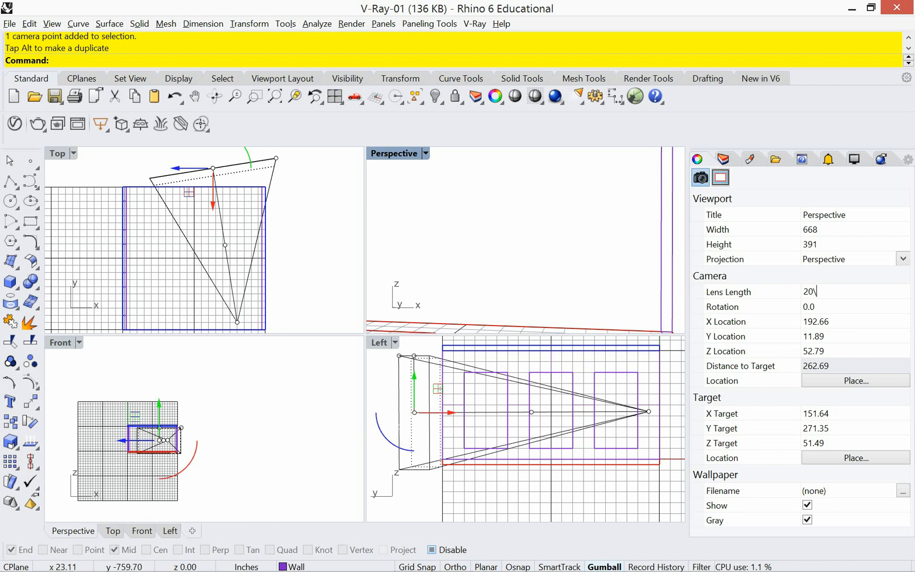
key(Return)
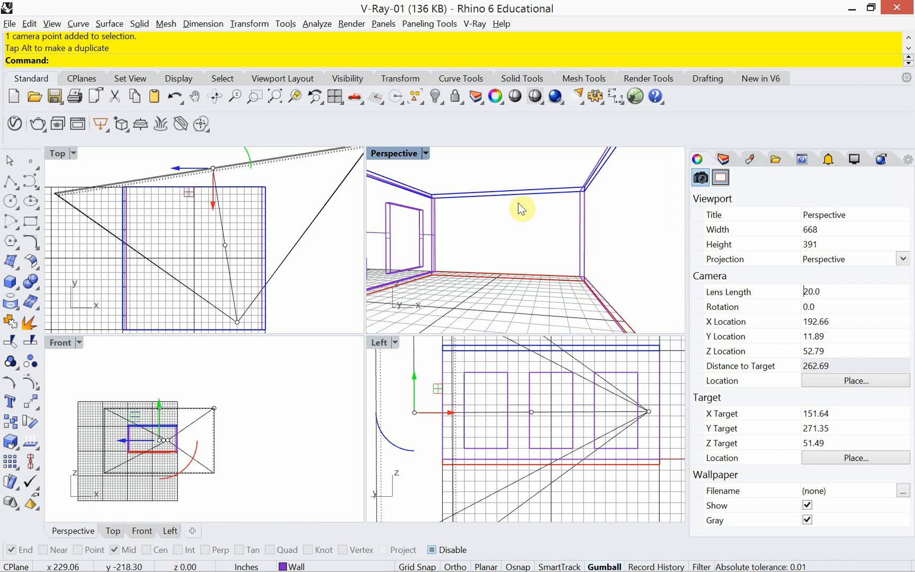
Switch the Perspective viewport to Shaded display mode and maximize it.
click(427, 154)
click(455, 156)
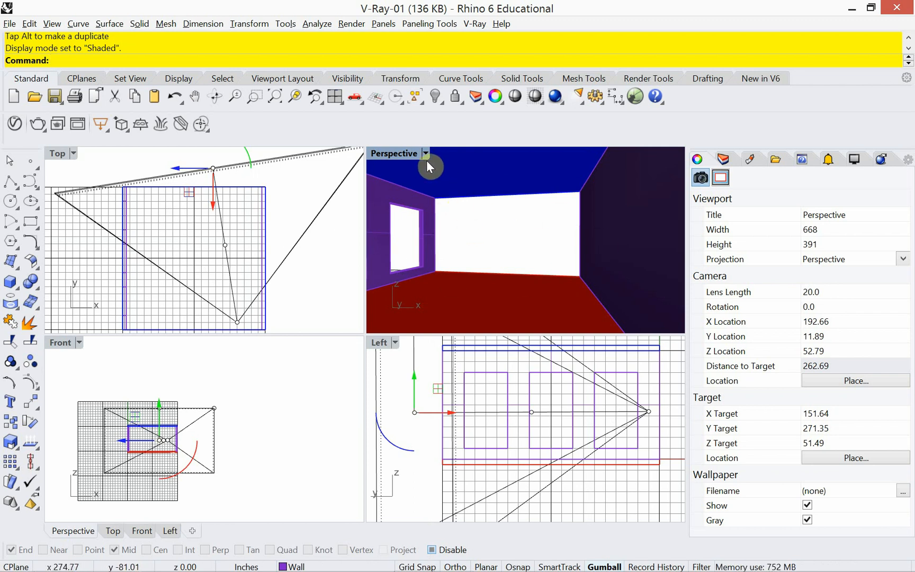
right_drag(231, 261, 221, 250)
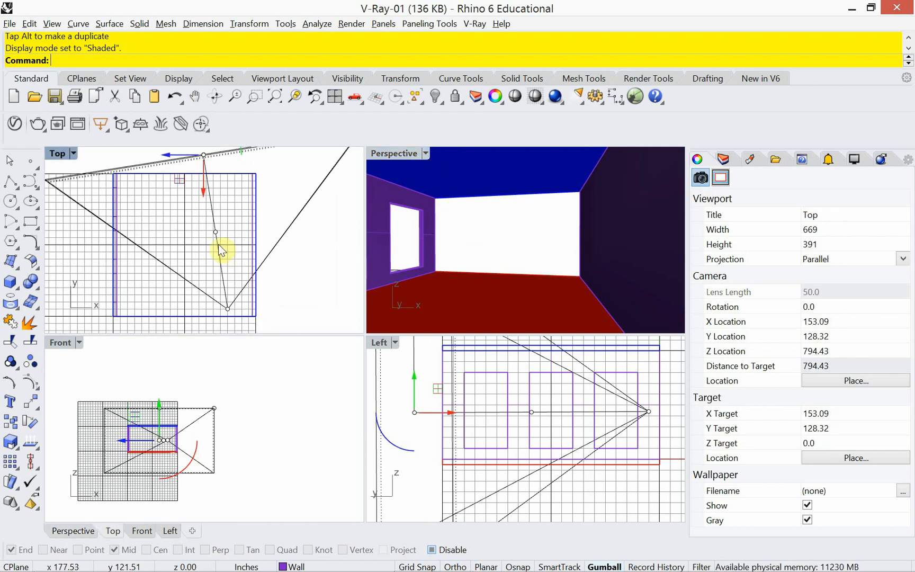
scroll(219, 247, down, 2)
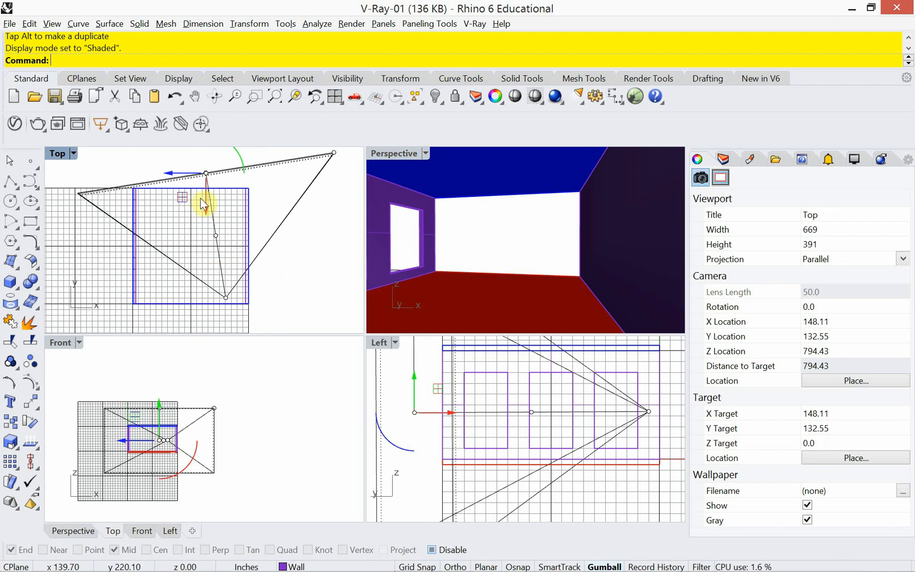
double_click(396, 153)
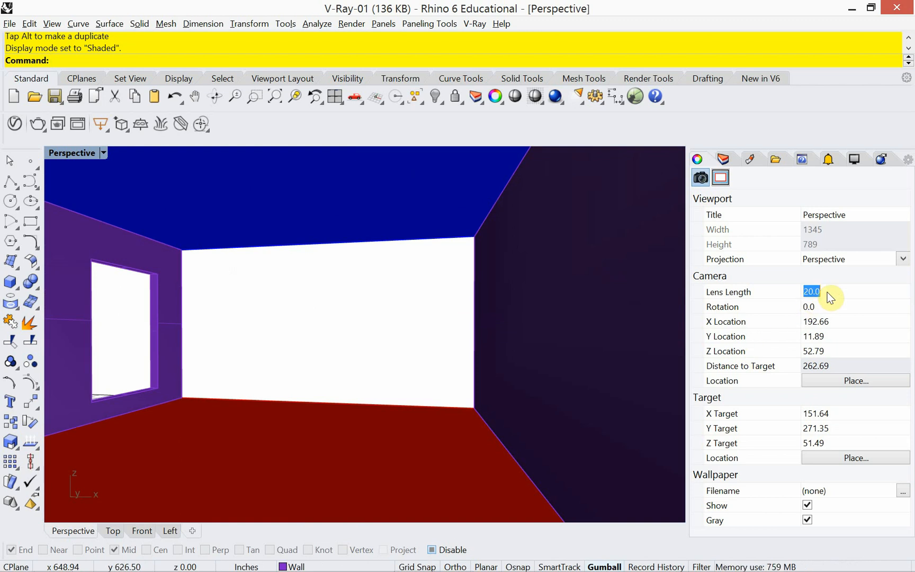
Try a lens length of 10 for the Perspective camera and return it to 20.
text(1)
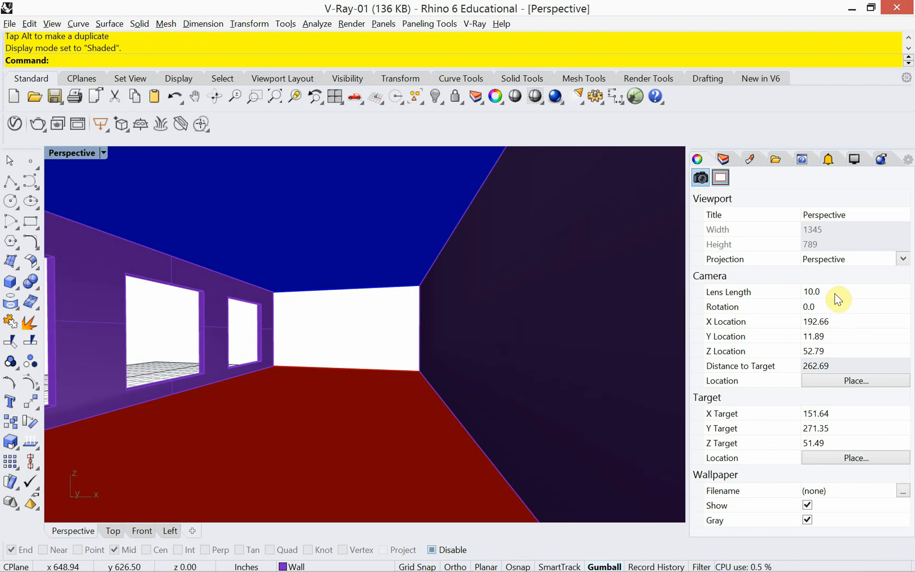
drag(832, 294, 800, 295)
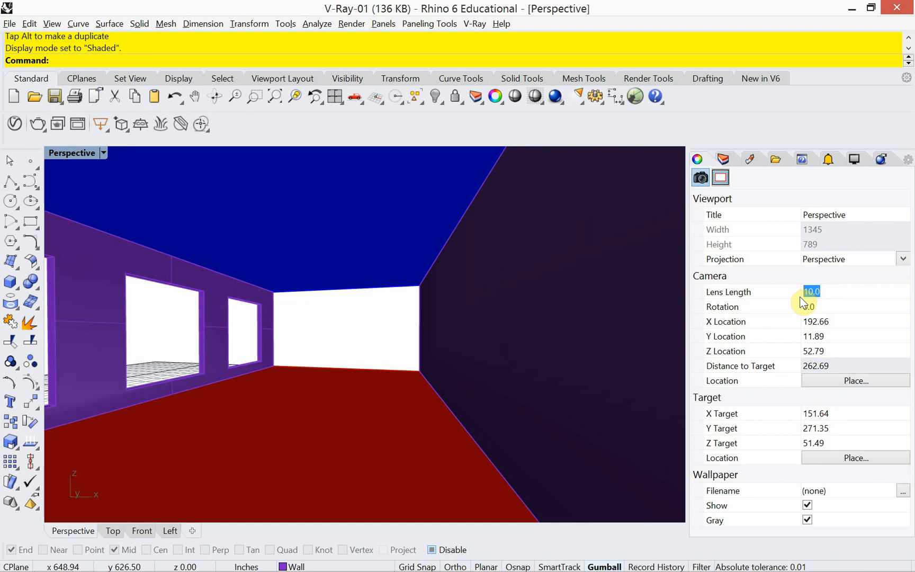
text(20)
key(Return)
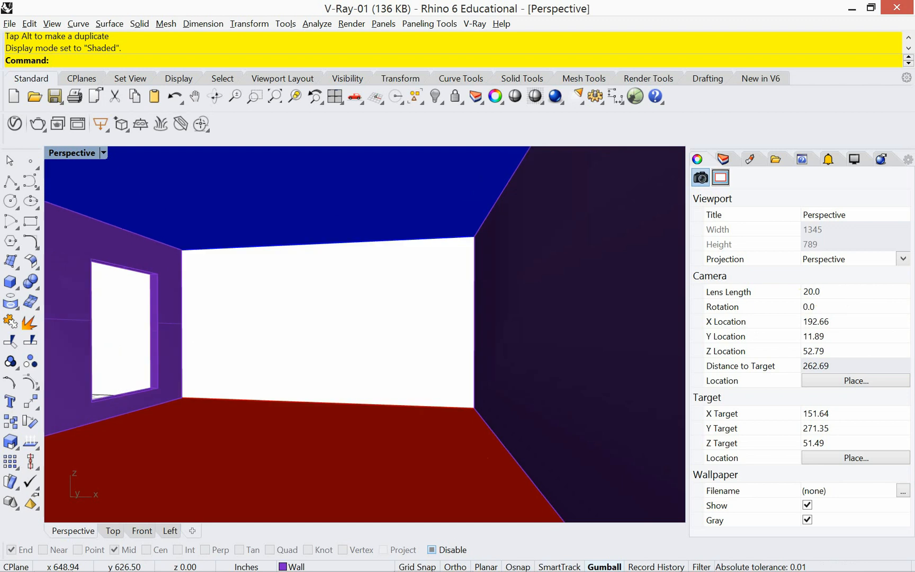
Compare lens lengths of 30 and 40 for the Perspective camera and restore it to 20.
drag(827, 294, 777, 296)
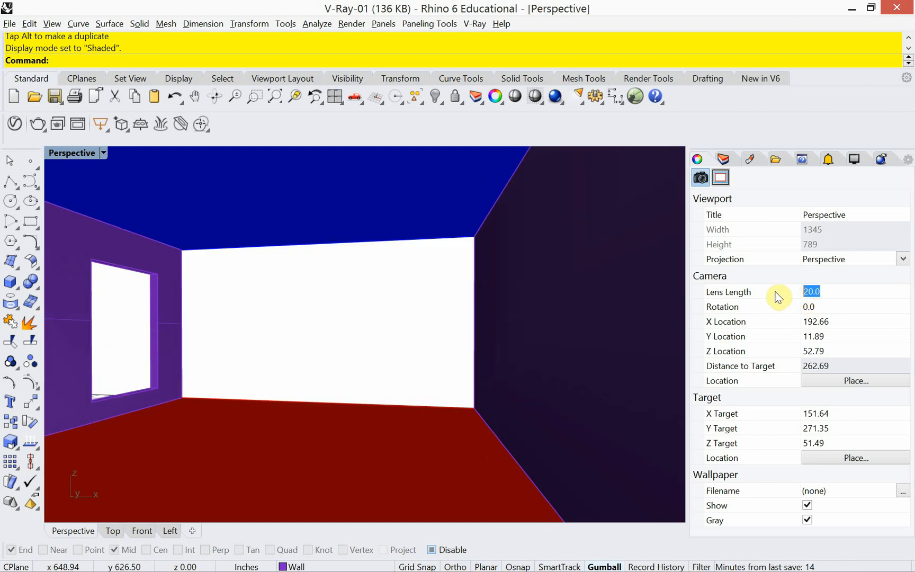
text(30)
key(Return)
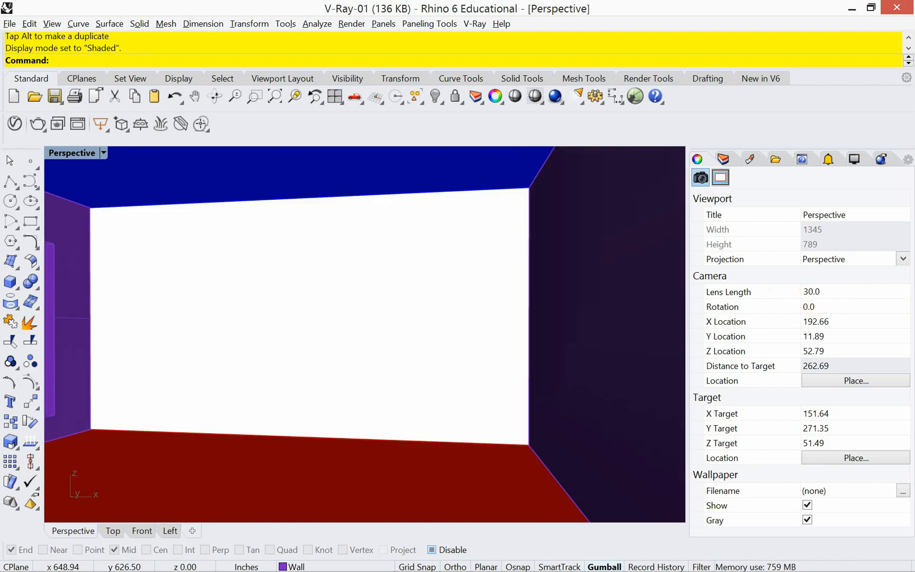
drag(840, 295, 794, 290)
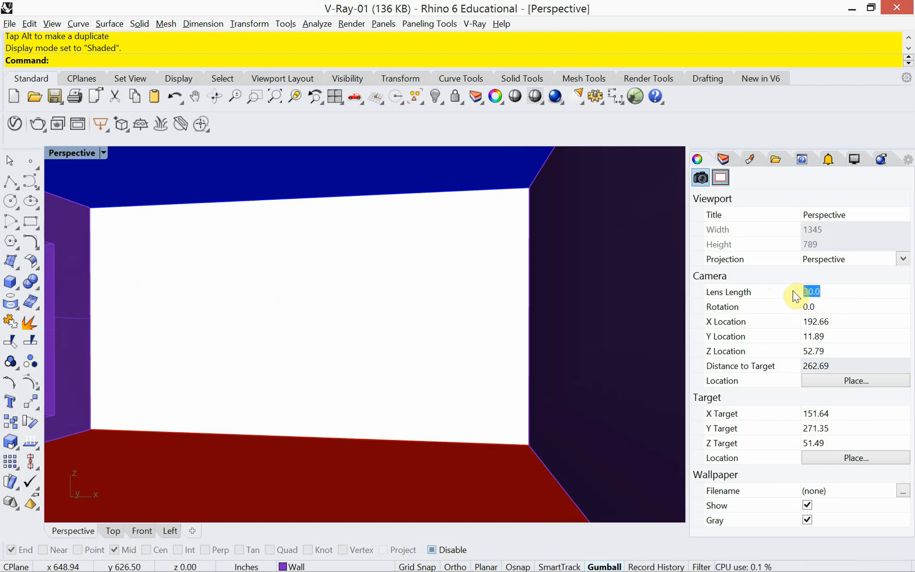
text(40)
key(Return)
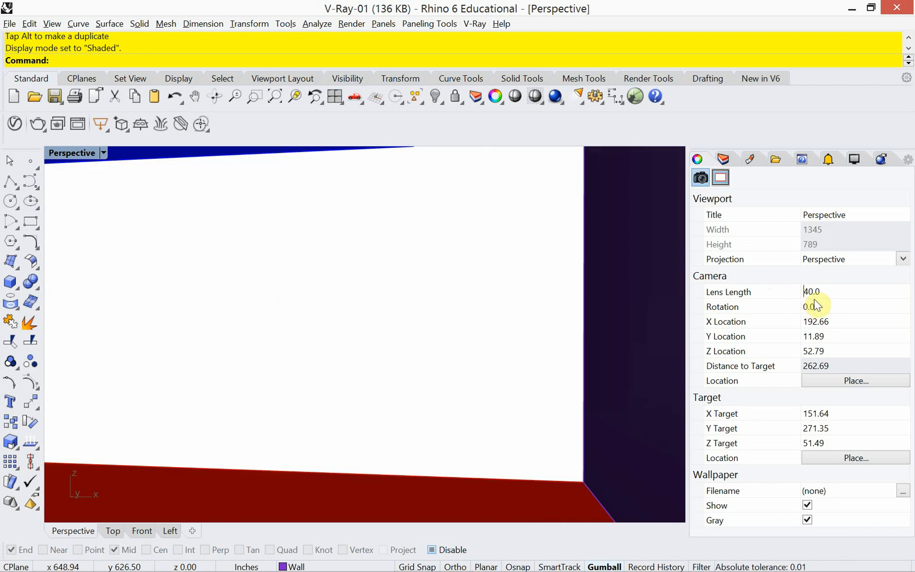
drag(828, 295, 785, 290)
text(20)
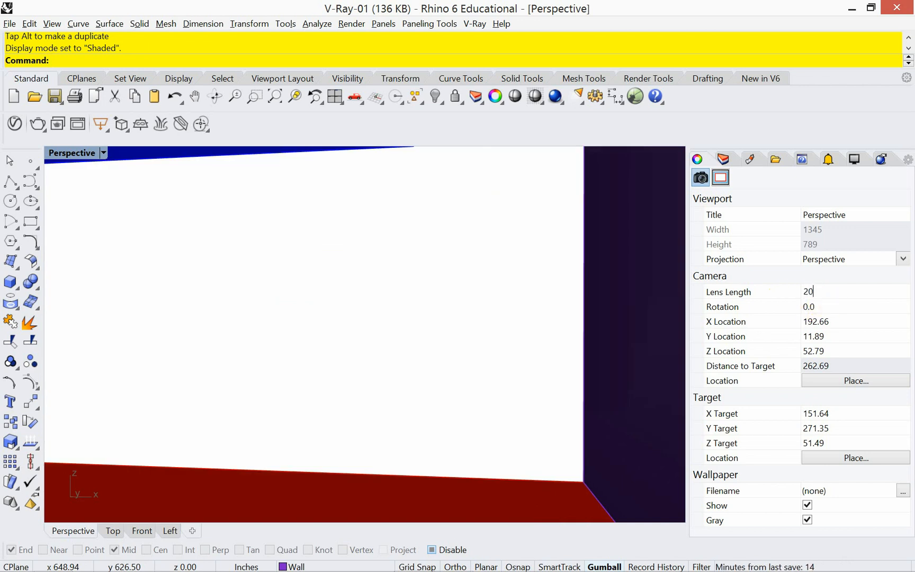
key(Return)
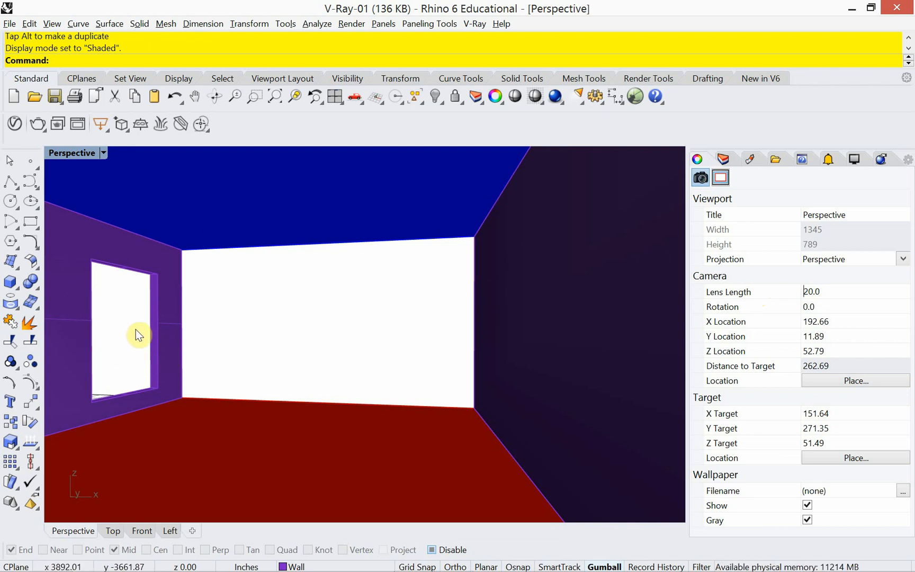
Restore the four-viewport layout and move the camera location back to the room's near edge in the Top view.
double_click(74, 153)
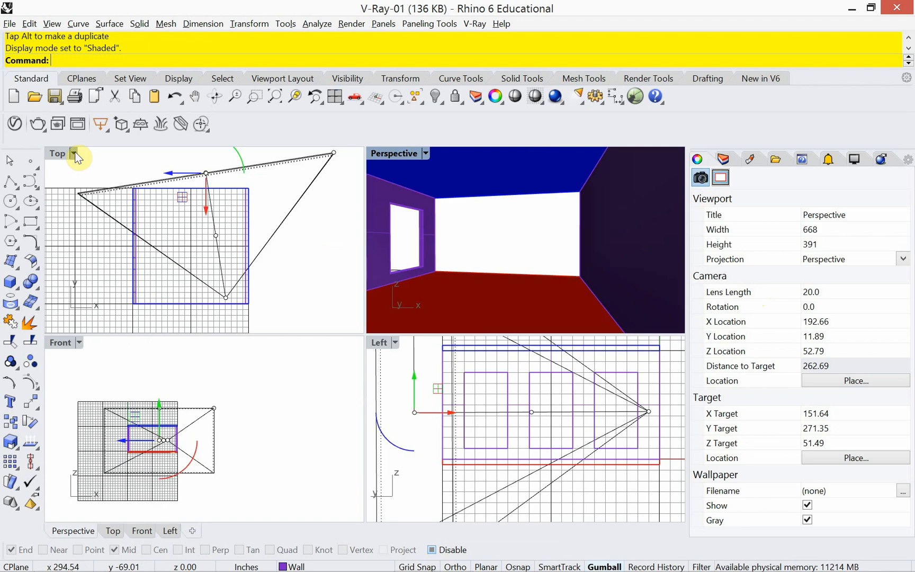
click(226, 298)
mouse_move(225, 274)
mouse_down()
mouse_move(231, 298)
mouse_move(231, 285)
mouse_up()
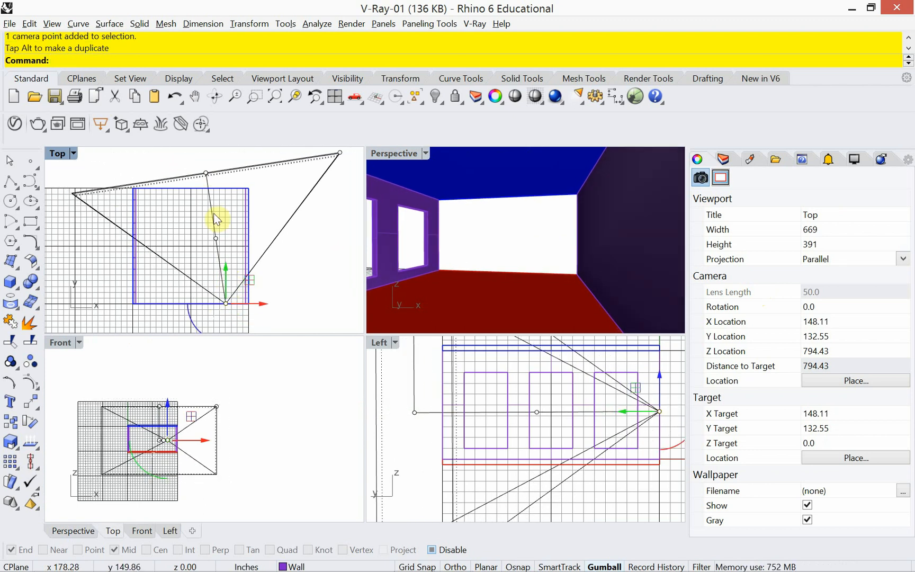
Shift the camera target toward the windowed wall in the Top view and save the V-Ray-01 file.
click(206, 174)
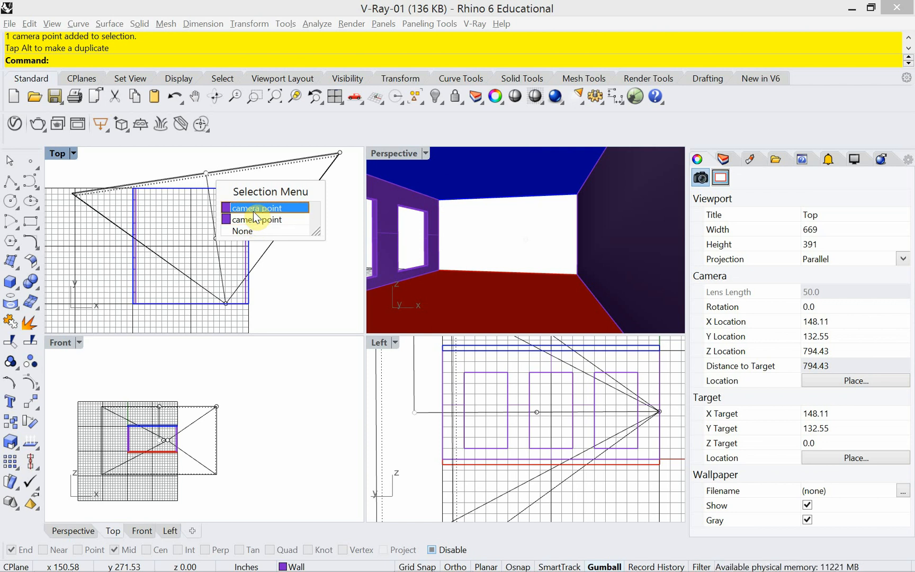
click(253, 212)
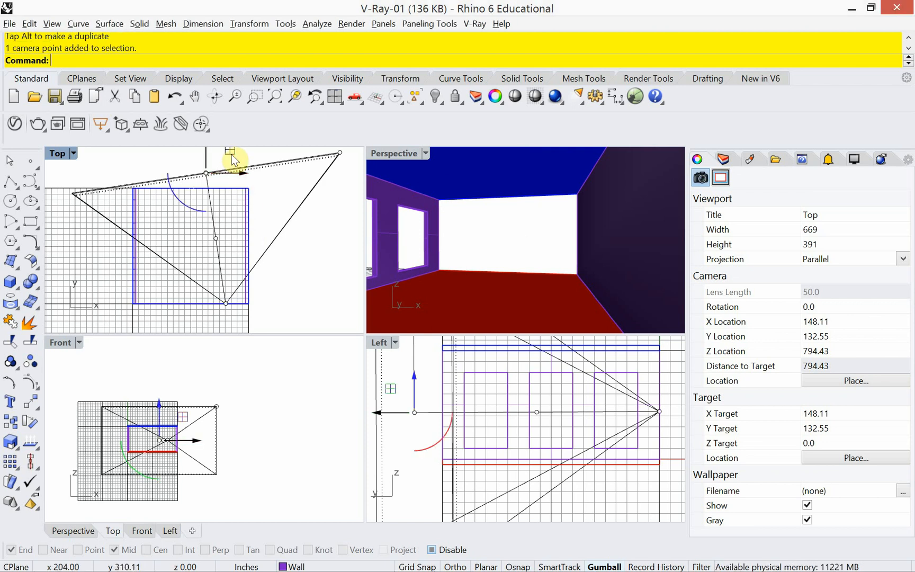
drag(230, 154, 204, 157)
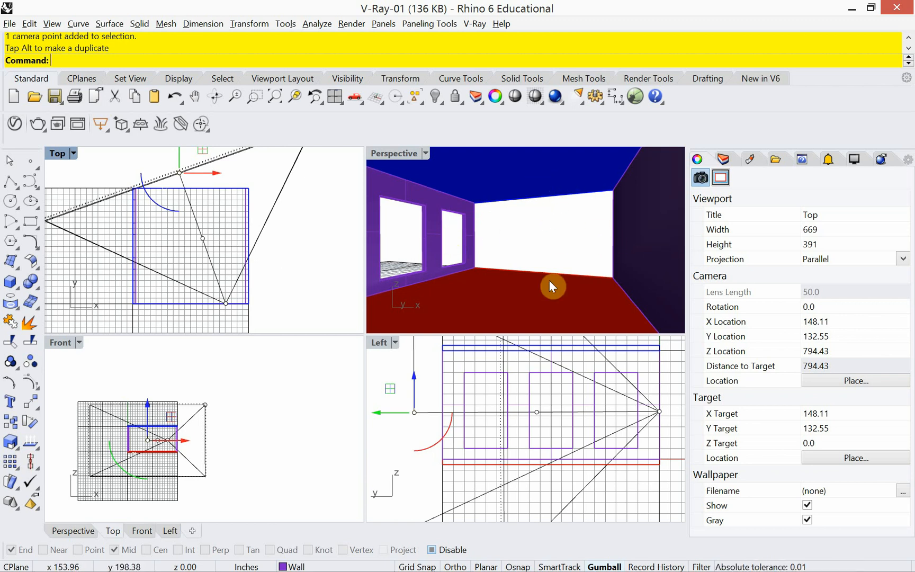
click(10, 24)
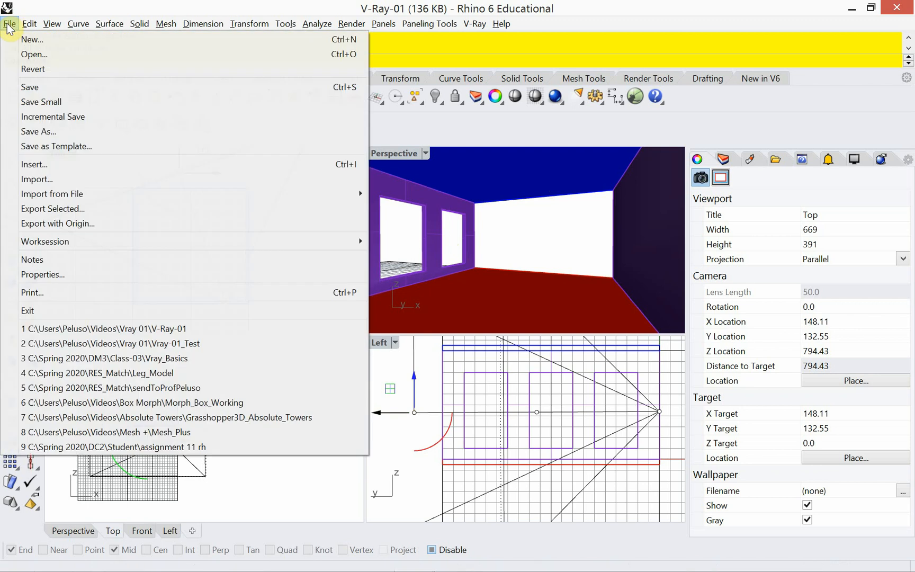
click(32, 87)
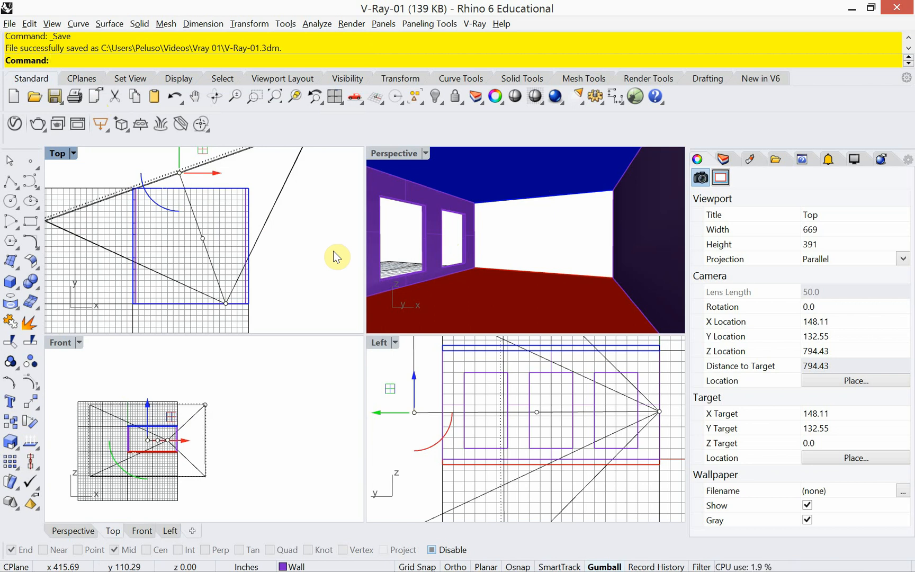
Save the maximized Perspective view as the named view Cam View 01 and return to the four-viewport layout.
double_click(401, 155)
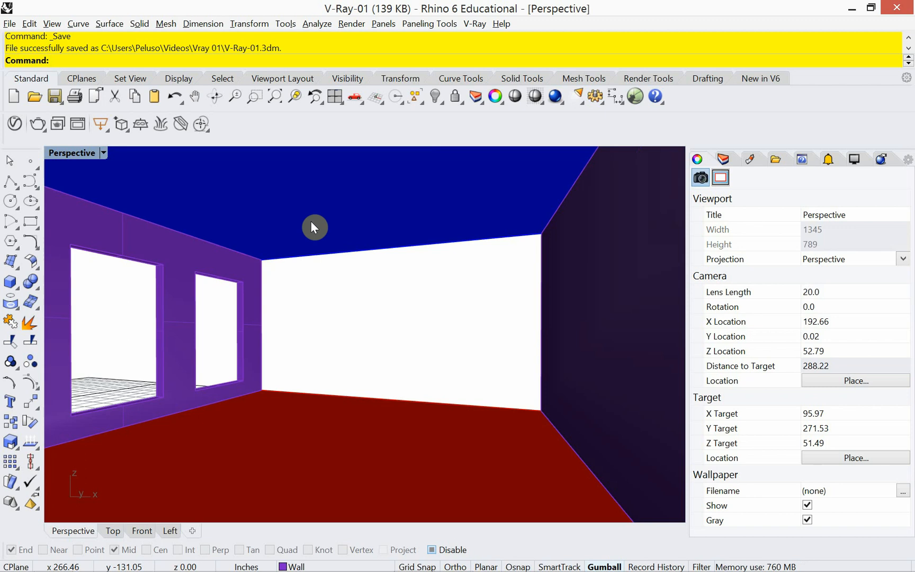
text(NamedView)
key(Return)
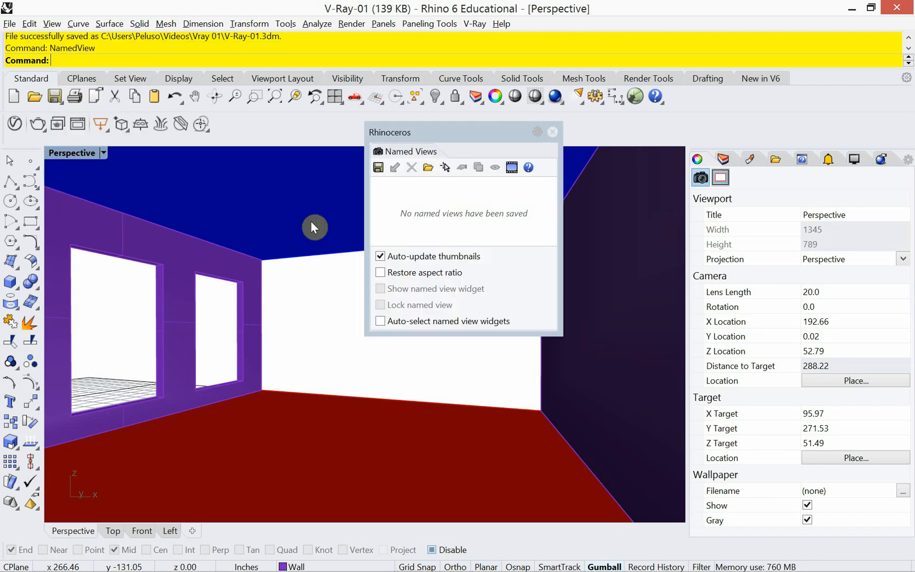
click(378, 168)
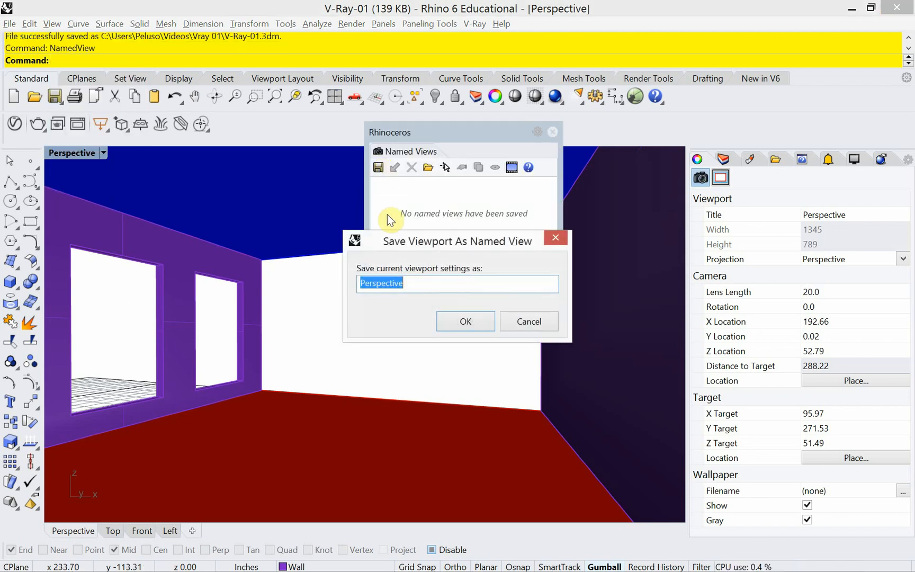
text(Cam Vie)
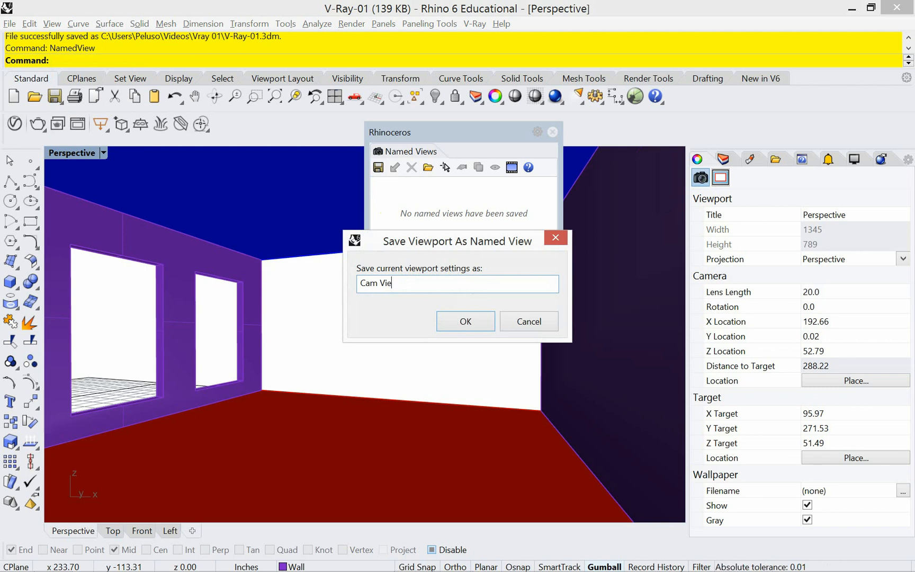
text(w 01)
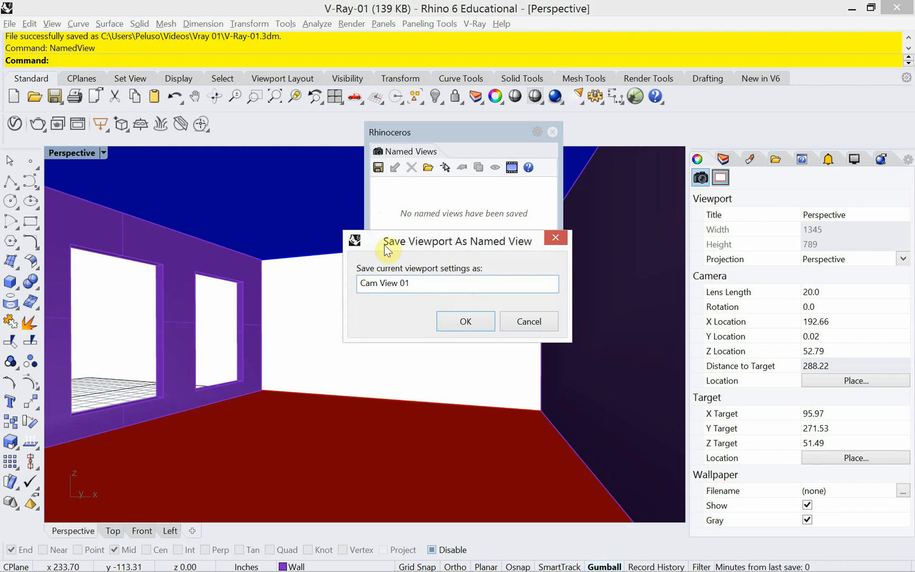
click(464, 328)
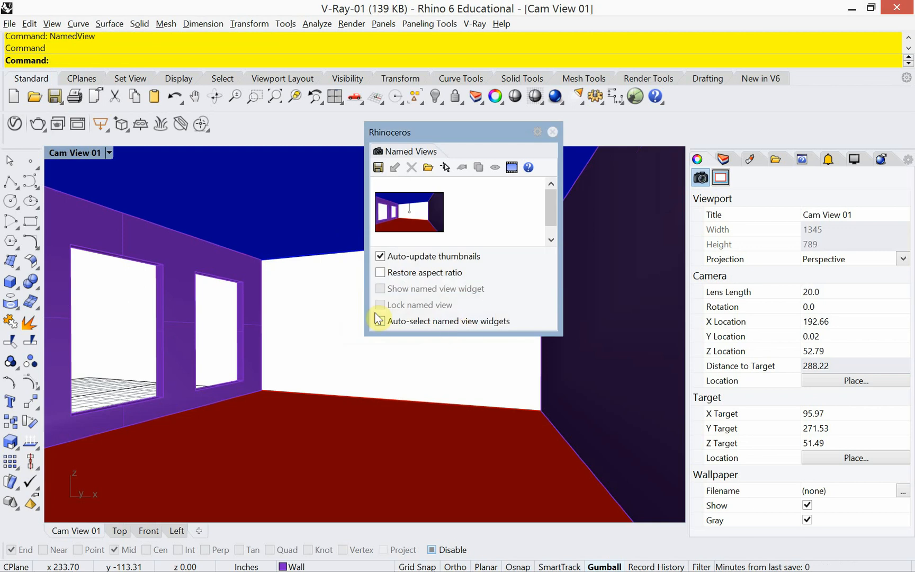
click(552, 132)
double_click(75, 155)
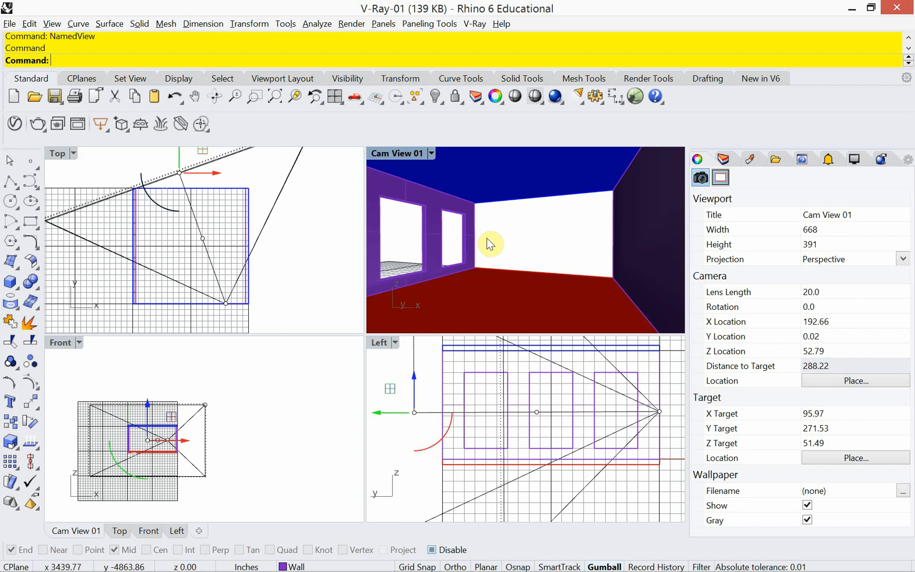
Orbit the Cam View 01 viewport away from the interior and restore the saved Cam View 01 named view.
mouse_move(499, 245)
right_down()
mouse_move(508, 273)
mouse_move(529, 233)
mouse_move(482, 241)
mouse_move(497, 236)
mouse_move(458, 227)
mouse_move(501, 242)
right_up()
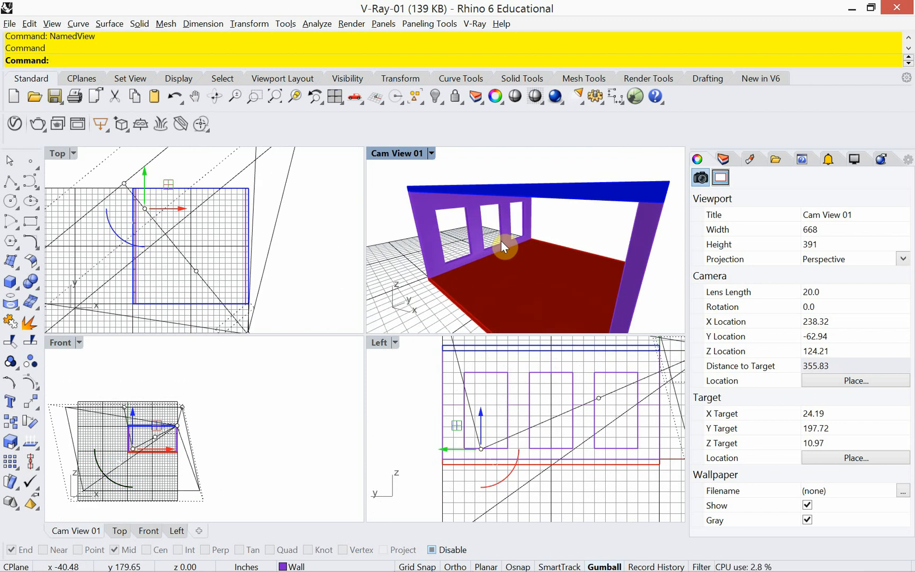
click(431, 153)
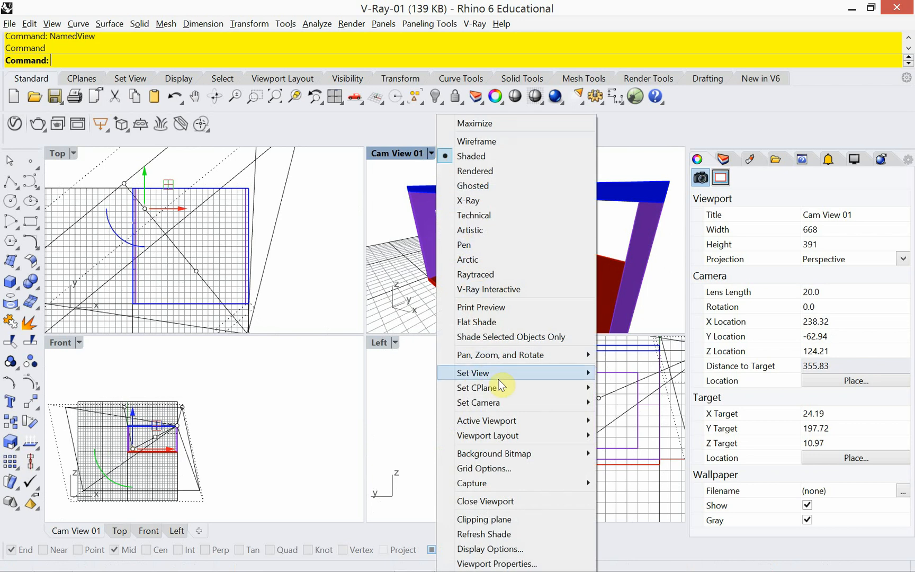
mouse_move(587, 374)
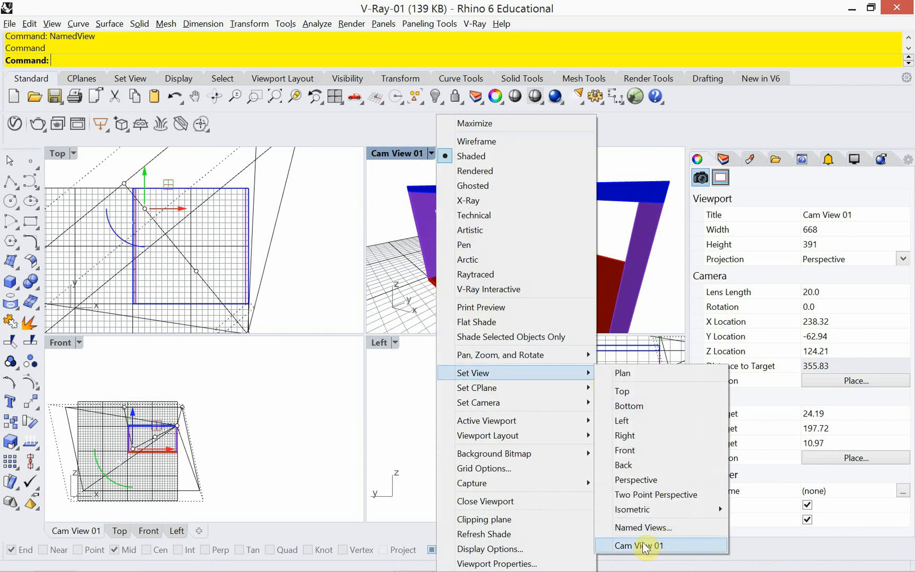
click(423, 267)
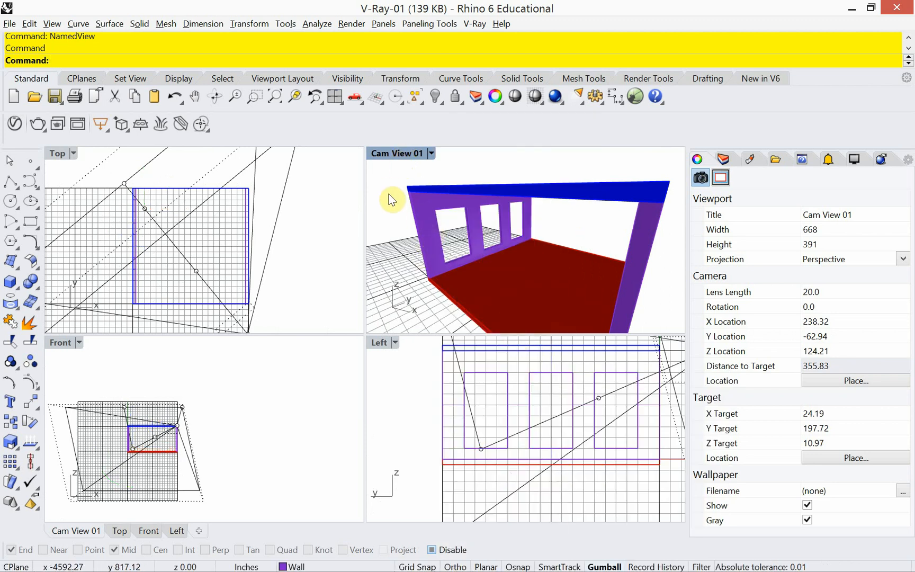
text(NamedView)
key(Return)
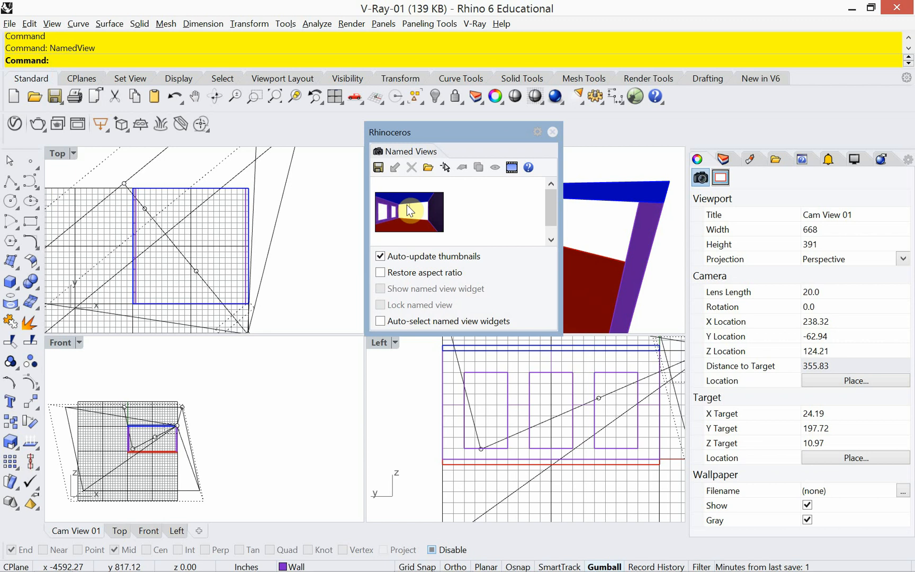
double_click(402, 213)
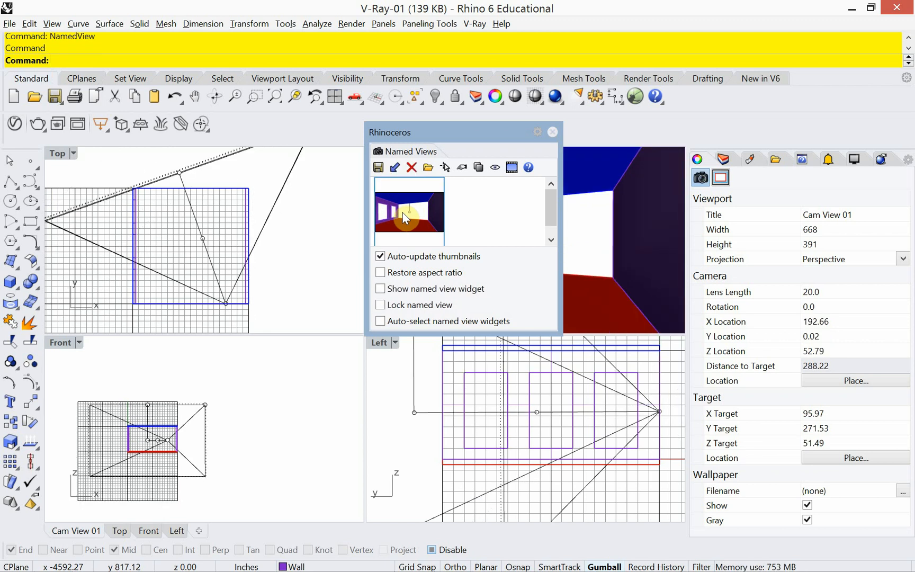
click(553, 132)
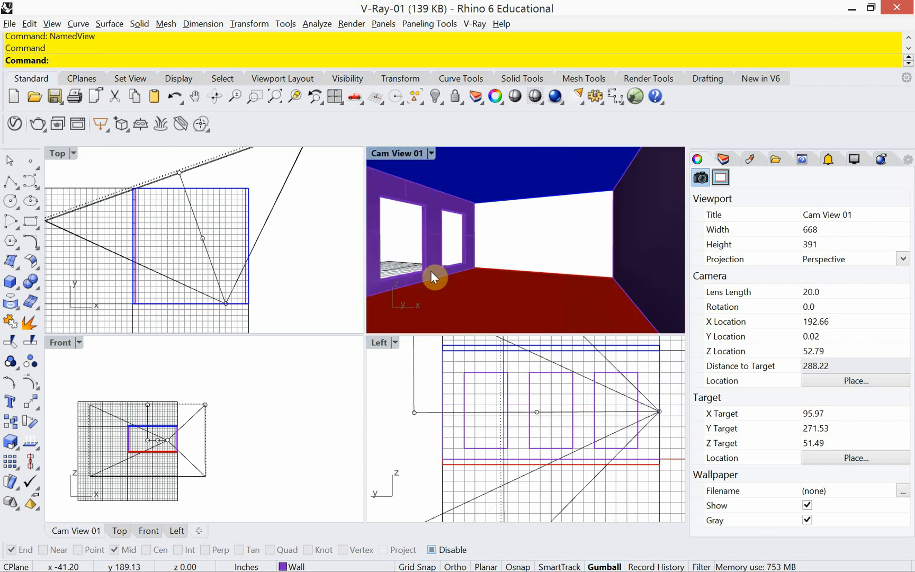
Change the Left viewport to a Perspective view showing the whole room and the camera.
click(395, 343)
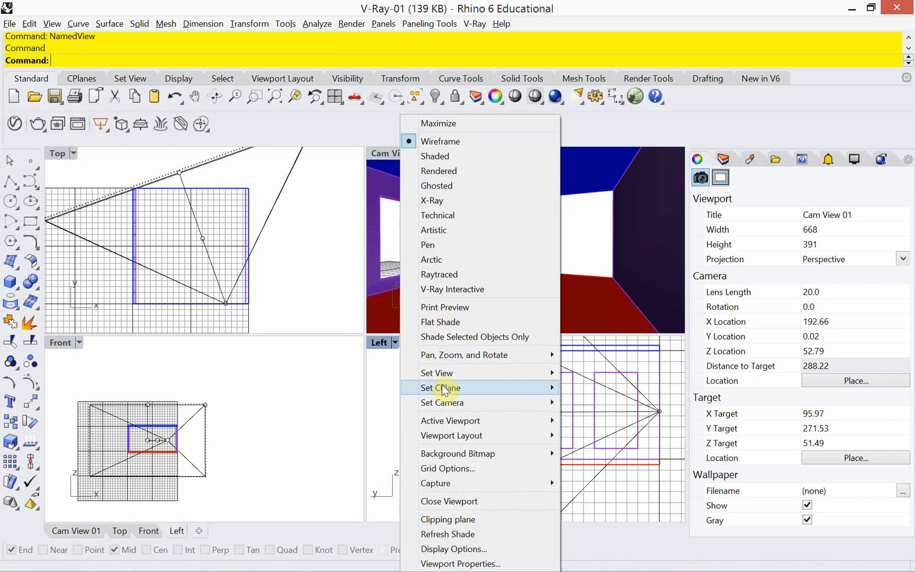
mouse_move(453, 373)
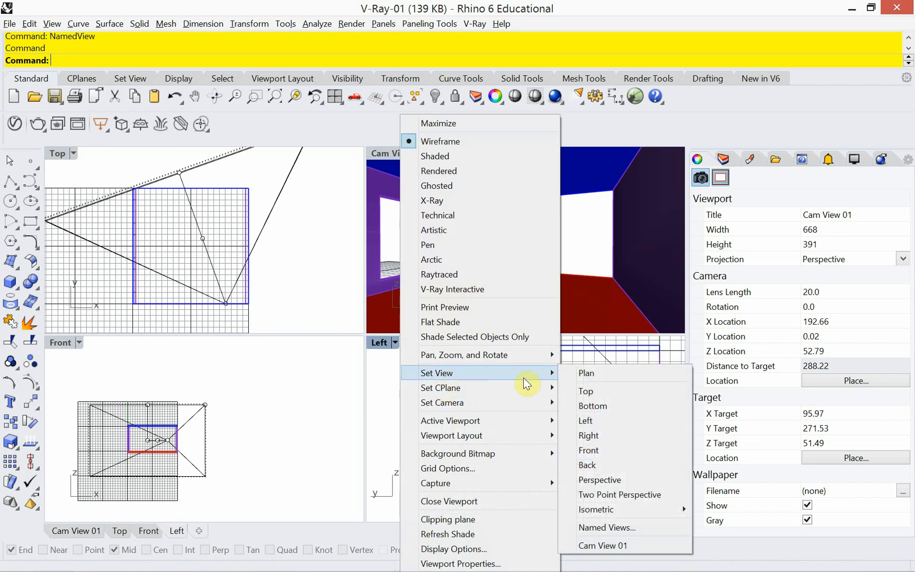
click(620, 483)
mouse_move(553, 447)
right_down()
mouse_move(551, 425)
mouse_move(546, 440)
right_up()
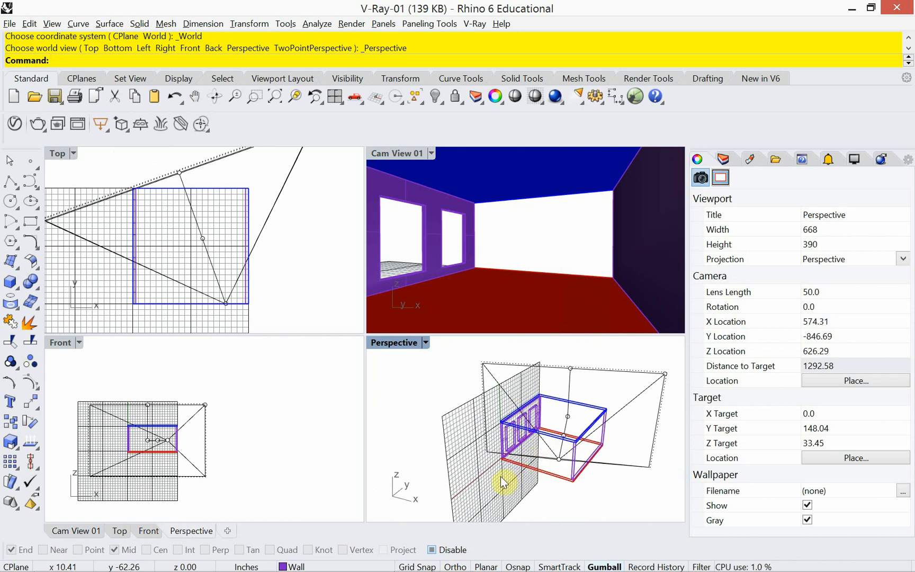
scroll(491, 486, up, 2)
shift+right_drag(501, 469, 418, 388)
mouse_move(445, 423)
right_down()
mouse_move(453, 433)
mouse_move(510, 406)
mouse_move(468, 422)
mouse_move(475, 439)
mouse_move(493, 403)
mouse_move(445, 415)
mouse_move(531, 440)
mouse_move(425, 417)
mouse_move(440, 428)
right_up()
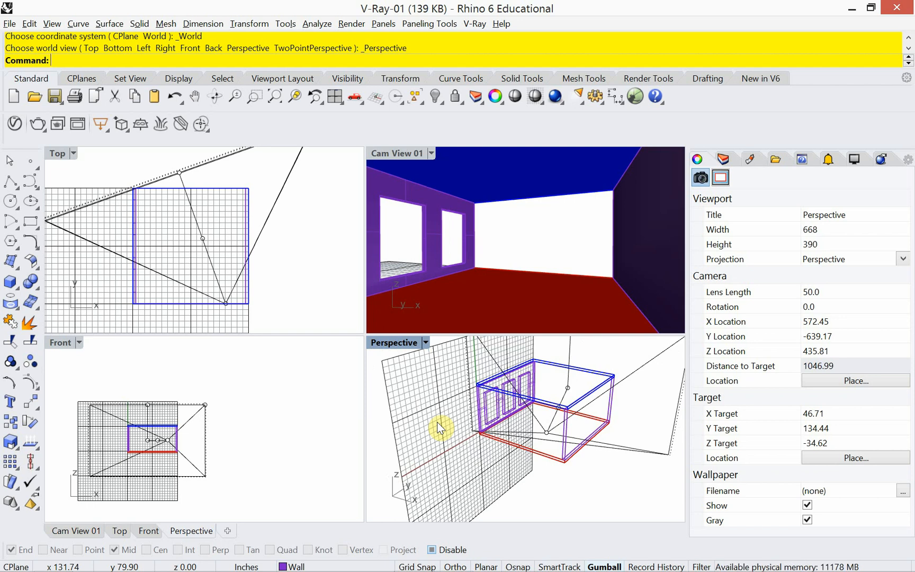
Set the new Perspective viewport's construction plane to World Top.
text(cplane)
key(Return)
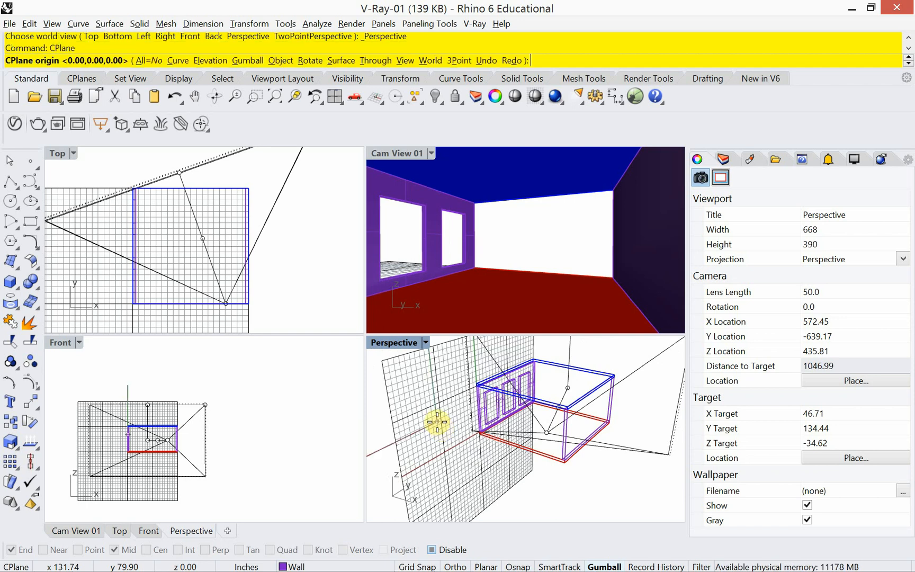
text(w)
key(Return)
text(t)
key(Return)
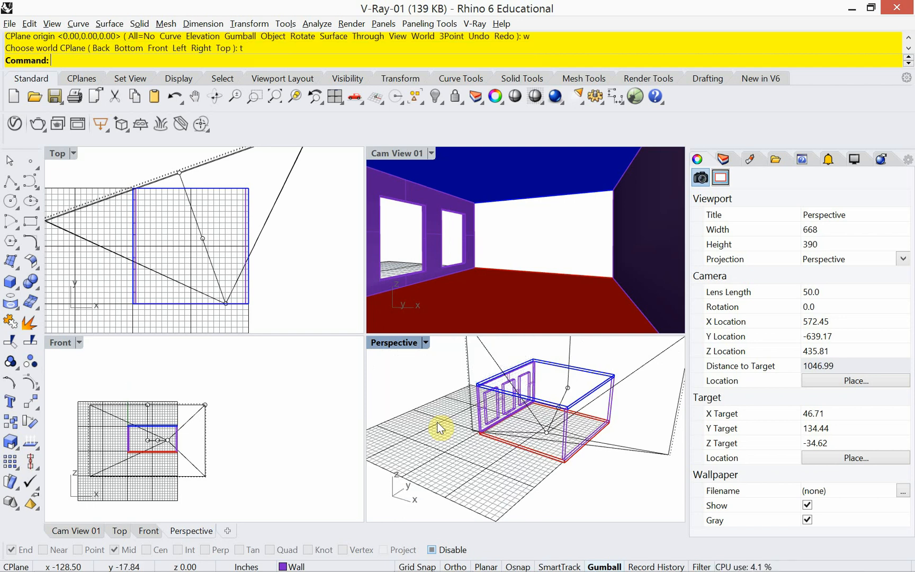
right_drag(466, 441, 480, 446)
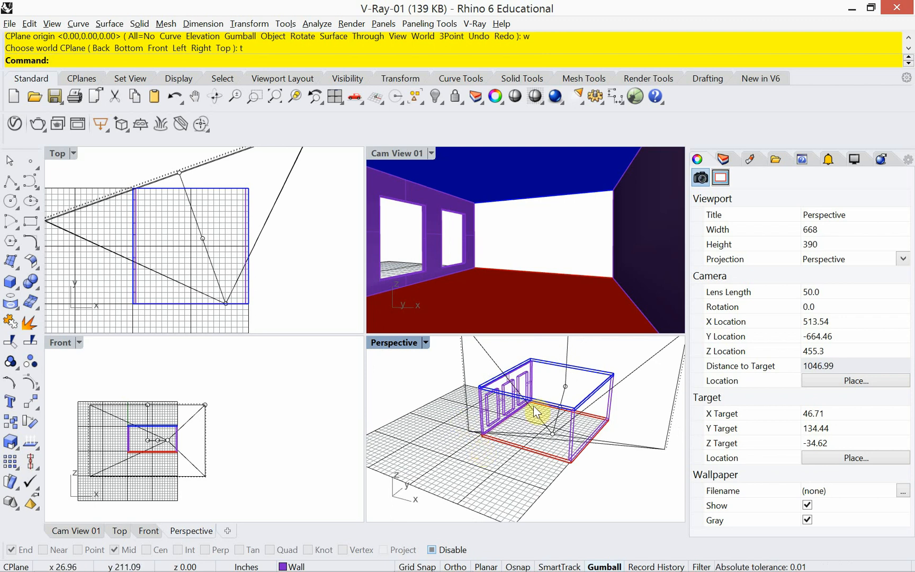
Maximize Cam View 01 with the camera object hidden and set its display mode to Wireframe.
double_click(400, 156)
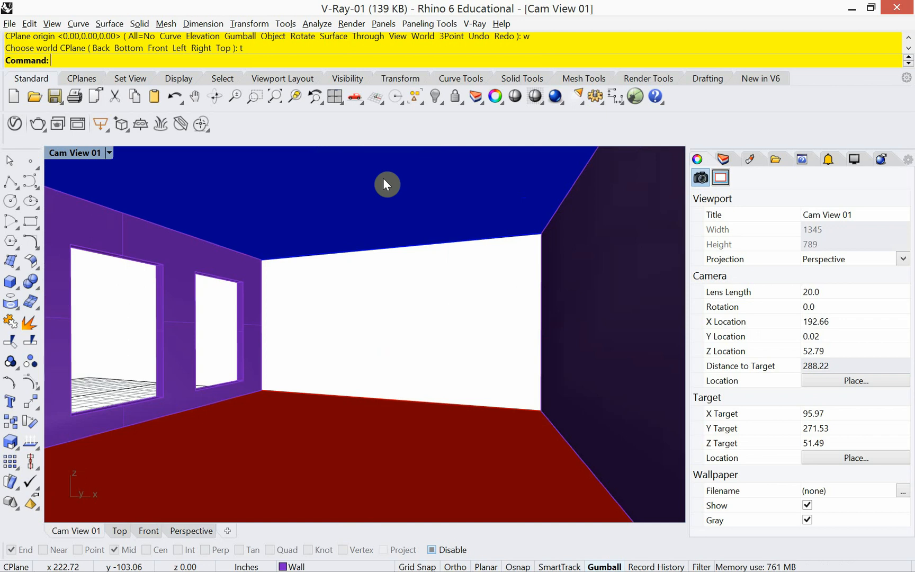
key(F6)
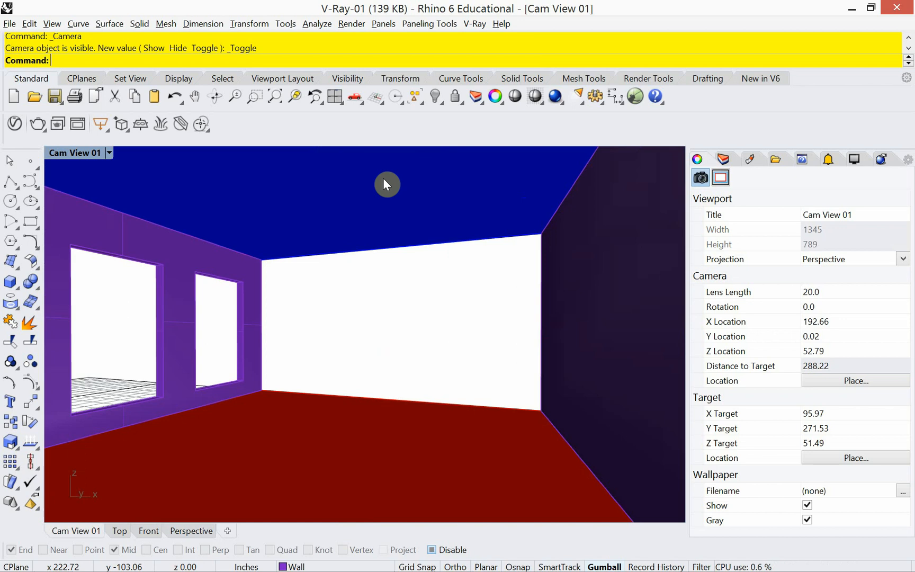
click(108, 152)
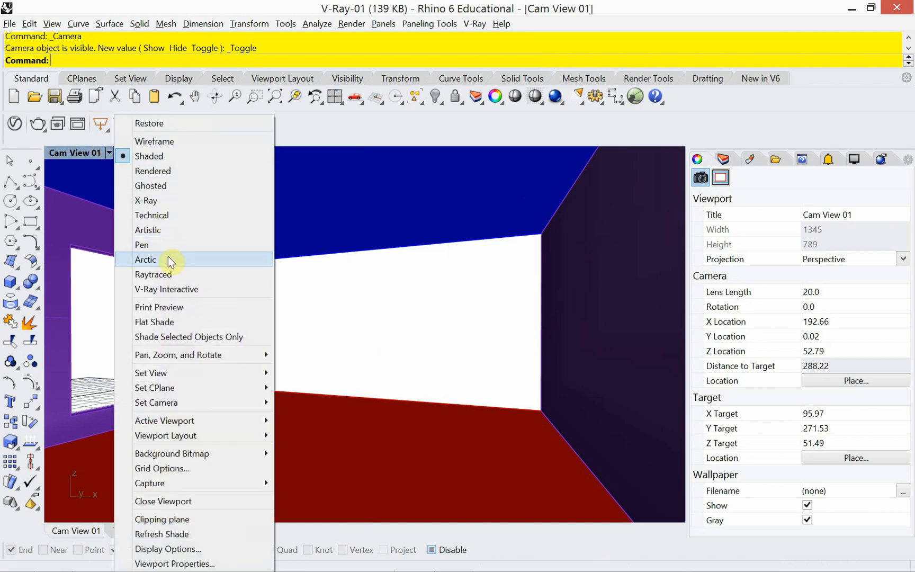
click(185, 141)
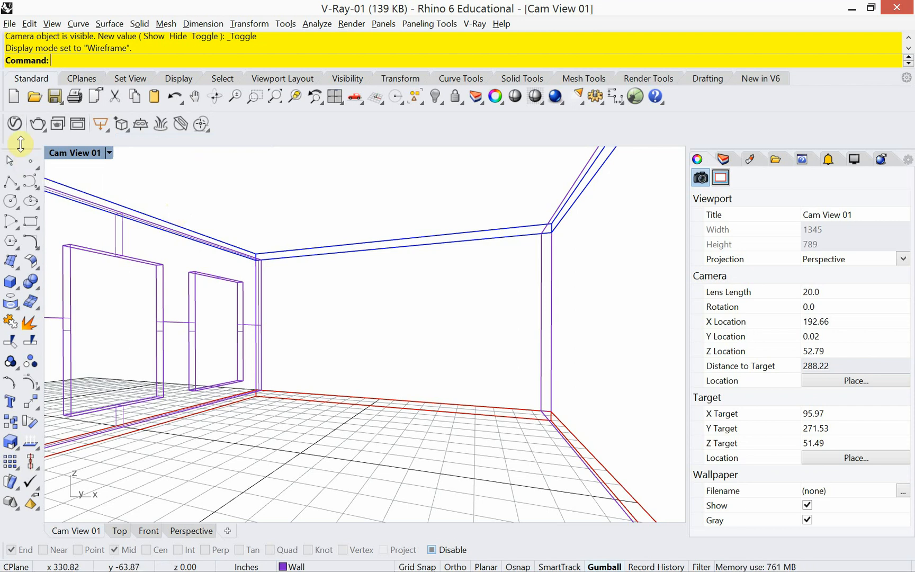
Open the V-Ray Asset Editor's render settings and display the V-Ray frame buffer.
click(16, 126)
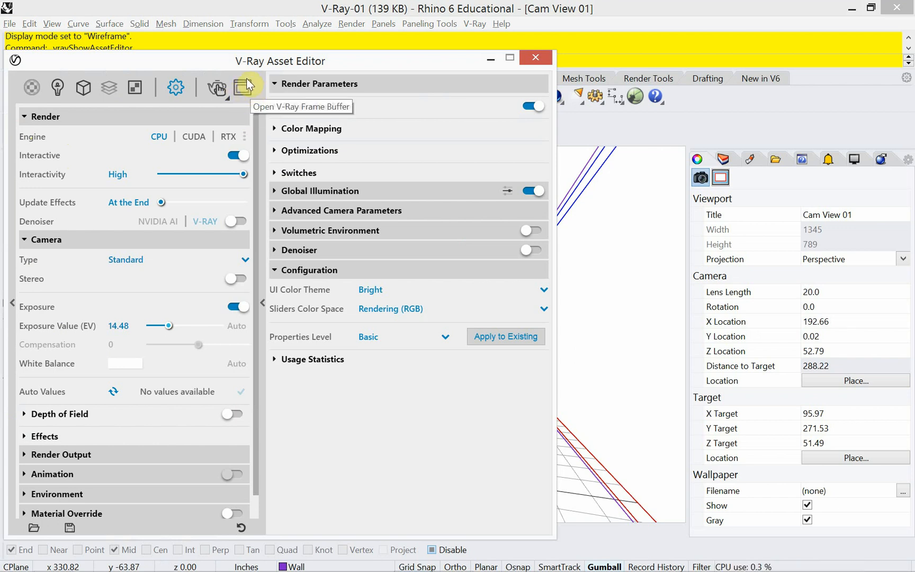
click(226, 99)
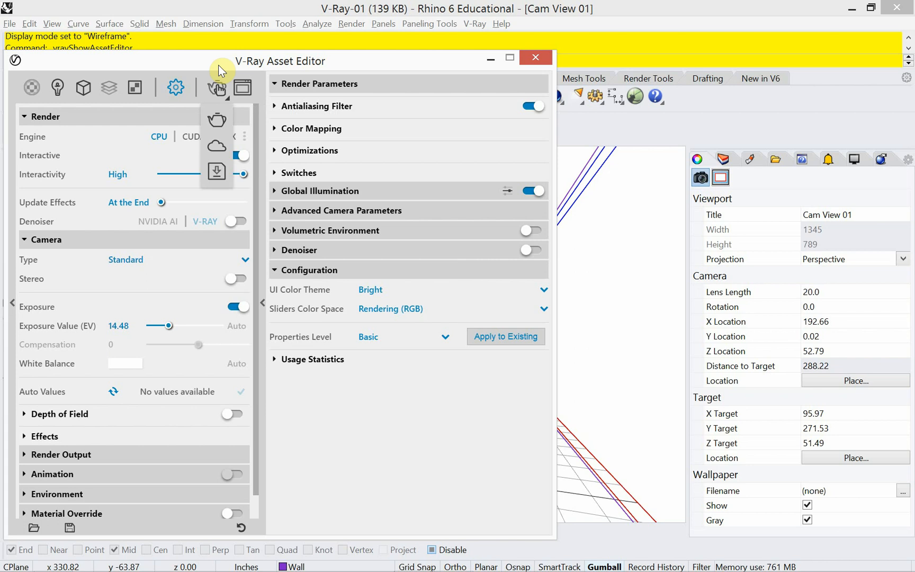
click(241, 89)
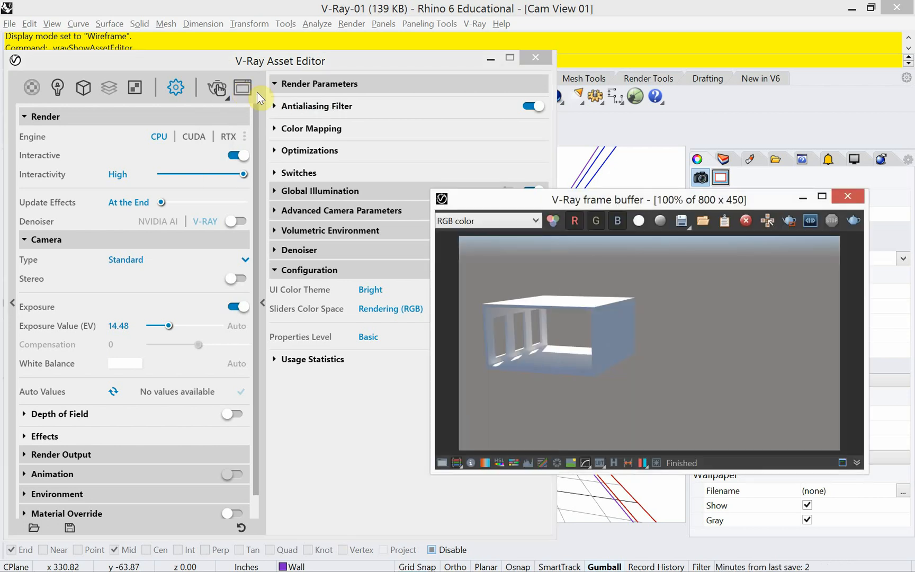
click(846, 197)
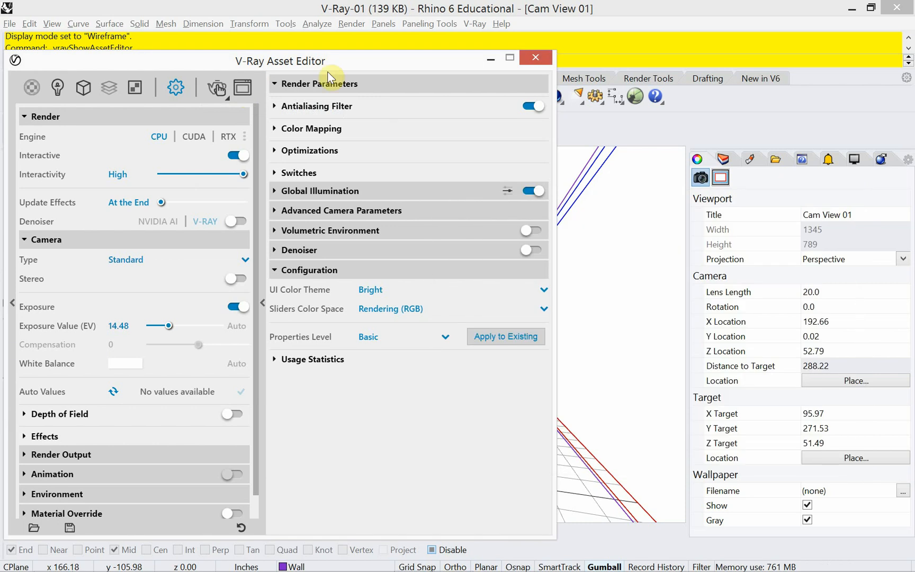
click(245, 87)
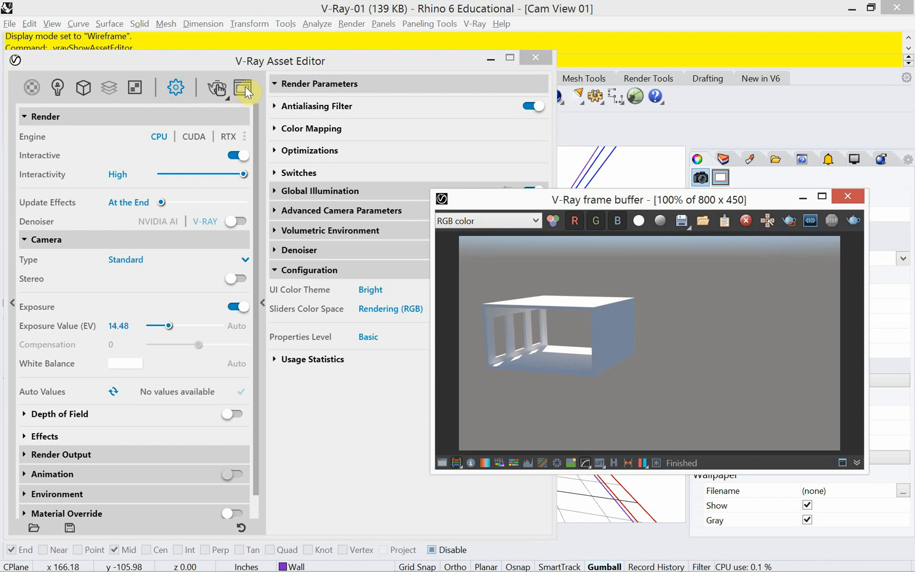
Check the active Cam View 01 viewport behind the Asset Editor and start an interactive V-Ray render of it.
drag(352, 61, 284, 276)
drag(286, 321, 351, 428)
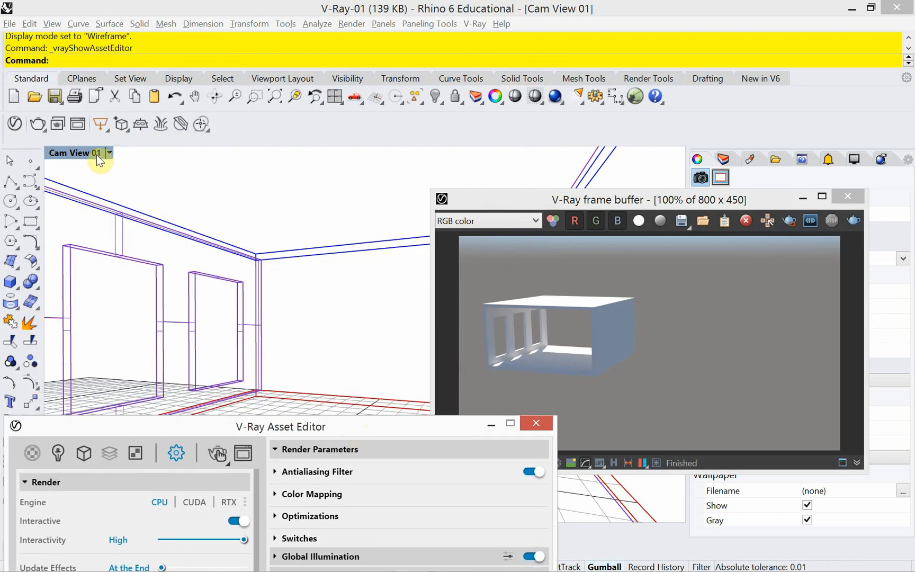
drag(364, 435, 367, 68)
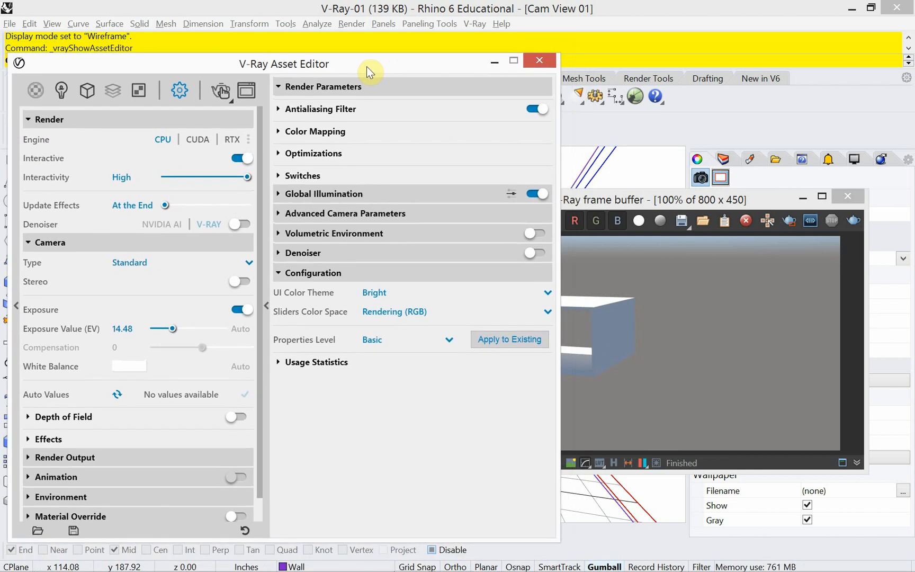
click(221, 91)
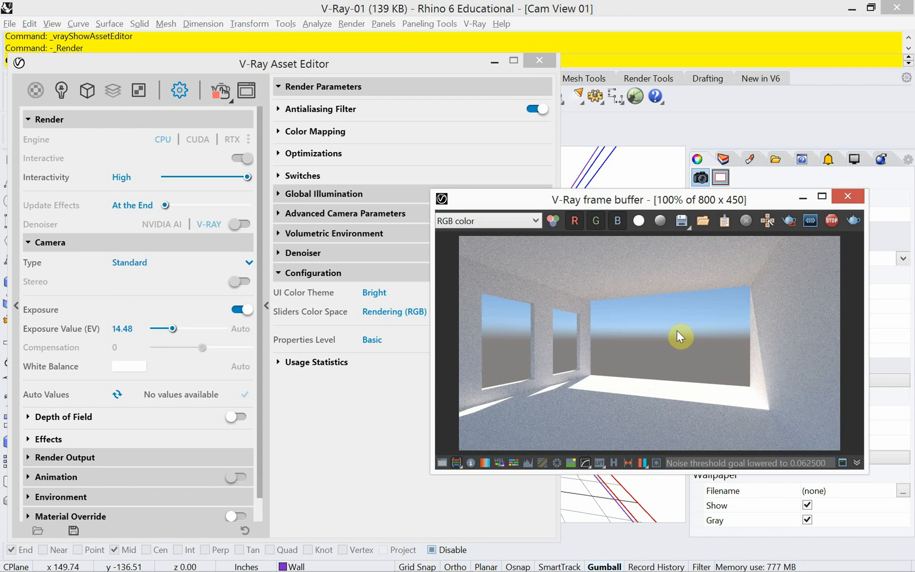
Show the scene's Sky texture in the Asset Editor and move the frame buffer aside from its parameters.
click(140, 90)
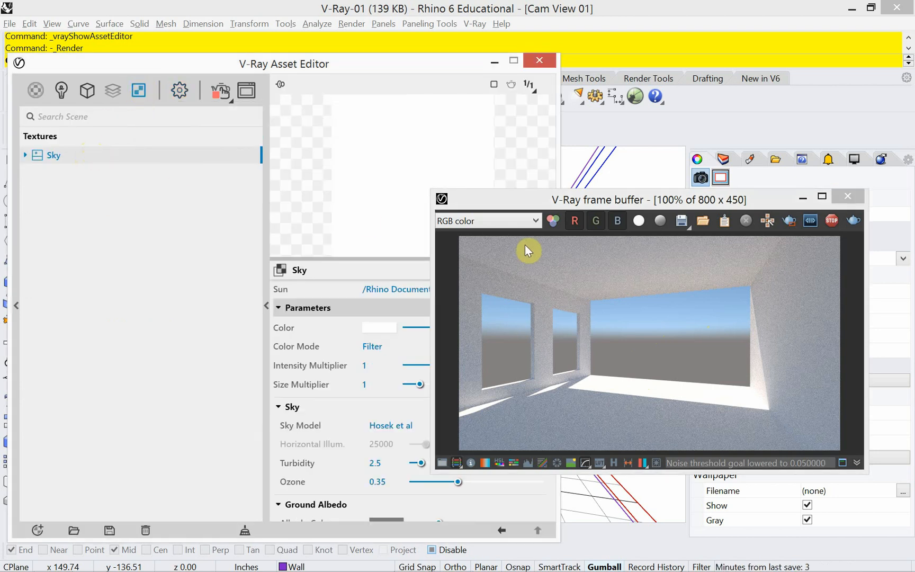
drag(511, 202, 552, 216)
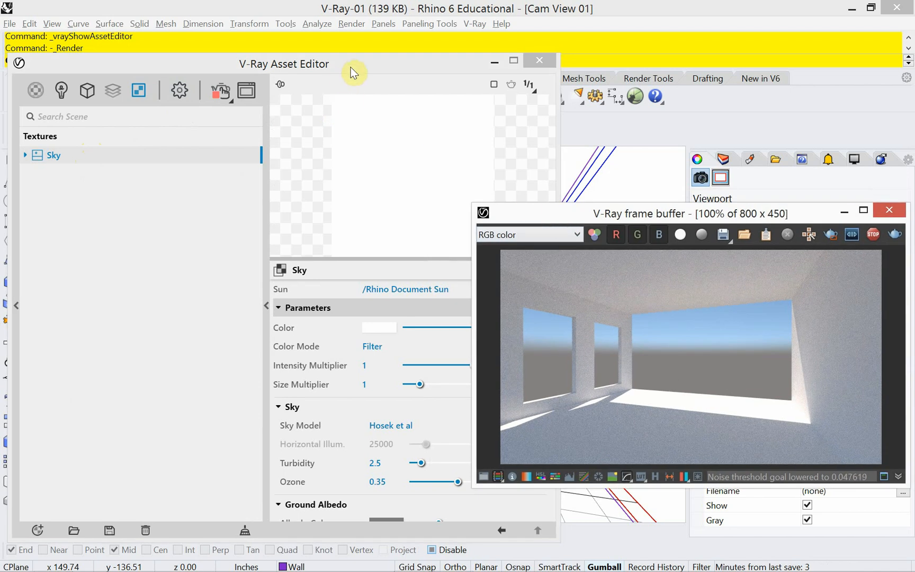
Set the Sky texture's ground albedo Horizon Offset, trying 10 and 20 and settling on about 14.85.
drag(351, 67, 257, 55)
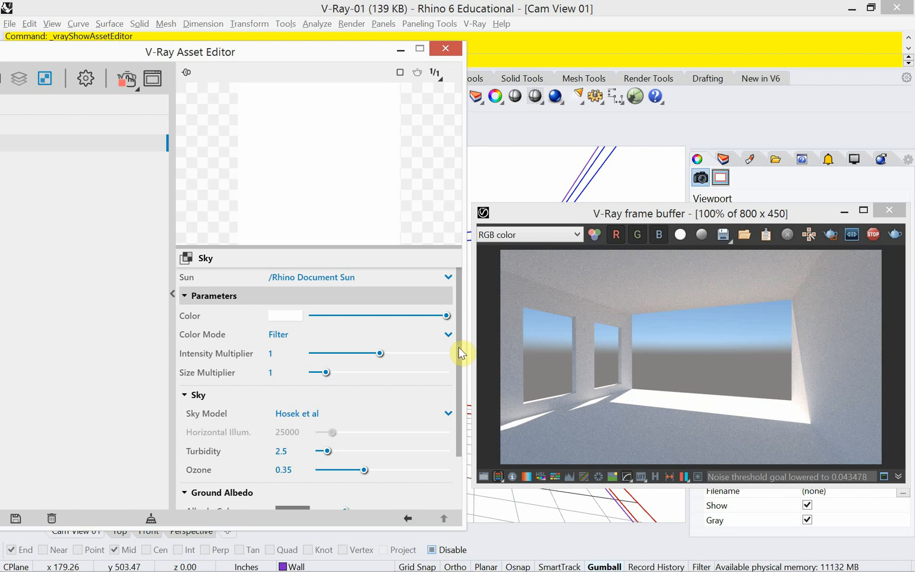
drag(458, 347, 459, 424)
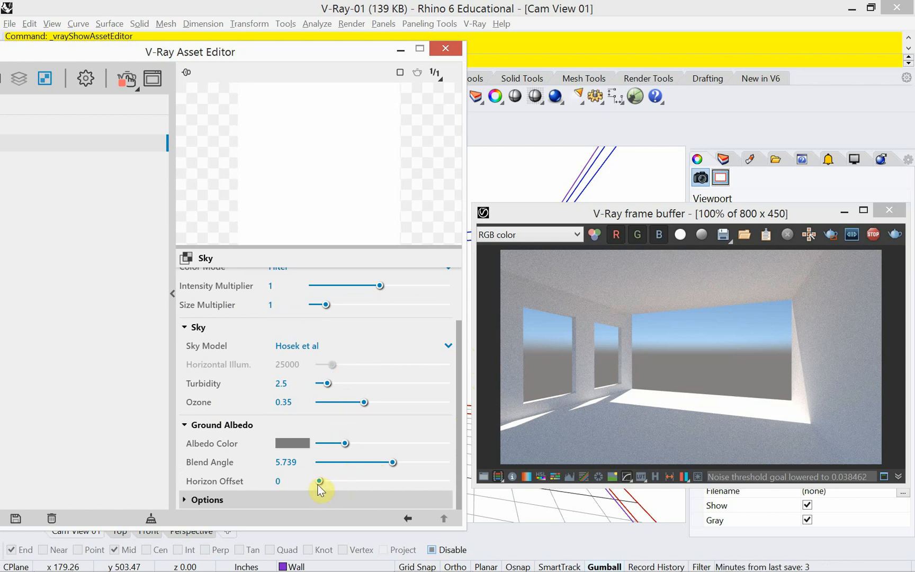
drag(319, 484, 452, 482)
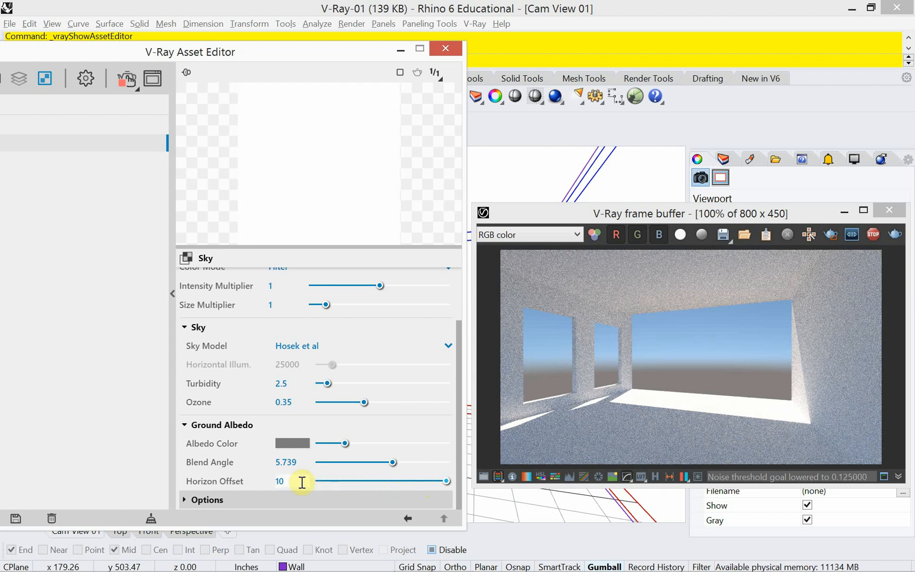
click(268, 480)
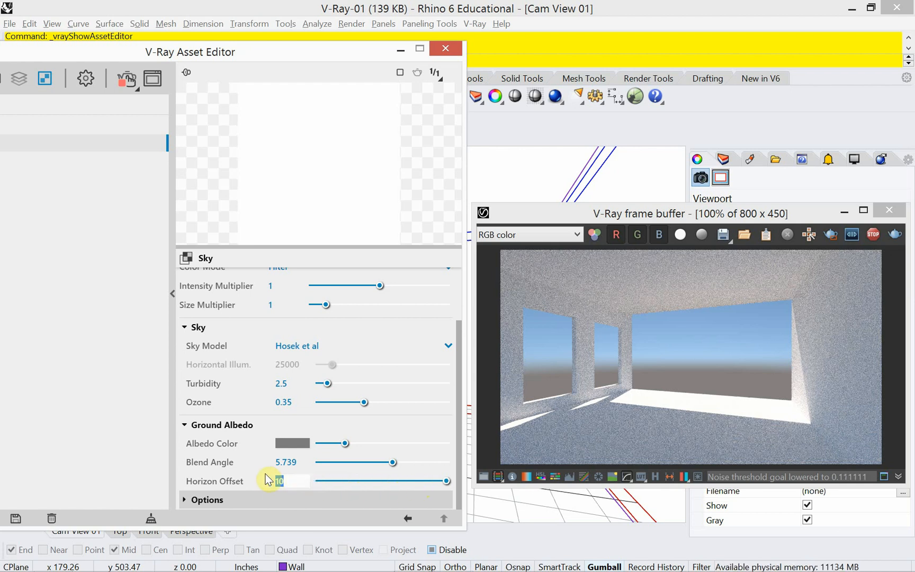
text(20)
key(Return)
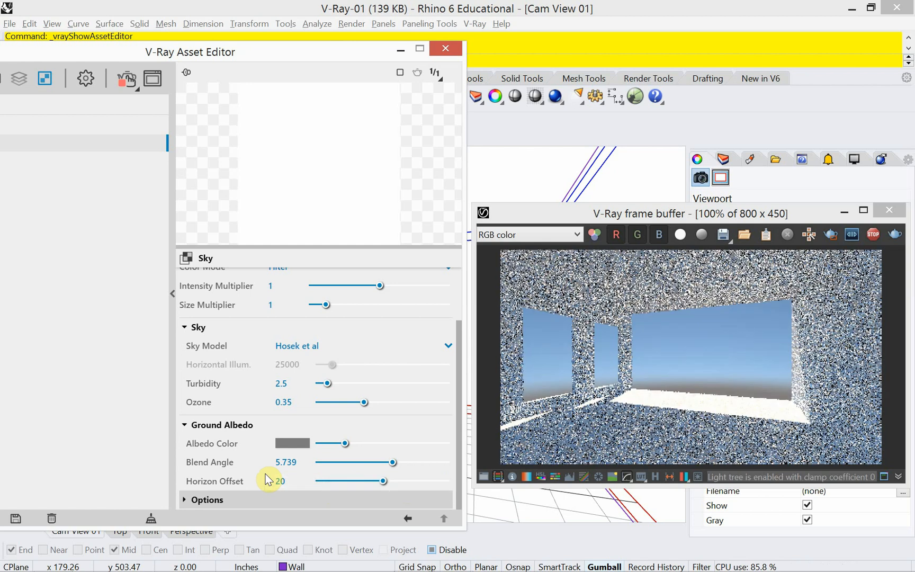
mouse_move(385, 481)
mouse_down()
mouse_move(416, 482)
mouse_move(368, 480)
mouse_up()
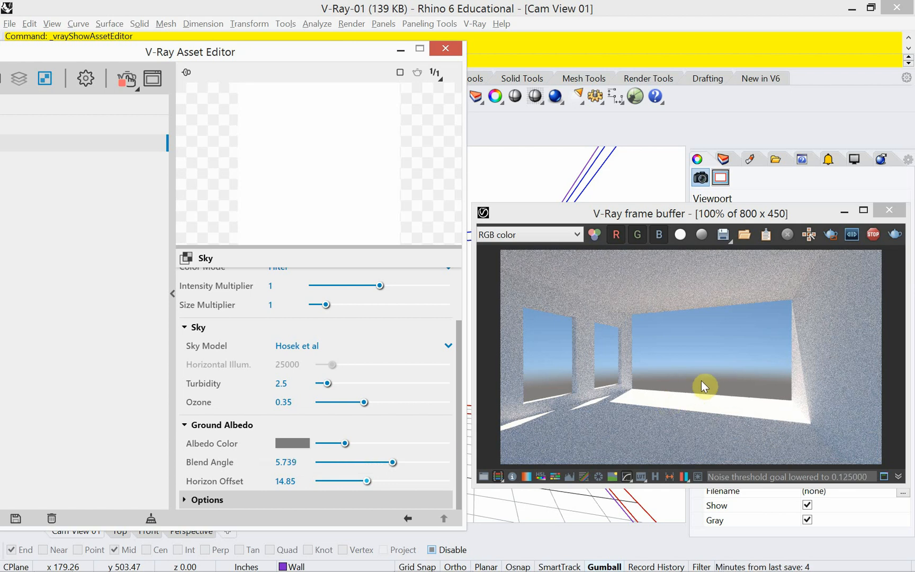
Try red and blue for the Sky's ground Albedo Color and settle on a light neutral grey, RGB about 0.724, 0.732, 0.734.
click(305, 445)
click(380, 199)
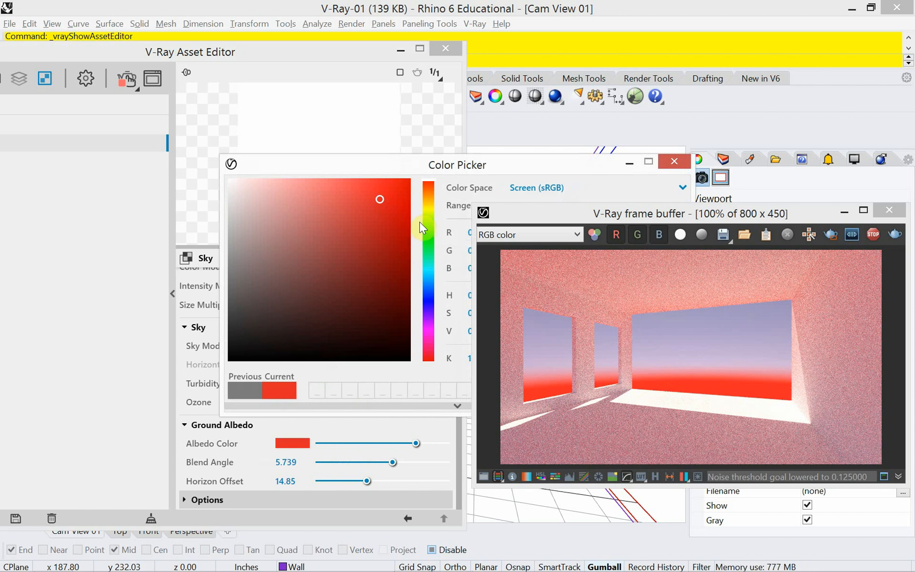
drag(430, 275, 430, 284)
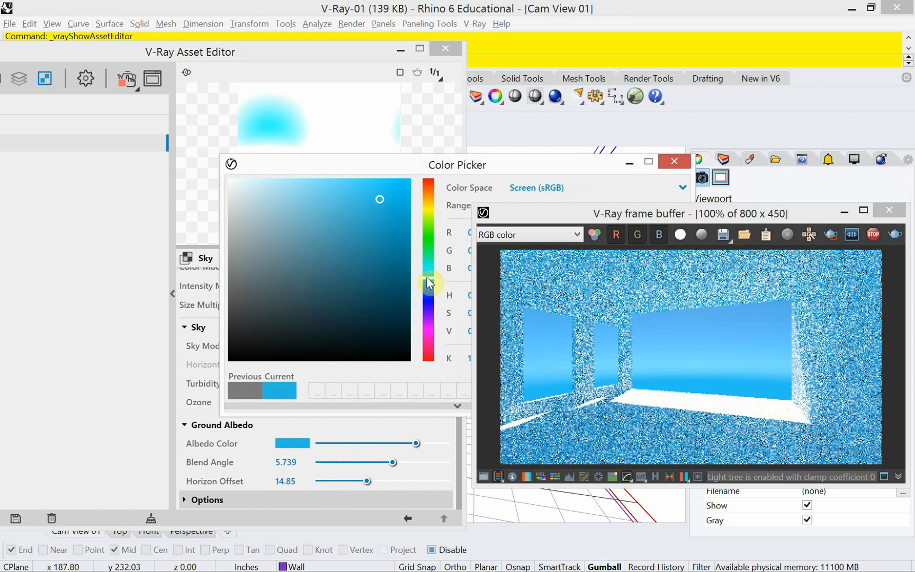
drag(438, 167, 255, 124)
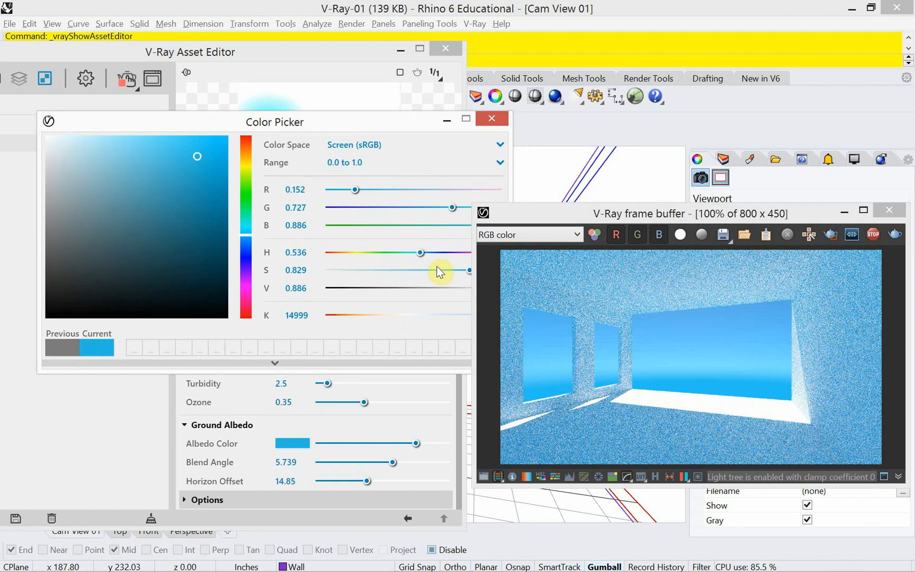
drag(469, 271, 338, 269)
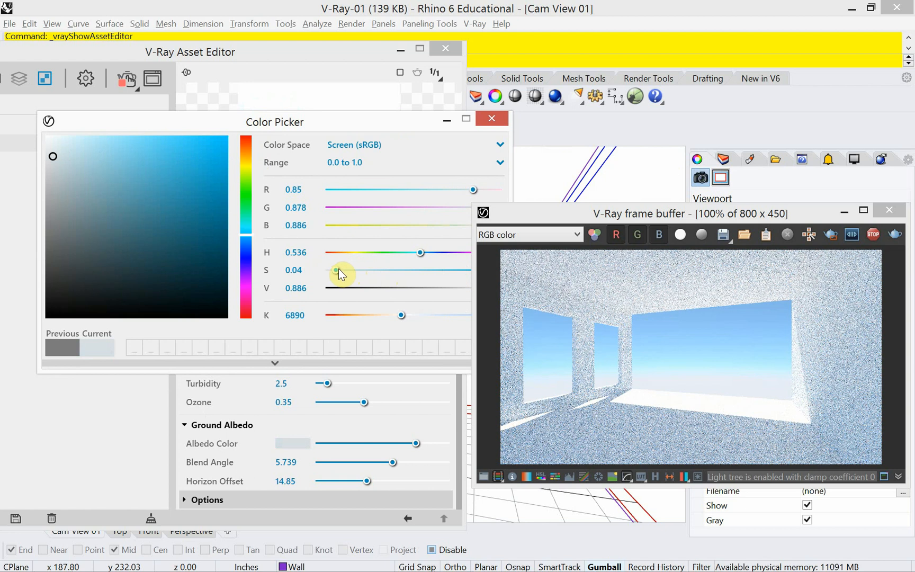
drag(335, 269, 336, 269)
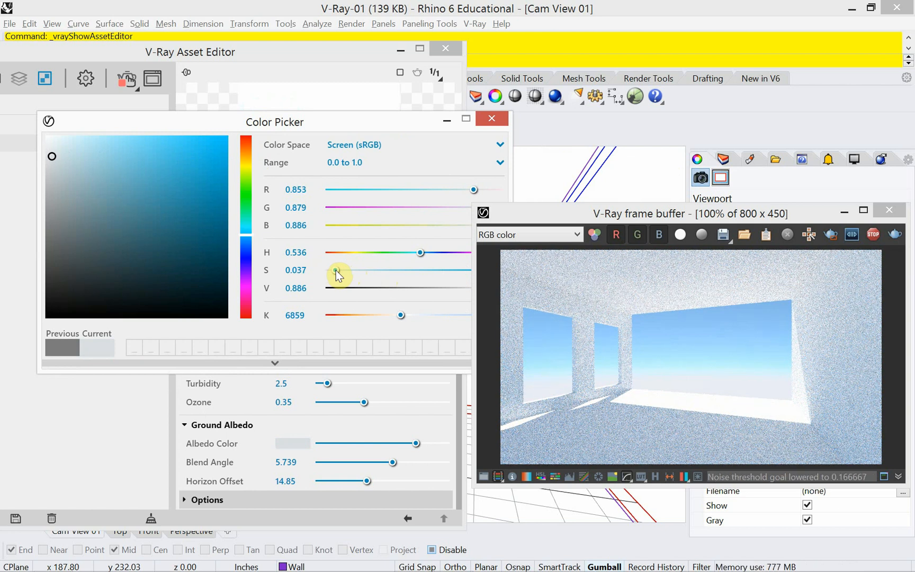
click(48, 185)
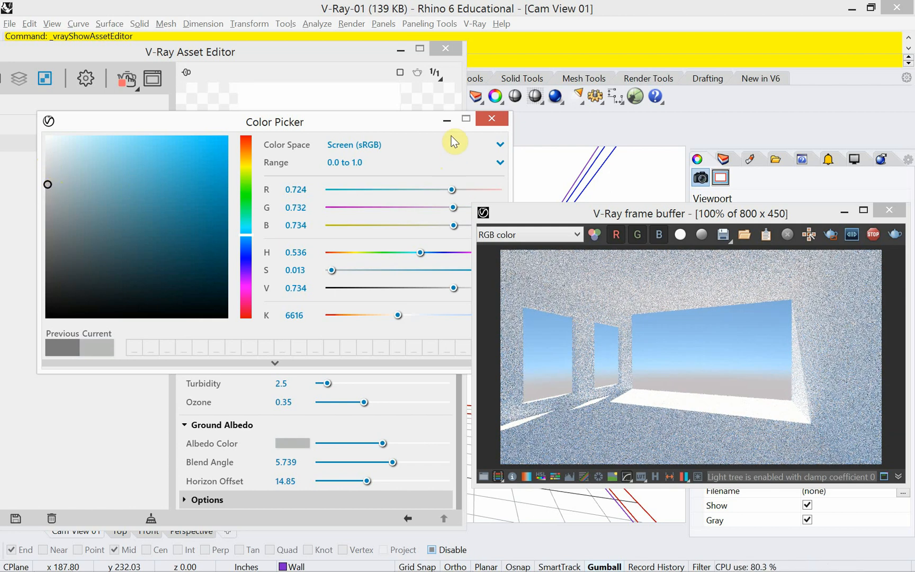
drag(419, 121, 377, 122)
click(451, 122)
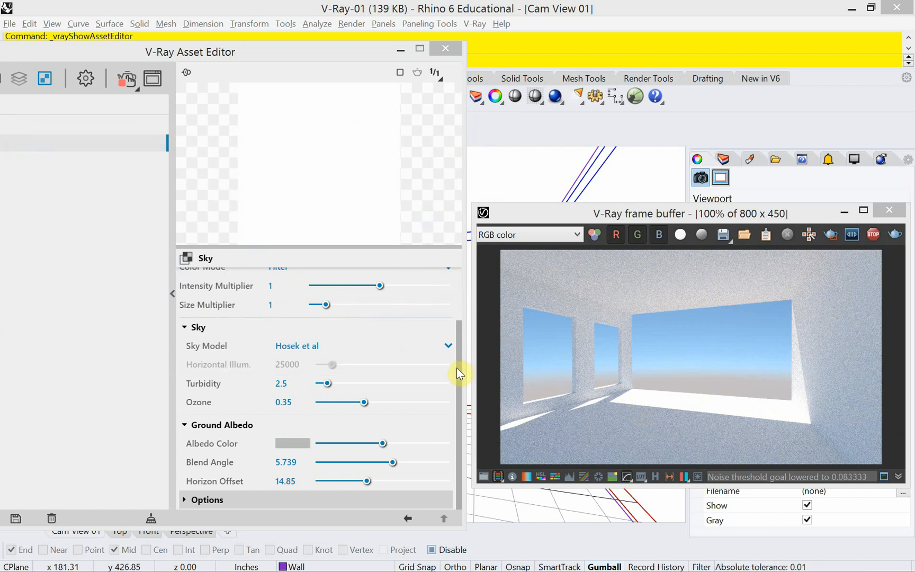
Return to the start of the Sky parameters and close the V-Ray Asset Editor.
drag(458, 370, 474, 303)
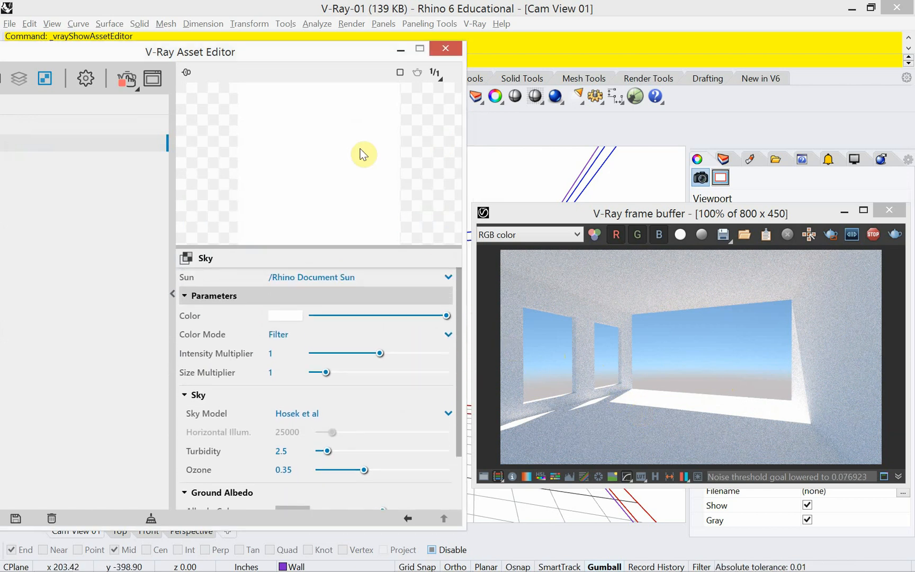
drag(281, 56, 408, 72)
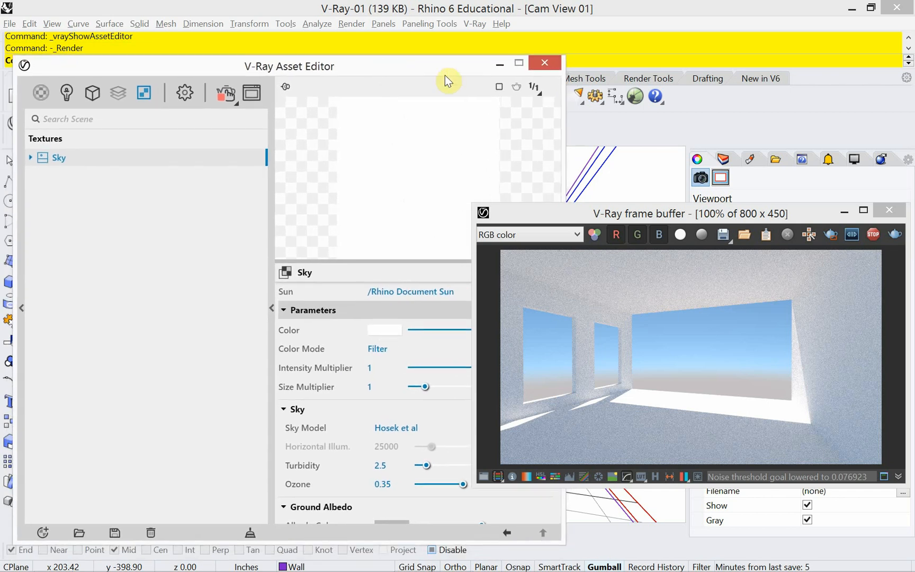
click(543, 63)
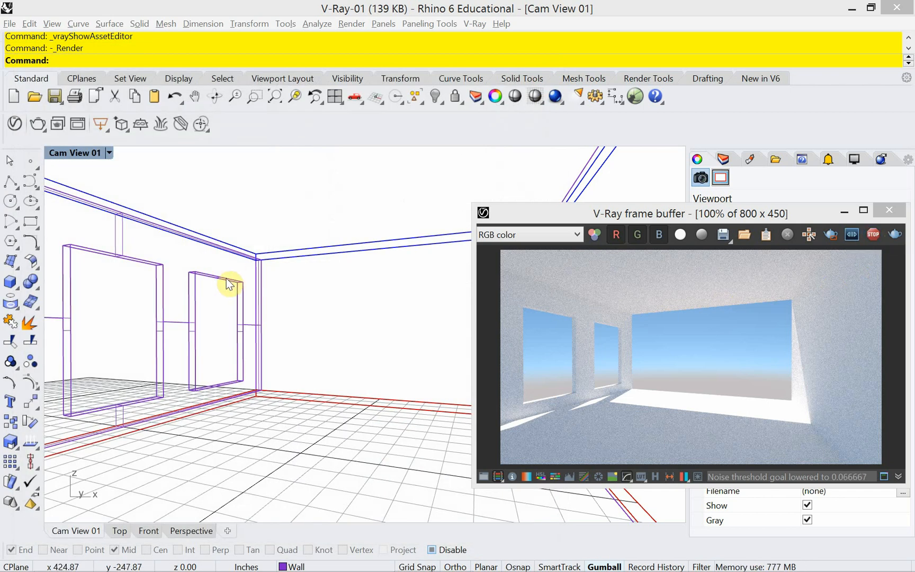
Open Rhino's Sun settings and reposition the sun to an azimuth of about 283.8° and an altitude of about 41°.
click(67, 58)
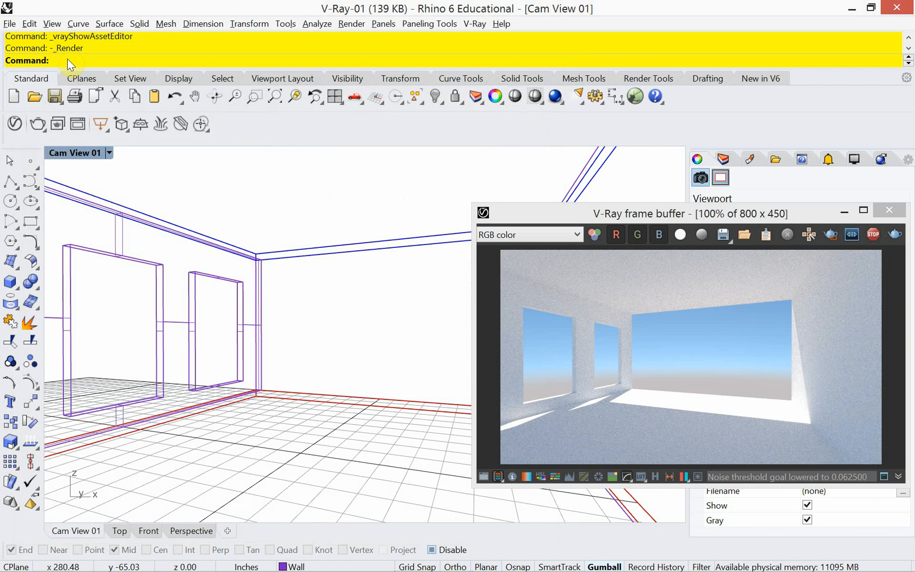
text(Sun)
key(Return)
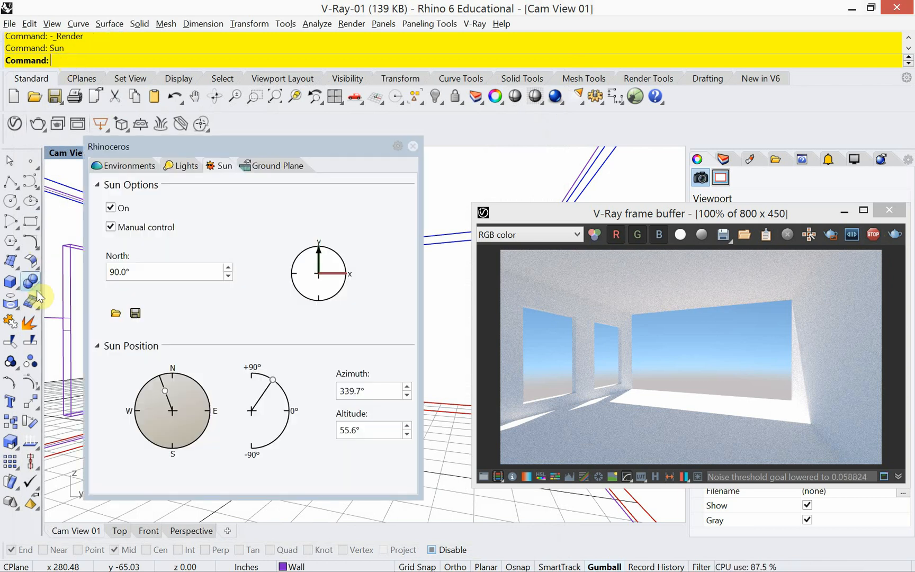
drag(160, 389, 145, 406)
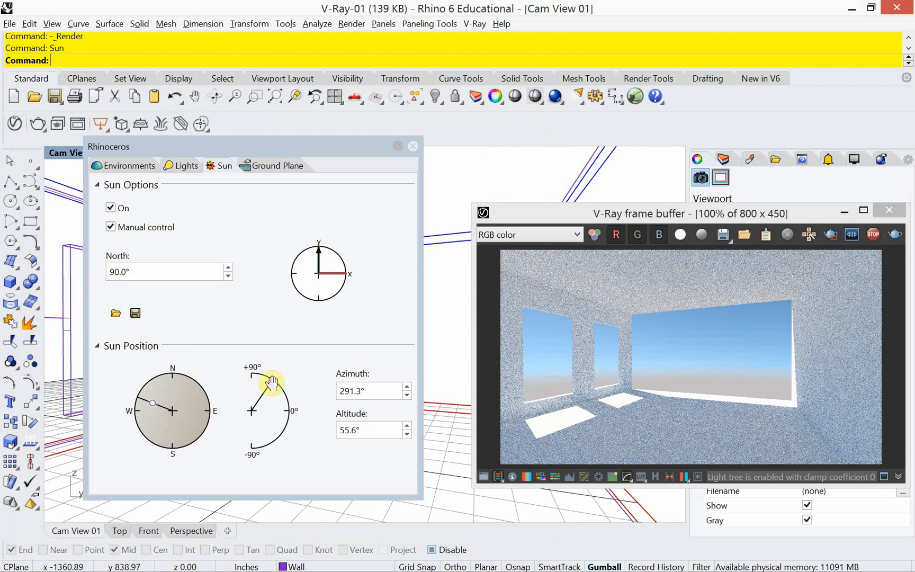
drag(273, 380, 278, 389)
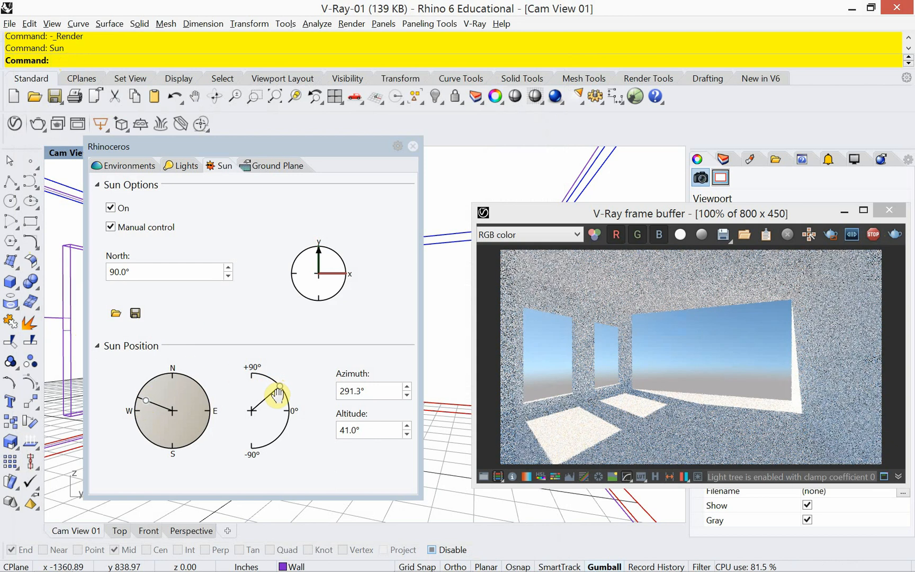
drag(141, 396, 146, 409)
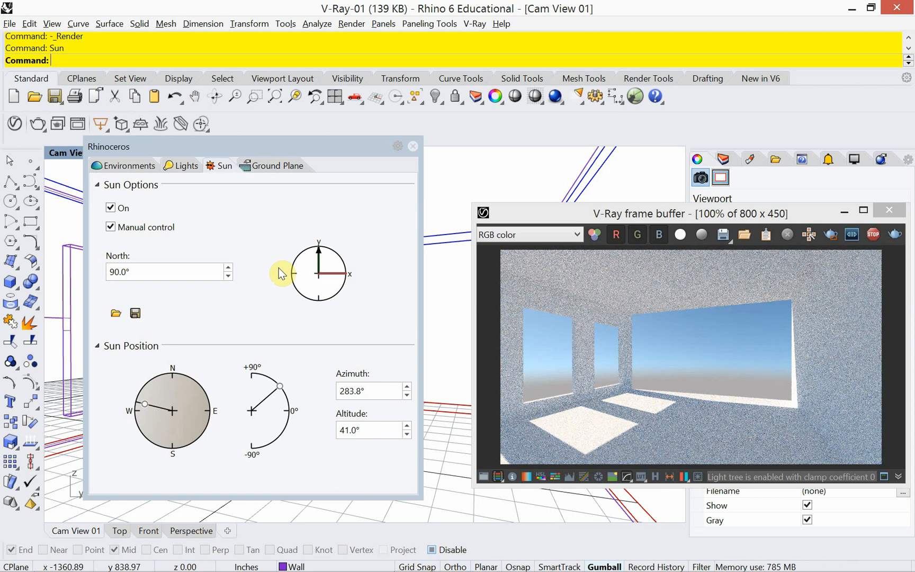
click(413, 146)
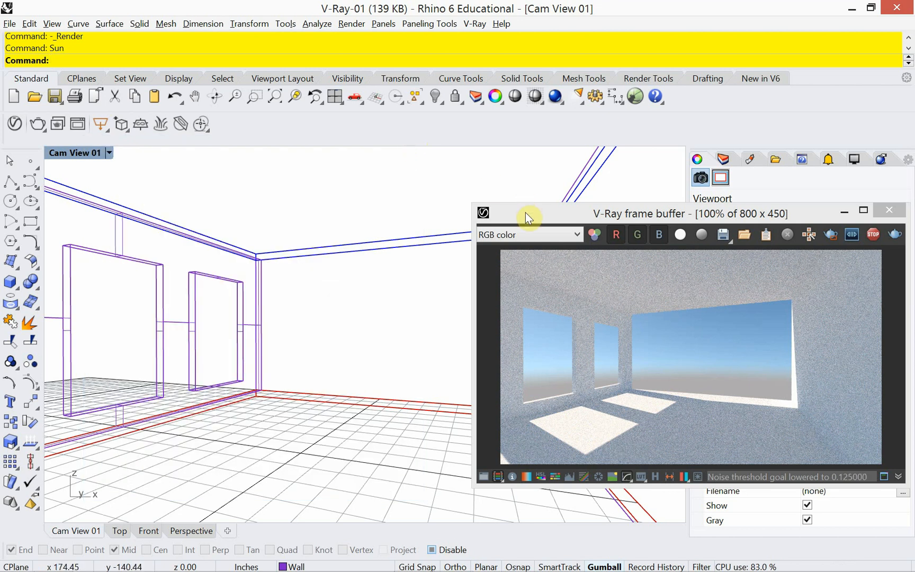
Stop the interactive V-Ray render and close the frame buffer.
drag(526, 212, 320, 184)
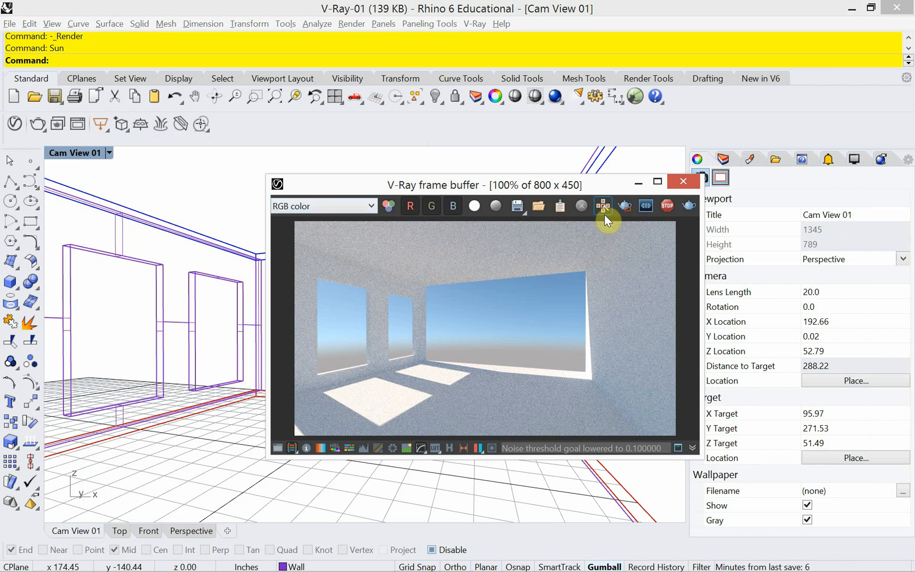
click(666, 207)
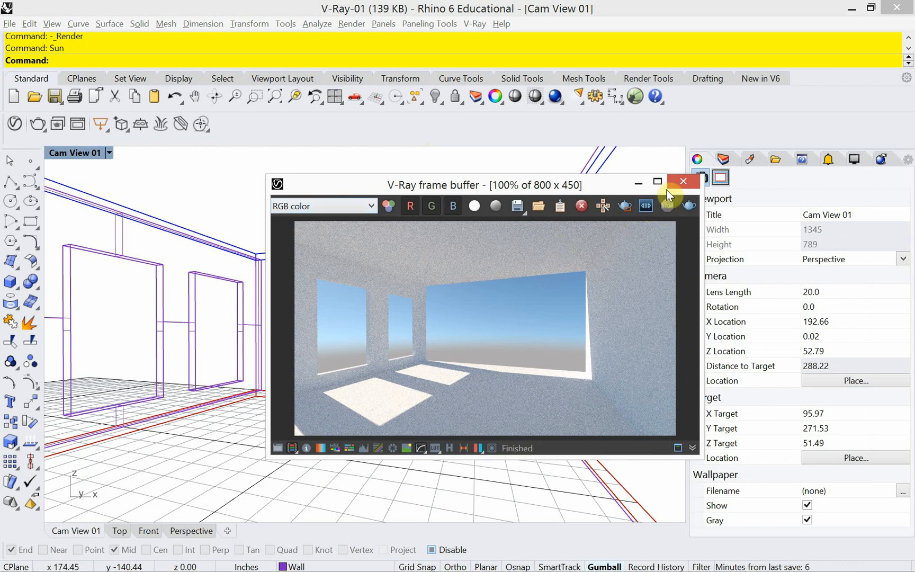
click(682, 180)
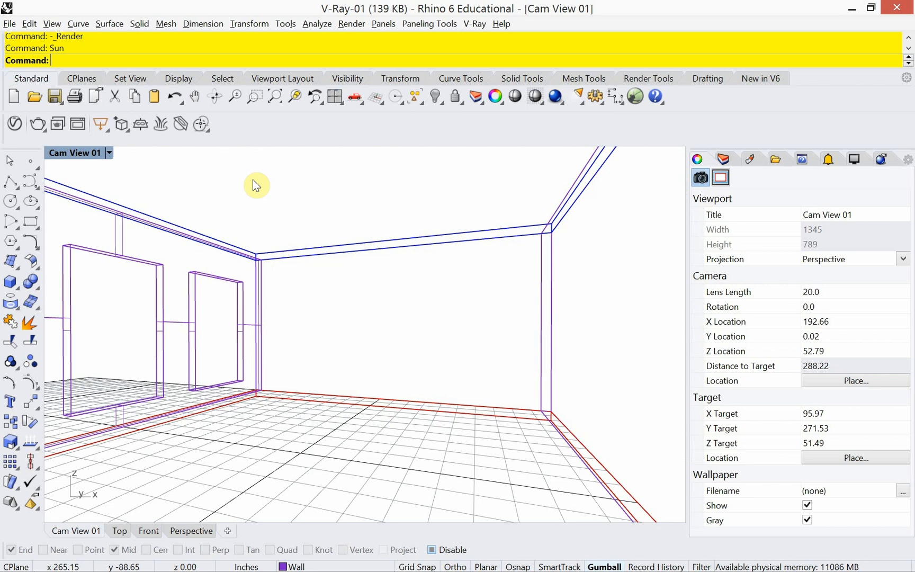
Switch to Grasshopper, check the V-RAY for Rhino topic list and minimize it again.
text(gras)
key(Return)
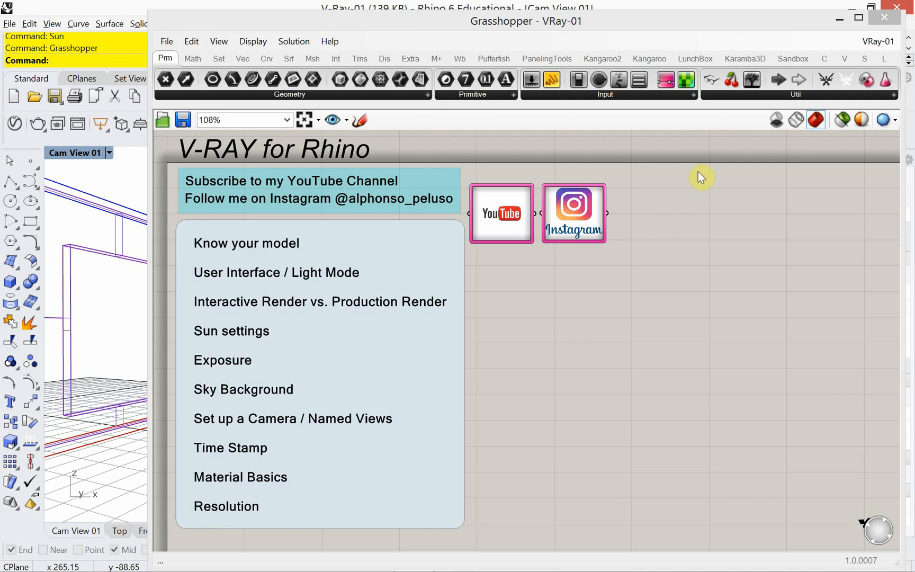
click(840, 20)
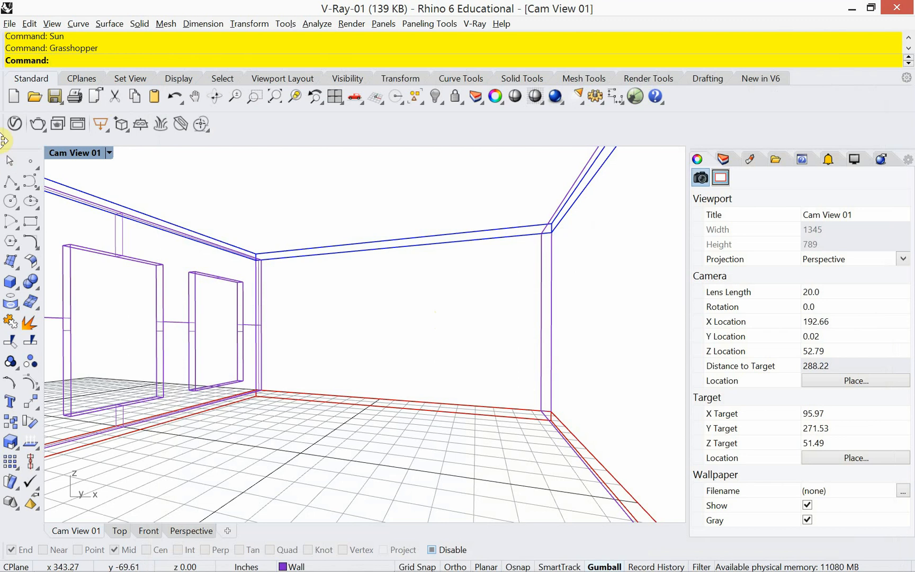
Reopen the V-Ray Asset Editor and display the last render in the frame buffer, moved partly clear of the editor.
click(12, 125)
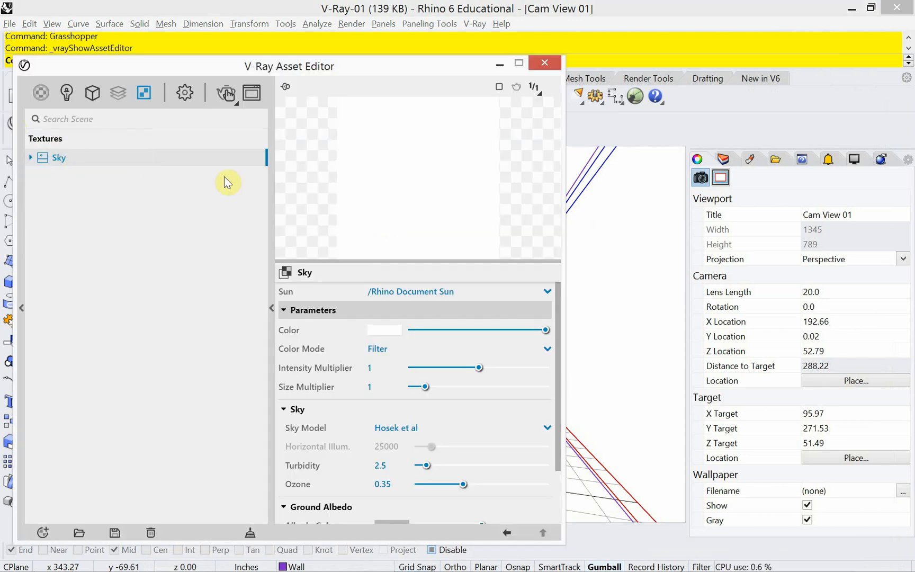
click(251, 96)
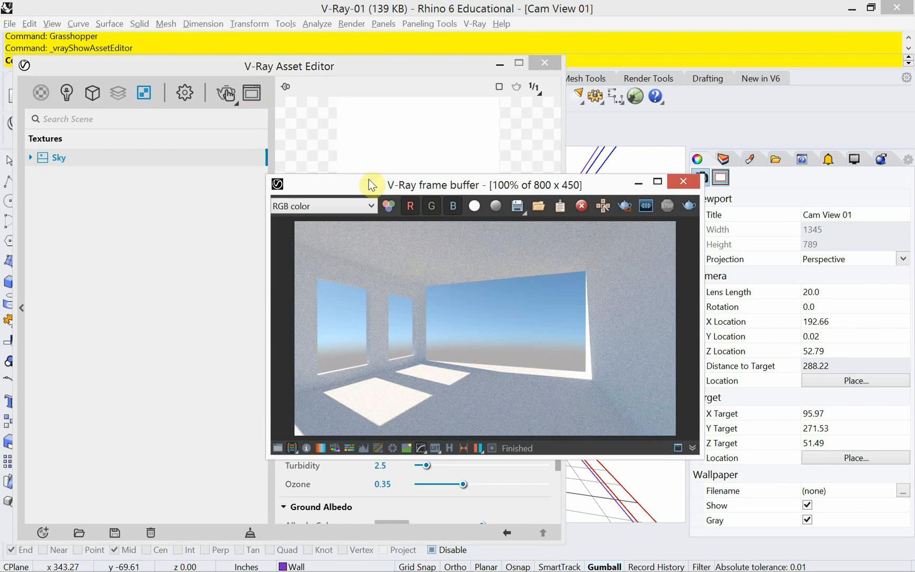
drag(374, 184, 473, 123)
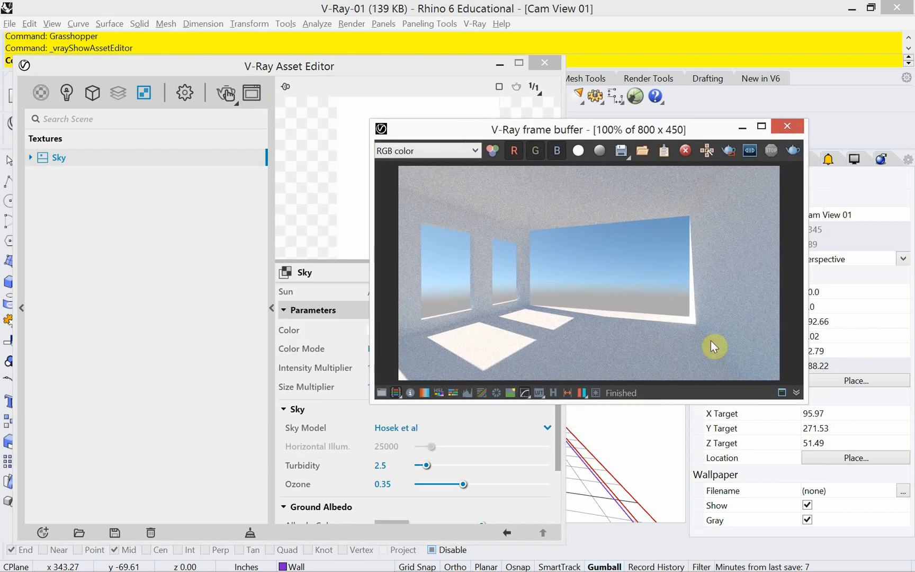
Show the frame buffer's stamp controls and open the Stamp variables window, enlarged with a wider Field column.
click(796, 397)
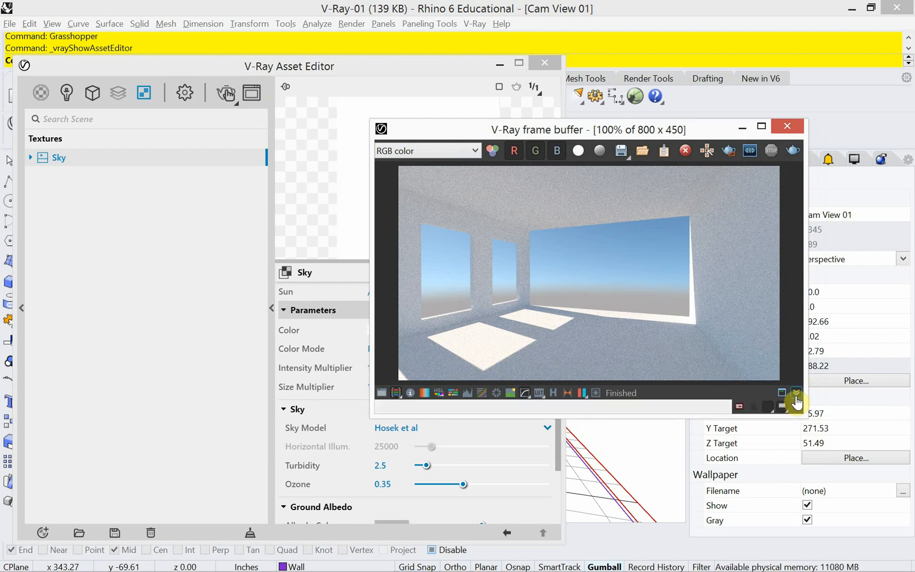
click(750, 413)
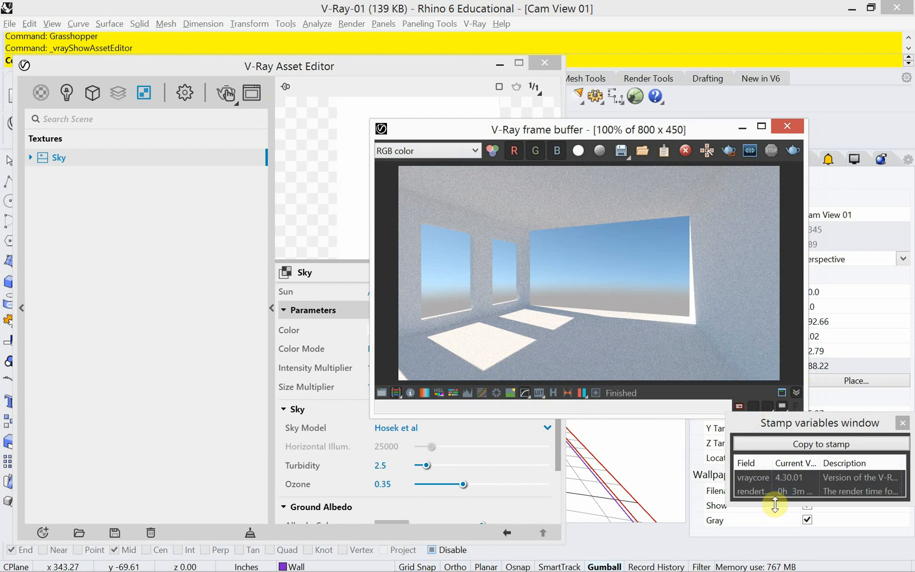
drag(777, 502, 781, 540)
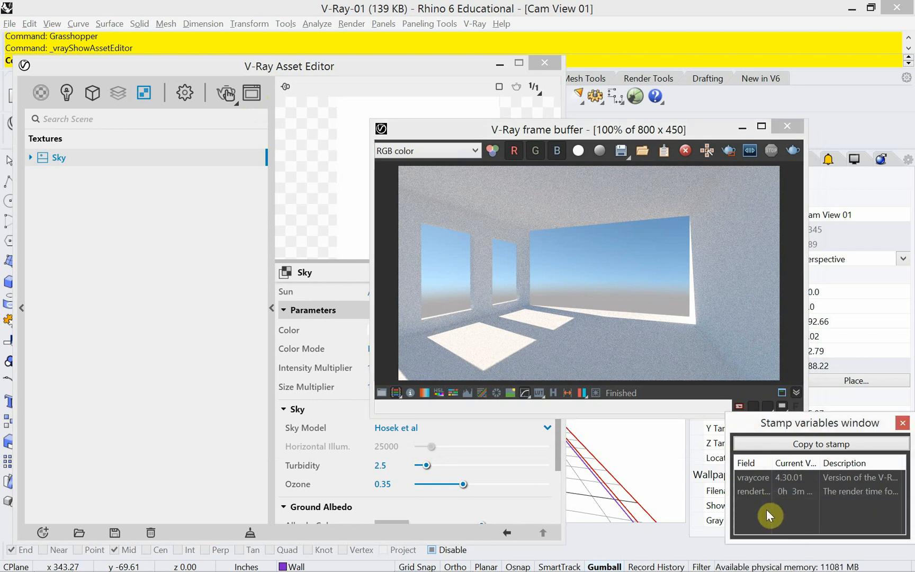
drag(726, 516, 547, 516)
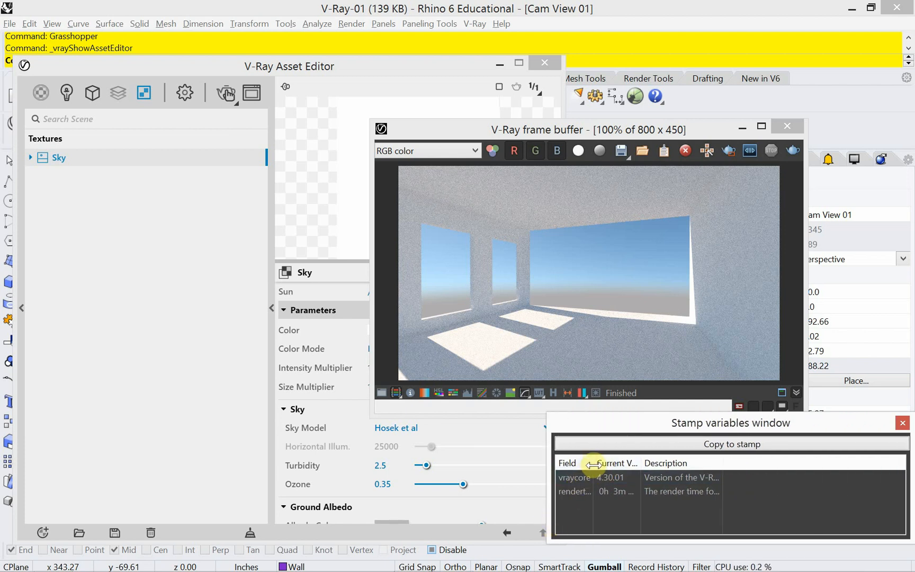
drag(592, 464, 721, 460)
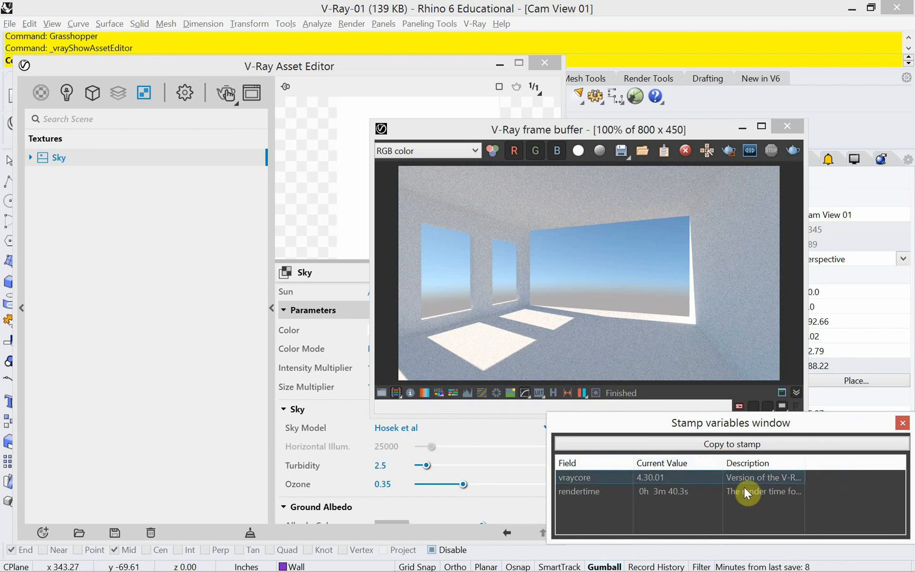
Widen the Description column, copy the rendertime variable into the stamp text and close the Stamp variables window.
drag(805, 463, 882, 461)
click(801, 477)
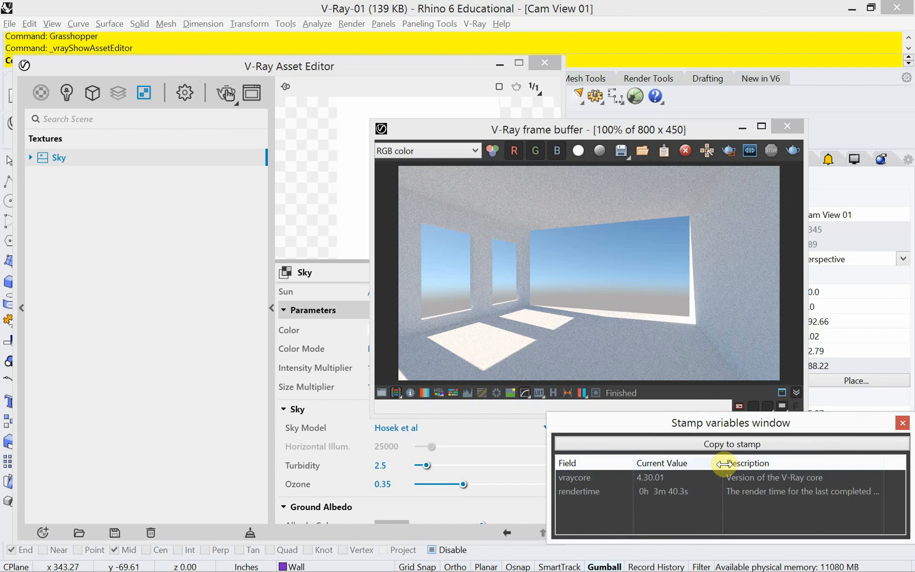
click(622, 495)
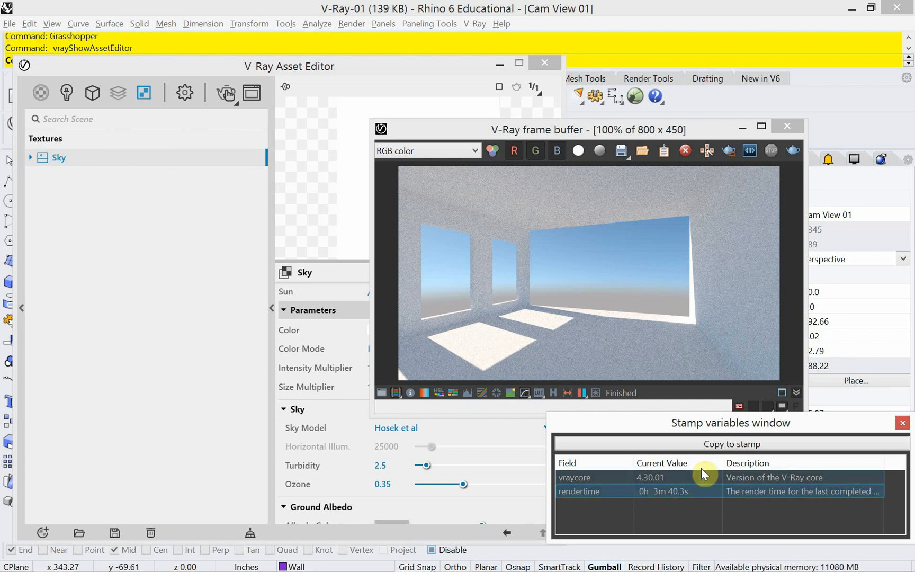
click(741, 448)
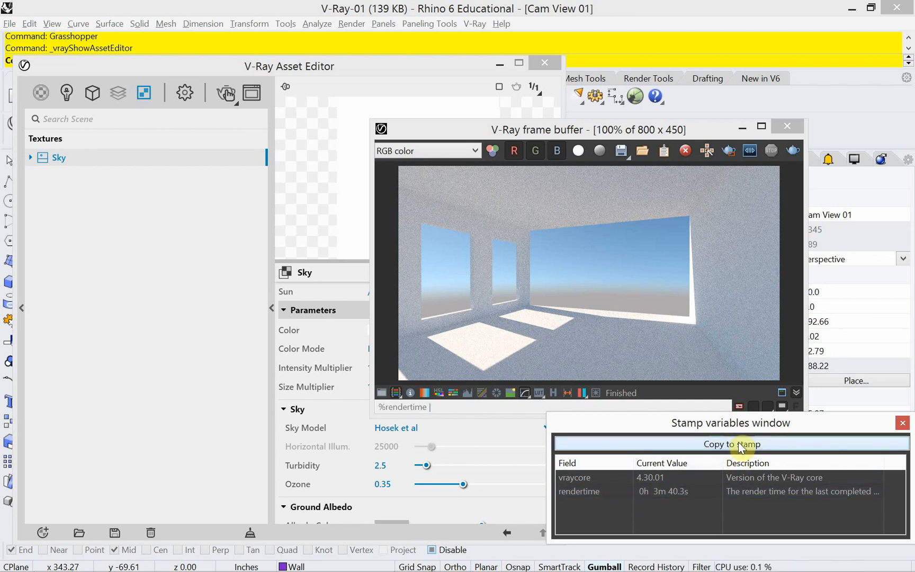
click(902, 423)
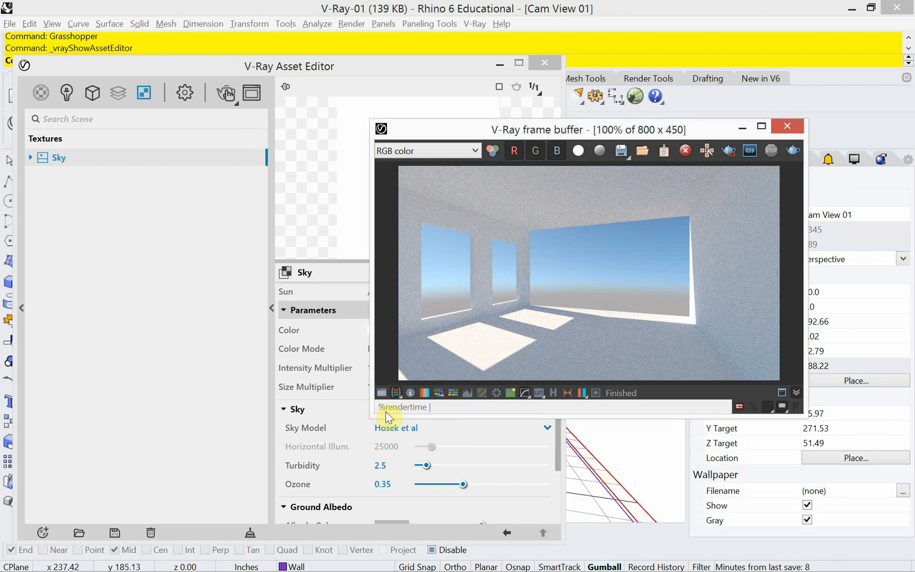
Apply the stamp to the rendered image, switching it off and on again to compare.
click(738, 409)
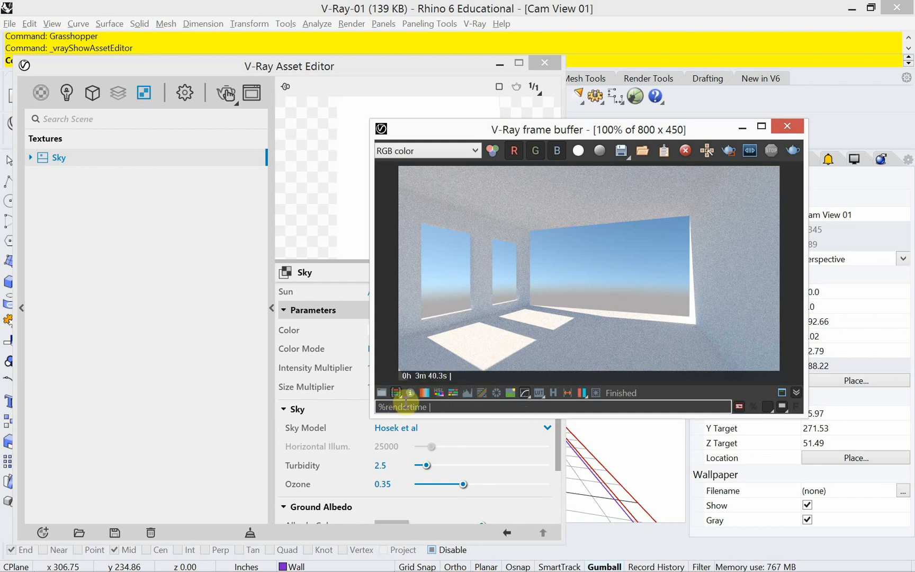
click(739, 407)
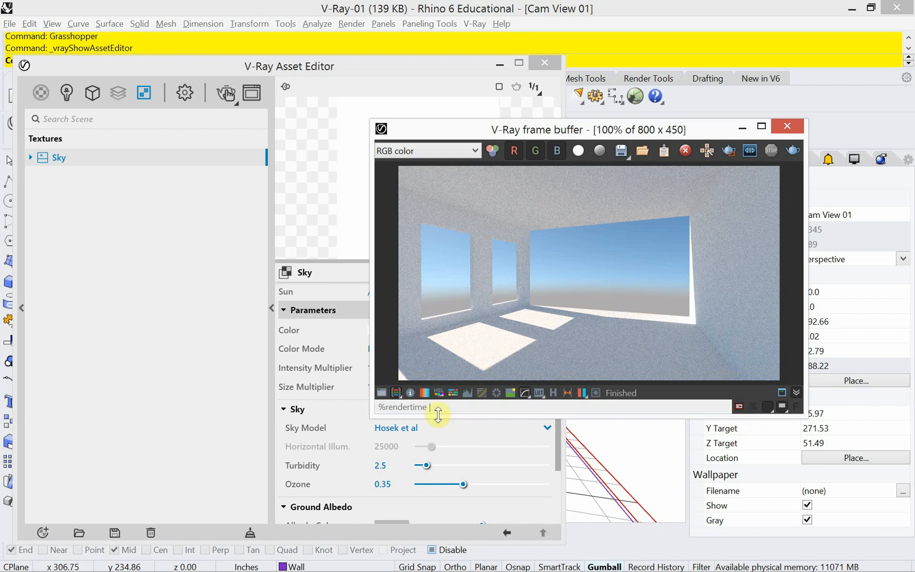
click(740, 407)
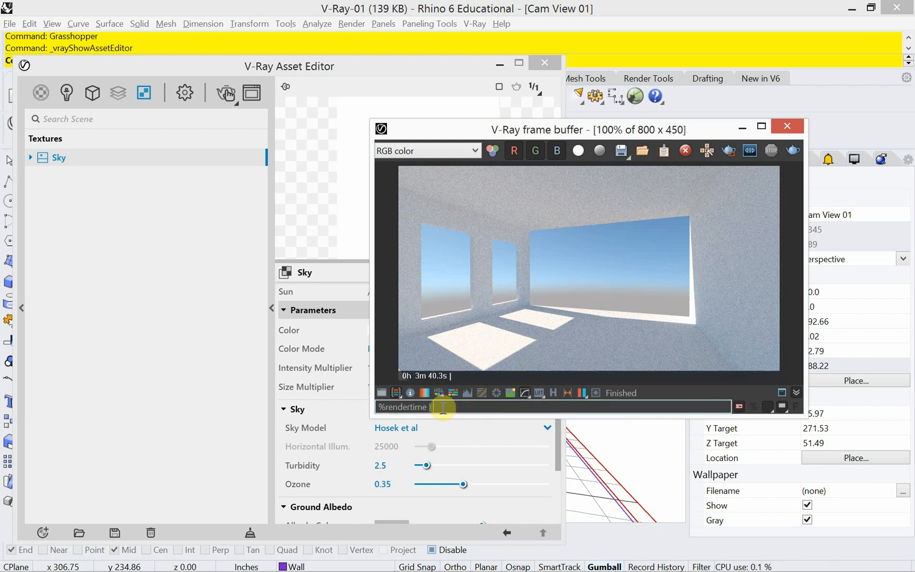
Clear the stamp text, briefly reopen the Stamp variables window, and enter %rendertime as the new stamp.
key(BackSpace)
key(BackSpace)
key(BackSpace)
key(BackSpace)
key(BackSpace)
key(BackSpace)
key(BackSpace)
key(BackSpace)
key(BackSpace)
key(BackSpace)
key(BackSpace)
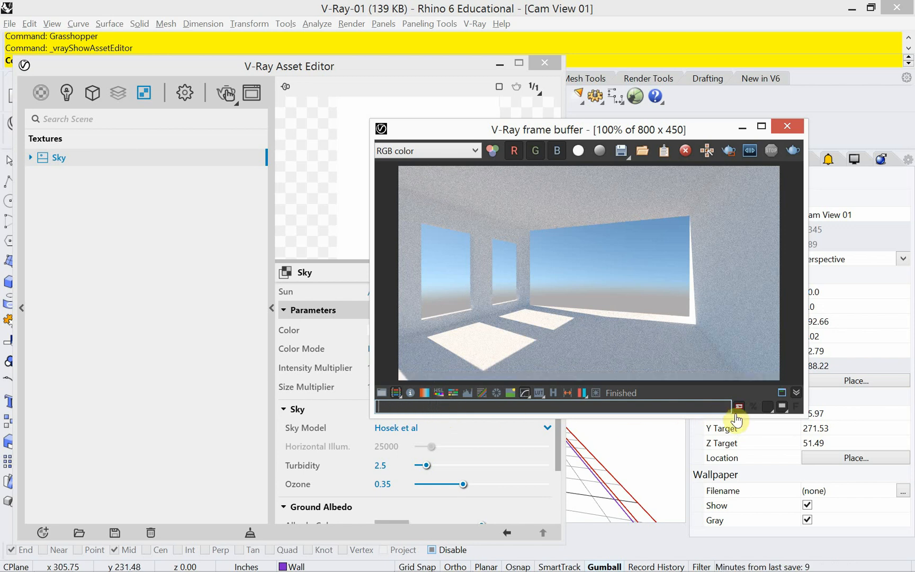
click(752, 407)
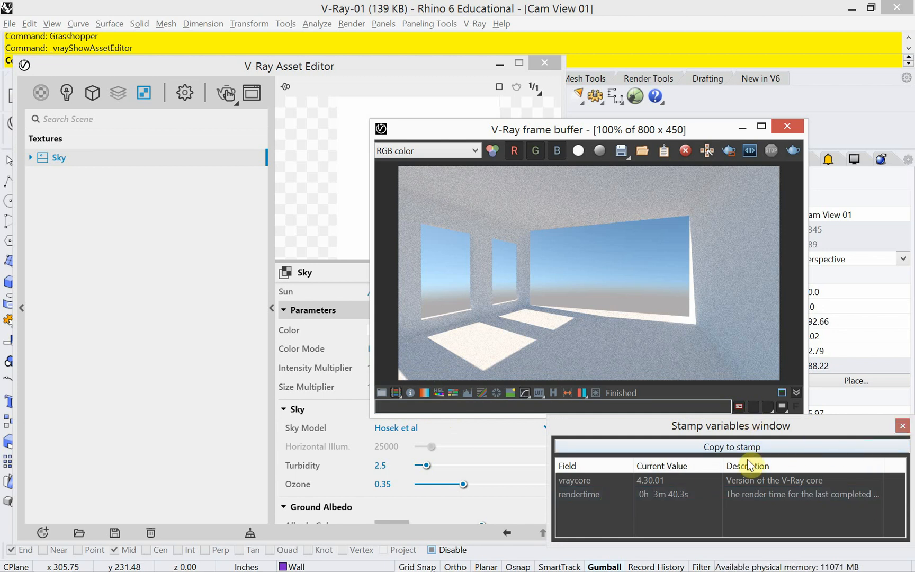
click(903, 426)
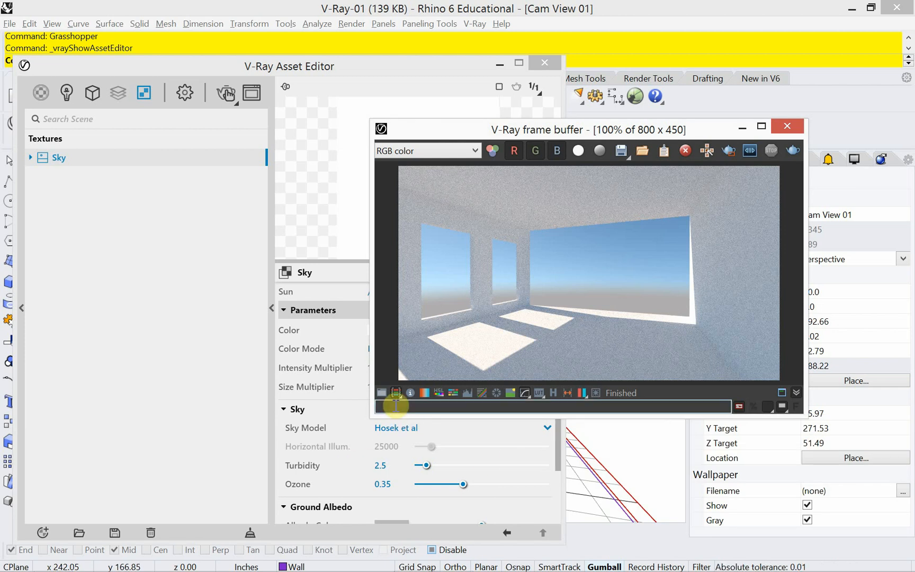
text(%)
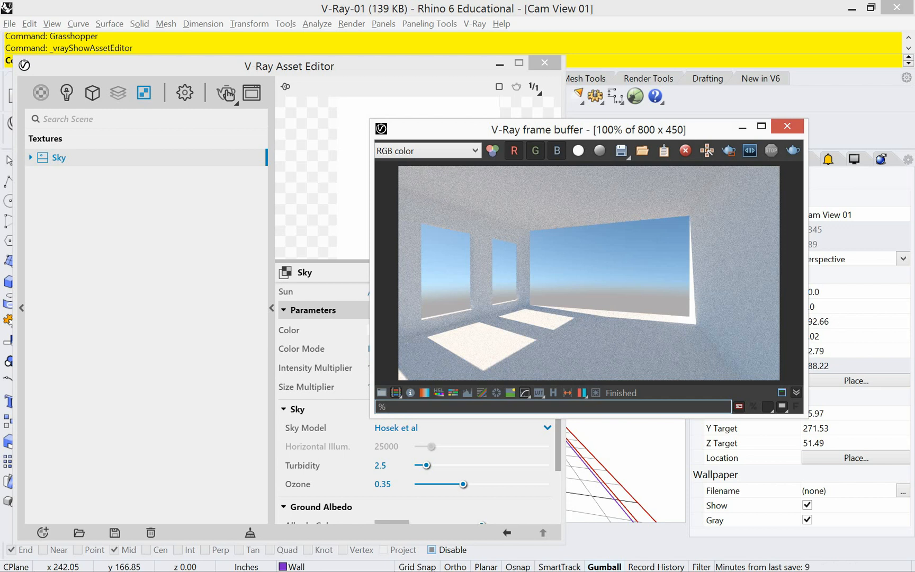
text(rendertime)
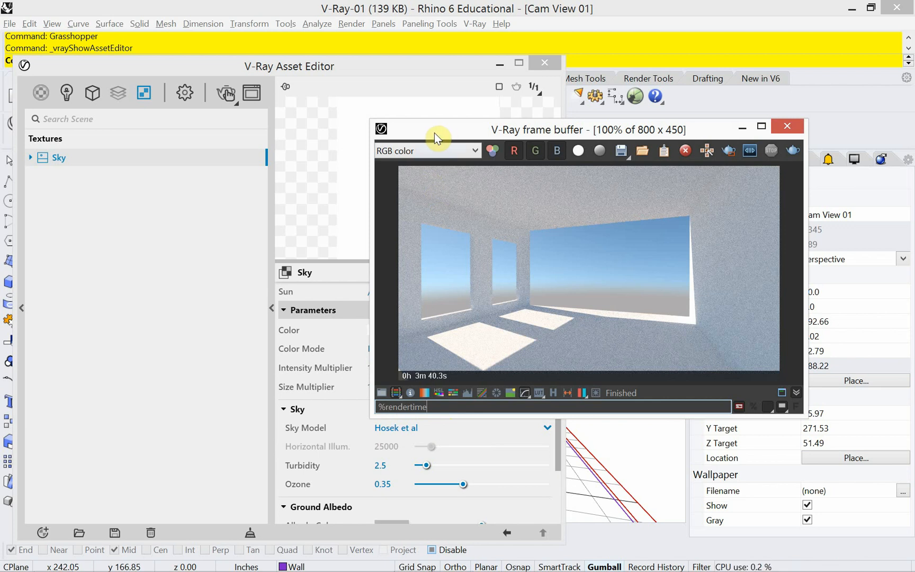
drag(440, 133, 427, 140)
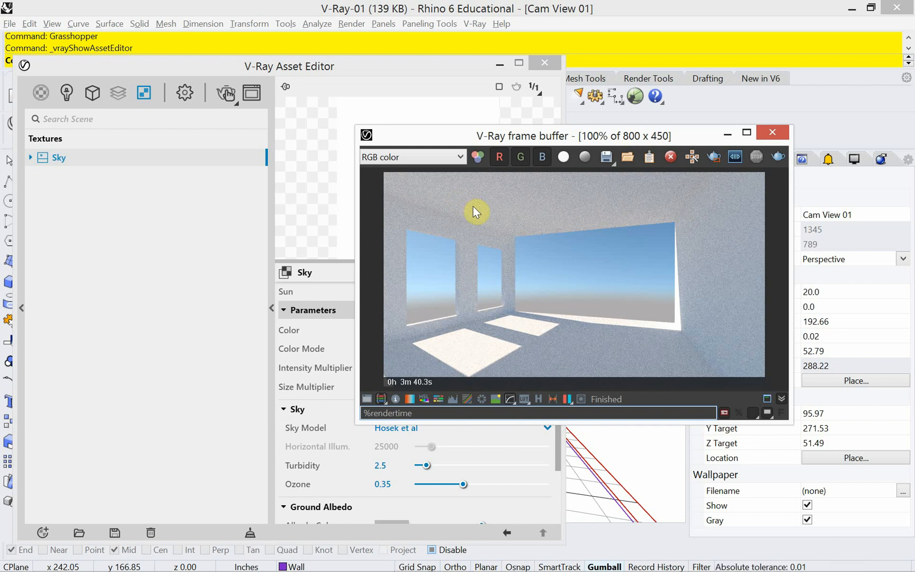
Display the V-Ray render settings with the Camera section collapsed and the Render Output section expanded.
click(184, 95)
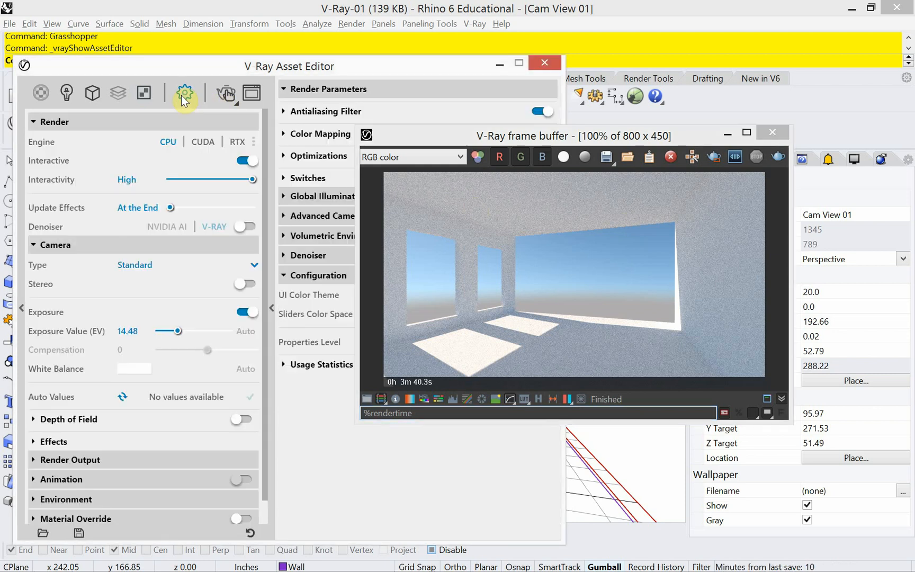
click(32, 248)
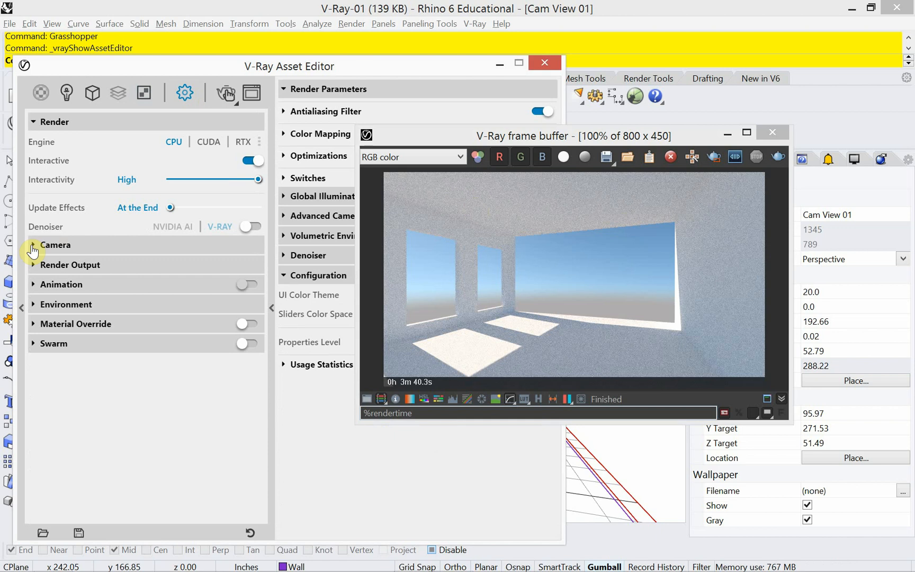
click(34, 268)
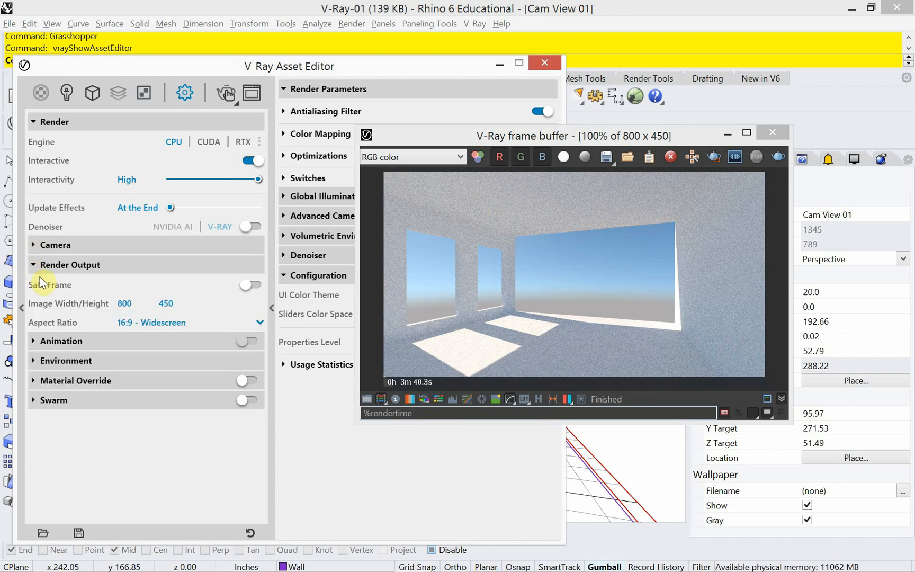
Try a render image width of 400 and restore the width to 800.
click(125, 304)
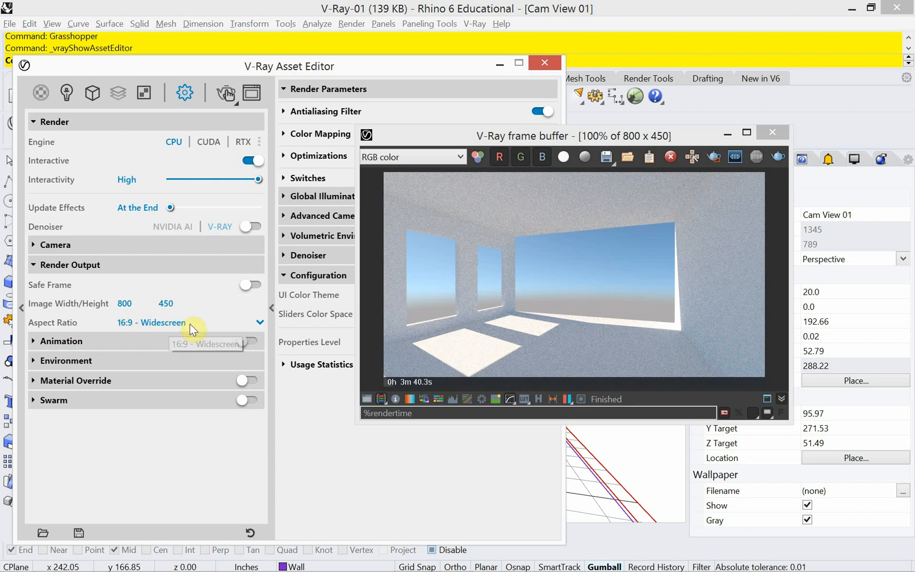
click(124, 303)
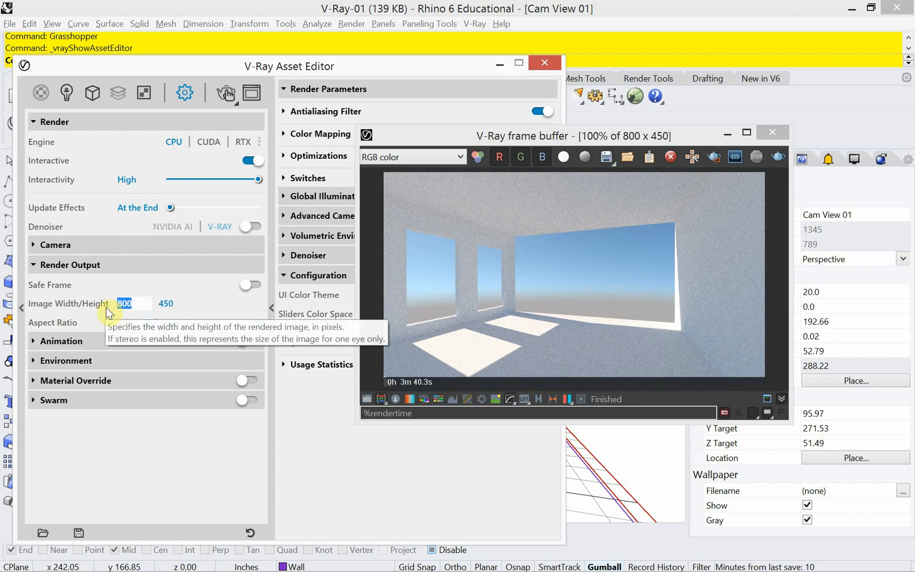
text(400)
key(Return)
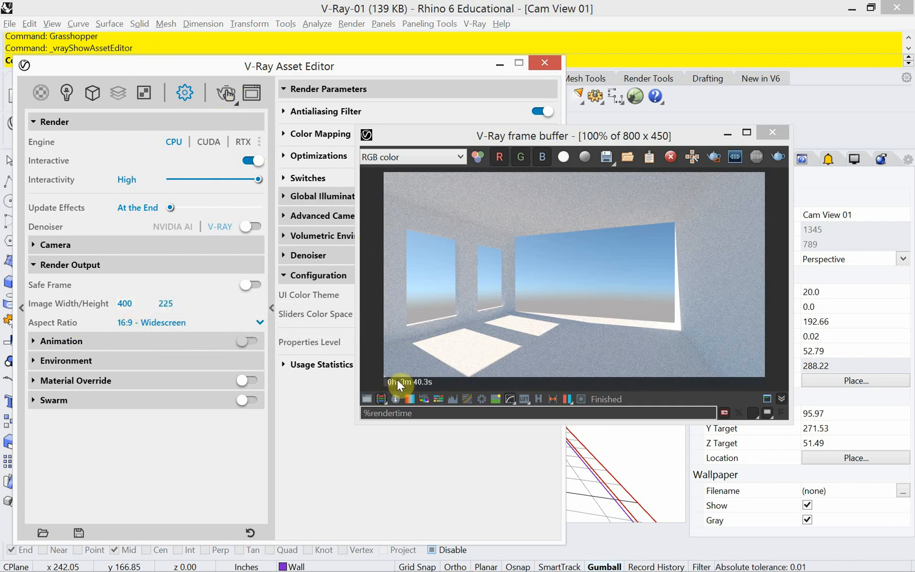
click(132, 304)
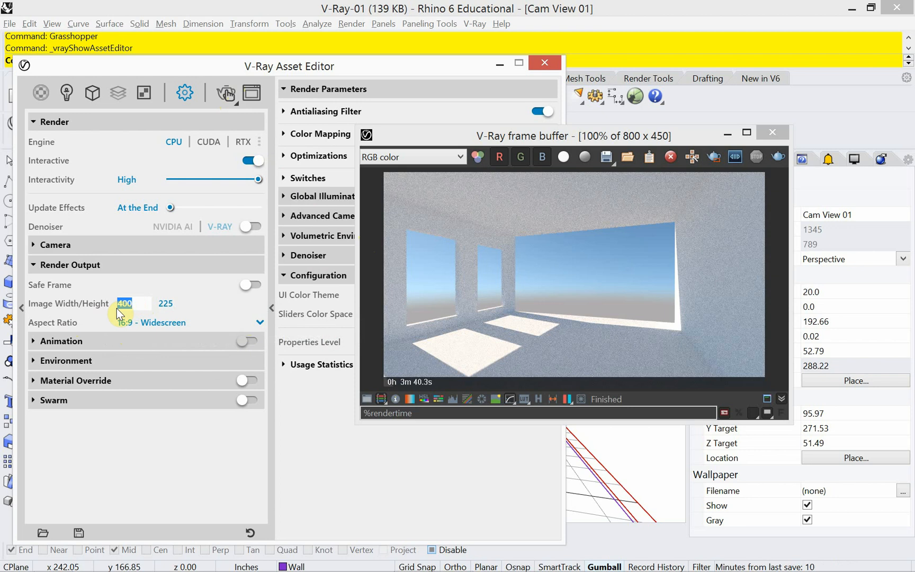
text(800)
key(Return)
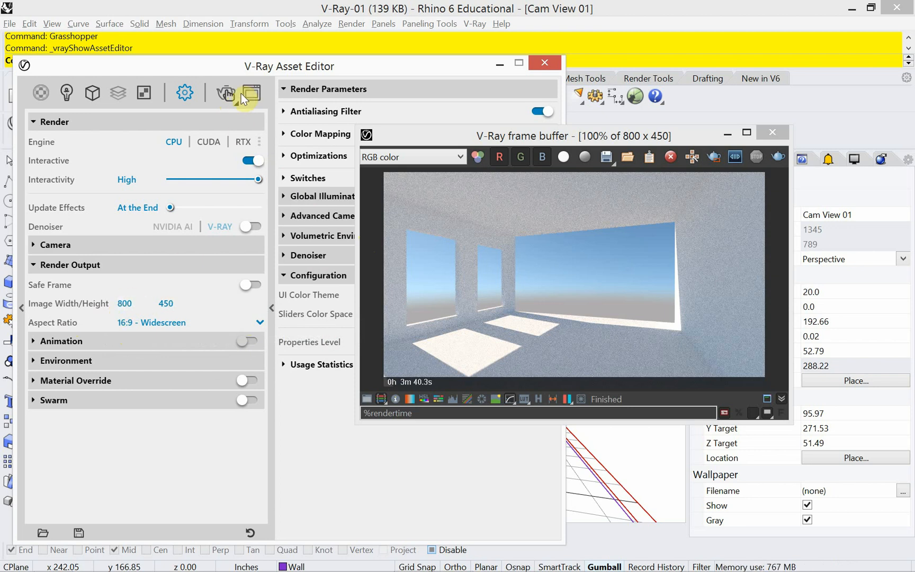
Turn off interactive mode and render the view progressively at medium quality and 800 x 450.
click(226, 94)
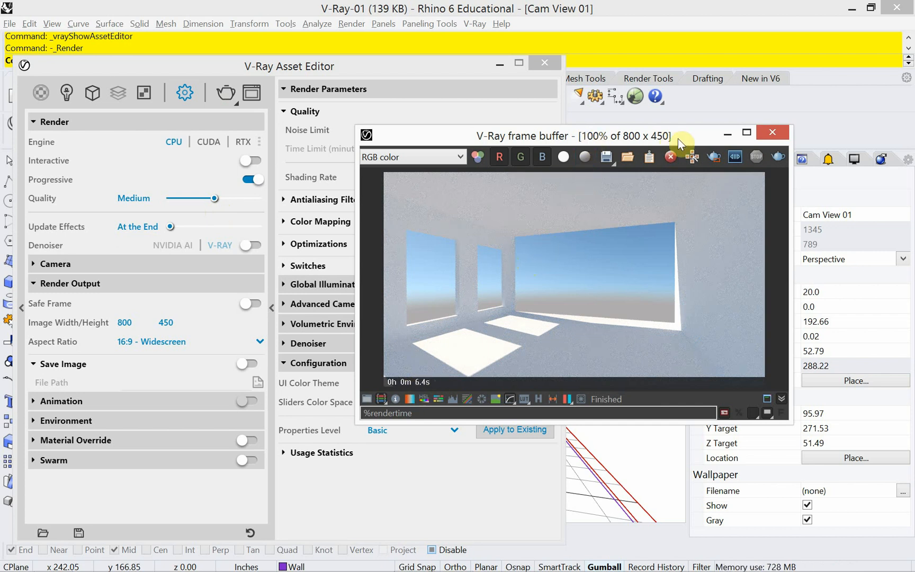
drag(680, 136, 664, 138)
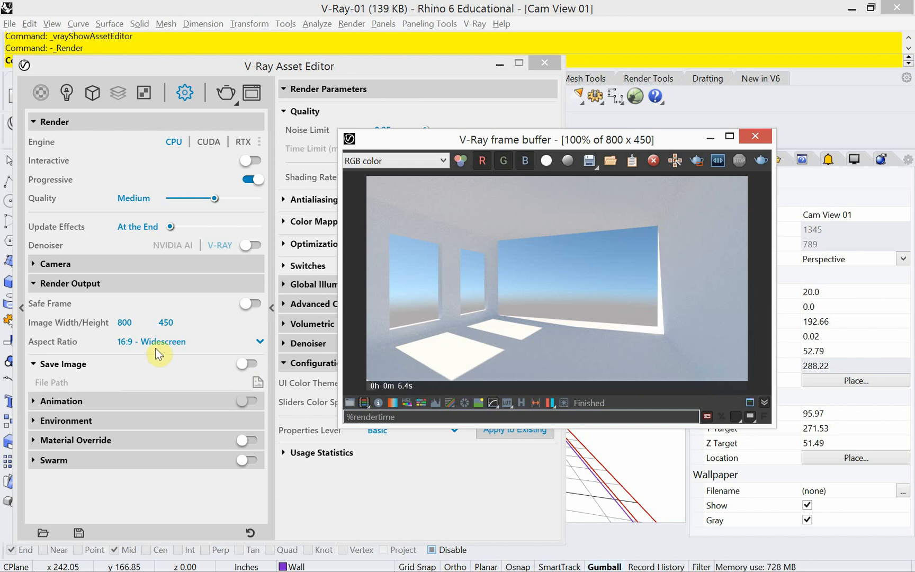
Set the render image width to 400 in the 16:9 aspect ratio and render the view again.
click(123, 322)
click(124, 322)
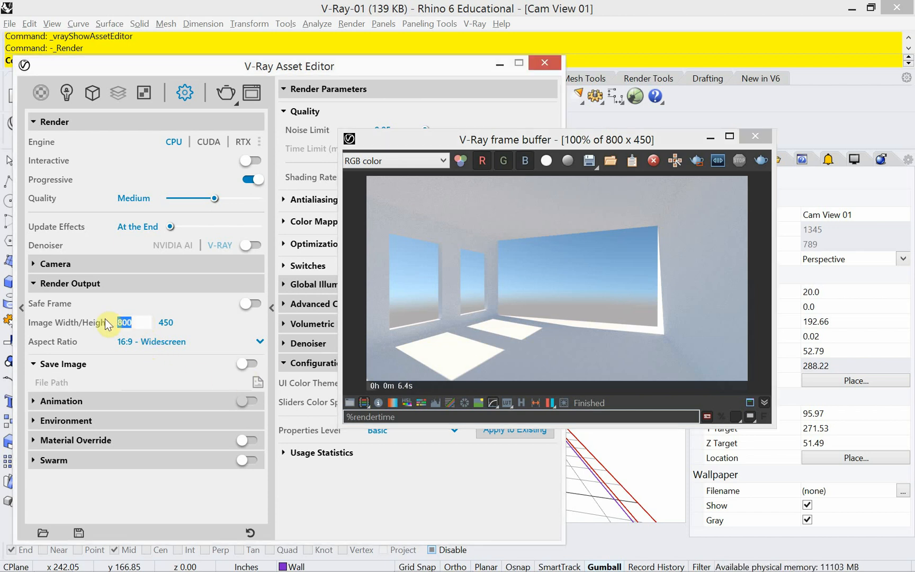
text(400)
key(Return)
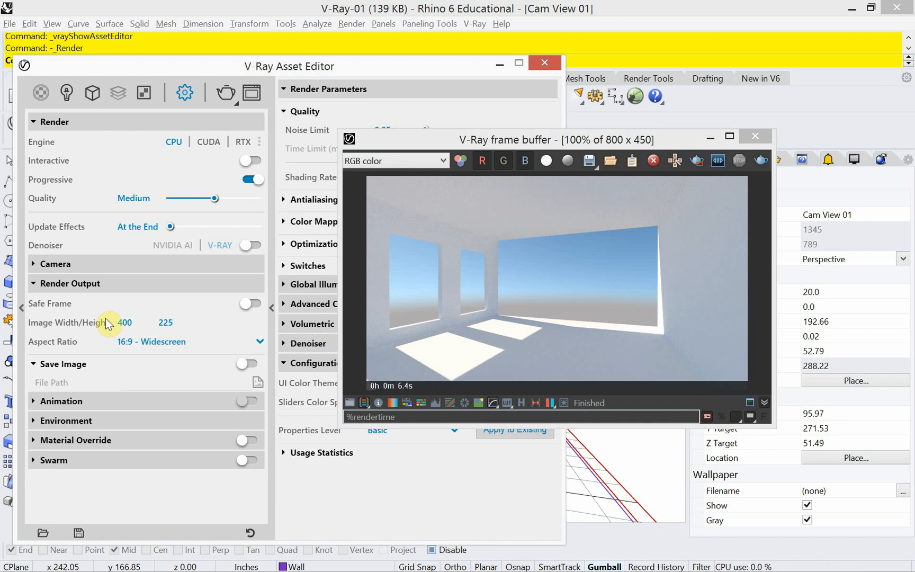
click(227, 93)
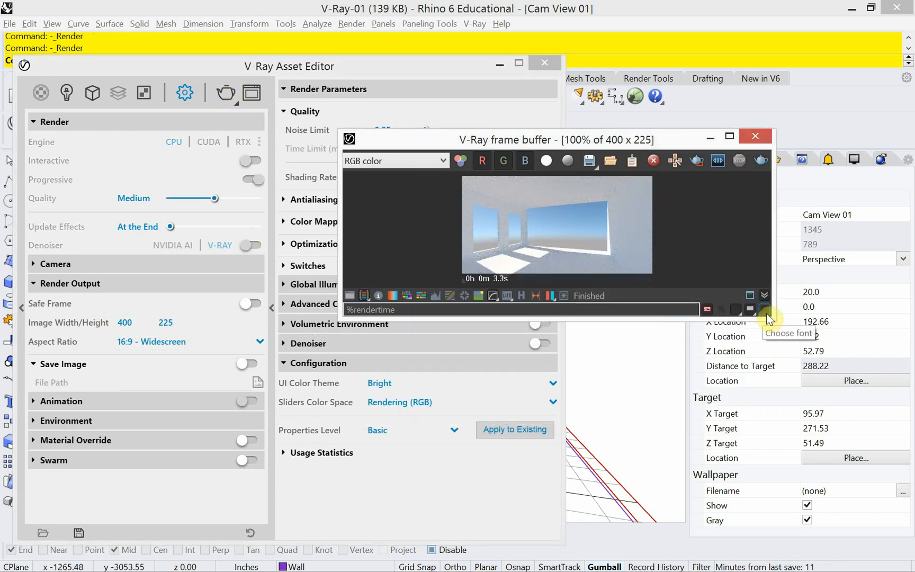
Enlarge the frame buffer window and inspect the small render magnified to 200%.
drag(773, 319, 758, 476)
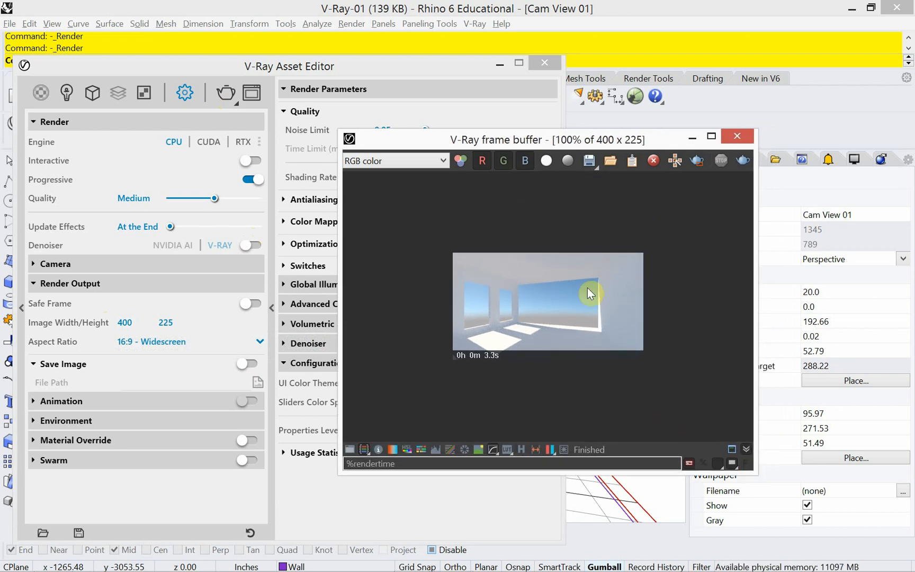
drag(560, 136, 553, 118)
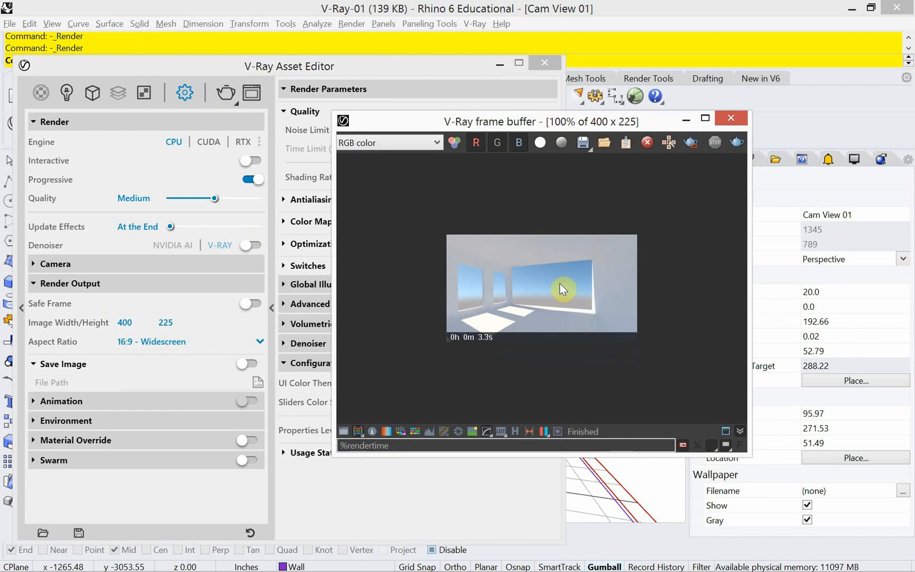
scroll(560, 289, up, 2)
scroll(560, 290, down, 1)
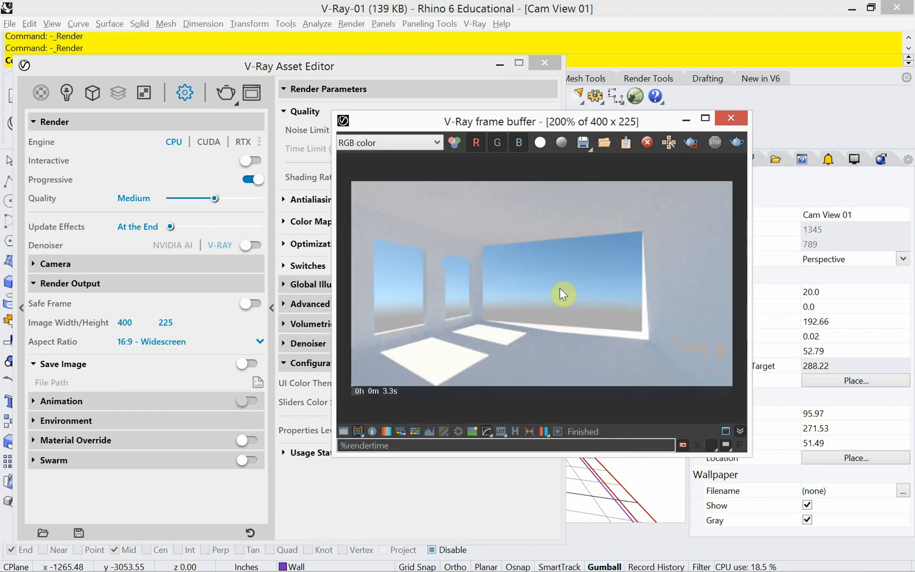
scroll(554, 294, down, 1)
scroll(554, 293, up, 1)
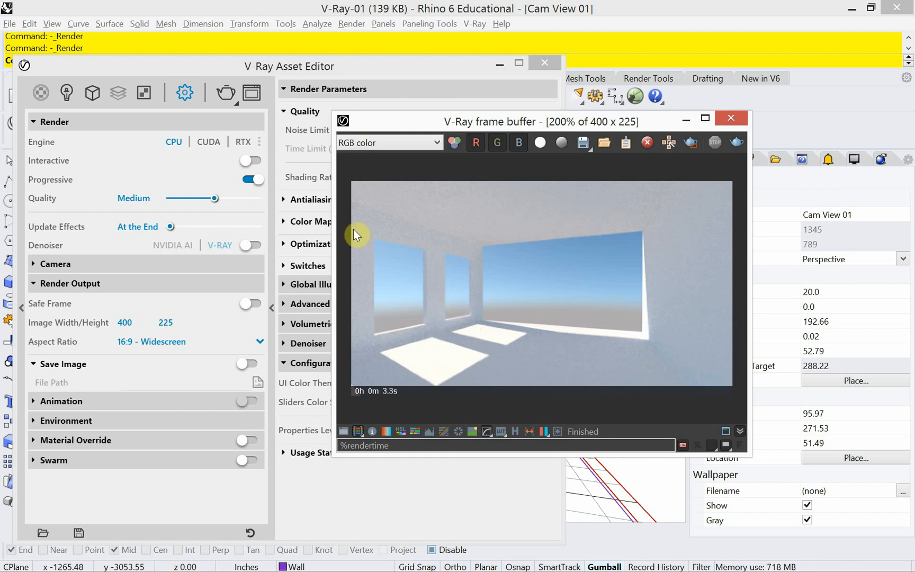
Create a new Generic V-Ray material and rename it Walls.
right_click(41, 93)
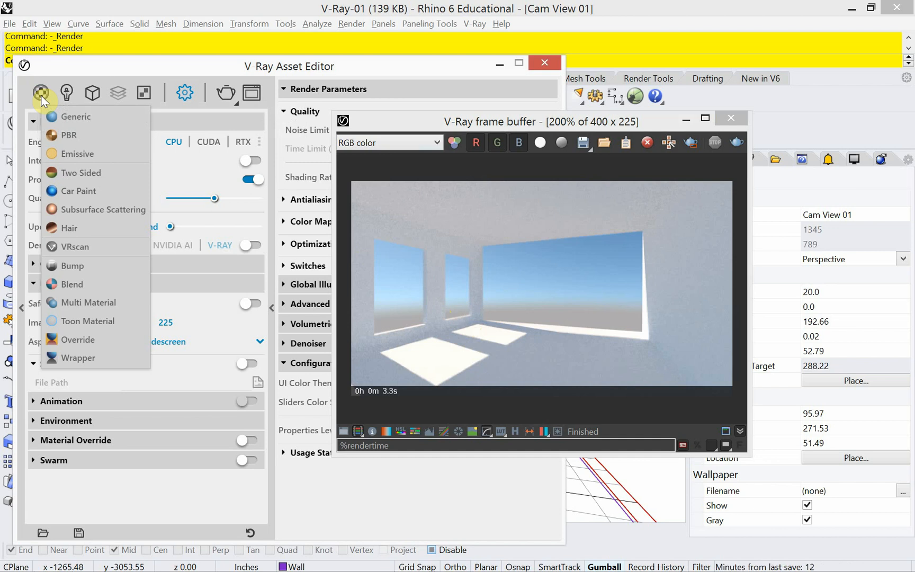
click(80, 119)
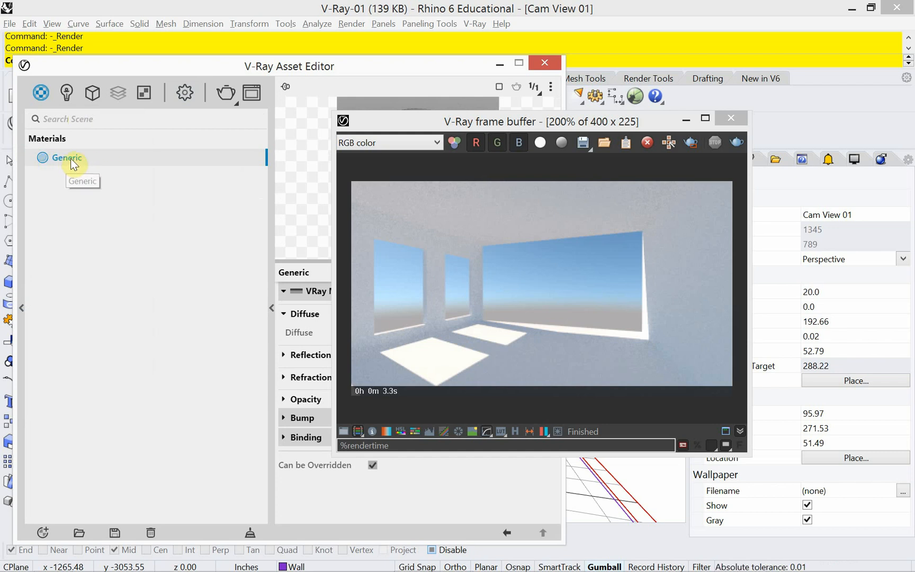
drag(83, 157, 54, 159)
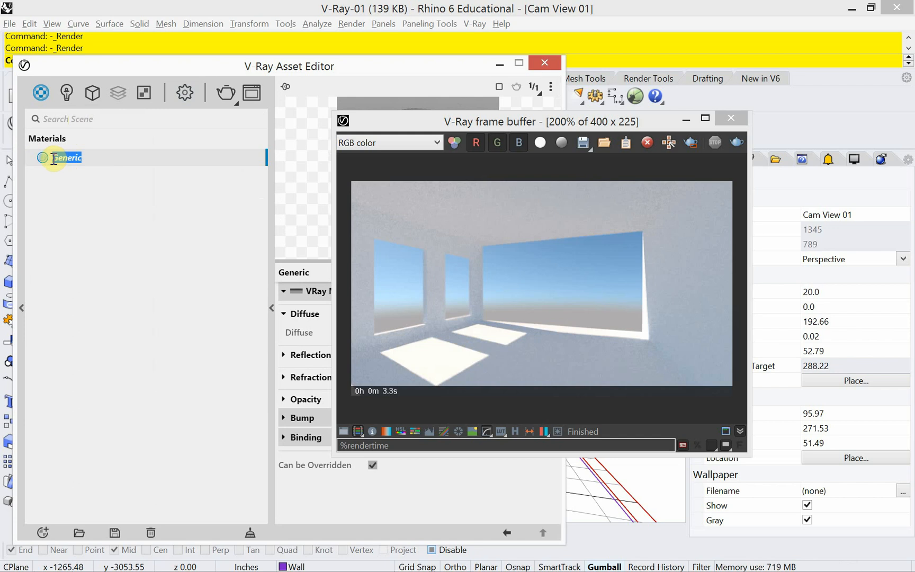
text(Walls)
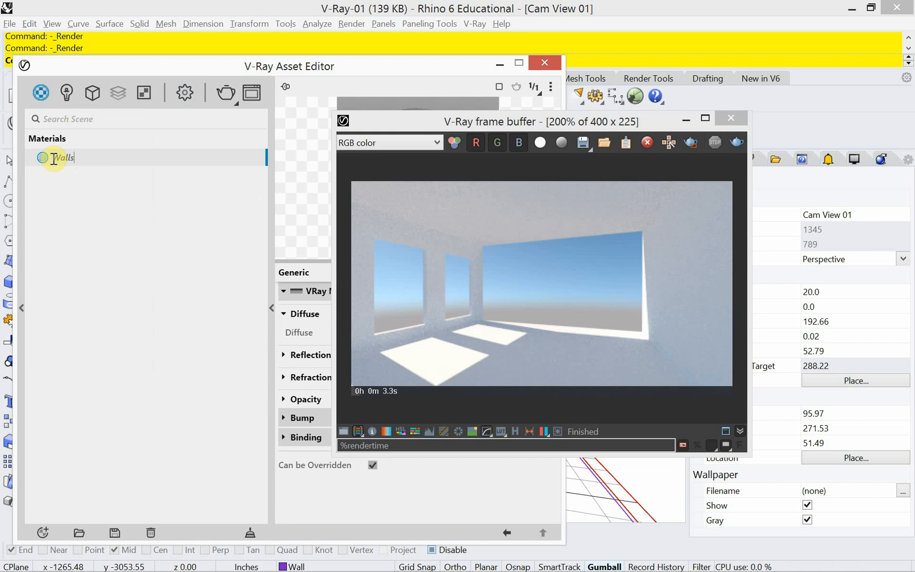
key(Return)
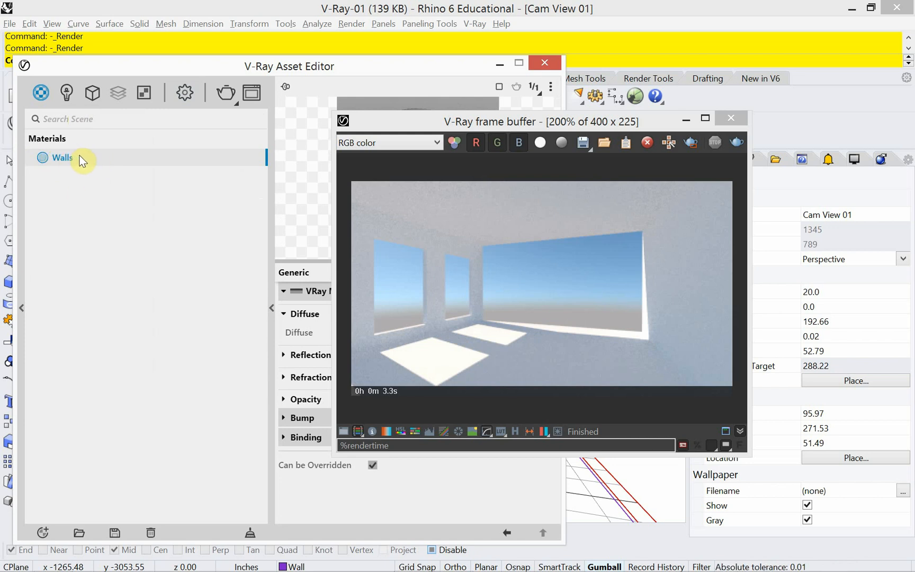
Apply the Walls material to all objects on the Wall layer.
right_click(83, 161)
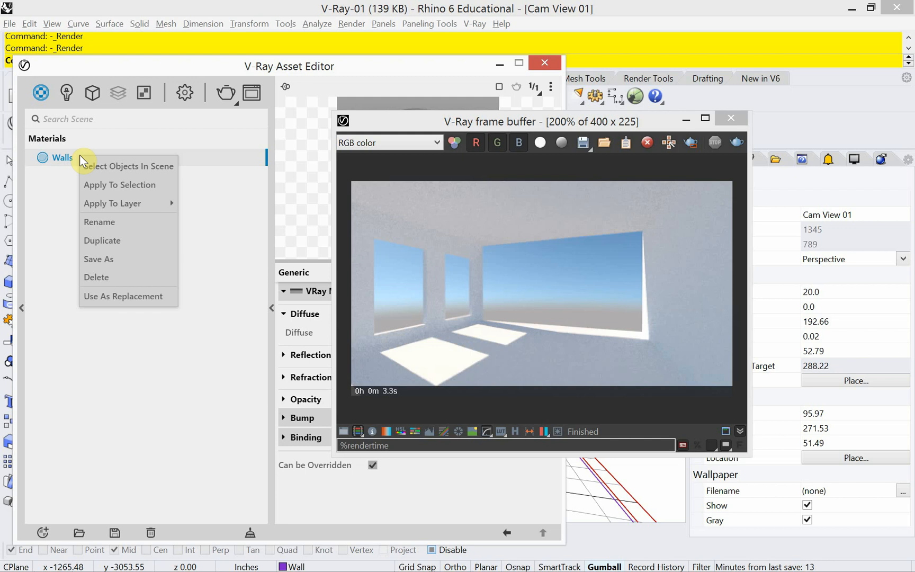
mouse_move(116, 205)
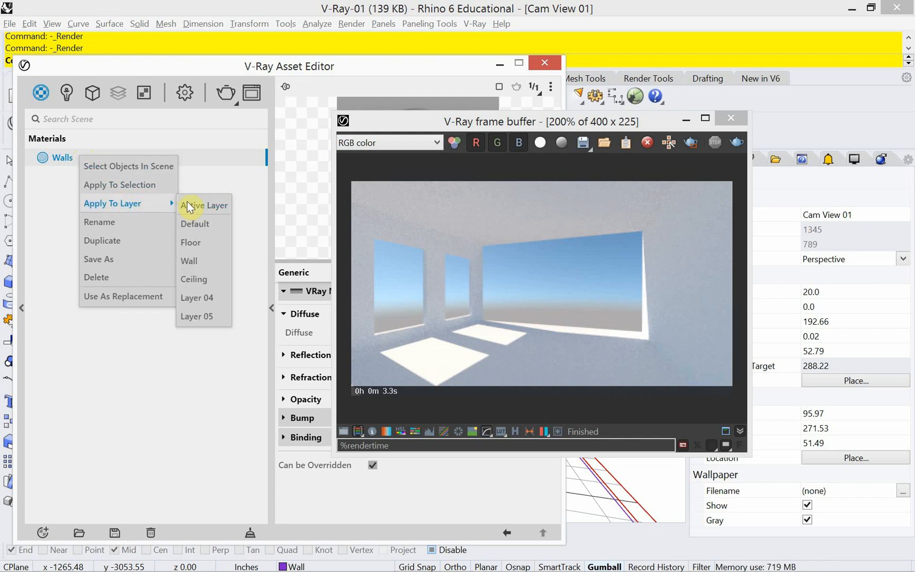
click(201, 262)
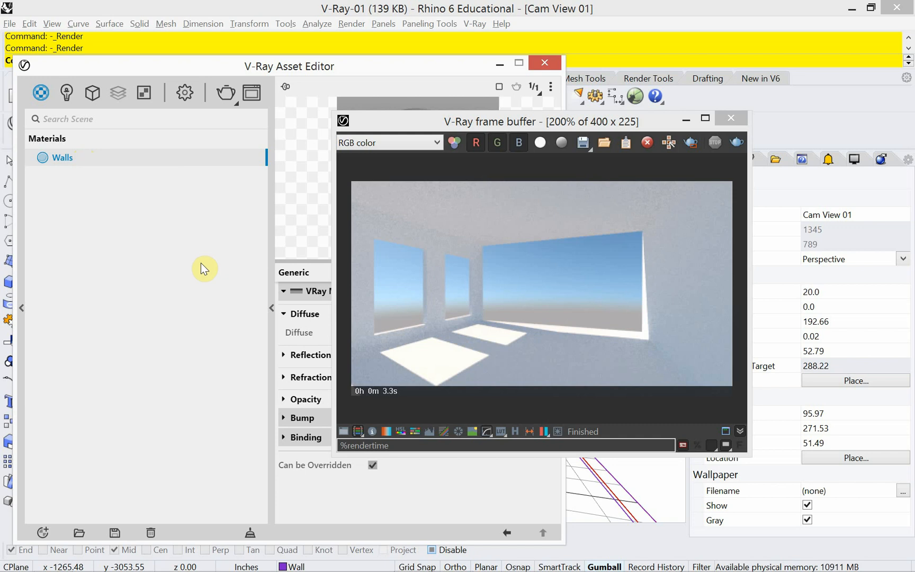
Start an interactive V-Ray render and move the frame buffer aside to uncover the Walls material's settings.
click(237, 105)
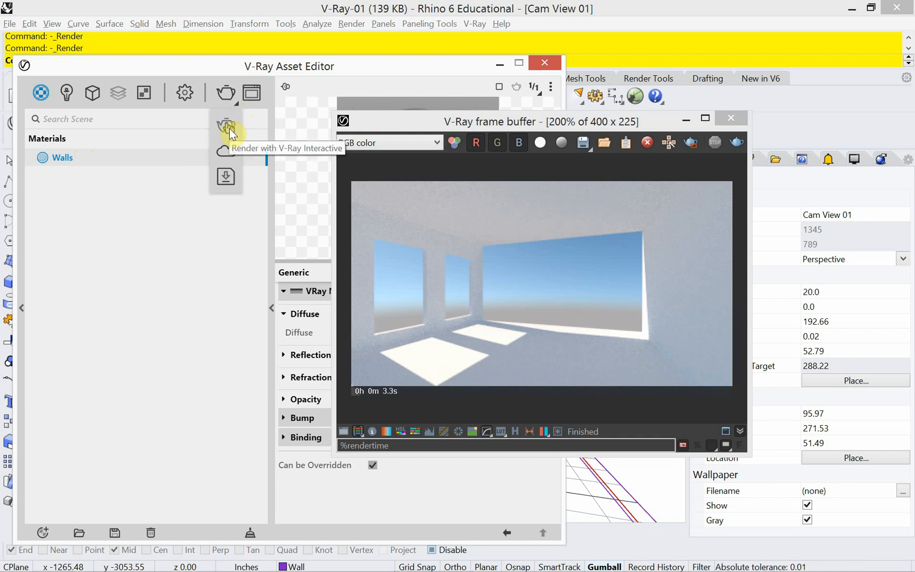
click(229, 129)
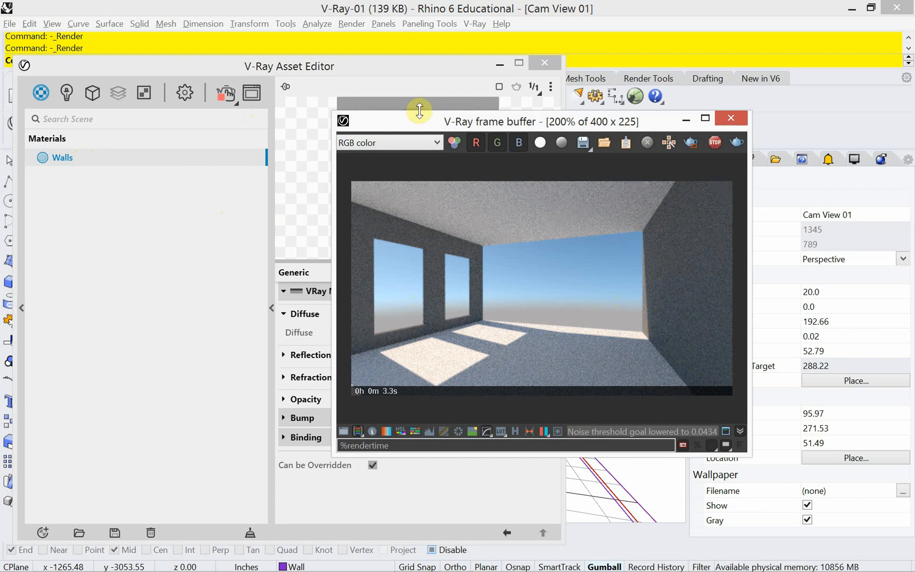
drag(419, 125, 623, 186)
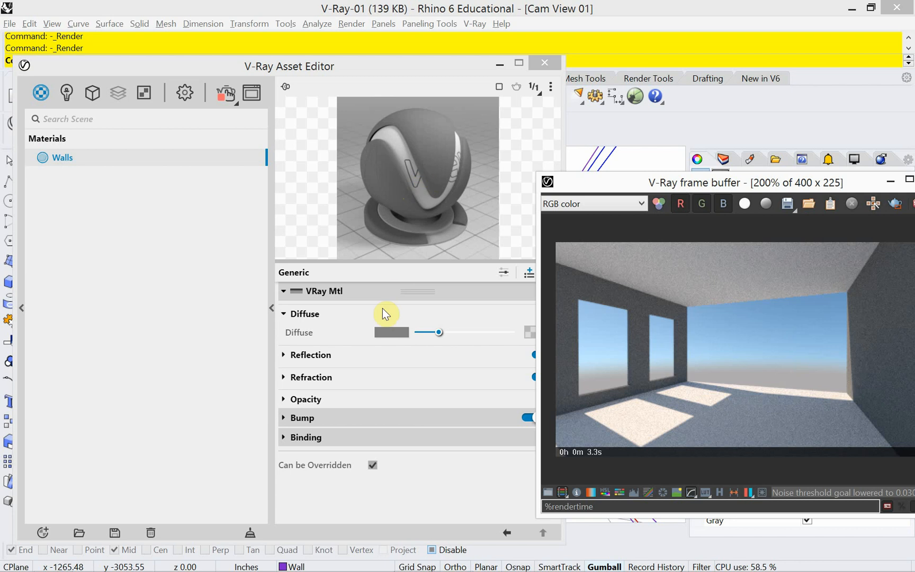
Try lighter and near-white diffuse tones on the Walls material, settle on a medium grey, and dismiss the system notifications.
mouse_move(392, 336)
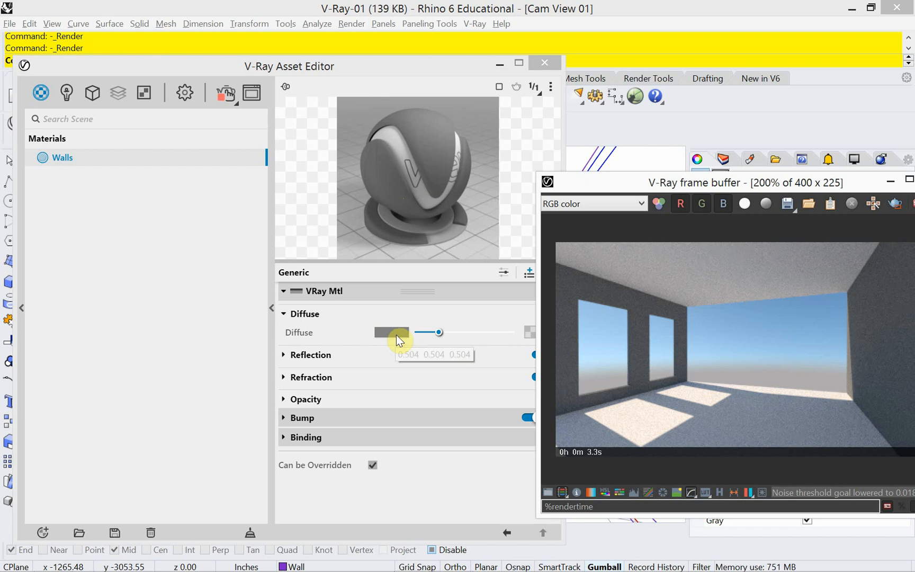
mouse_move(439, 332)
mouse_down()
mouse_move(421, 335)
mouse_move(452, 339)
mouse_up()
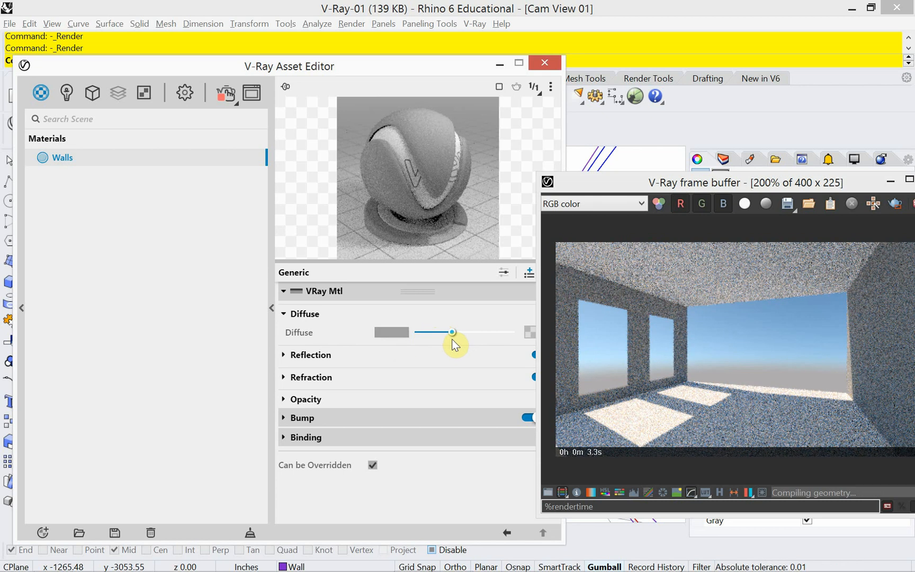
drag(453, 333, 499, 337)
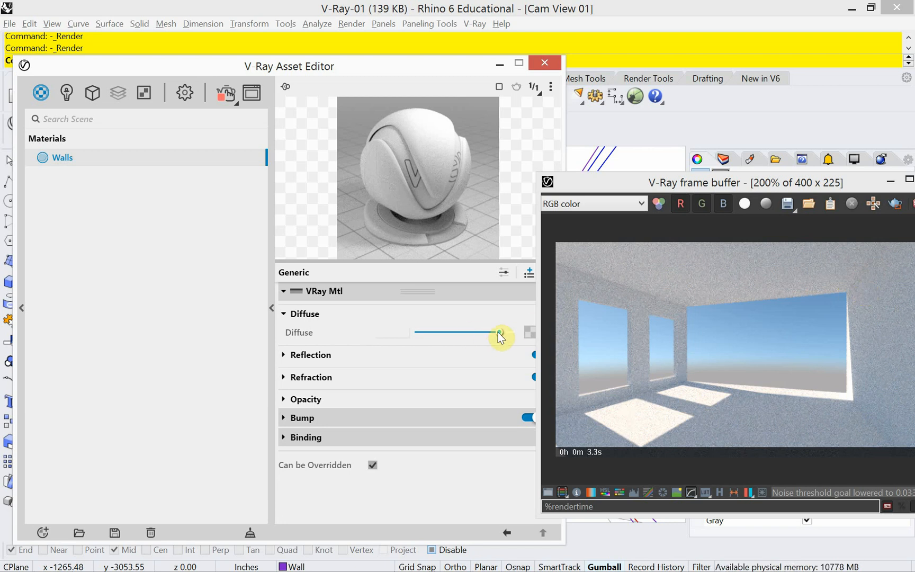
drag(498, 331, 473, 331)
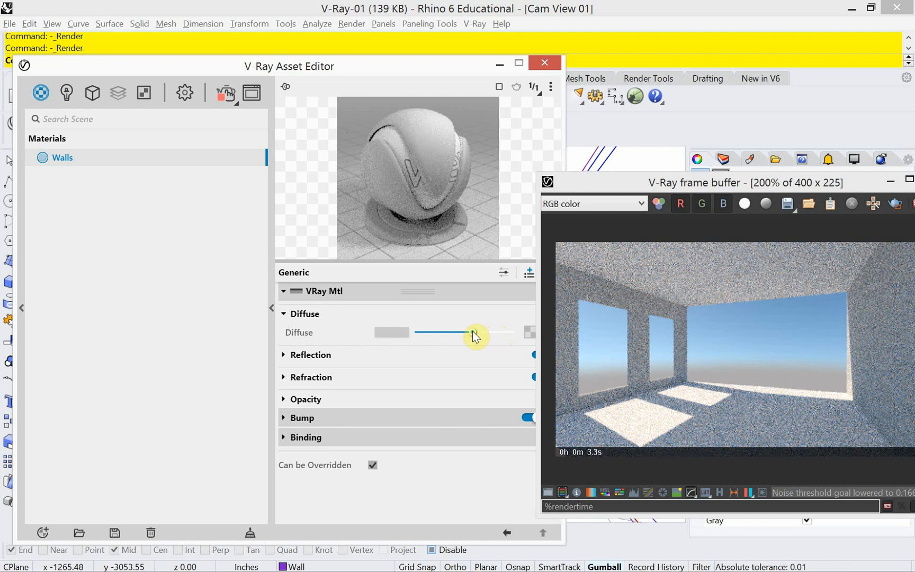
drag(472, 329, 442, 333)
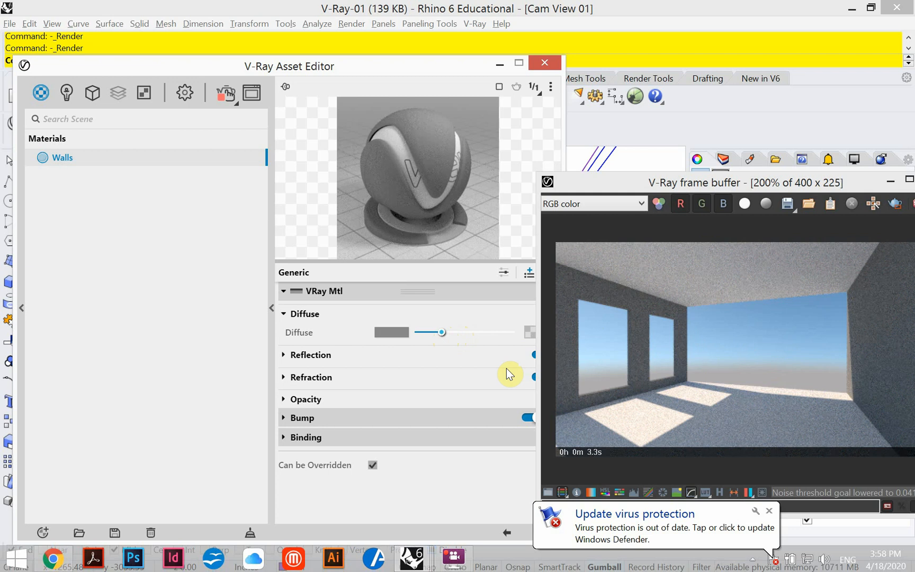
click(767, 512)
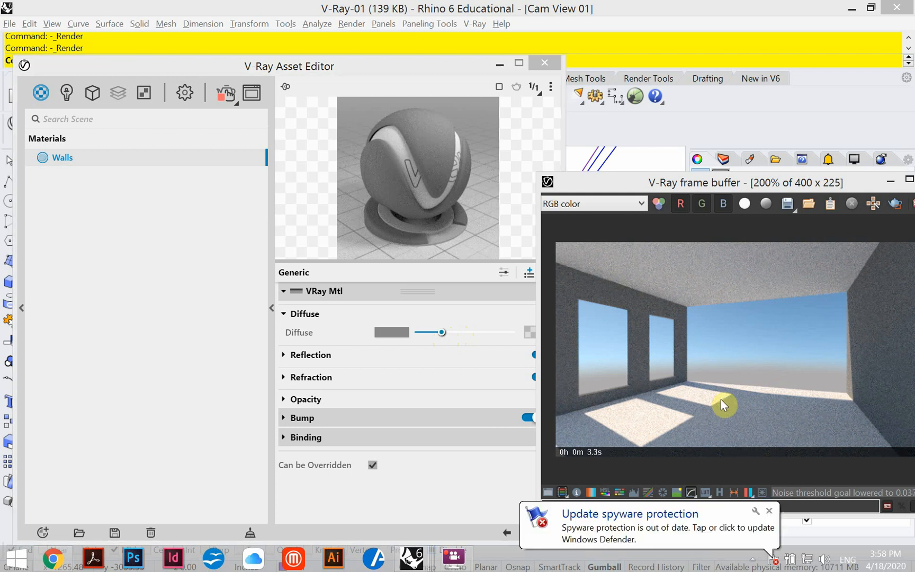
click(769, 511)
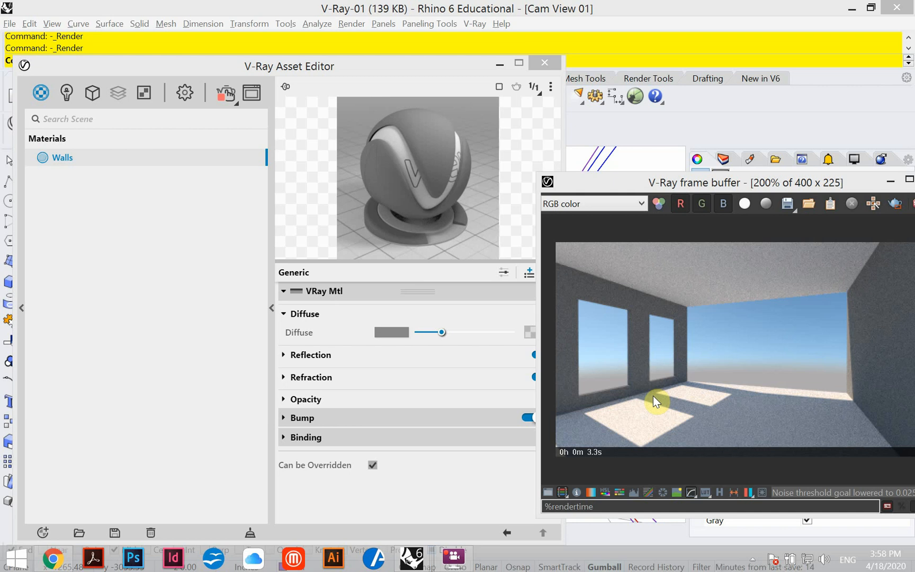
Create another Generic V-Ray material and rename it Floor.
click(41, 98)
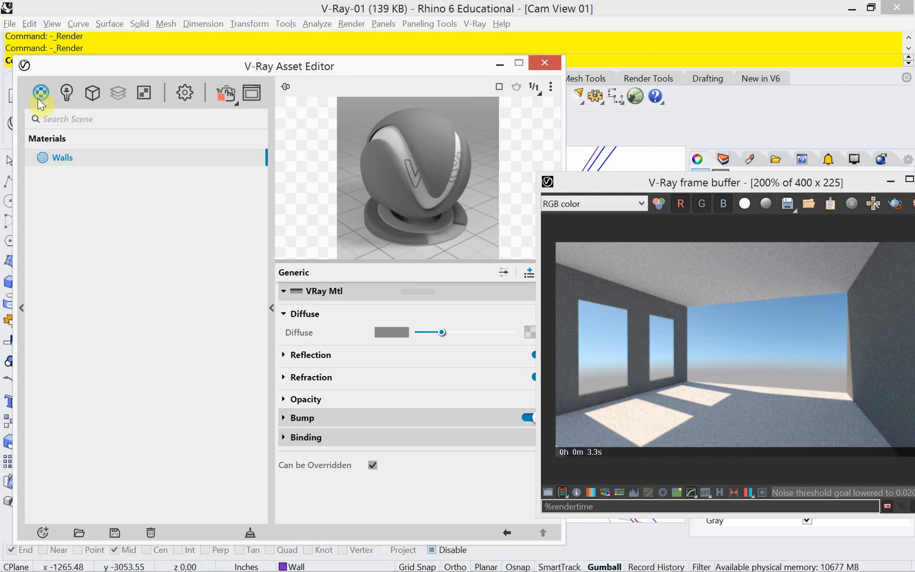
click(39, 97)
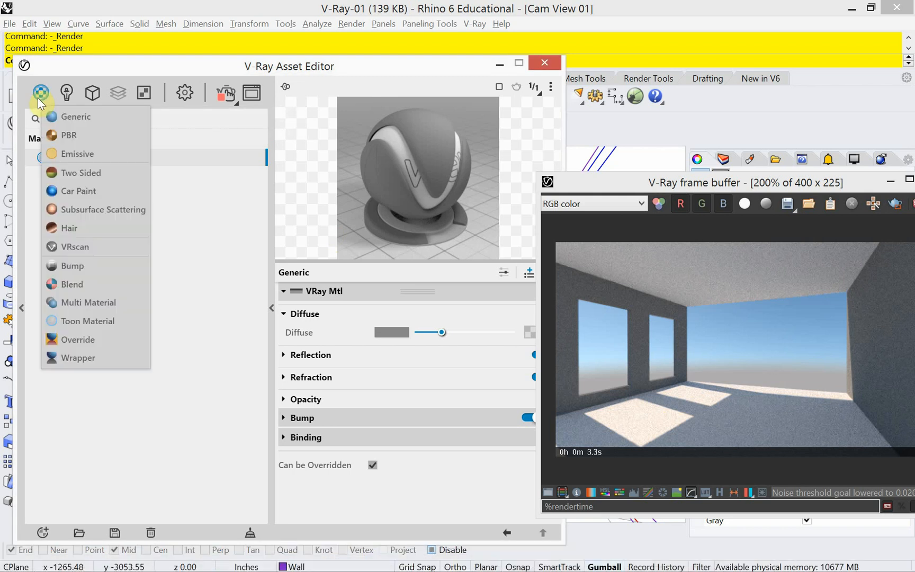
click(59, 115)
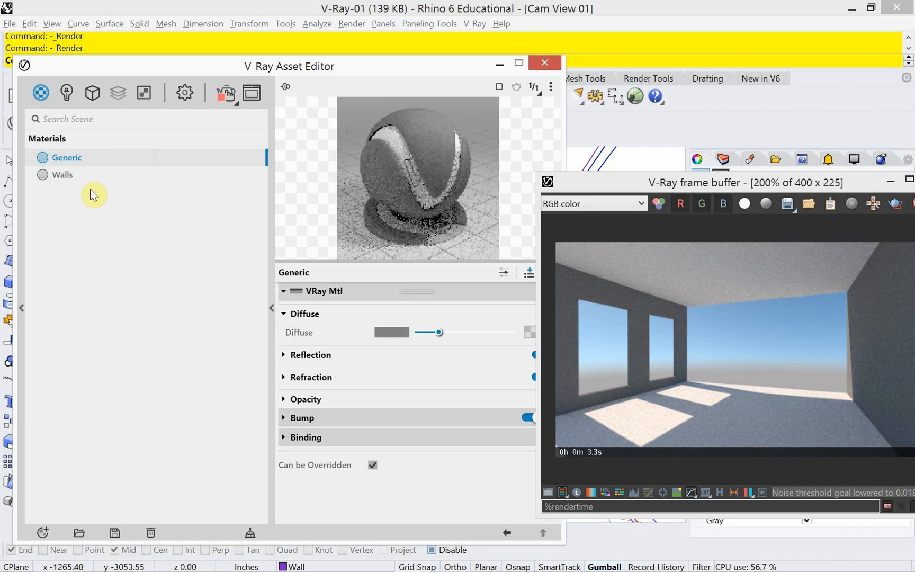
double_click(84, 157)
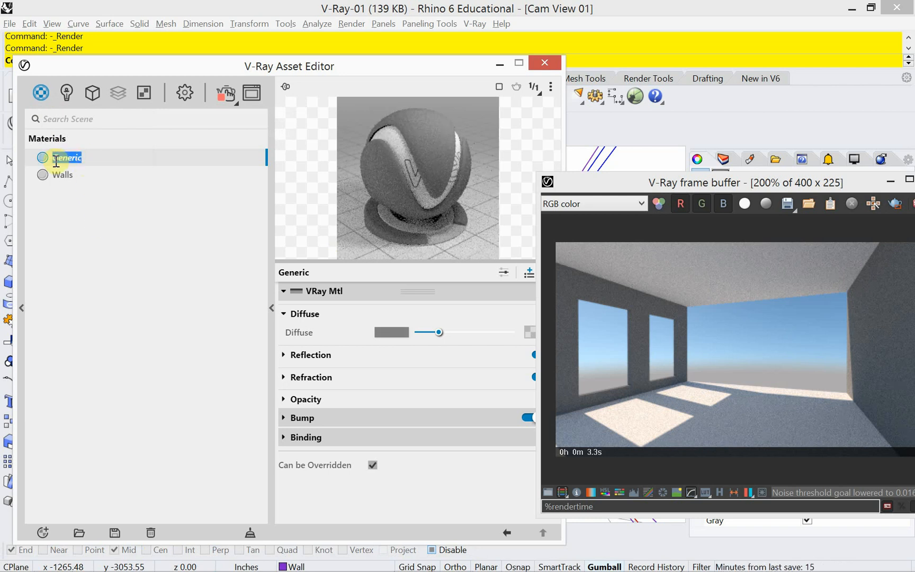
key(BackSpace)
text(Floor)
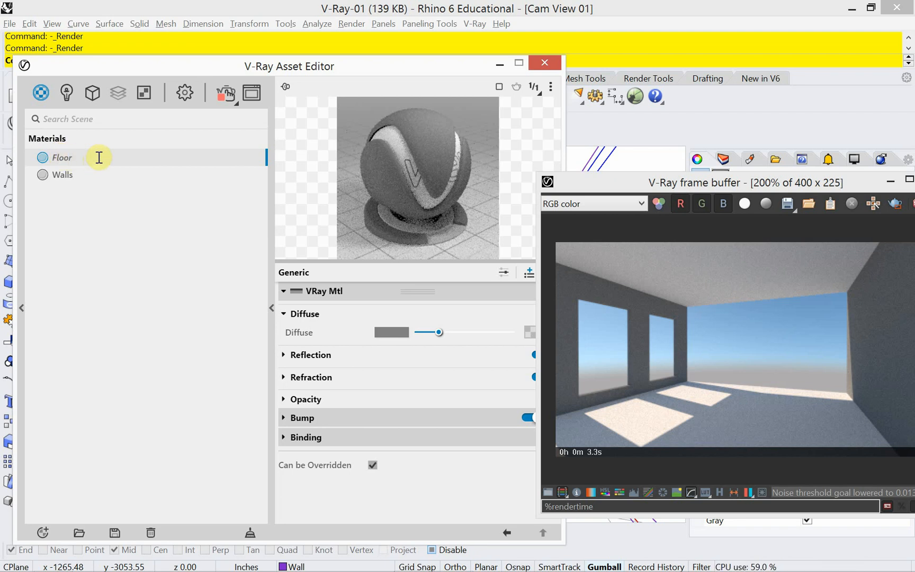
key(Escape)
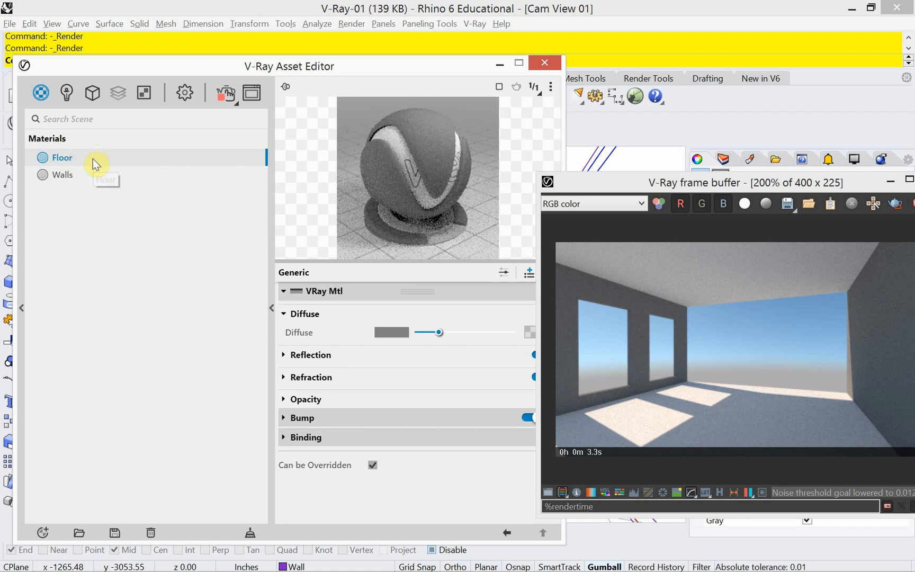
Apply the Floor material to the Floor layer.
right_click(93, 158)
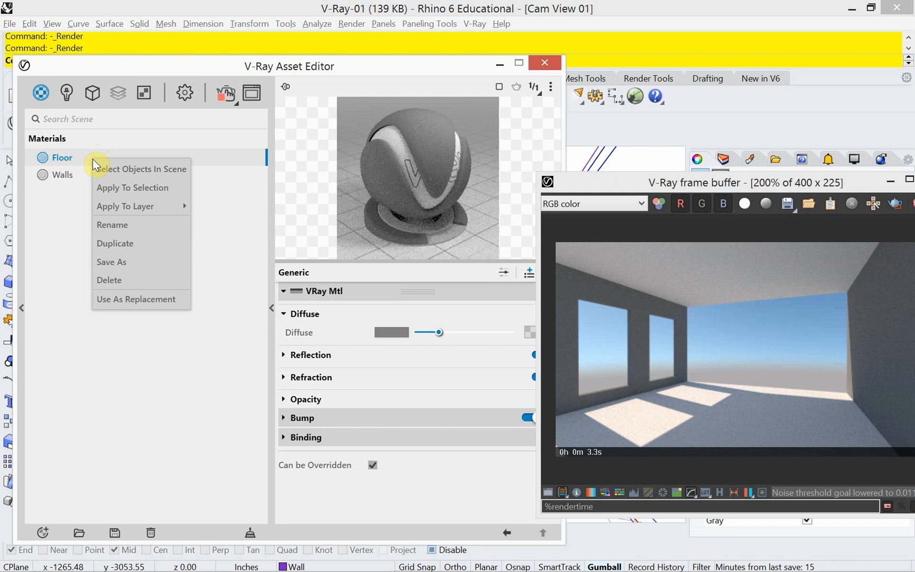
mouse_move(126, 204)
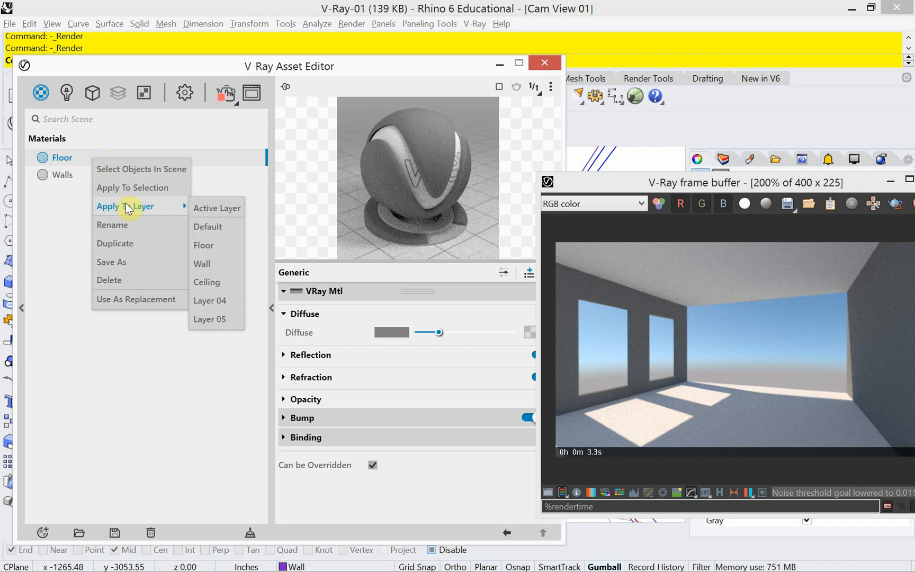
click(223, 243)
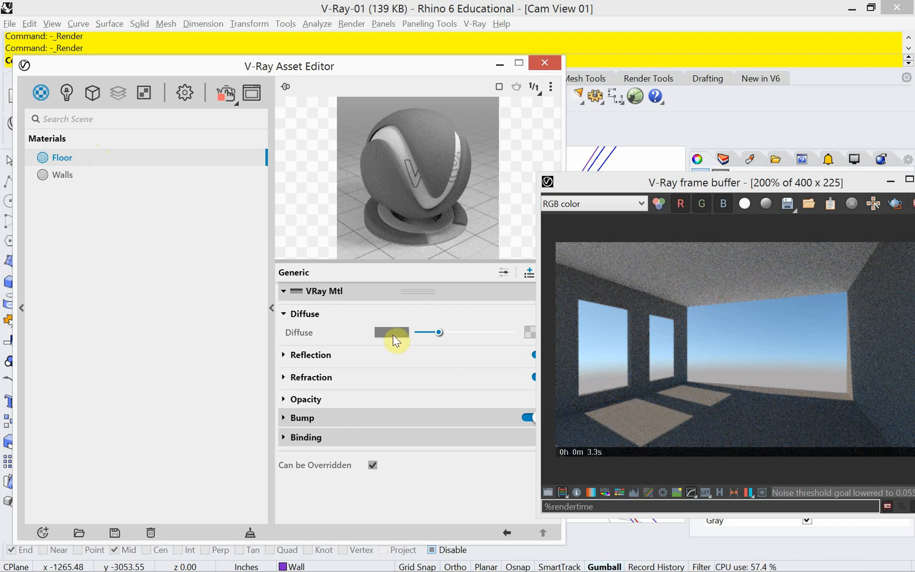
Set the Floor material's diffuse colour to a pale yellow with hue 0.13, saturation 0.178 and value 0.925.
mouse_move(393, 334)
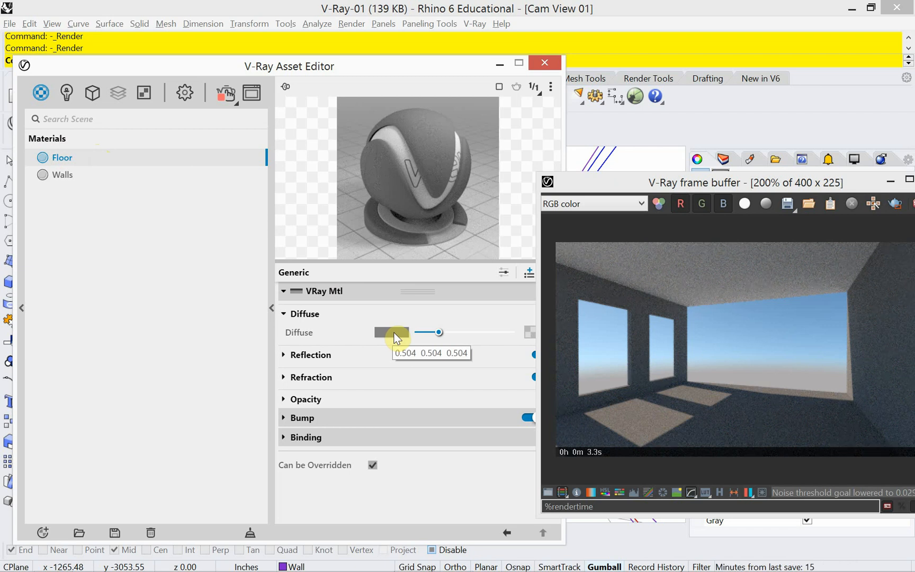
click(394, 334)
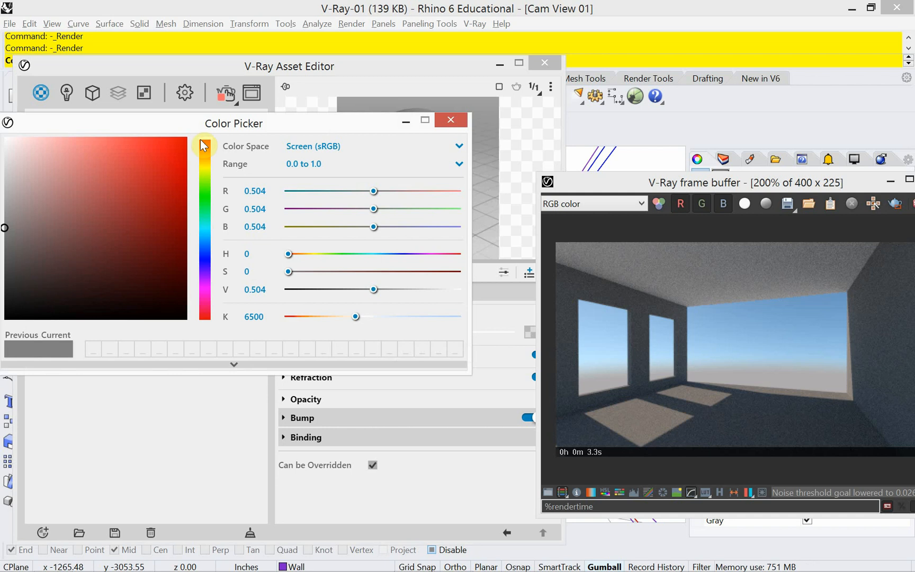
drag(200, 128, 219, 131)
click(223, 165)
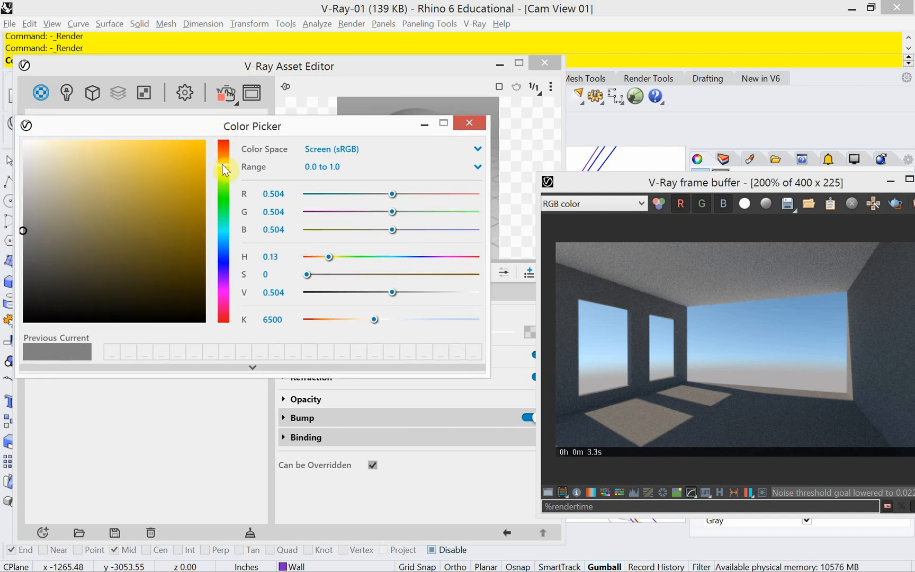
click(194, 176)
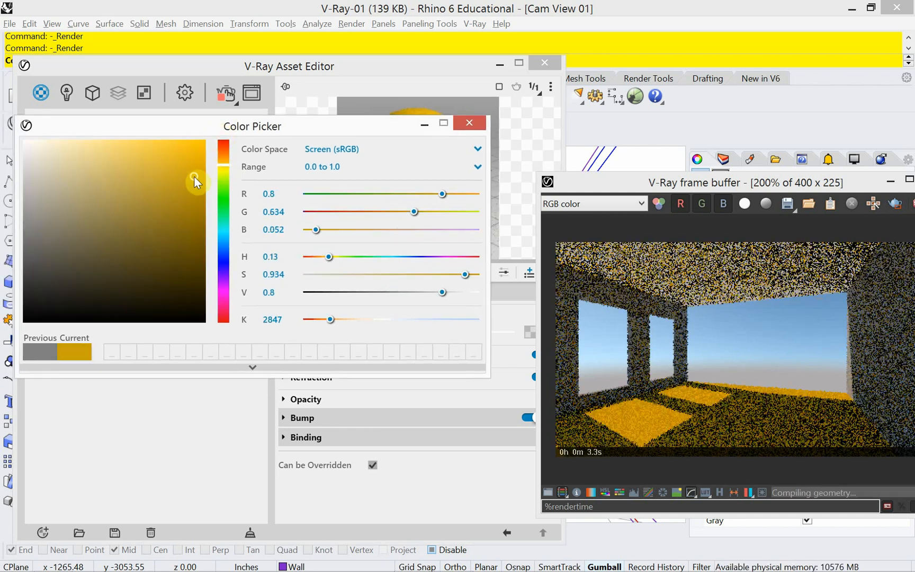
click(195, 153)
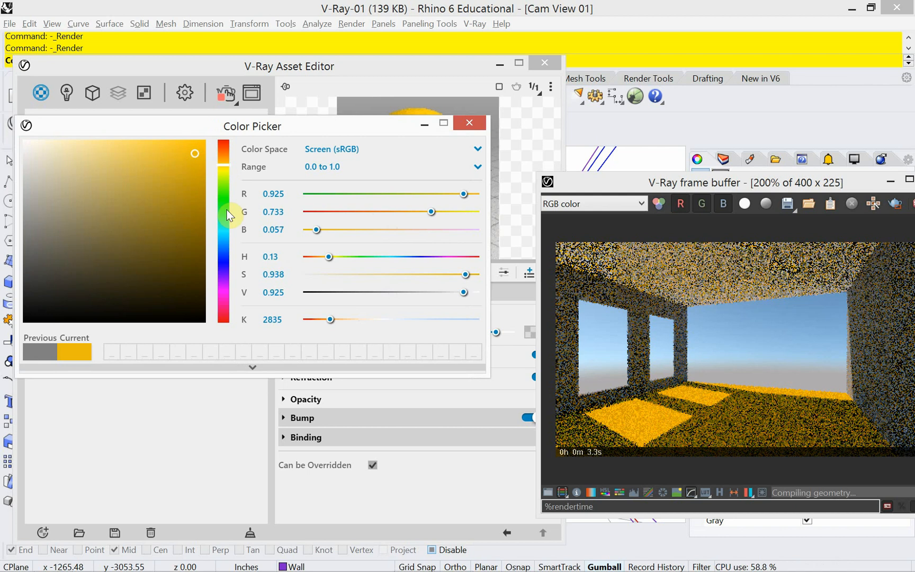
drag(465, 276, 358, 283)
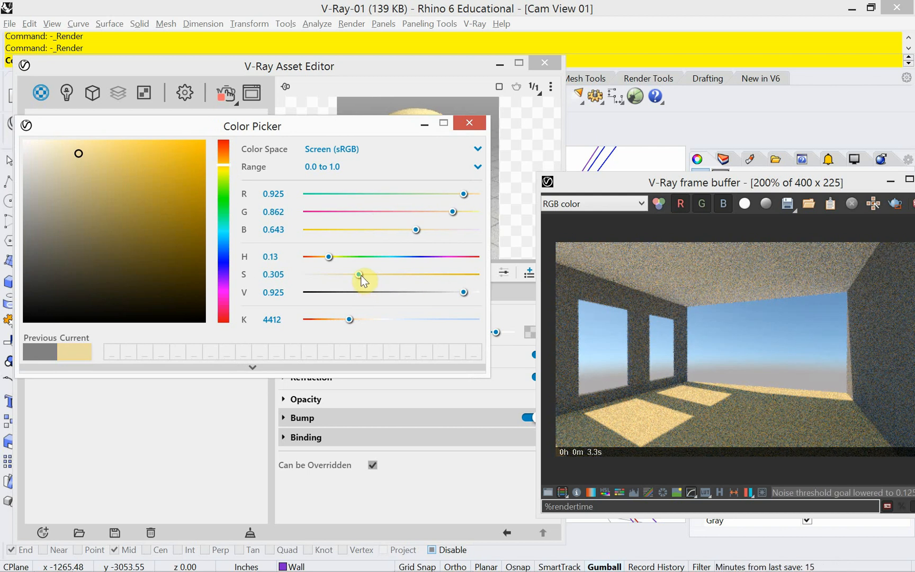
drag(359, 276, 338, 278)
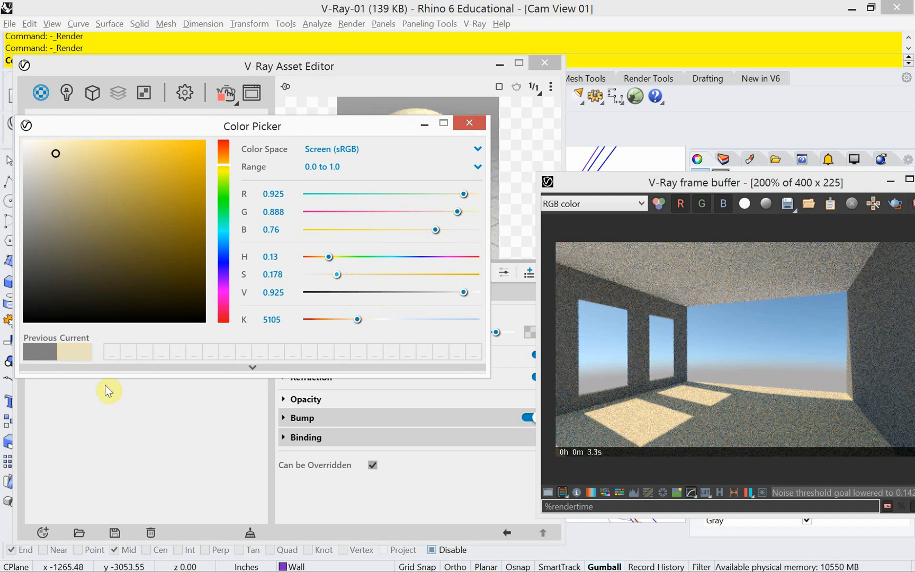
Try the hue, saturation and value variations of the Floor colour and pick the off-white one with RGB 0.925, 0.914, 0.871.
click(253, 368)
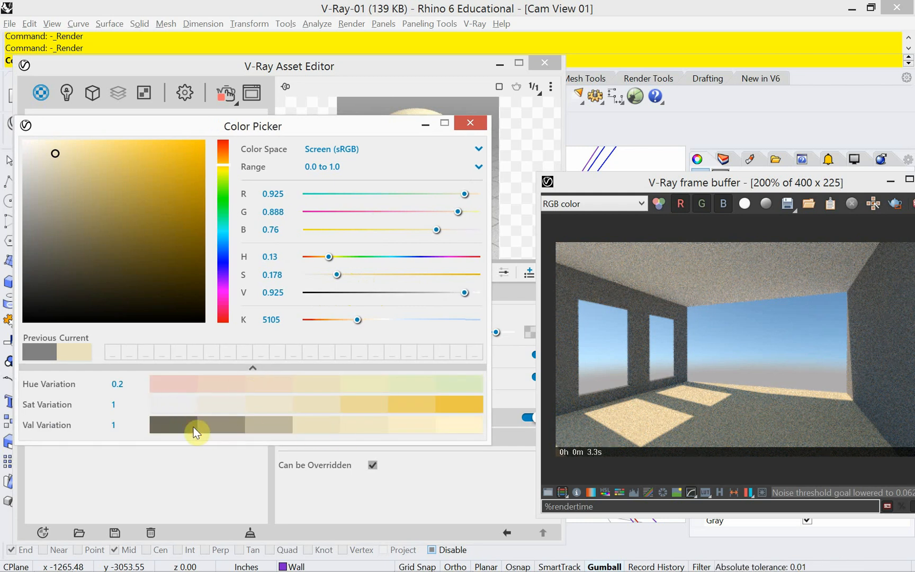
click(281, 421)
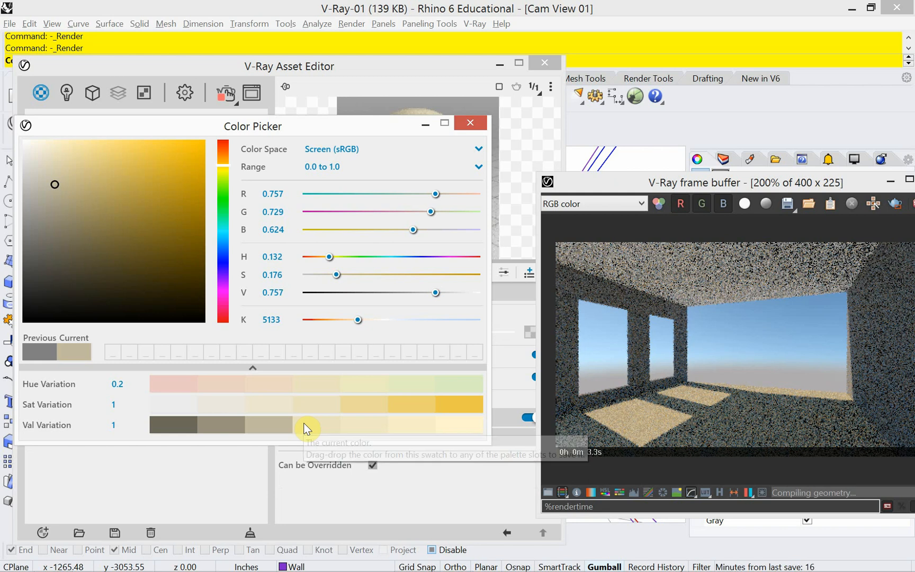
click(357, 425)
click(400, 405)
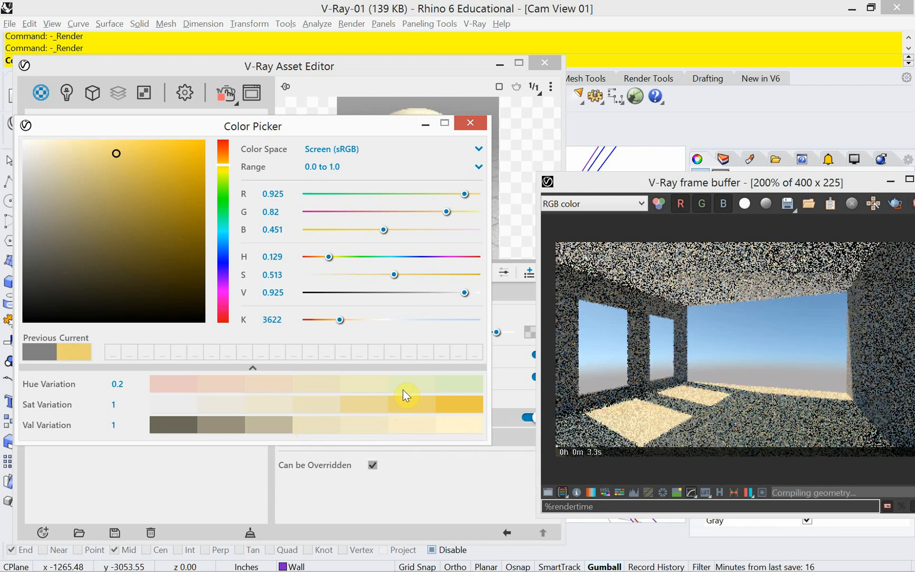
click(406, 387)
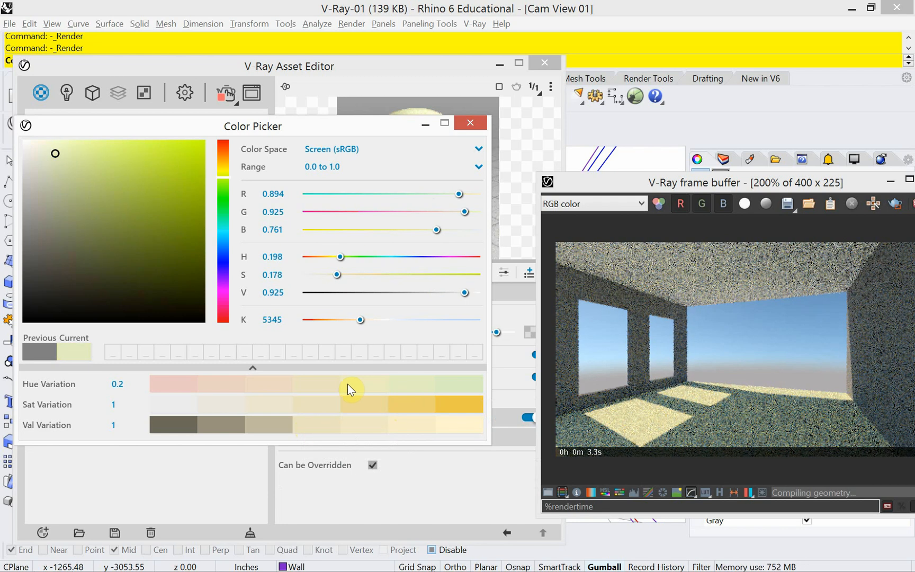
click(303, 379)
click(217, 408)
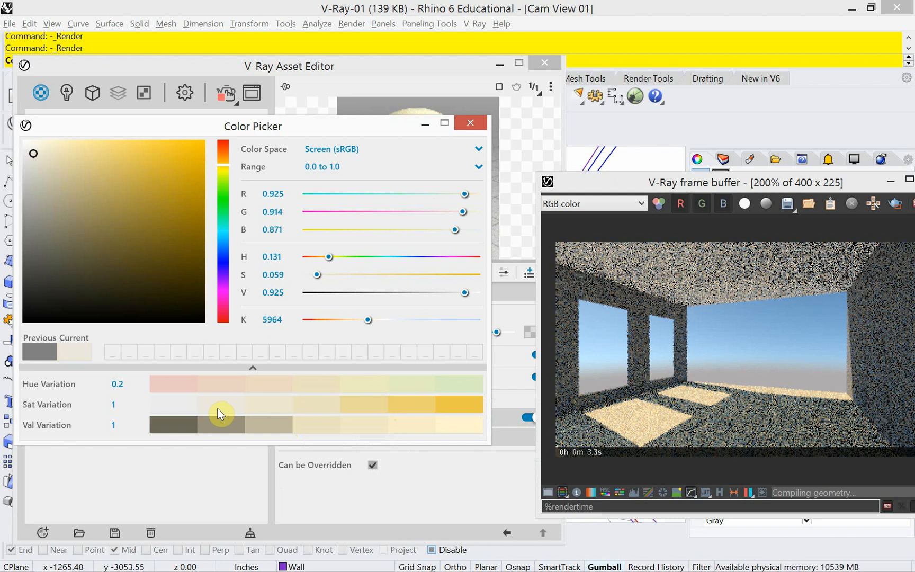
click(250, 383)
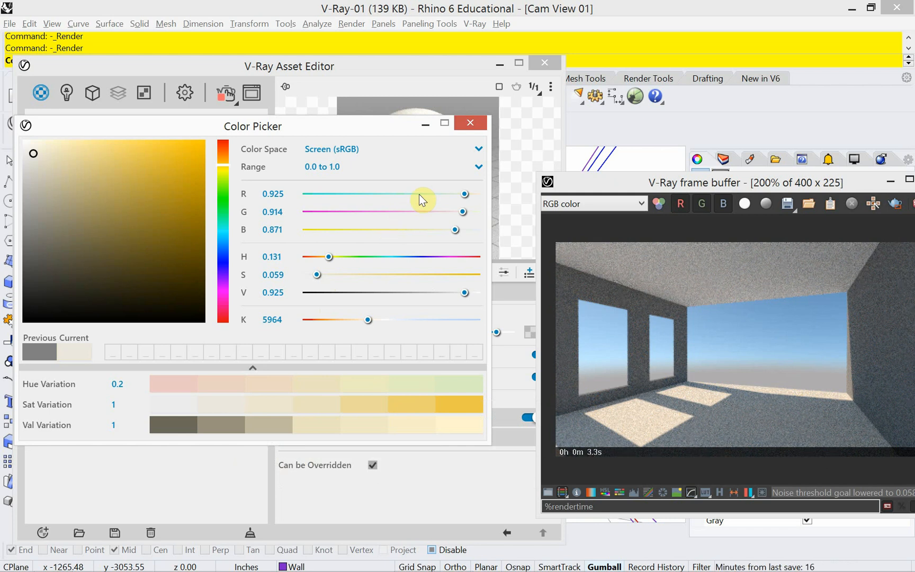
Close the colour picker, arrange the Asset Editor beside the frame buffer, and open the Floor material's Reflection settings.
click(470, 124)
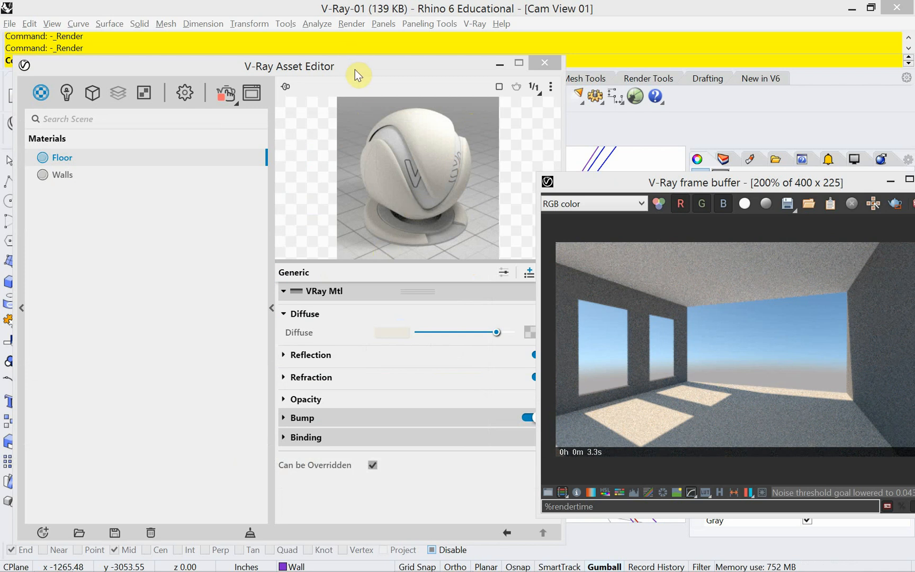
drag(355, 69, 296, 52)
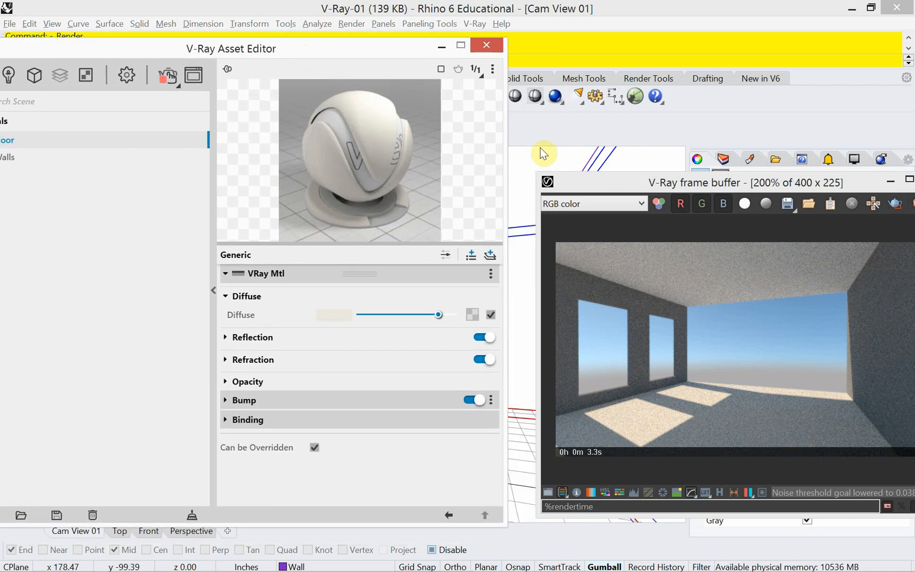
drag(609, 186, 562, 169)
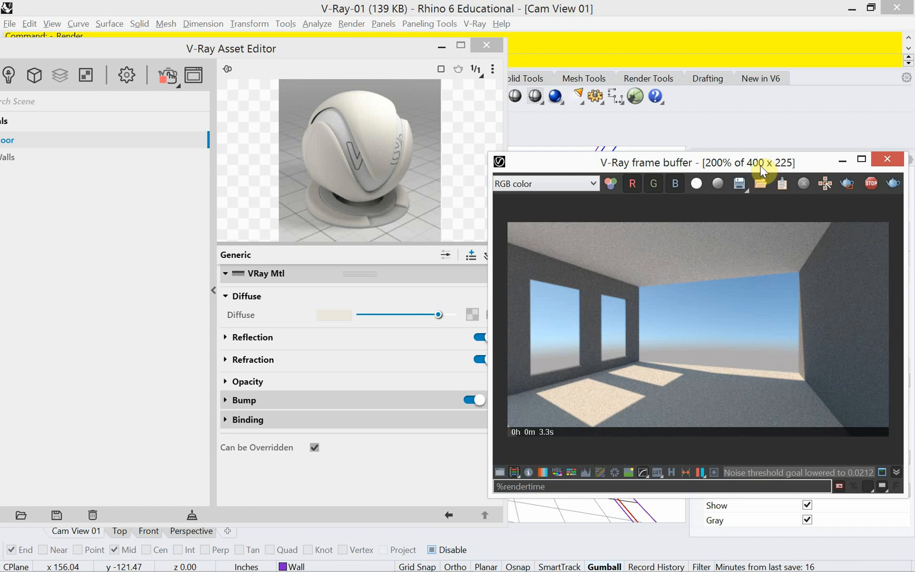
click(489, 49)
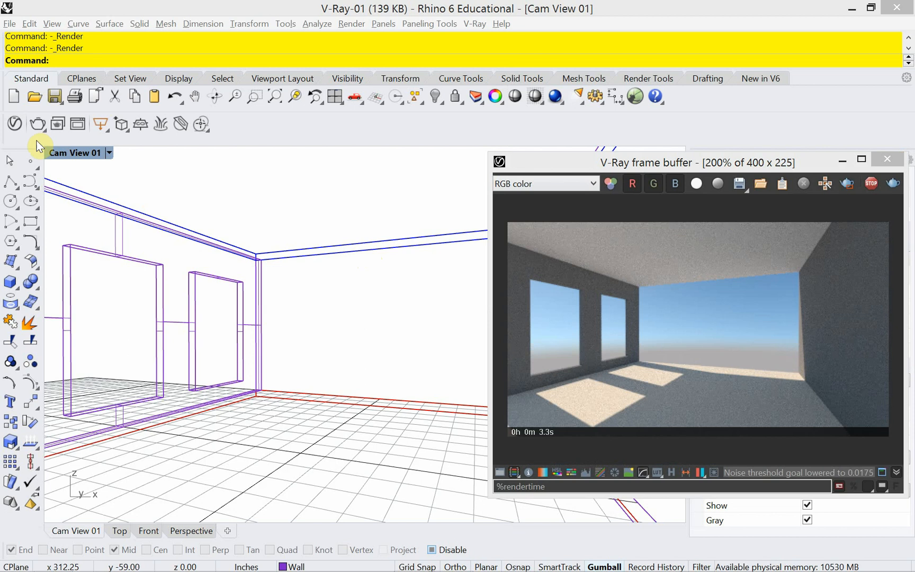
click(15, 125)
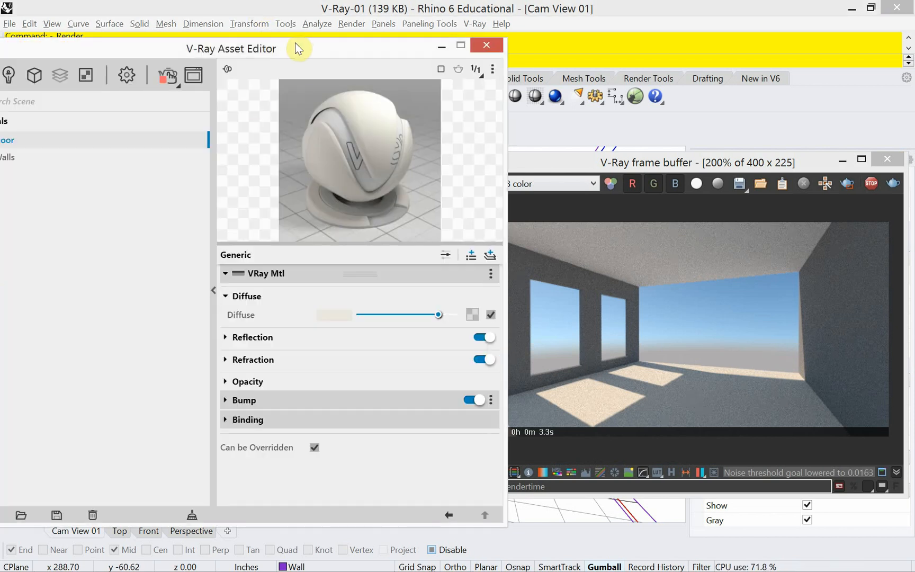
drag(295, 44, 342, 65)
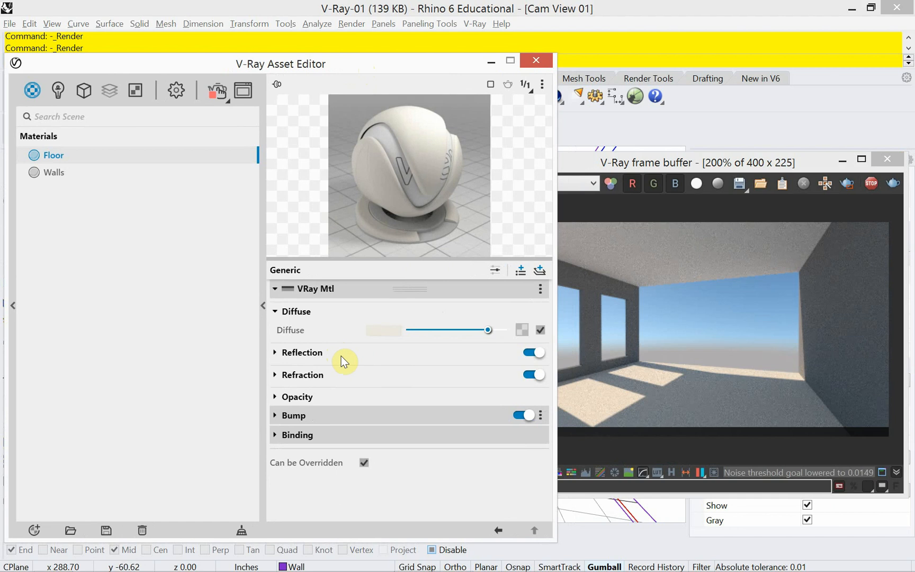
click(276, 353)
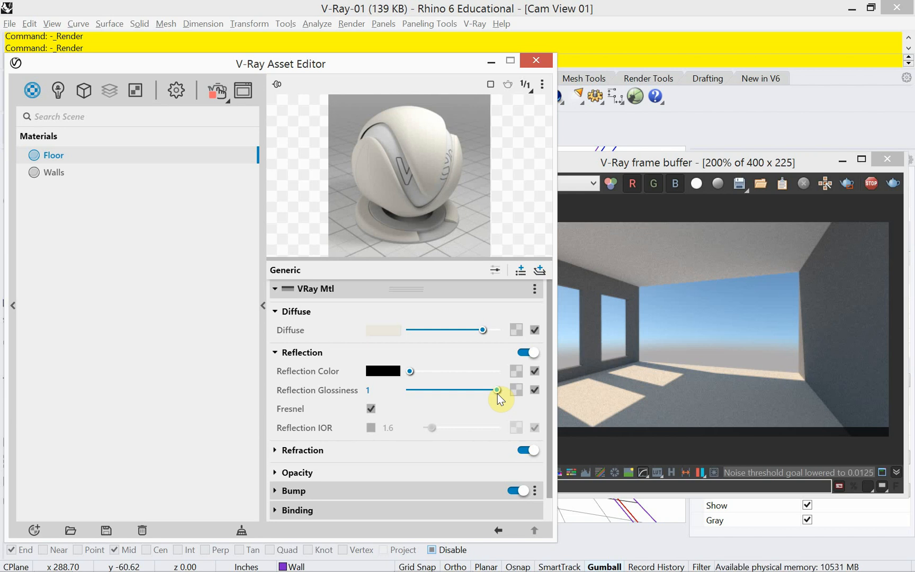
Try a reflection glossiness of 0 on the Floor material and set it back to 1.
drag(498, 392, 394, 390)
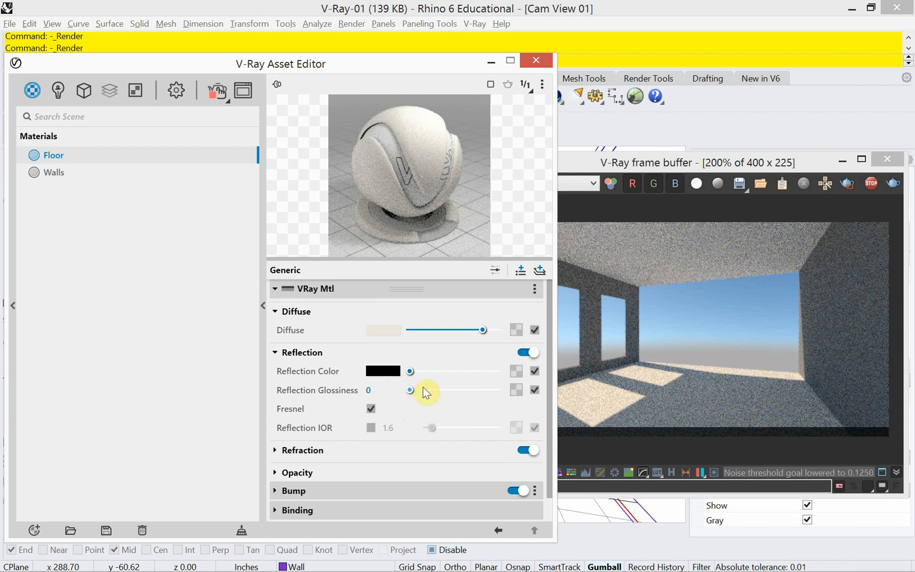
click(398, 395)
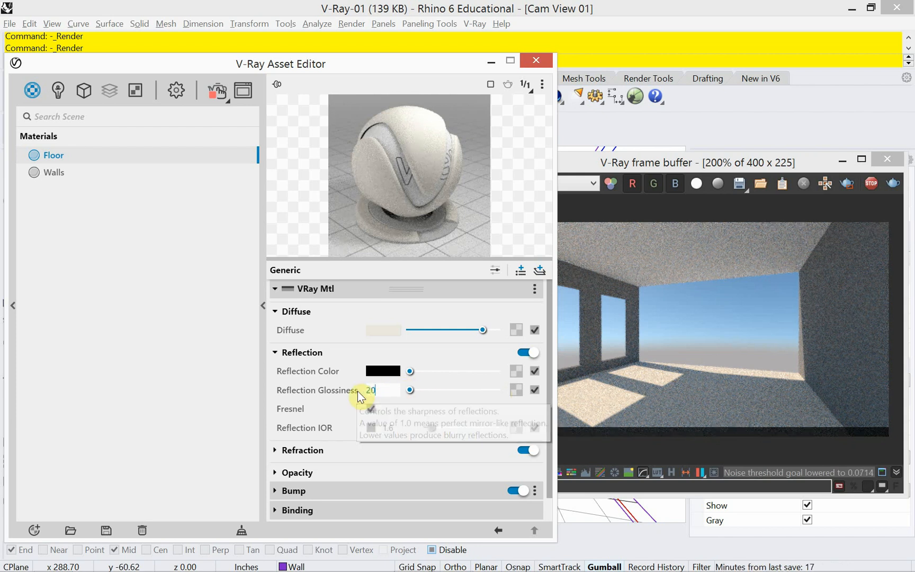
text(1)
key(Return)
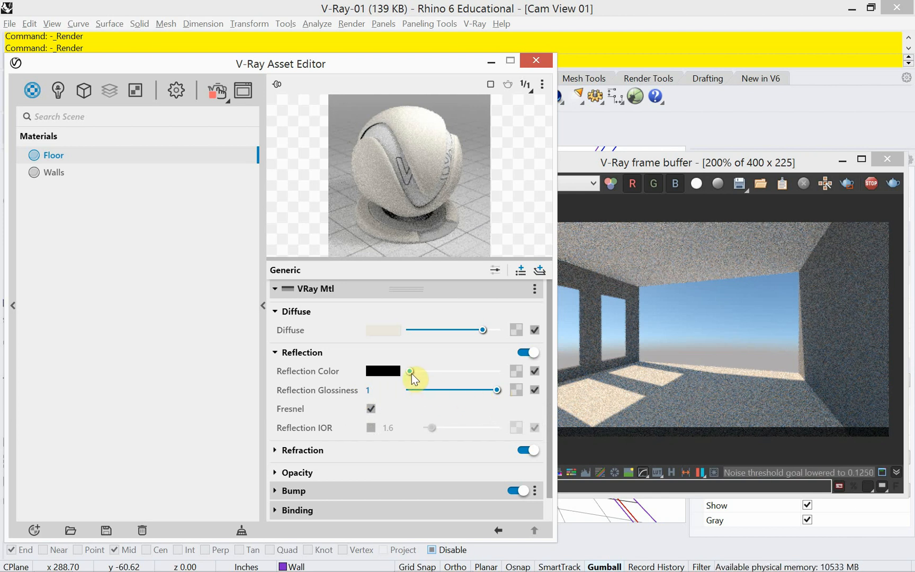
Set the Floor material's reflection colour to full white and check the floor reflections in the interactive render.
drag(412, 373, 515, 385)
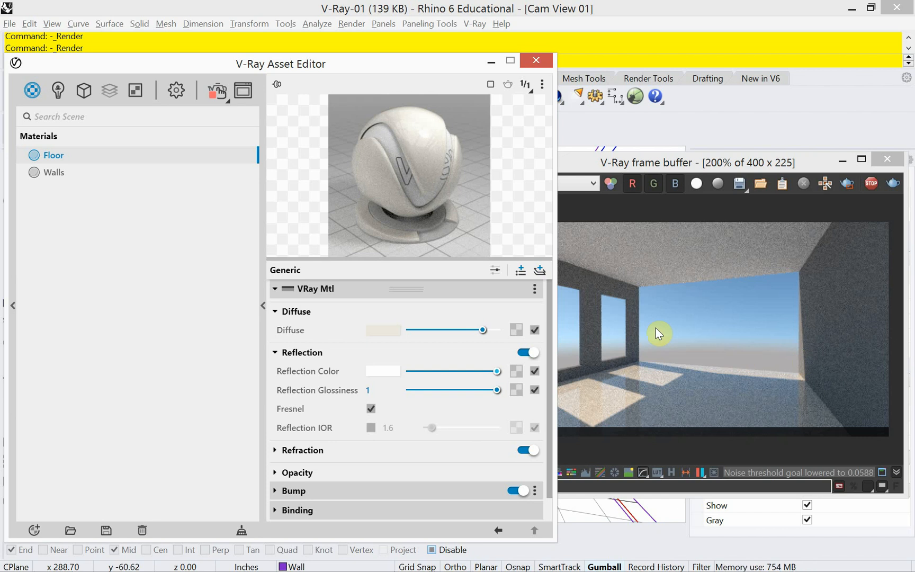
drag(416, 69, 335, 67)
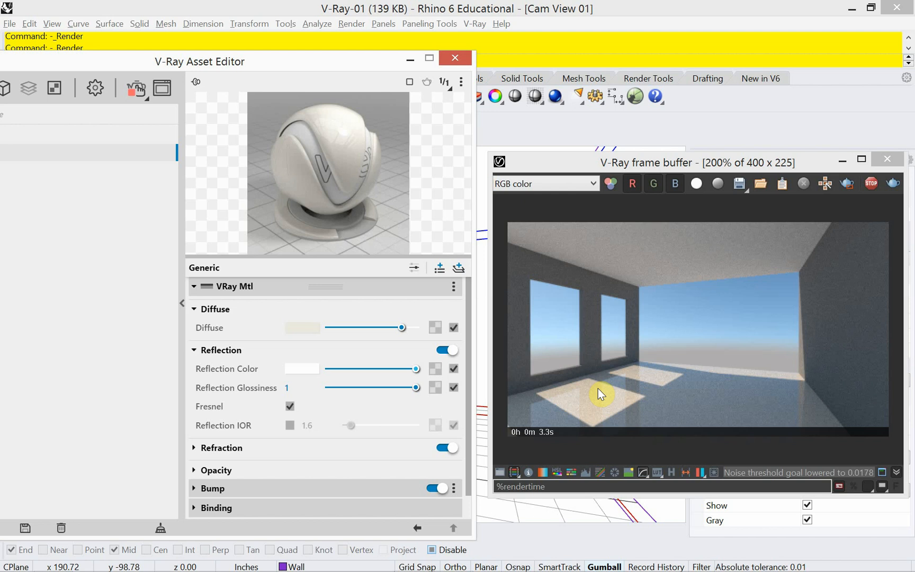
drag(229, 60, 312, 62)
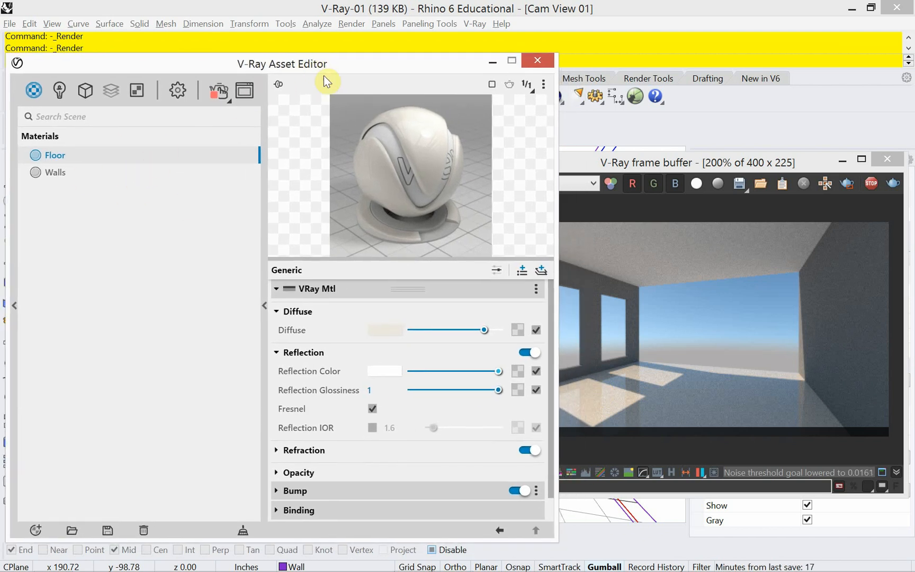
drag(416, 74, 357, 69)
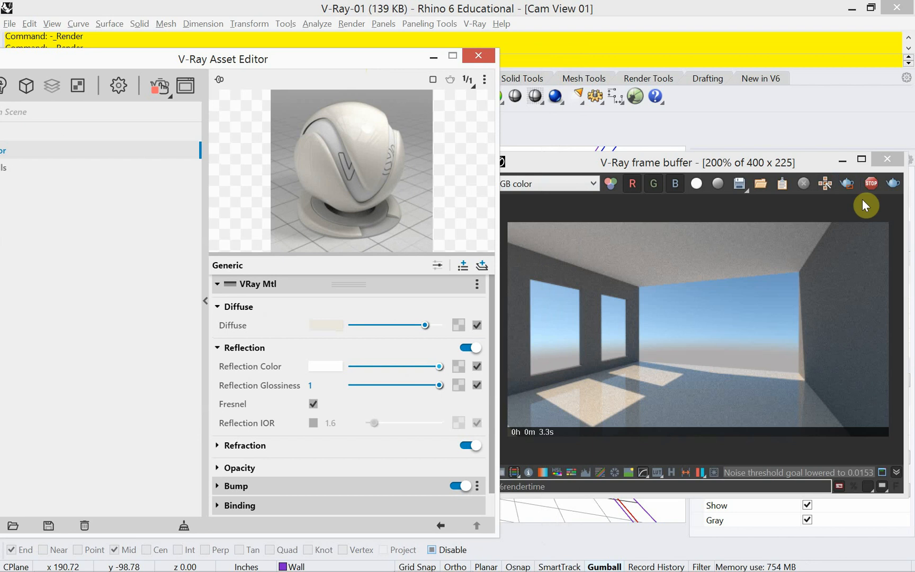
Stop the interactive render and set the render output width to 1280, keeping the 16:9 widescreen aspect ratio.
click(872, 183)
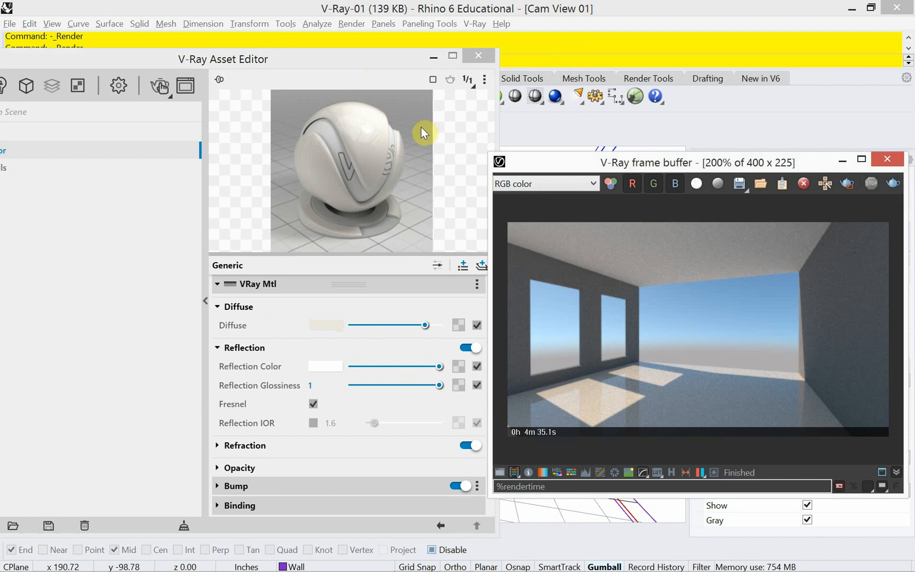
drag(358, 65, 348, 61)
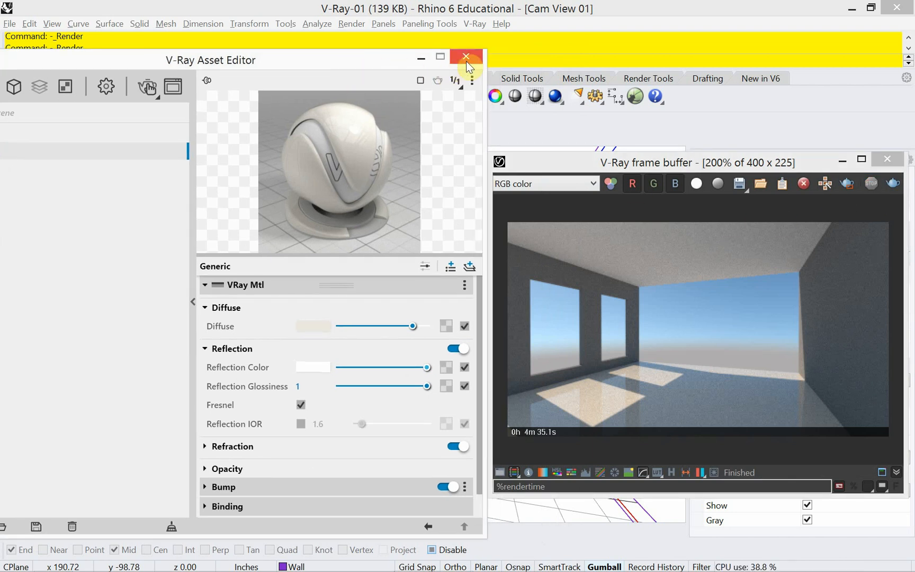
drag(636, 168, 549, 143)
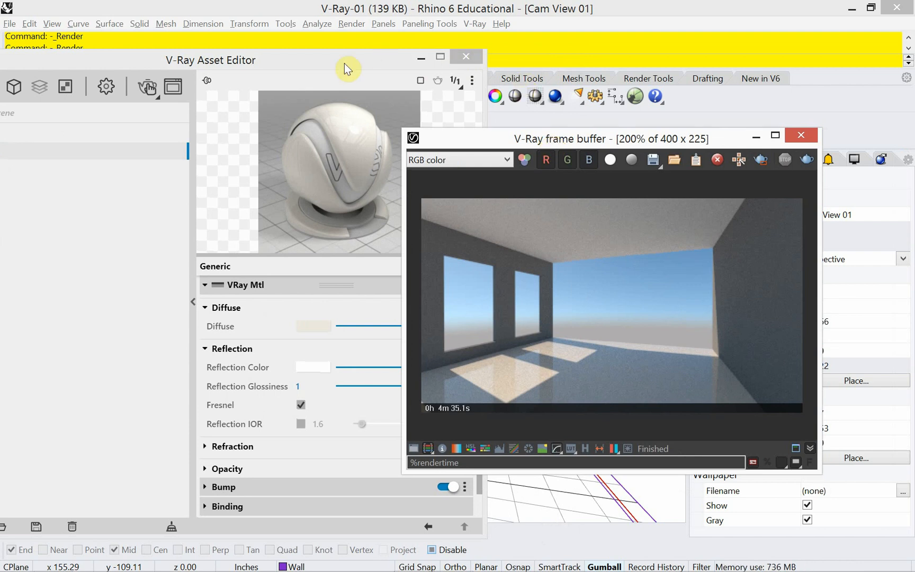
drag(344, 63, 420, 65)
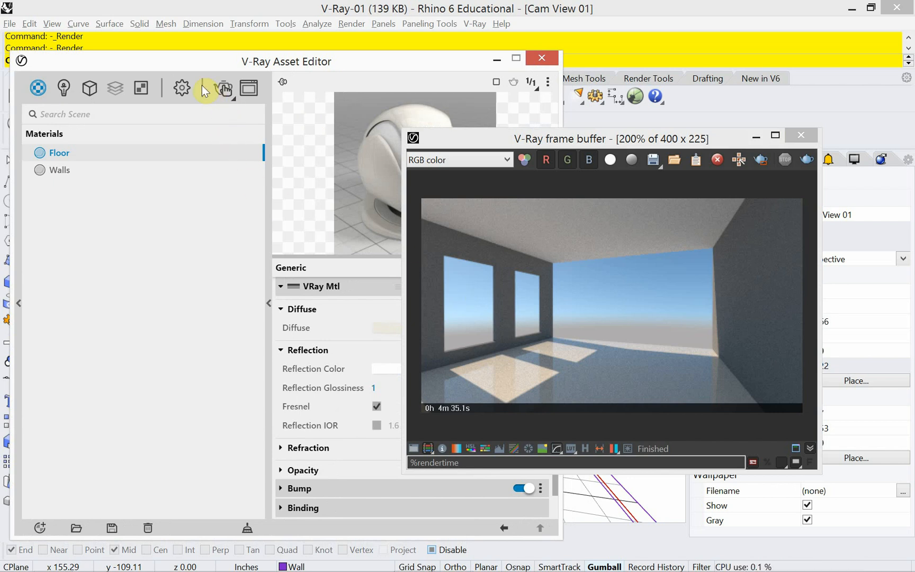
click(184, 85)
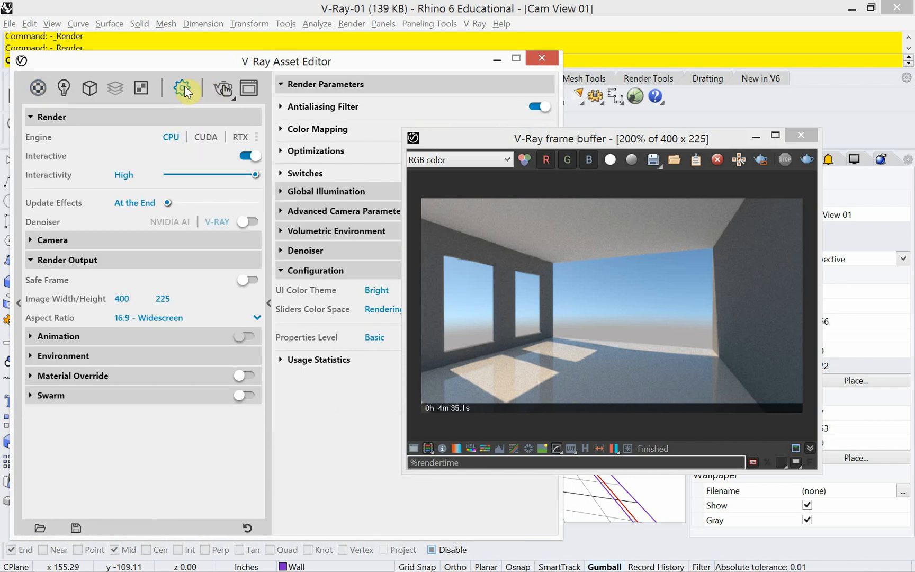
click(133, 295)
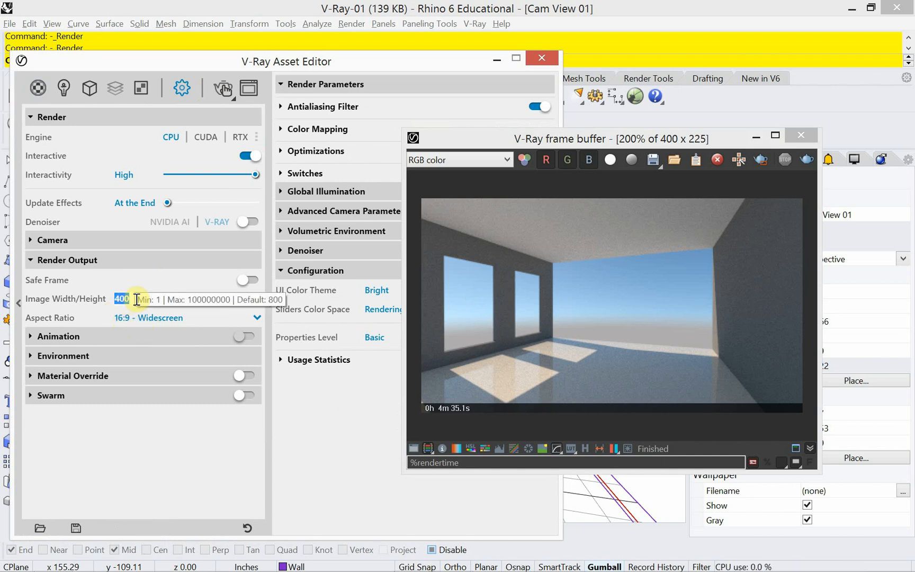
text(1280)
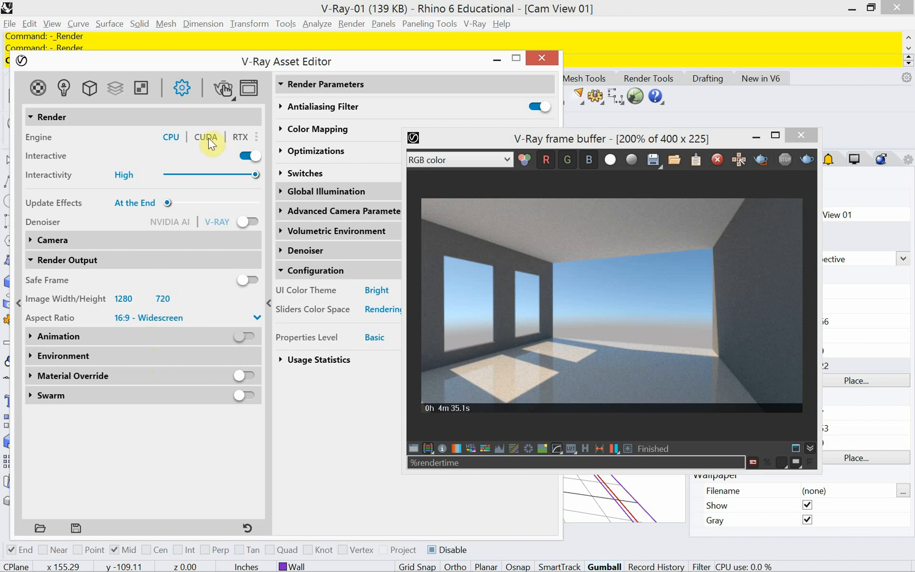
Run a non-interactive production render of the camera view and inspect the image in the frame buffer.
click(232, 100)
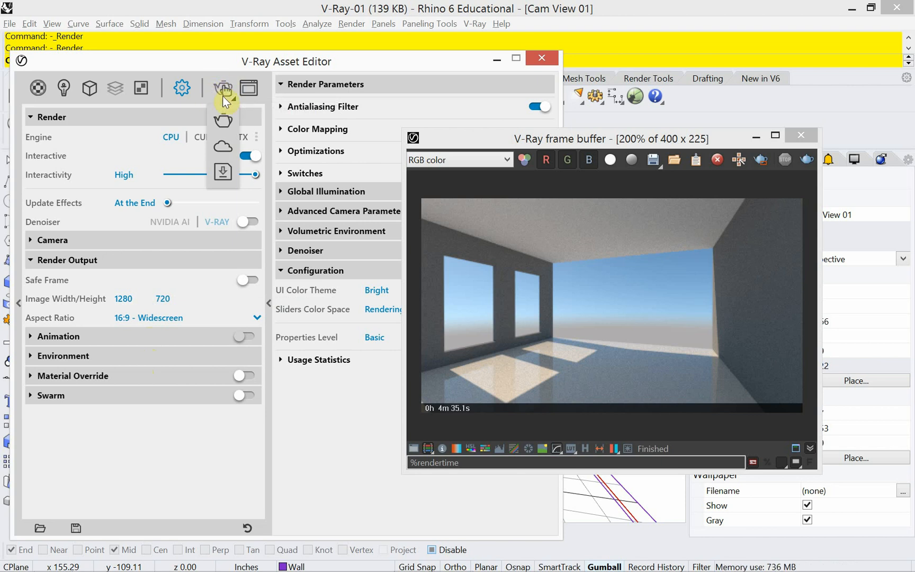
click(221, 123)
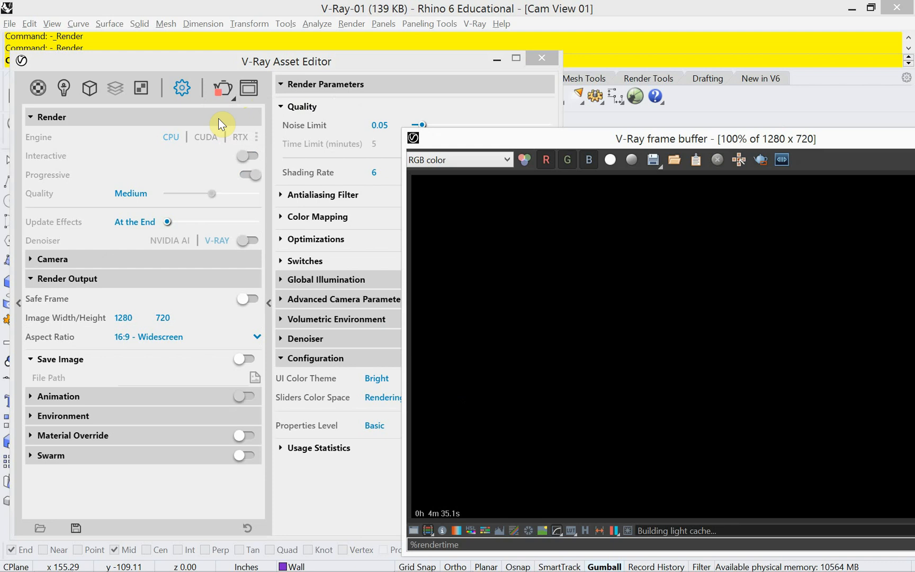
drag(515, 138, 325, 84)
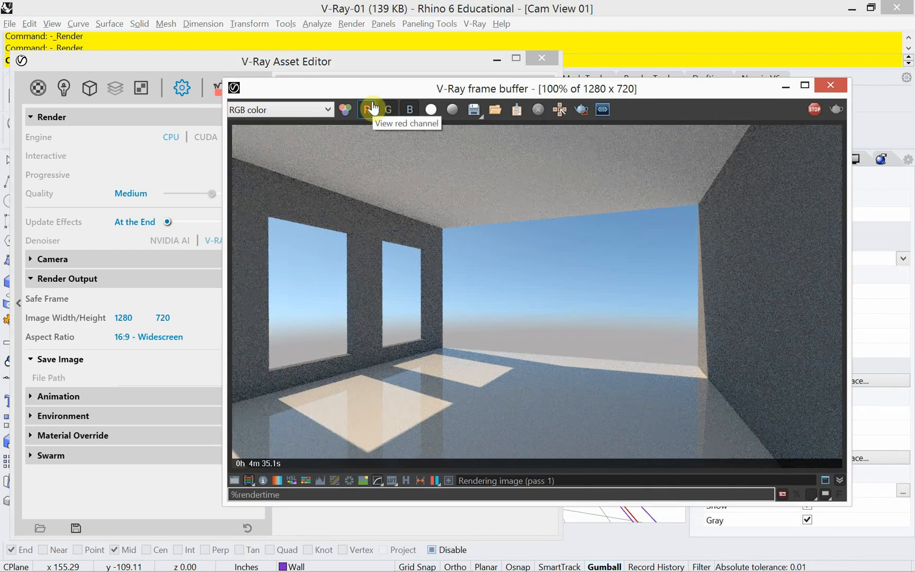
drag(685, 92, 668, 90)
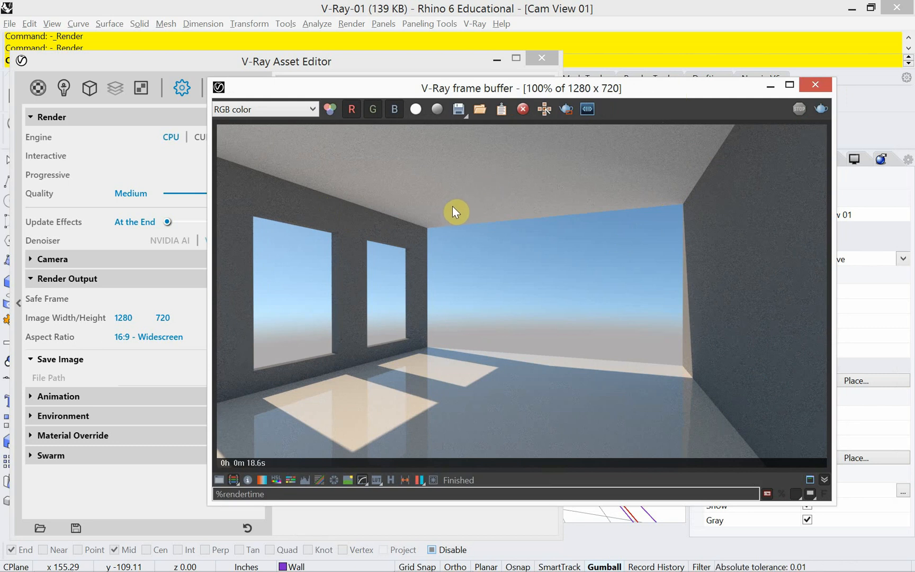
drag(677, 90, 669, 79)
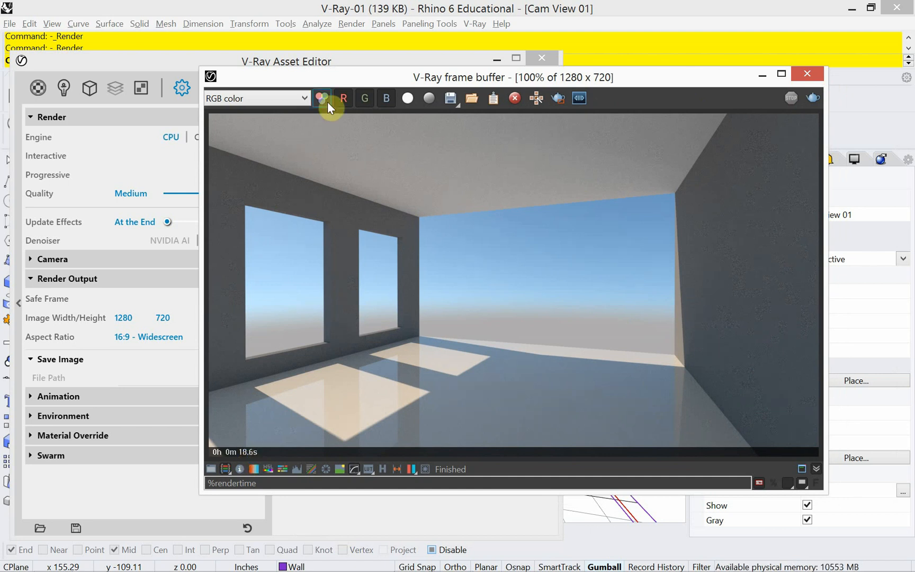
Close the frame buffer and enable the denoiser with the V-Ray Denoiser engine, keeping the Default preset.
drag(346, 79, 309, 376)
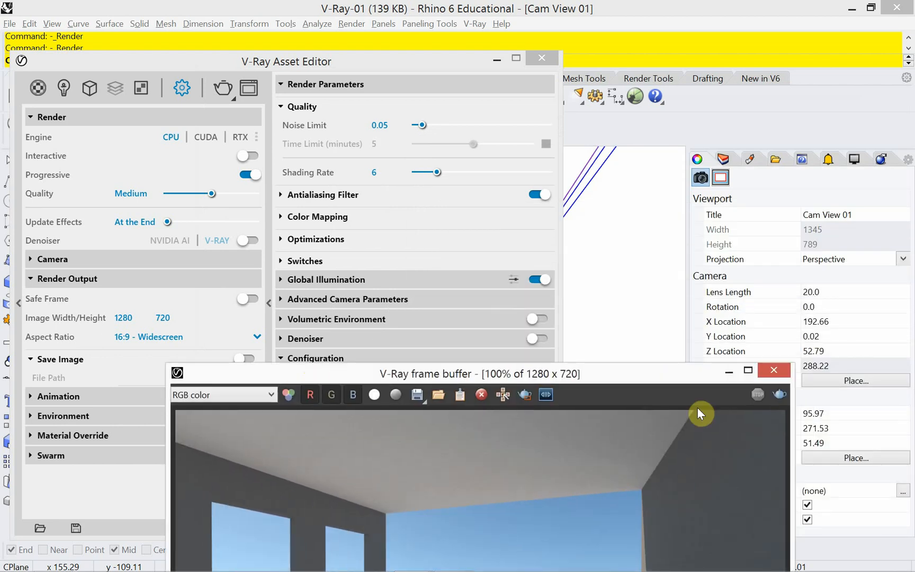
click(771, 372)
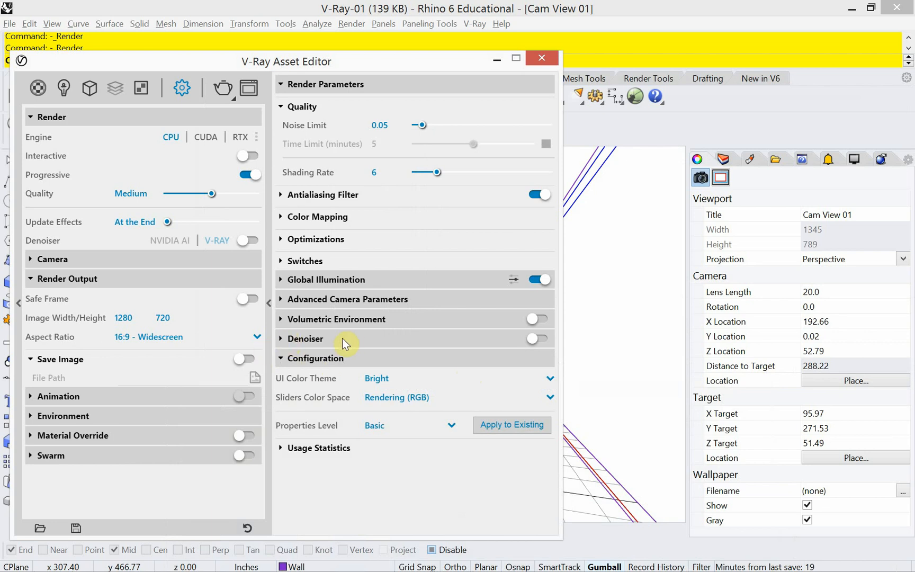
click(281, 340)
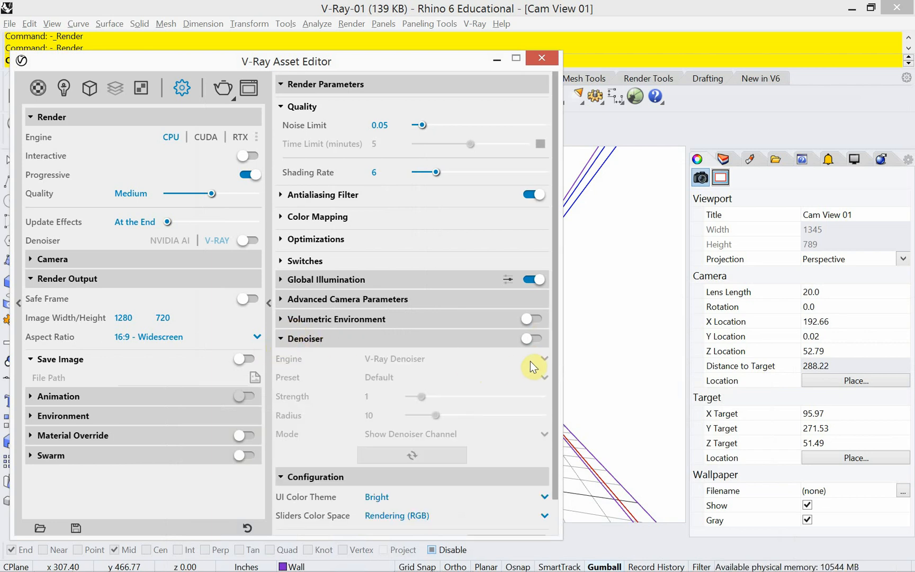
click(528, 340)
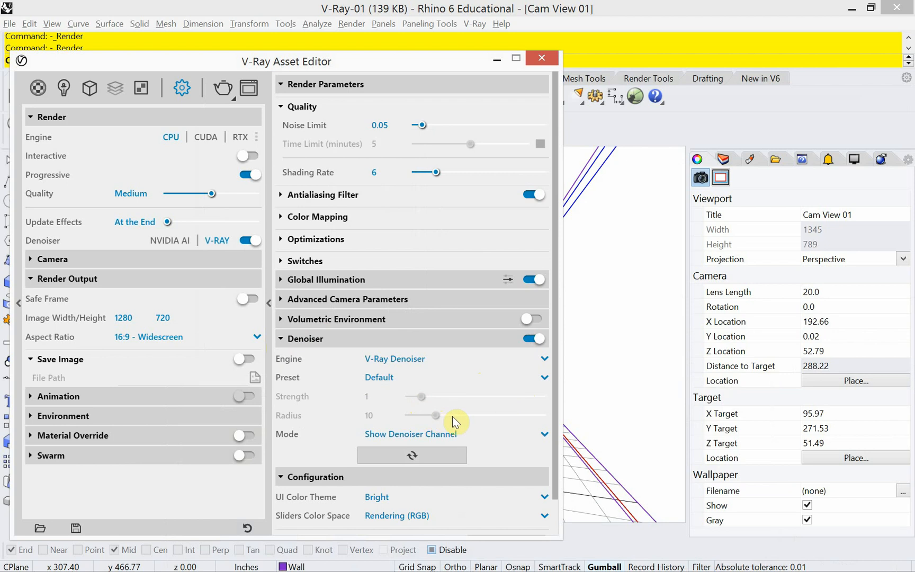
click(544, 377)
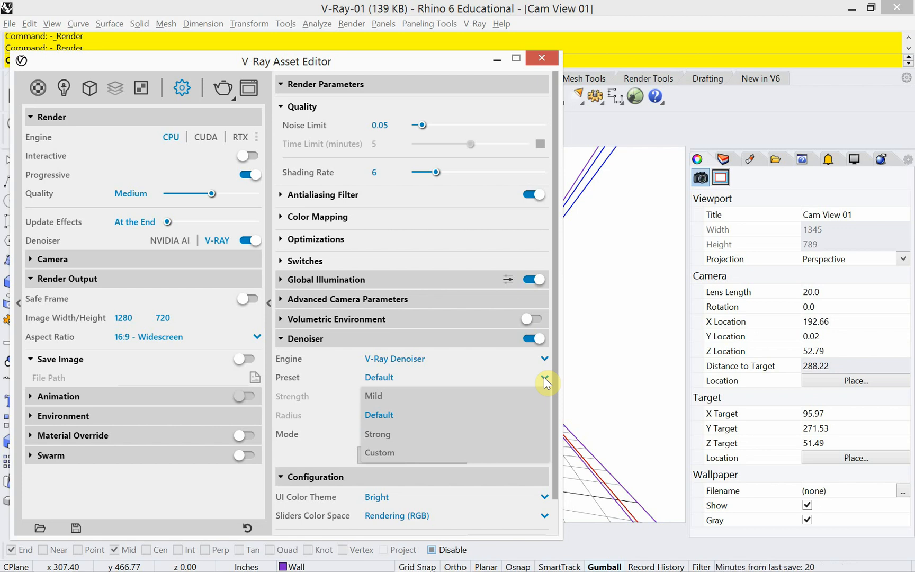
click(544, 377)
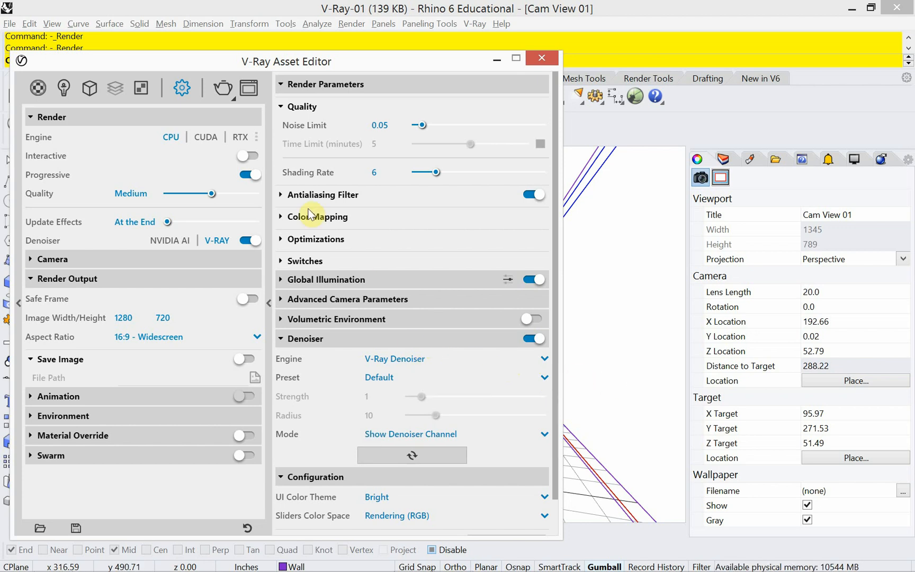
Reopen the frame buffer and position it to examine the last 1280 x 720 render.
click(253, 86)
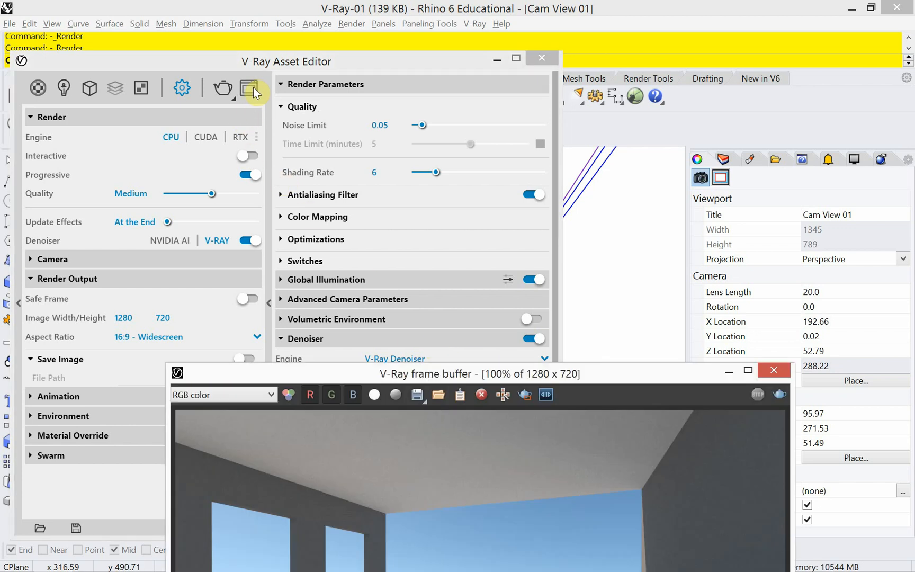
drag(607, 375, 663, 117)
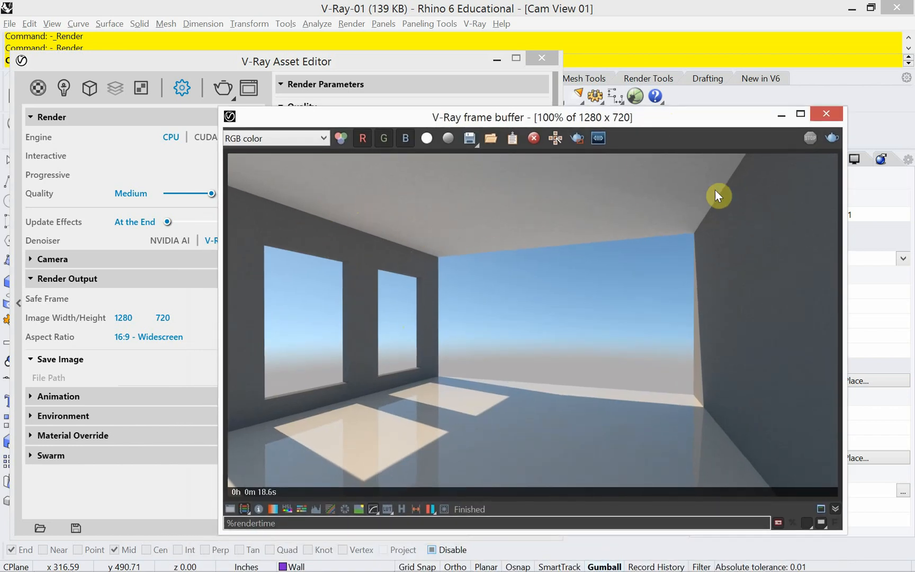
drag(268, 112, 277, 130)
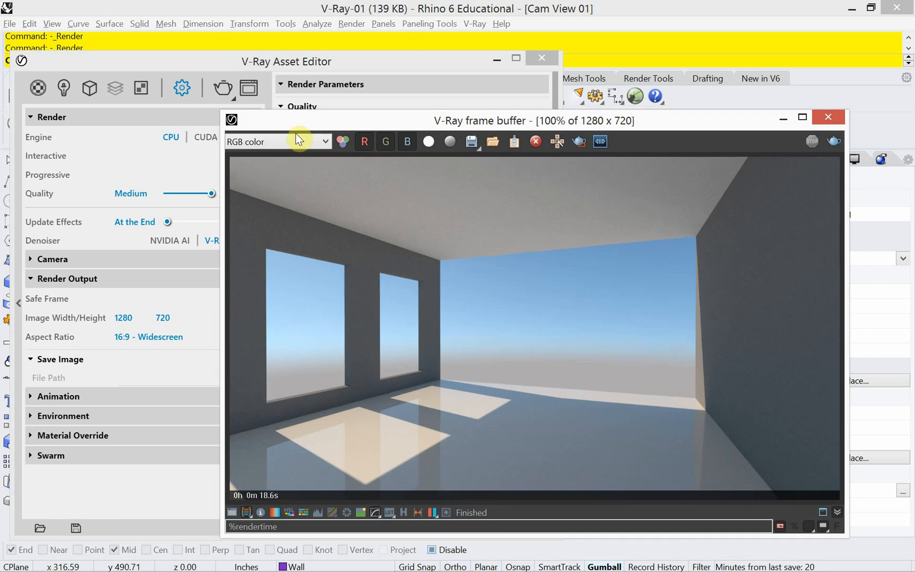
Run a new production render of the camera view with the V-Ray denoiser and reposition the frame buffer to view the denoised image.
click(222, 89)
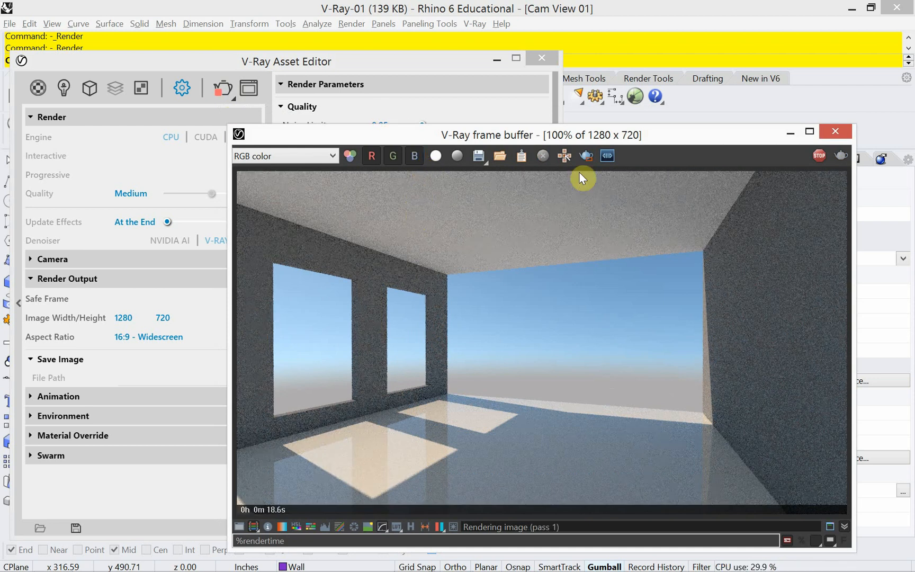
drag(687, 139, 693, 114)
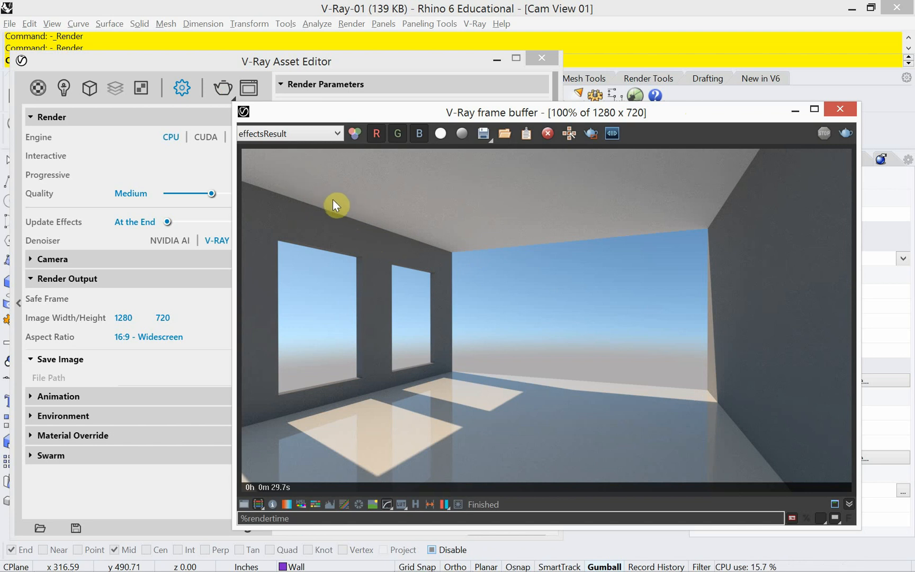
drag(335, 119, 304, 86)
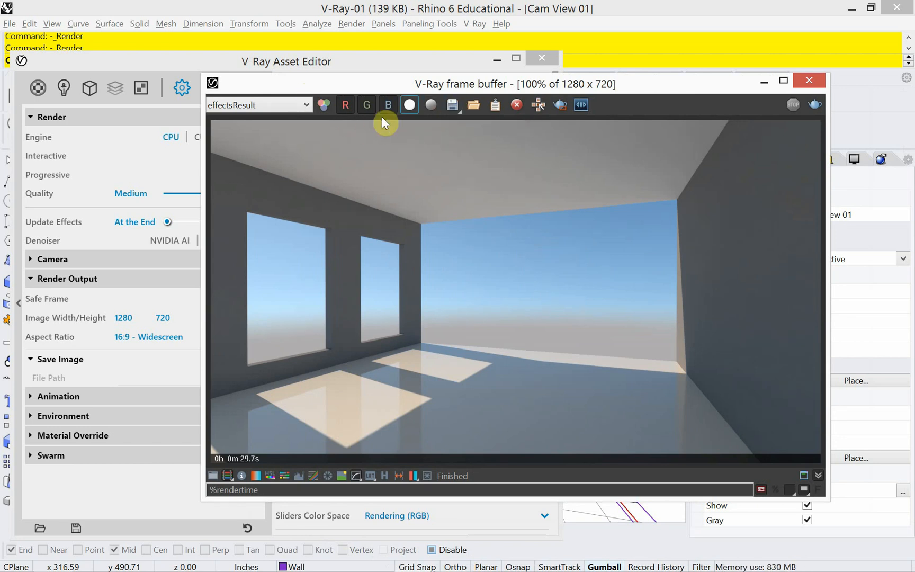
Inspect the render's RGB color channel, then turn the red, green and blue channels off and back on in the effectsResult image.
click(324, 105)
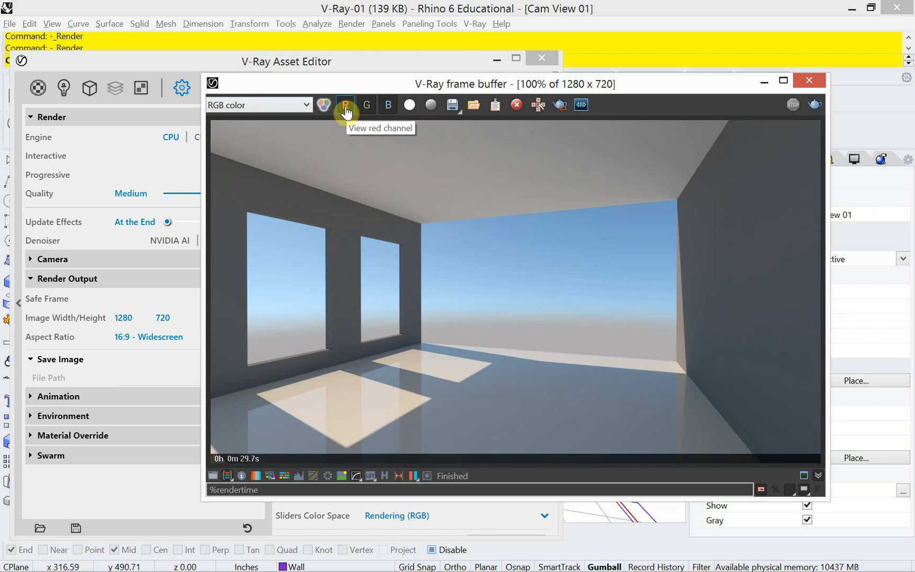
click(346, 106)
click(370, 106)
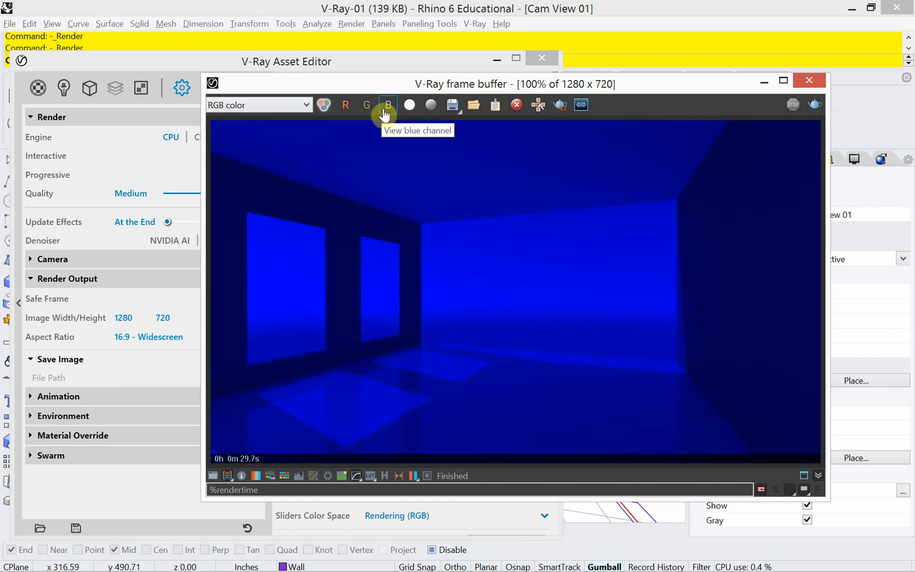
click(384, 108)
click(324, 105)
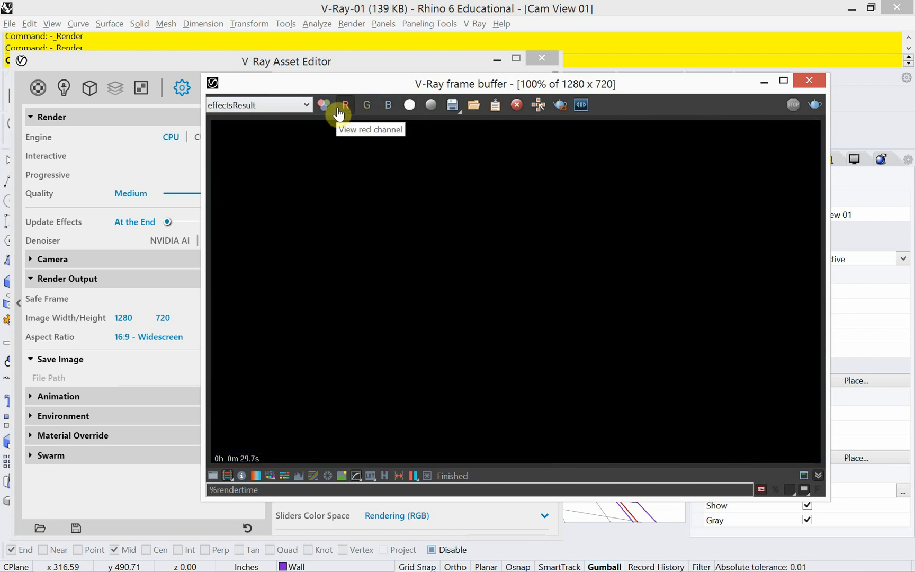
click(346, 105)
click(366, 105)
click(388, 105)
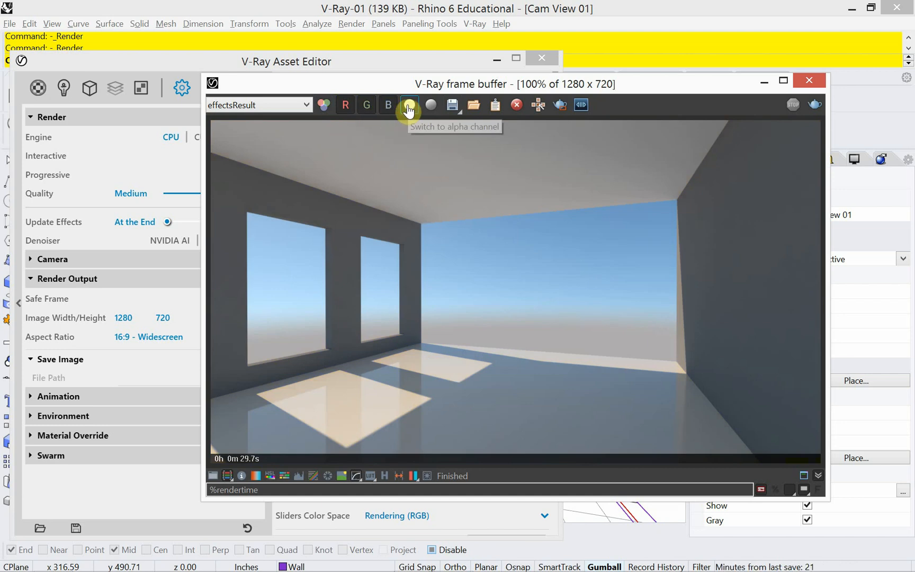
Preview the render's alpha channel in the frame buffer and return to the full-color image.
click(424, 109)
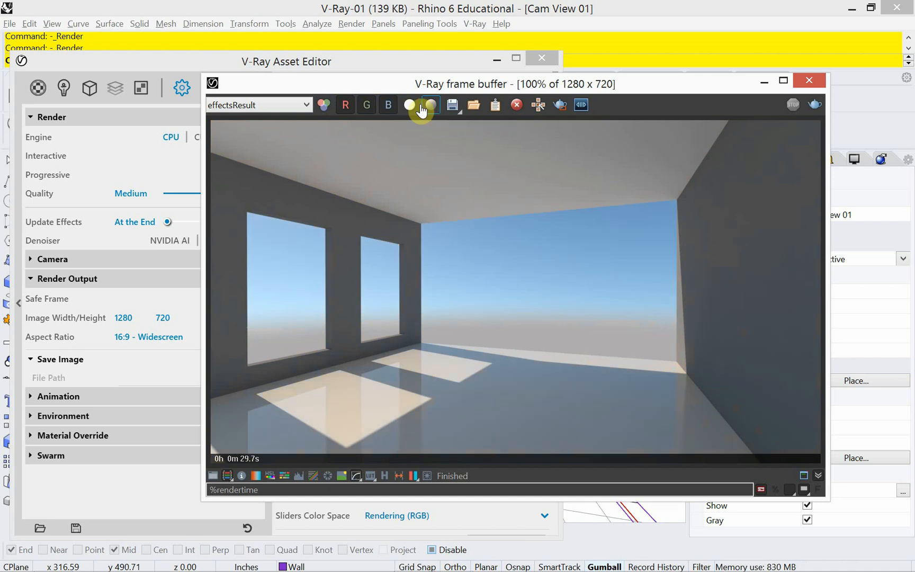
click(409, 108)
click(409, 108)
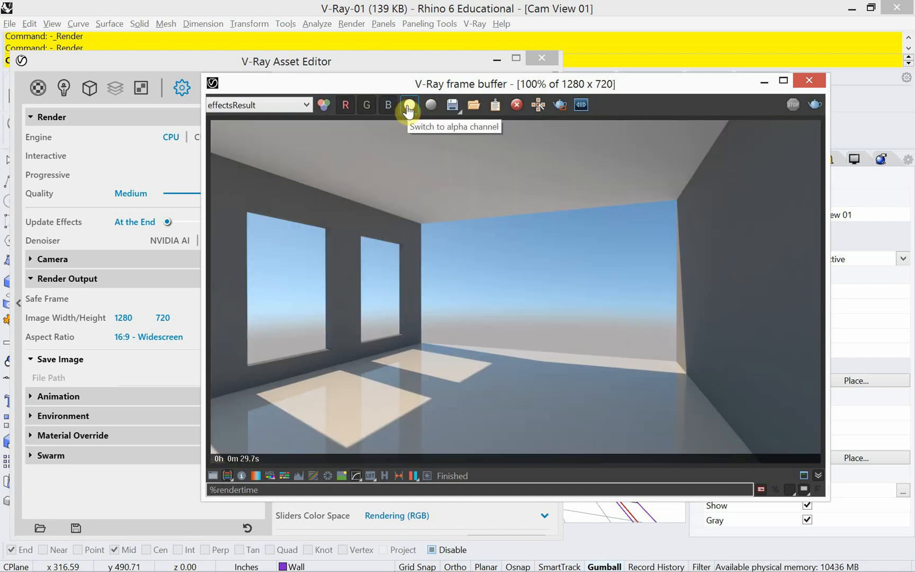
Hide and restore the red, green and blue channels one at a time to examine their effect on the image.
click(345, 110)
click(346, 109)
click(368, 110)
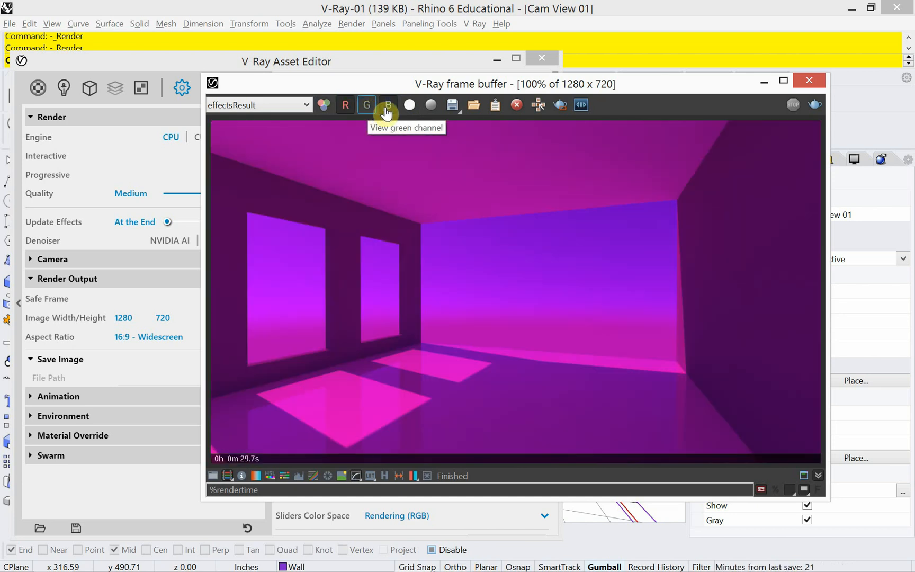
click(389, 108)
click(389, 109)
click(368, 111)
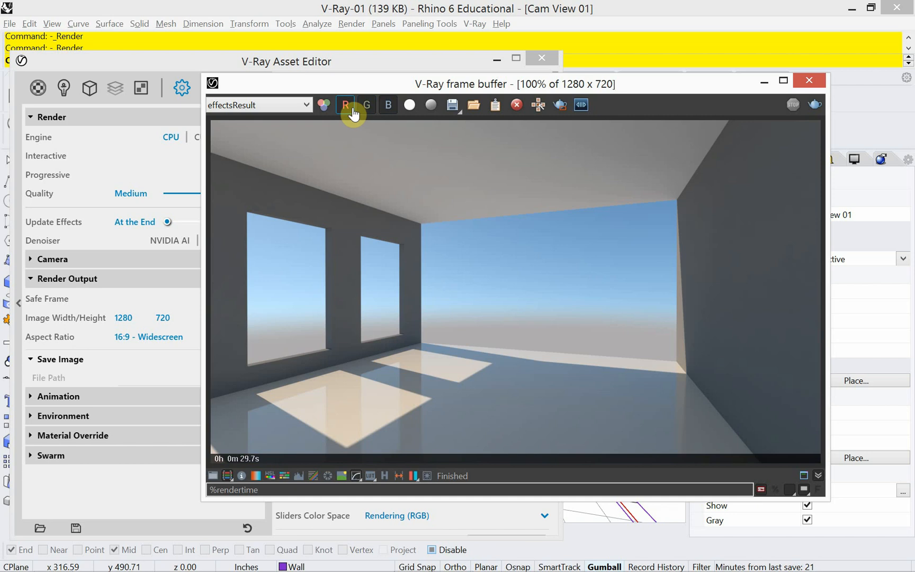
click(345, 109)
click(345, 109)
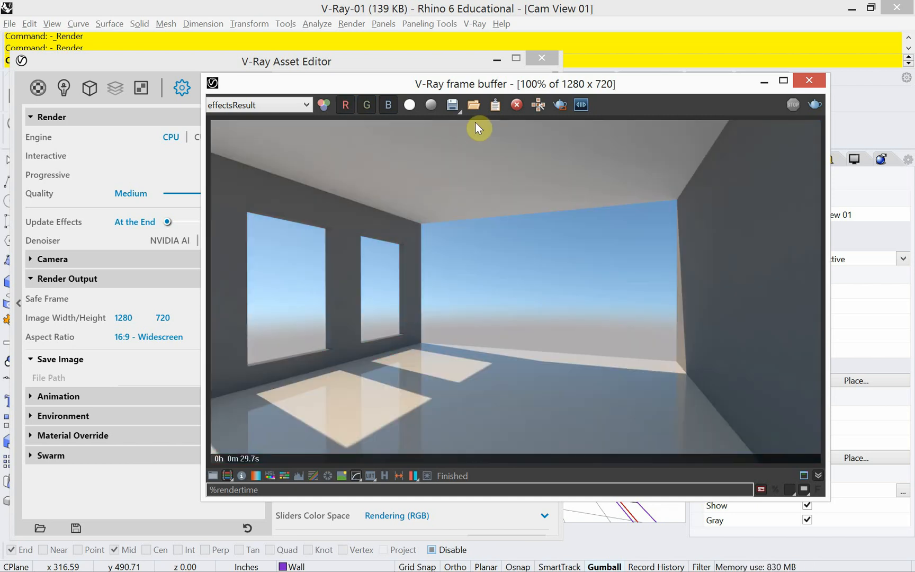
Save the rendered image as a PNG named V-Ray_no_background in the Vray 01 folder.
click(448, 104)
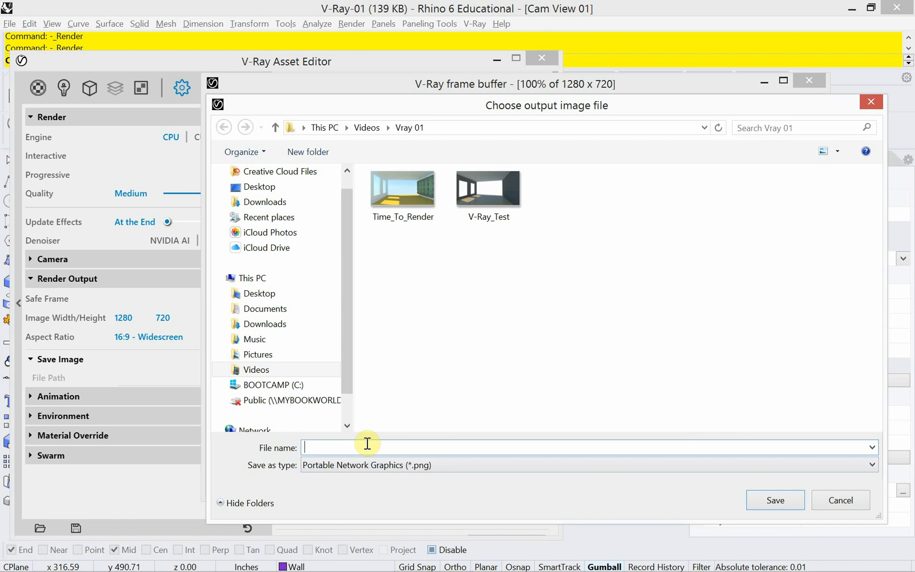
text(V)
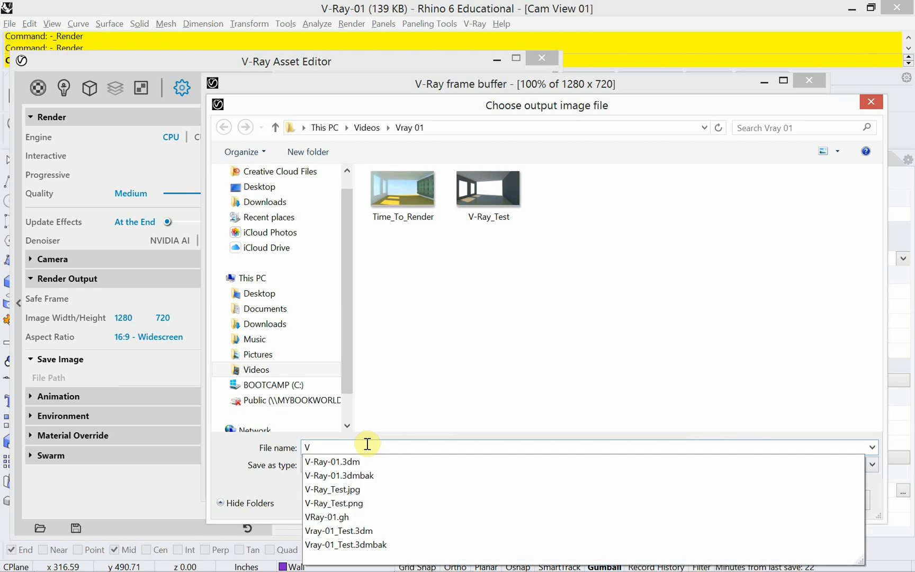
text(-Ray)
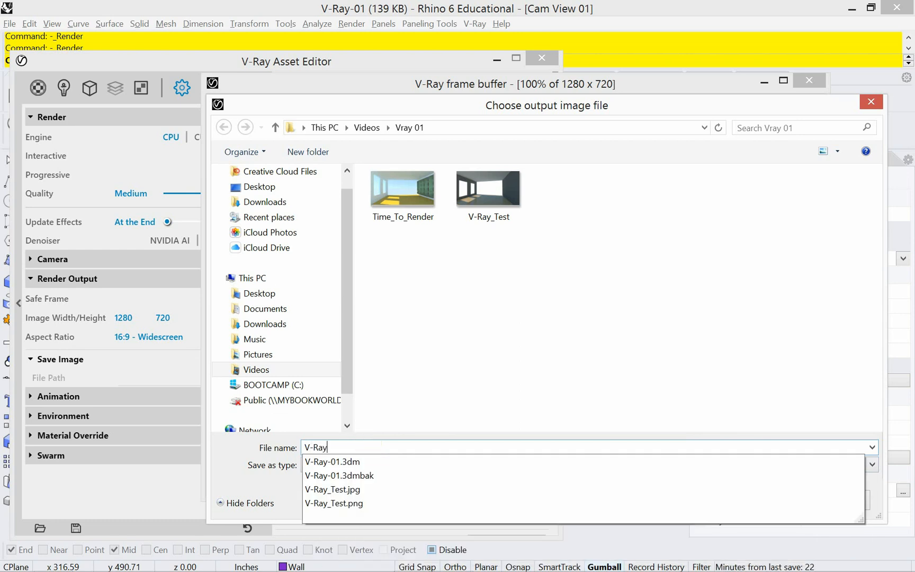
text(_no)
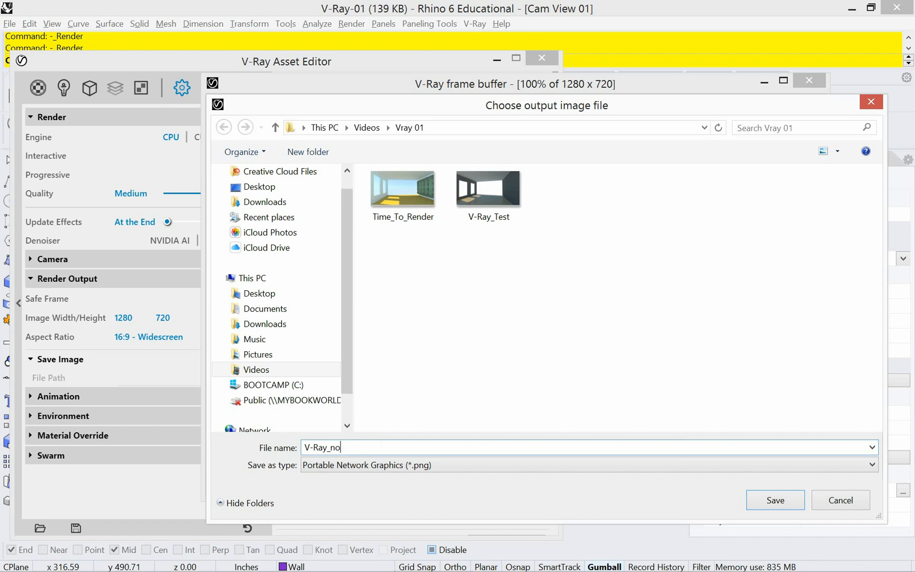
text(_bac)
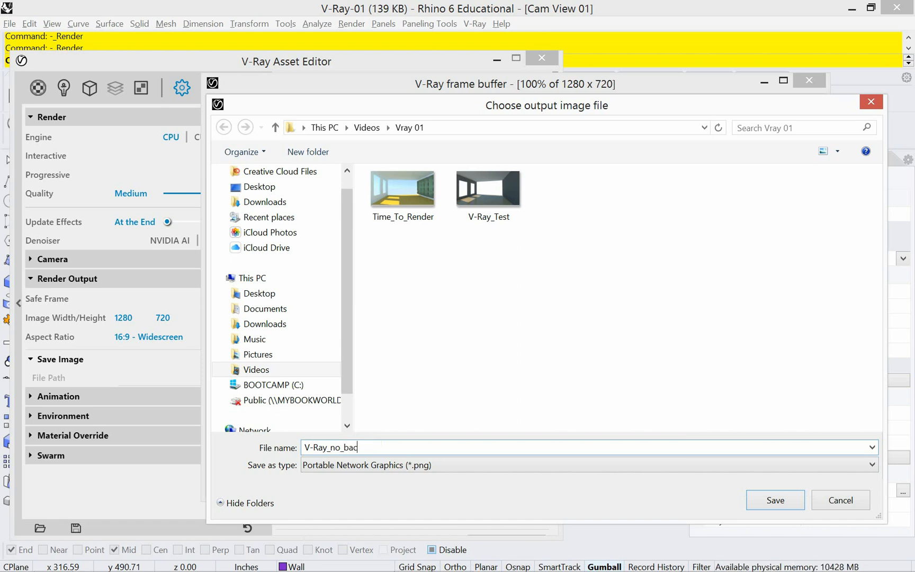
text(kground)
click(770, 499)
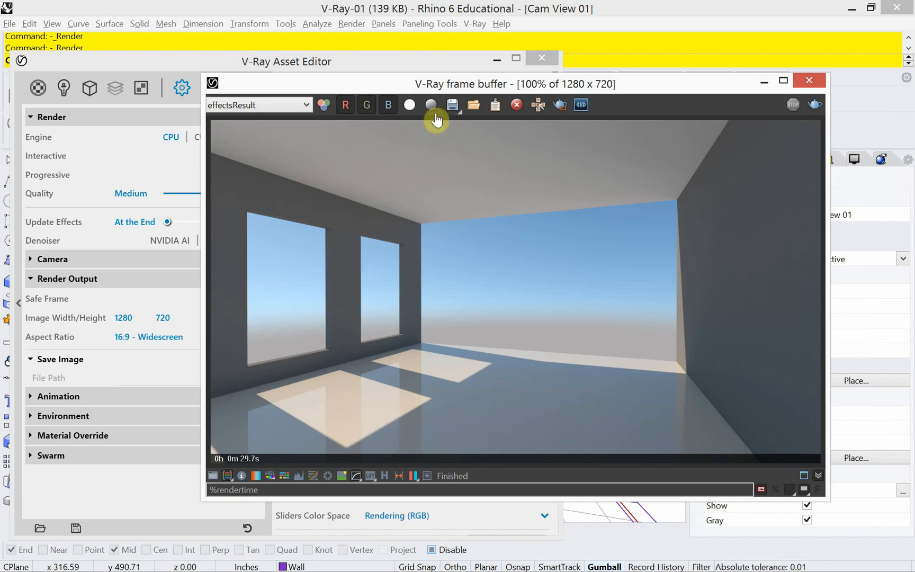
Save the same render as a JPEG image named V-Ray_with_background in the Vray 01 folder.
click(452, 107)
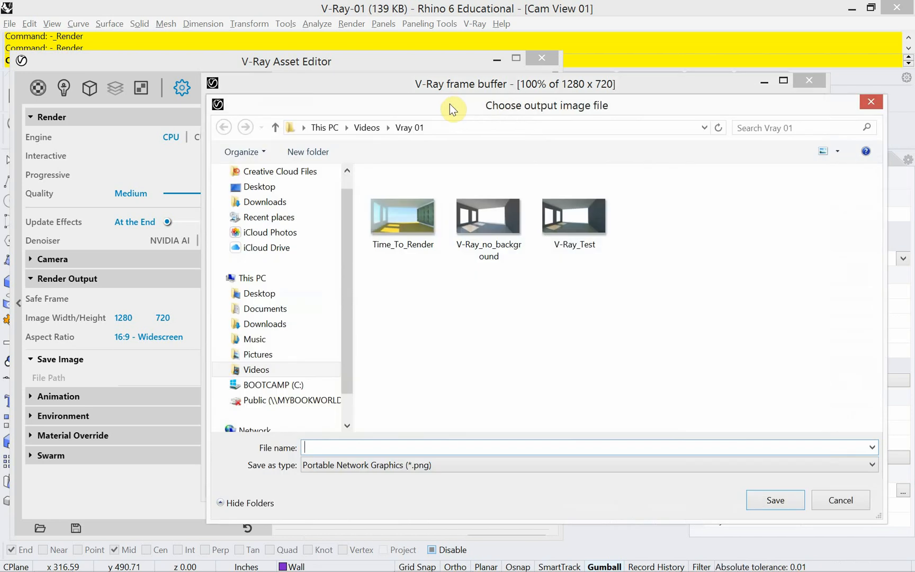
click(503, 466)
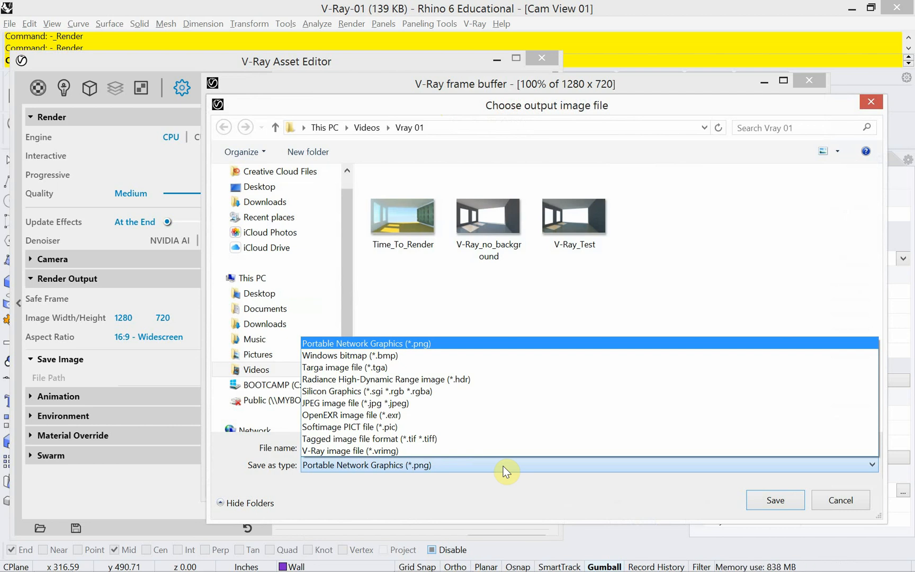
click(402, 403)
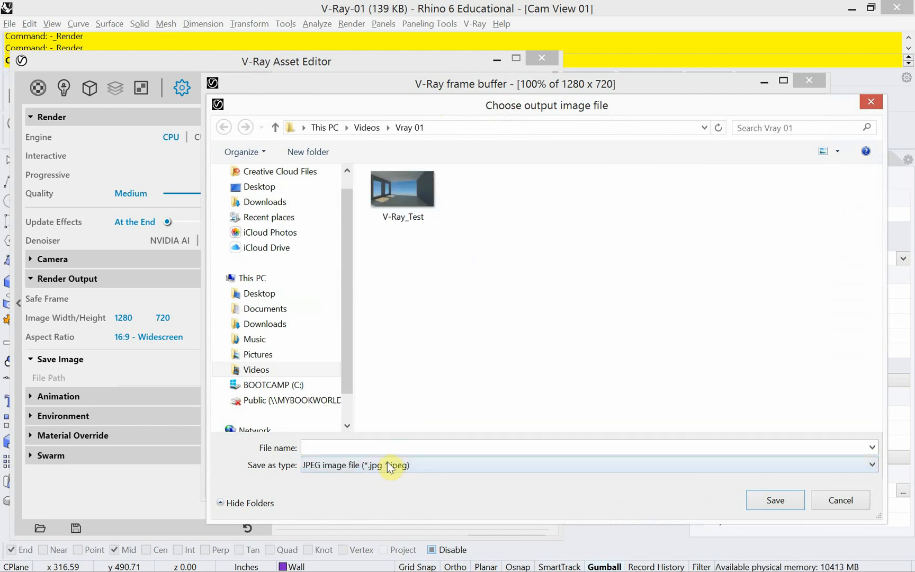
click(377, 450)
text(V)
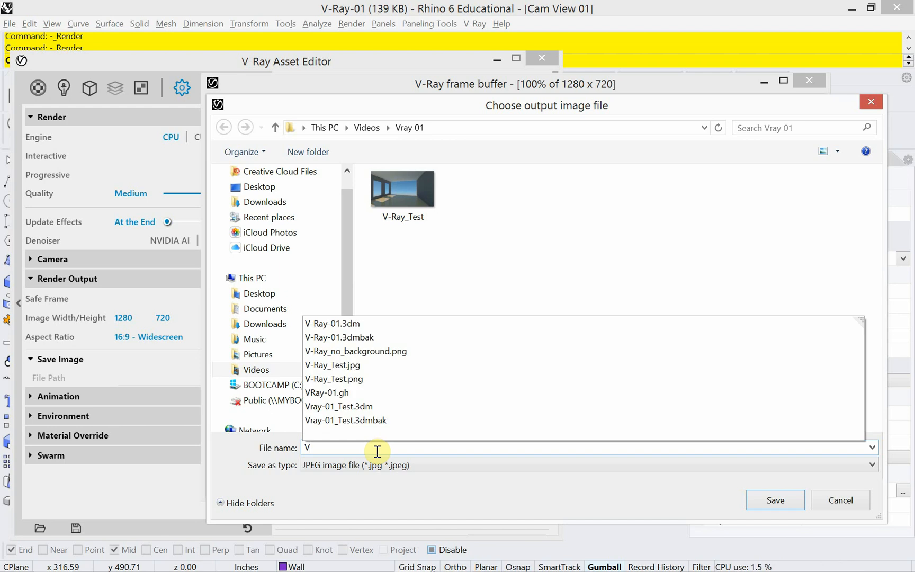
click(391, 351)
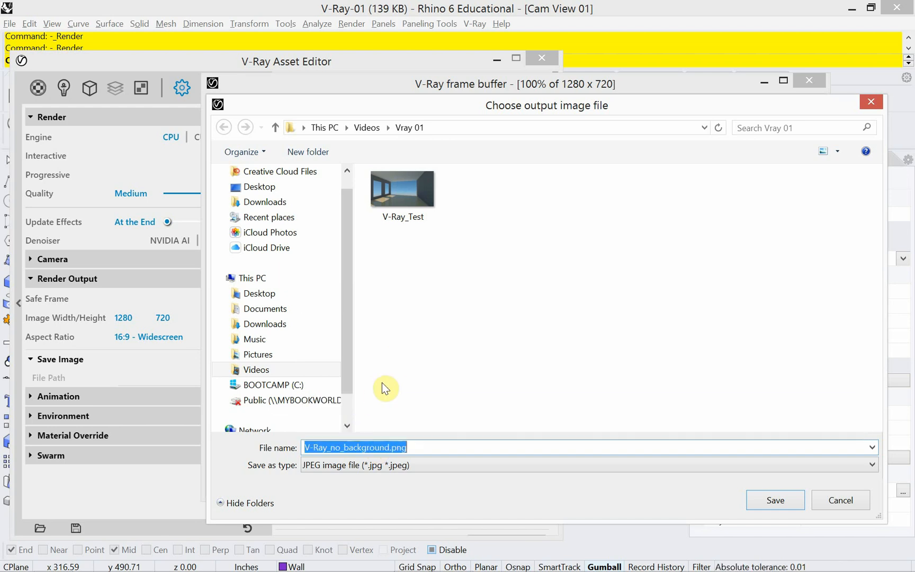
click(340, 447)
key(BackSpace)
key(BackSpace)
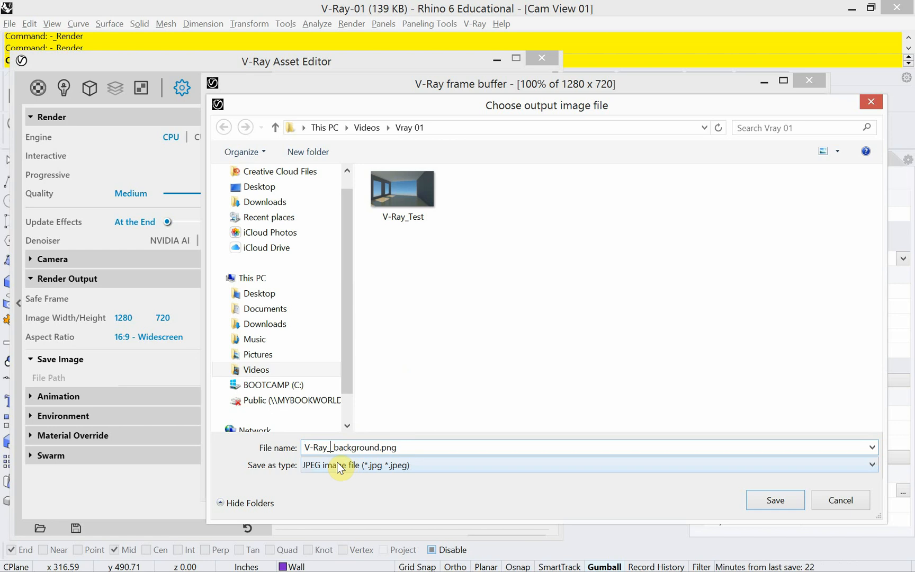
text(with)
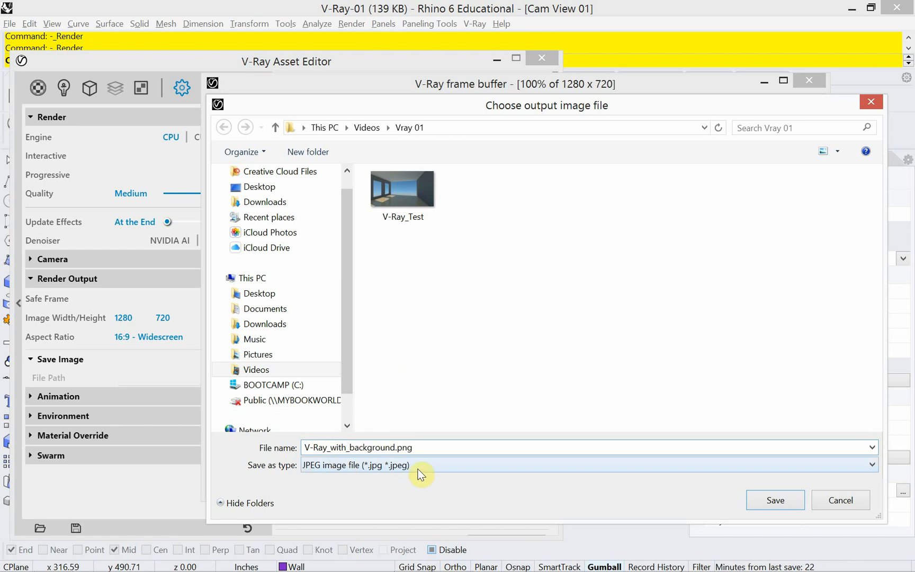
click(428, 447)
key(BackSpace)
key(BackSpace)
key(BackSpace)
key(BackSpace)
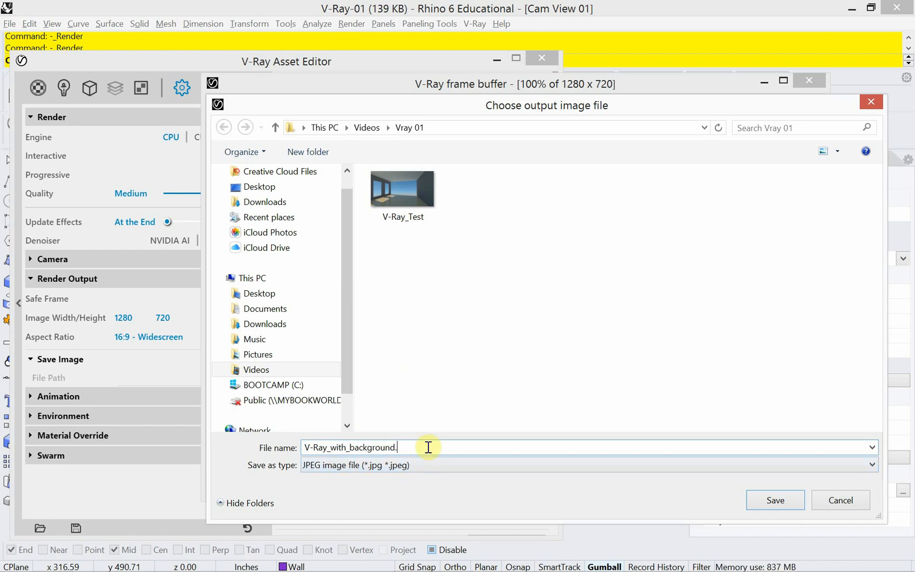
click(773, 499)
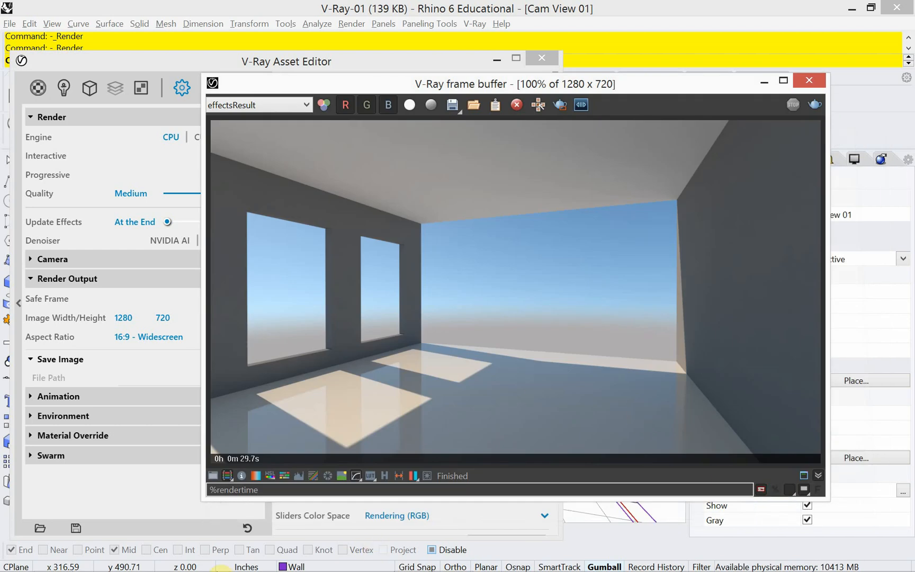
Move the frame buffer out of the way, switch to Photoshop and open V-Ray_no_background.png and V-Ray_with_background.jpg together.
click(127, 565)
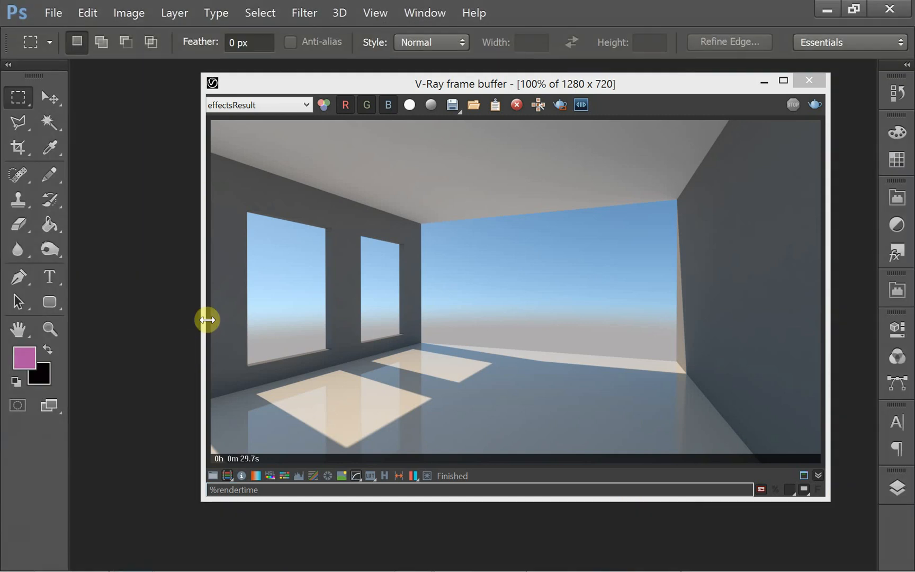
drag(736, 86, 720, 101)
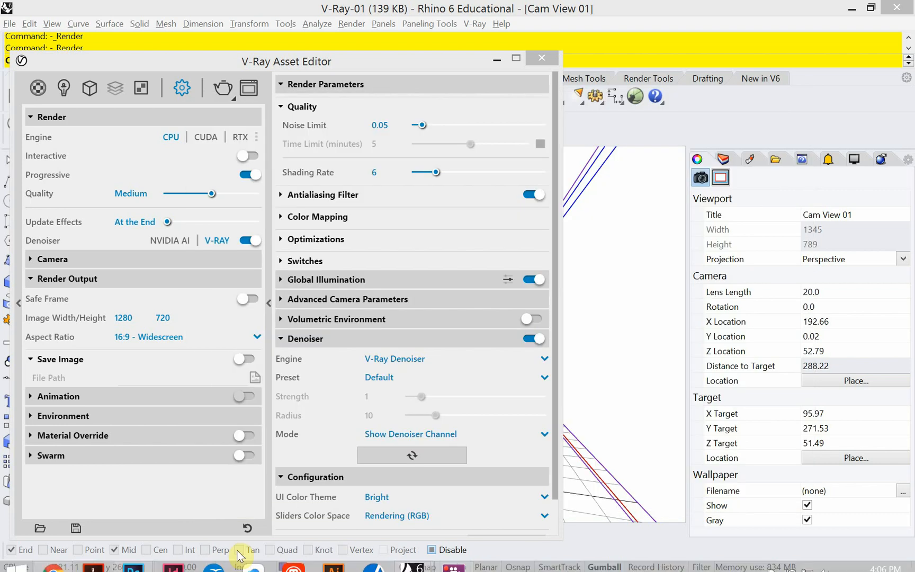
click(141, 563)
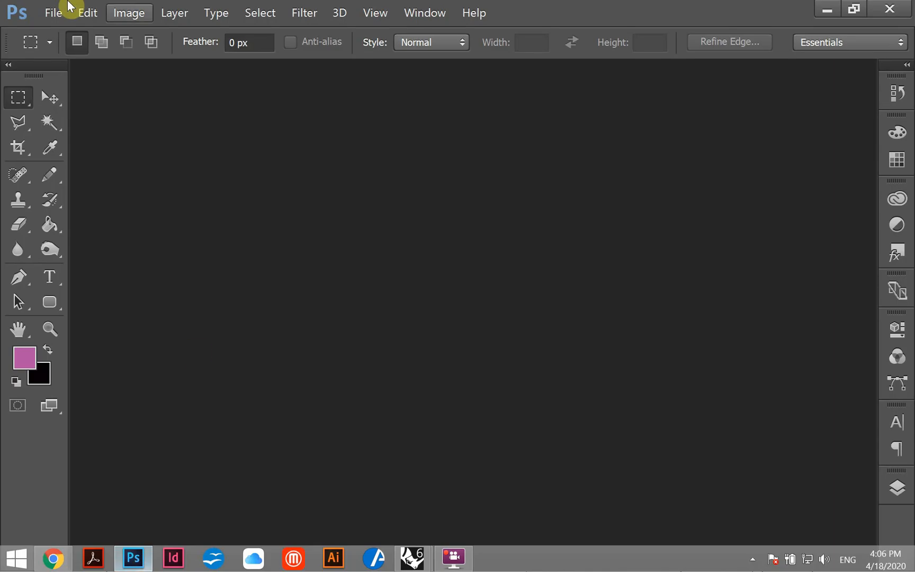
click(54, 12)
click(64, 44)
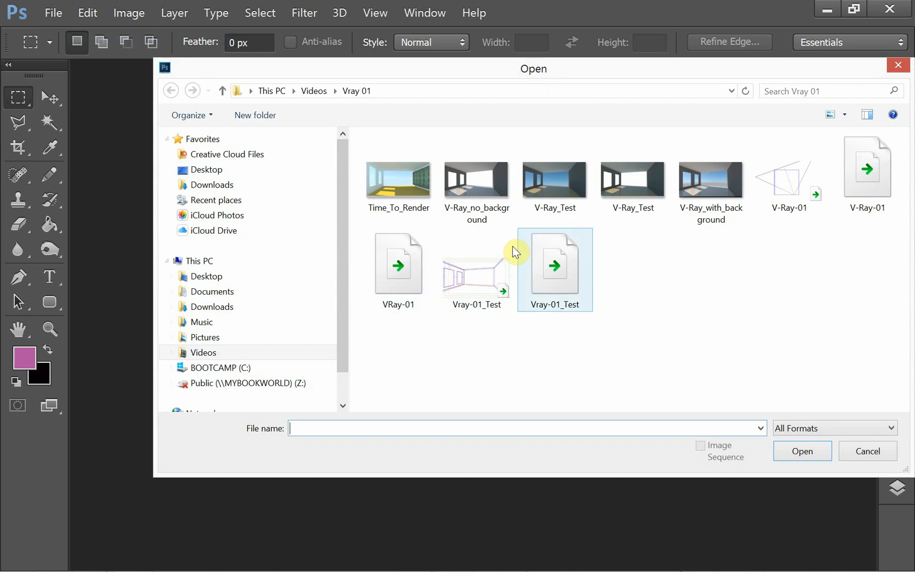
click(467, 196)
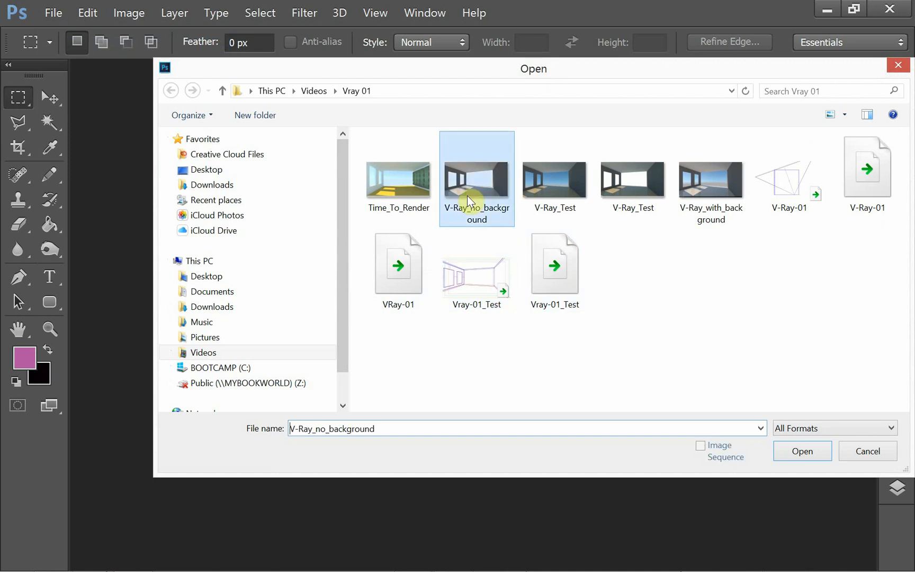
ctrl+click(699, 184)
click(802, 452)
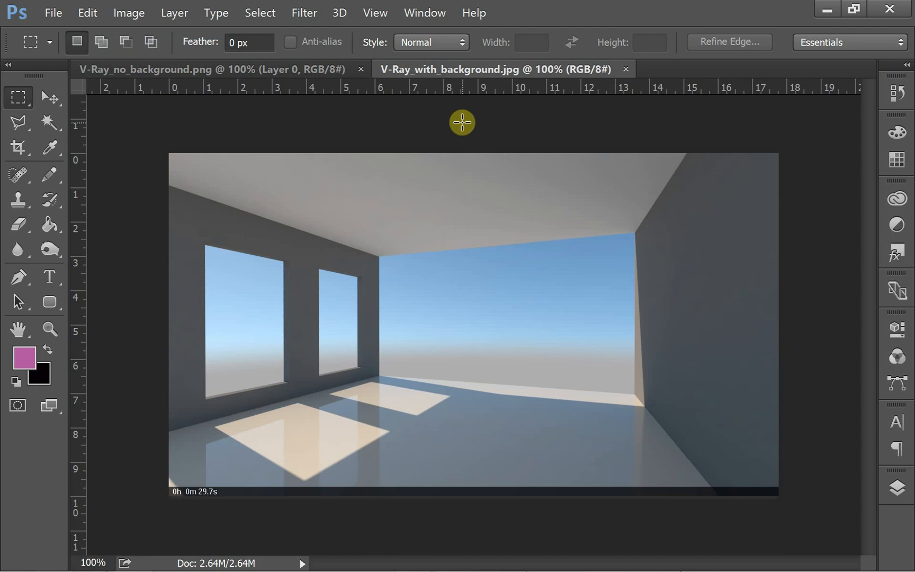
Compare the backgrounds of the PNG and JPEG renders, then return to the V-Ray Asset Editor in Rhino.
click(319, 74)
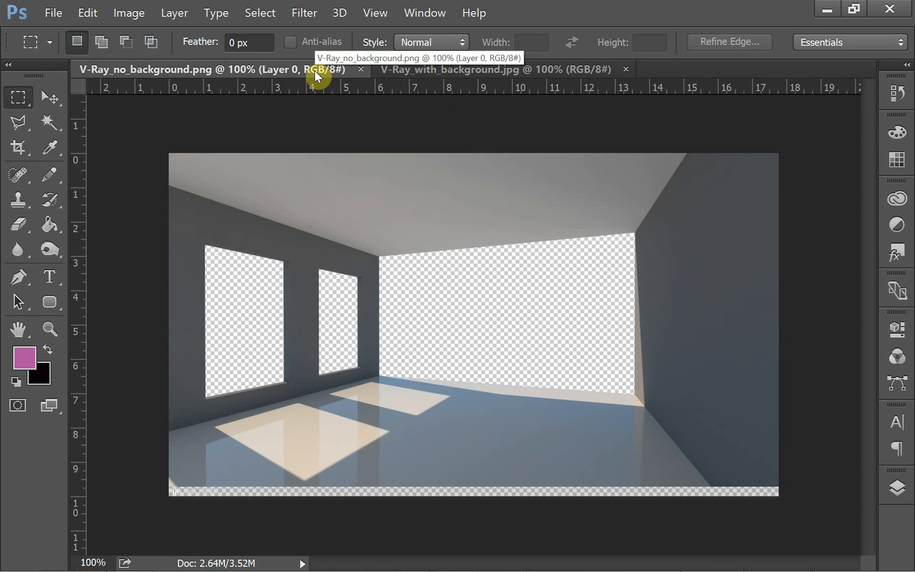
click(423, 73)
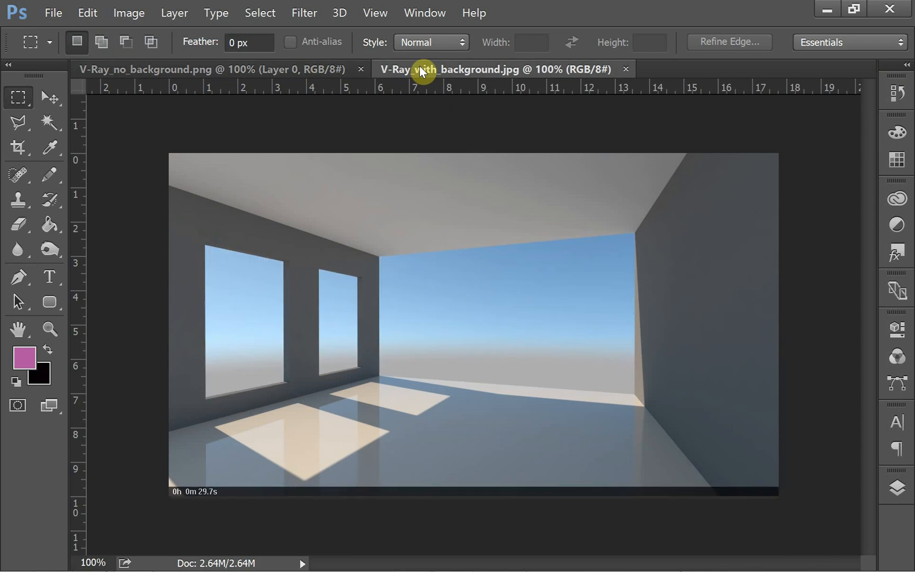
click(825, 9)
drag(328, 68, 370, 59)
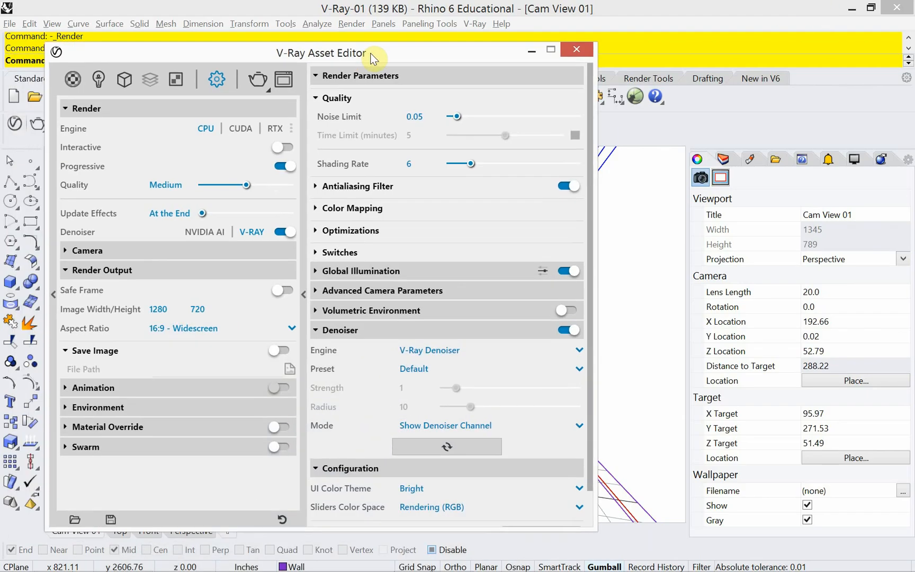